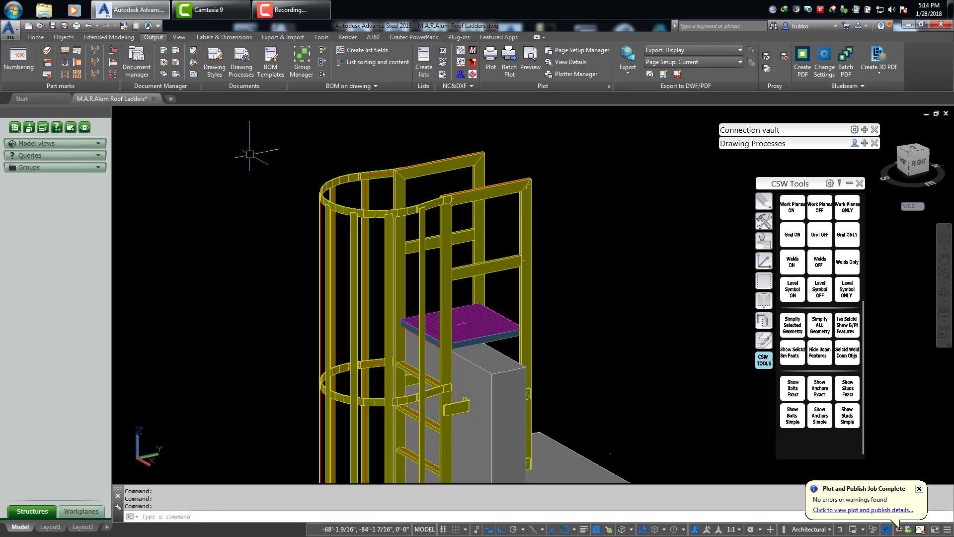
Set the display type of the ladder rung just below the platform to Exact with edge features
mouse_move(386, 223)
middle_mouse_down("shift")
mouse_move(402, 241)
mouse_move(555, 223)
mouse_move(552, 236)
mouse_move(485, 270)
middle_mouse_up("shift")
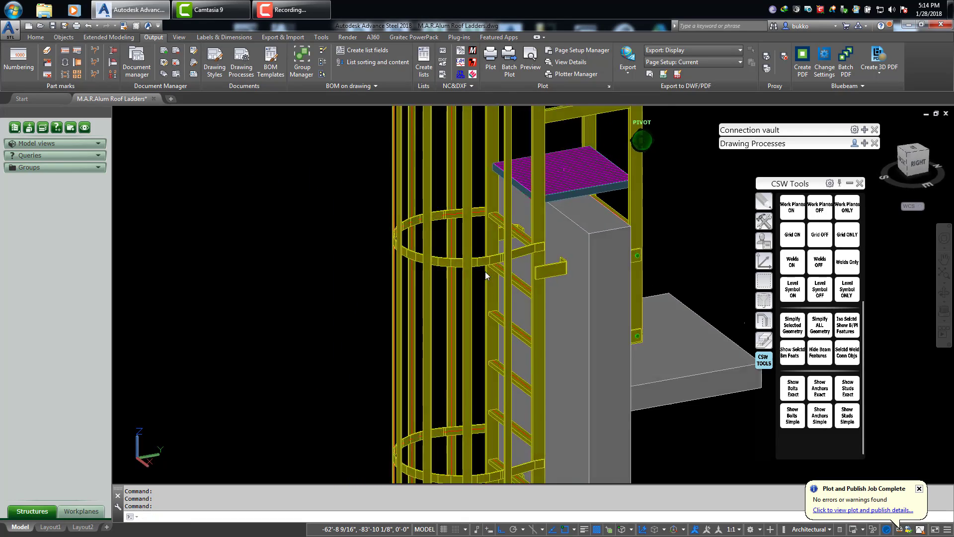
scroll(513, 256, "up", 10)
scroll(524, 246, "up", 3)
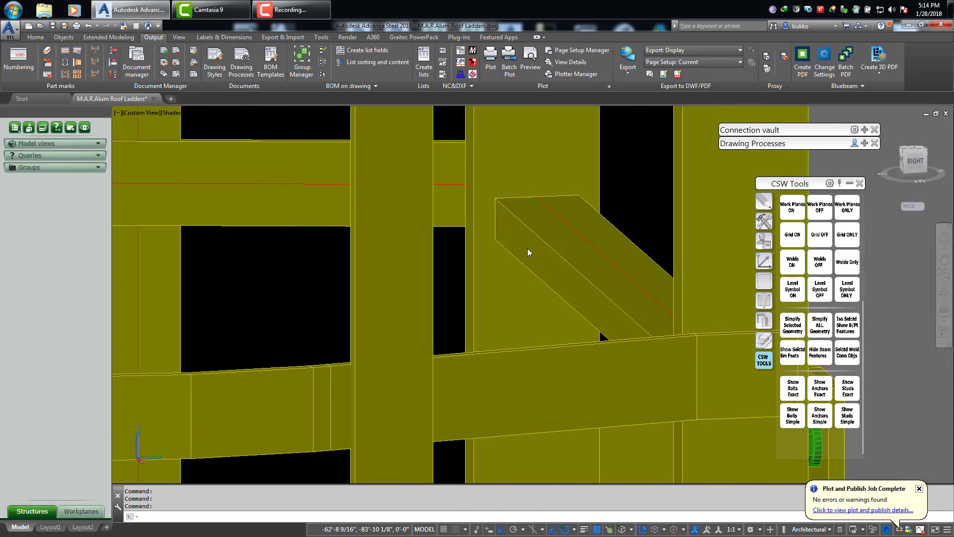
mouse_move(530, 296)
middle_mouse_down("shift")
mouse_move(526, 267)
mouse_move(522, 283)
mouse_move(530, 256)
mouse_move(566, 257)
middle_mouse_up("shift")
left_click(566, 257)
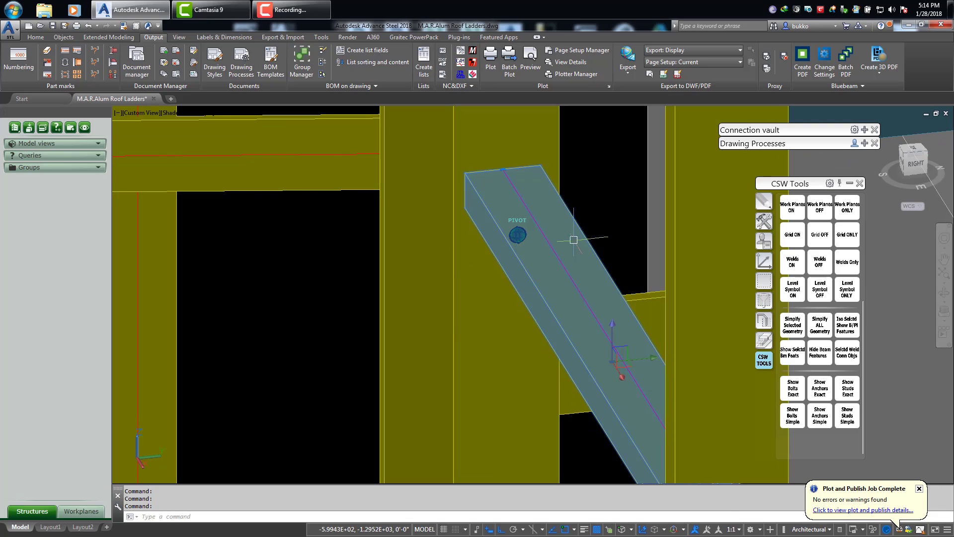
right_click(591, 204)
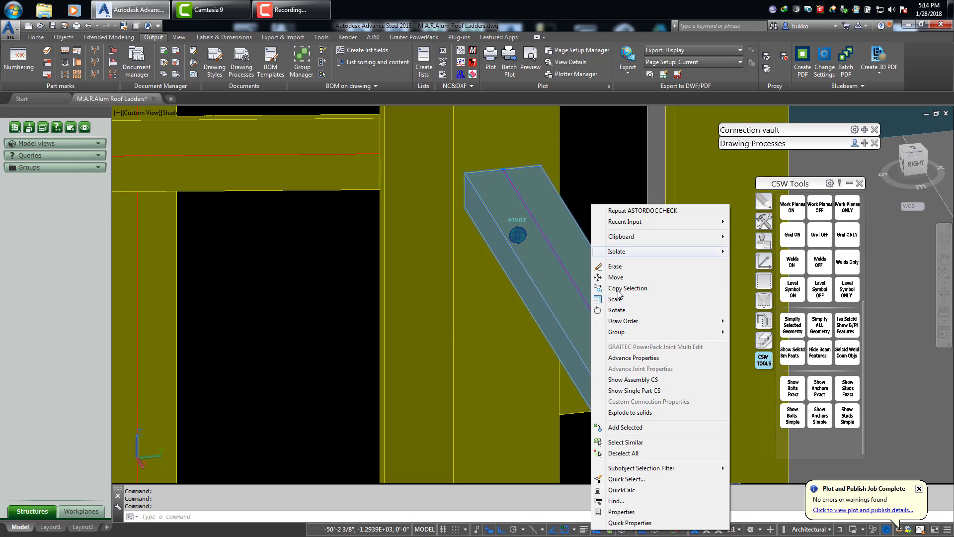
left_click(633, 358)
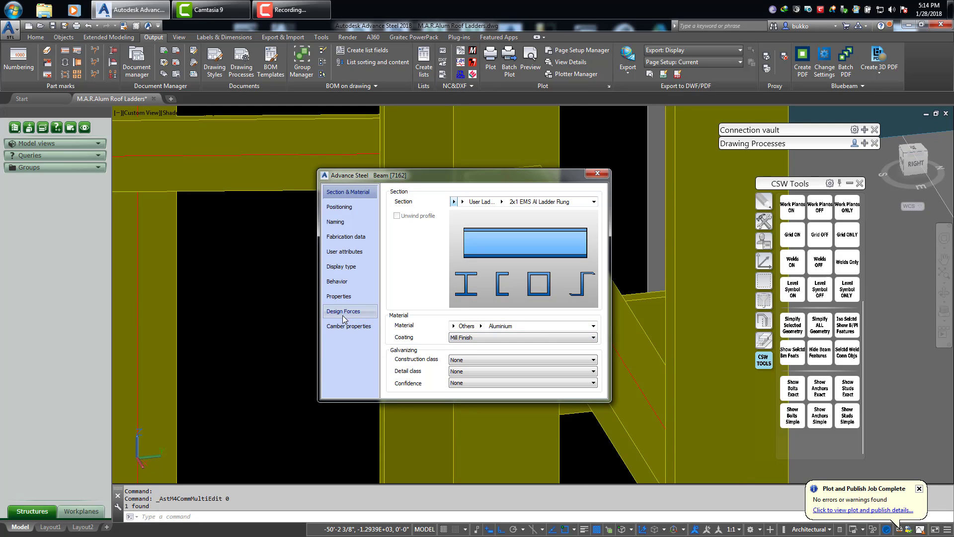
left_click(338, 281)
left_click(341, 267)
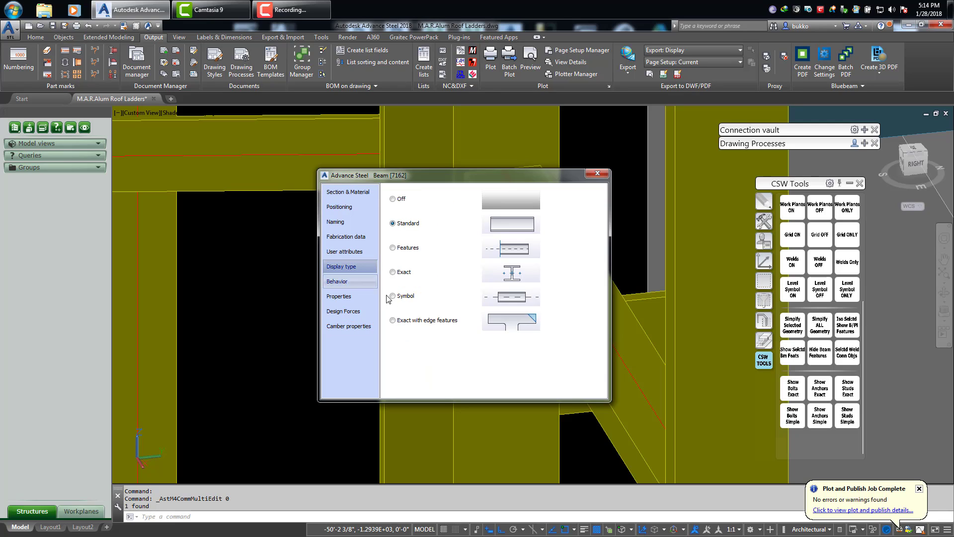
left_click(393, 321)
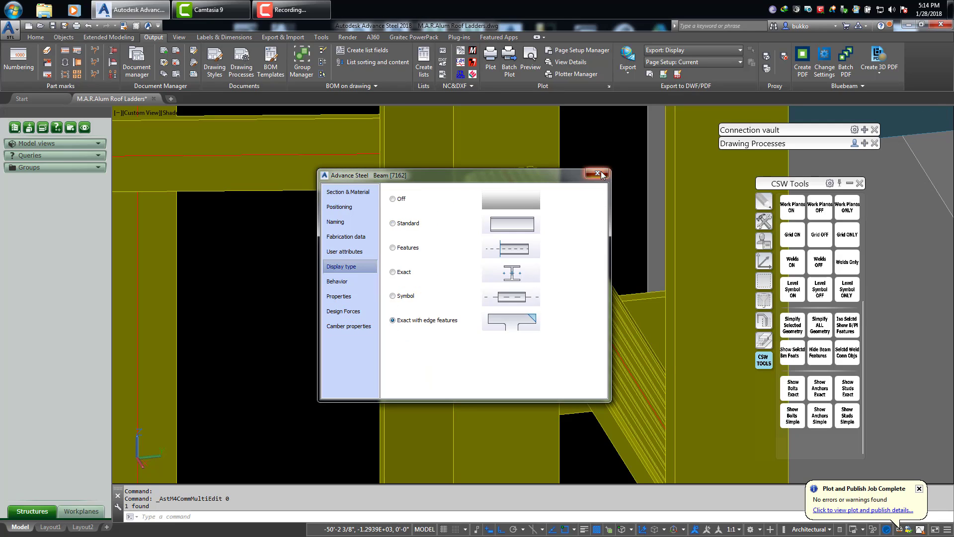
left_click(601, 174)
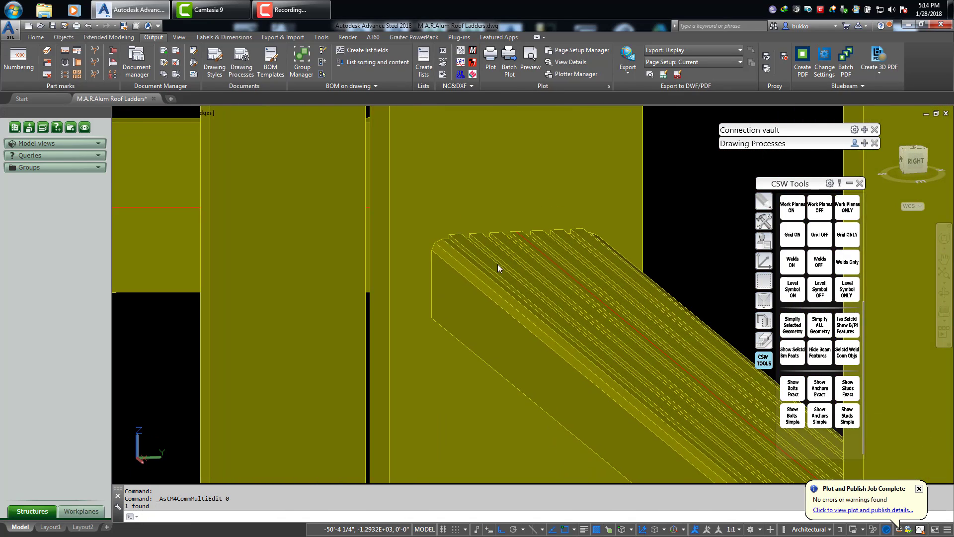
Examine the serrated profile of the detailed rung and the grating platform at the head of the ladder
mouse_move(497, 264)
middle_mouse_down("shift")
mouse_move(516, 257)
mouse_move(486, 237)
middle_mouse_up("shift")
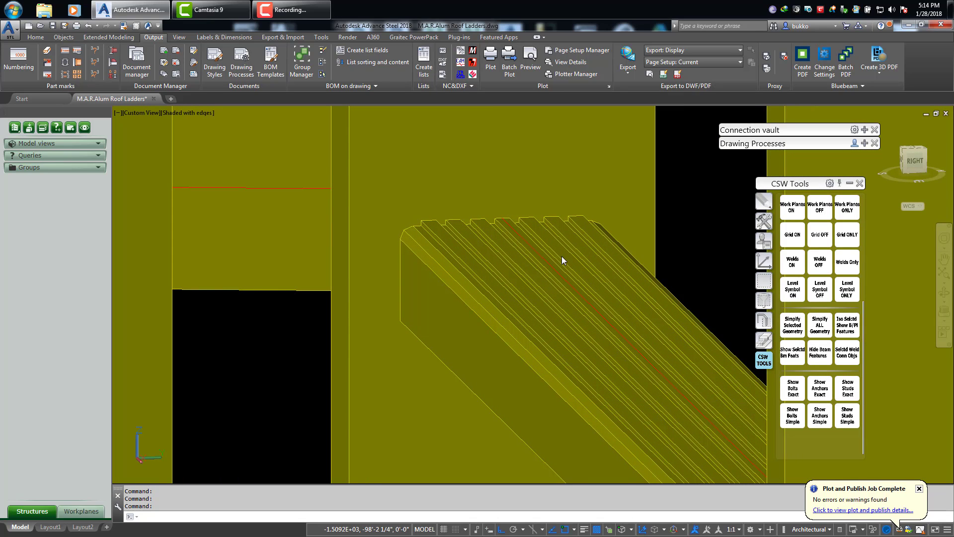
mouse_move(556, 261)
middle_mouse_down("shift")
mouse_move(586, 254)
mouse_move(407, 292)
mouse_move(527, 278)
mouse_move(463, 276)
mouse_move(464, 267)
mouse_move(494, 254)
middle_mouse_up("shift")
scroll(494, 254, "down", 8)
scroll(494, 254, "up", 4)
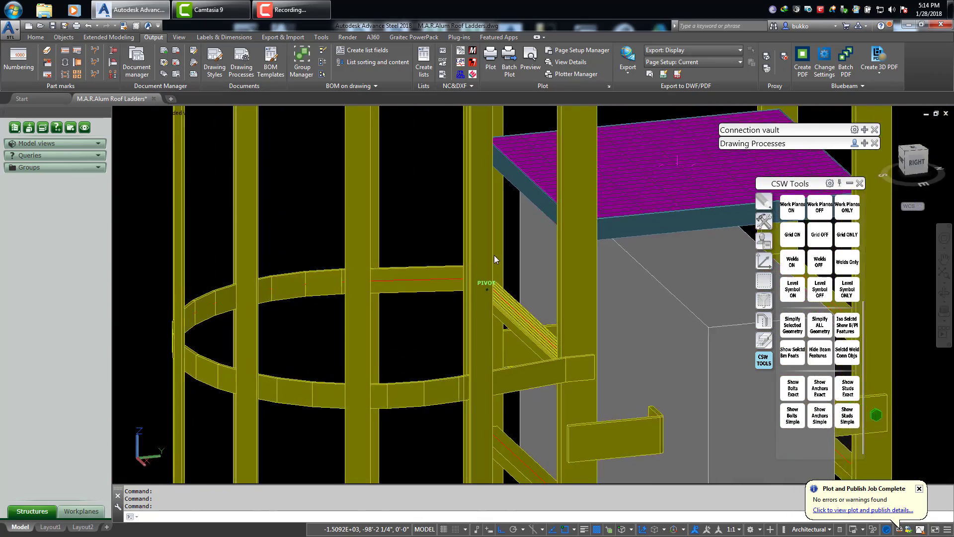
scroll(402, 246, "down", 4)
scroll(497, 269, "up", 8)
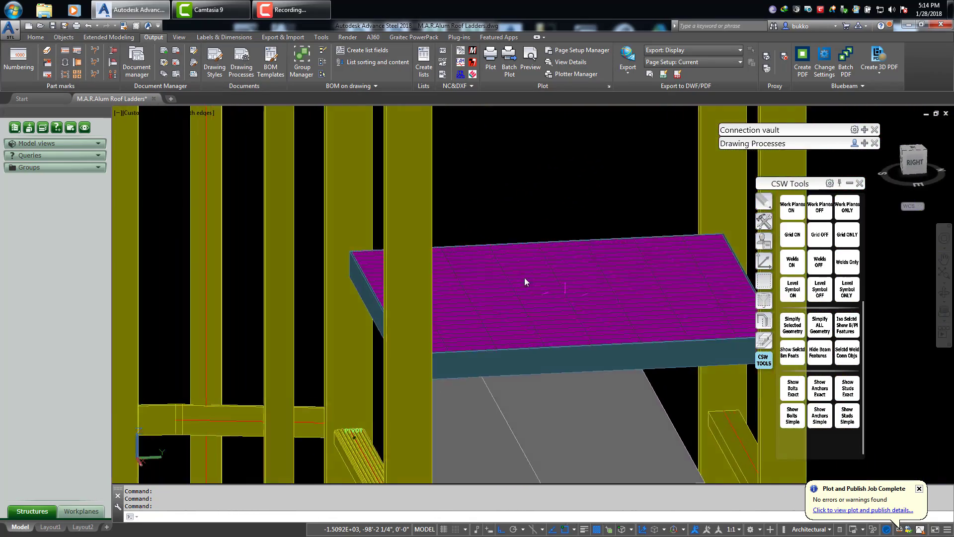
mouse_move(526, 289)
middle_mouse_down("shift")
mouse_move(561, 255)
mouse_move(603, 240)
mouse_move(608, 195)
mouse_move(605, 226)
mouse_move(511, 230)
mouse_move(407, 206)
mouse_move(625, 255)
mouse_move(603, 270)
mouse_move(636, 221)
mouse_move(622, 247)
mouse_move(588, 260)
mouse_move(608, 285)
mouse_move(570, 257)
mouse_move(547, 257)
mouse_move(648, 237)
mouse_move(520, 235)
mouse_move(402, 253)
mouse_move(482, 275)
middle_mouse_up("shift")
scroll(474, 267, "down", 5)
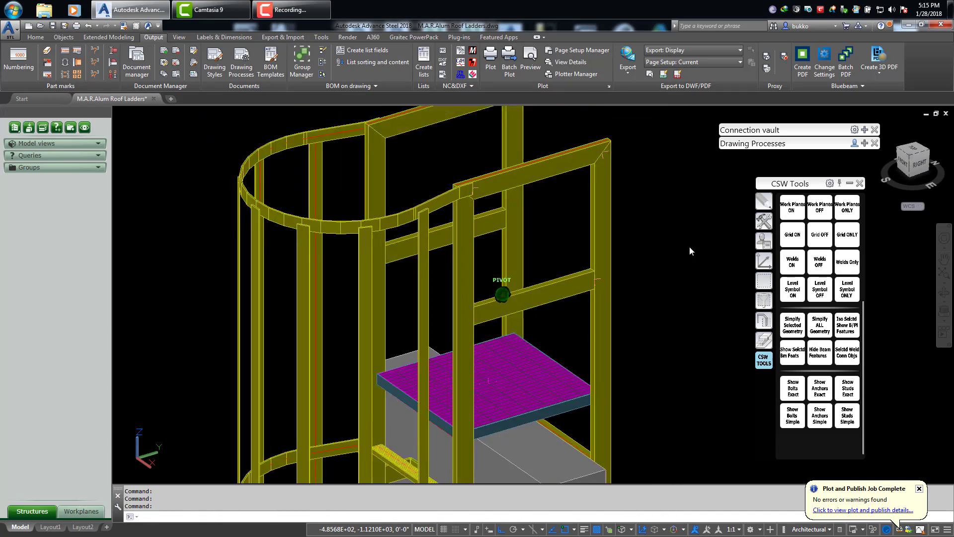
Inspect the cage hoops, vertical straps, lower rungs and the bolted wall bracket near the ladder's base
scroll(470, 349, "up", 5)
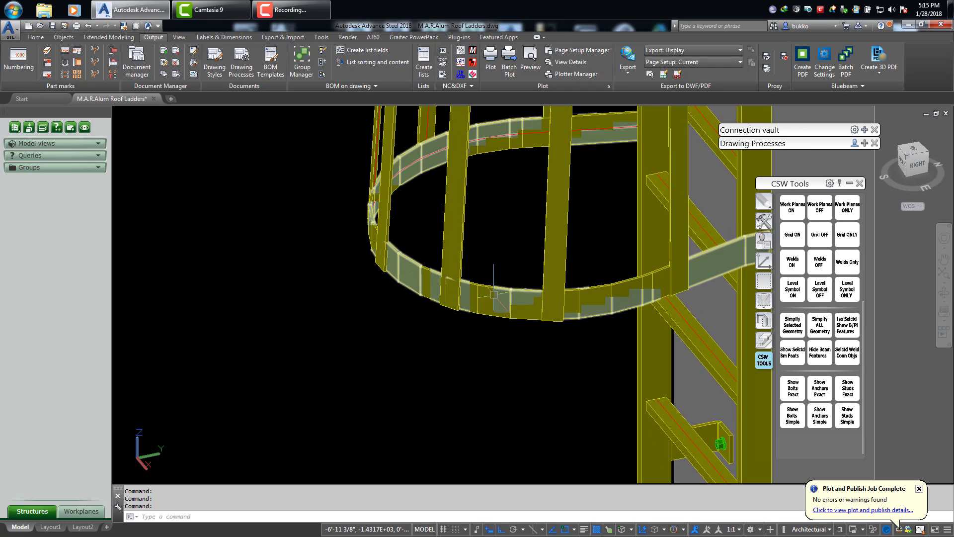
middle_click_drag(493, 294, 522, 233, "shift")
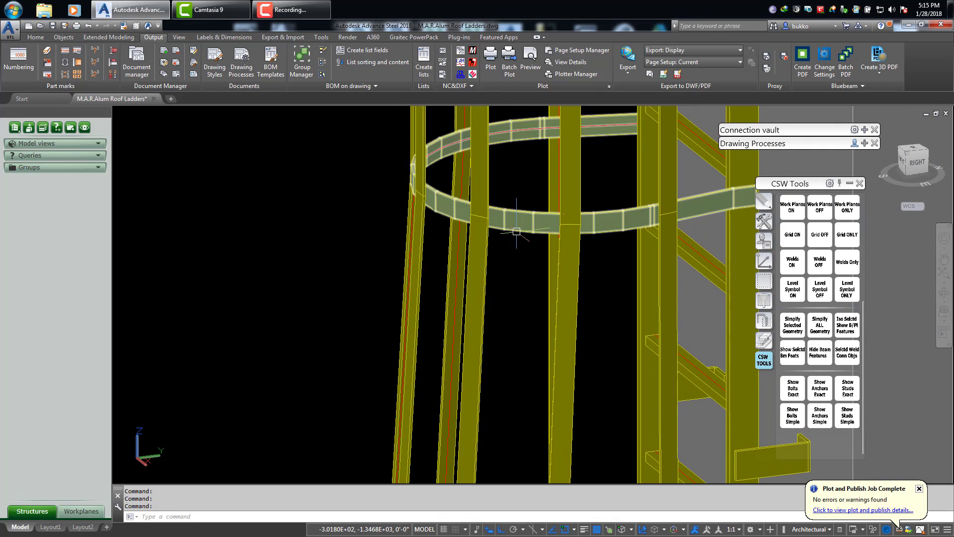
middle_click_drag(509, 193, 486, 261, "shift")
scroll(559, 298, "up", 3)
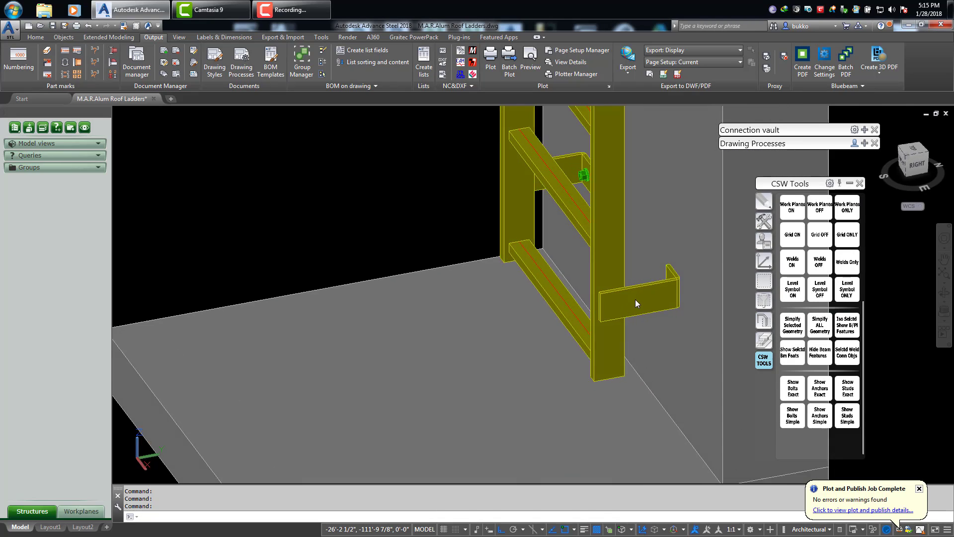
scroll(636, 300, "up", 4)
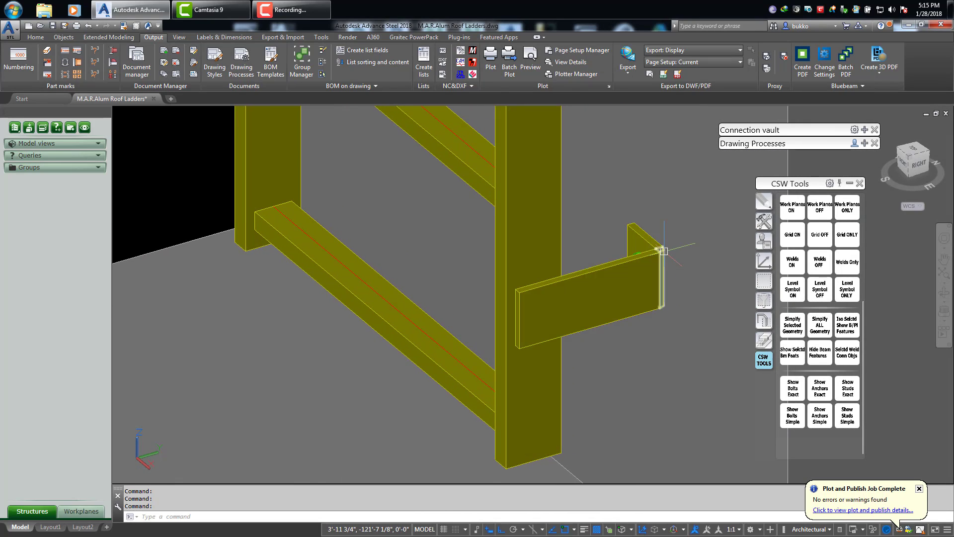
middle_click_drag(664, 251, 637, 289, "shift")
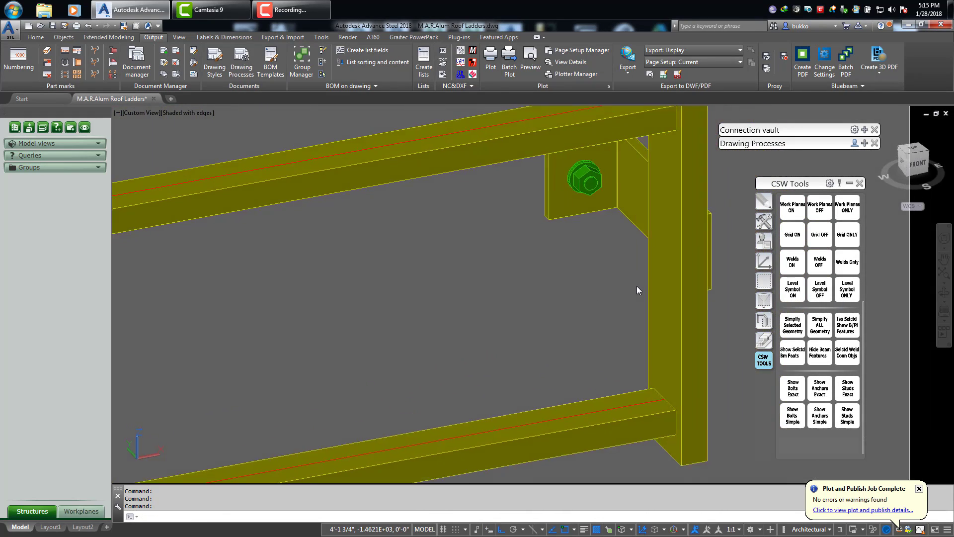
scroll(637, 285, "up", 2)
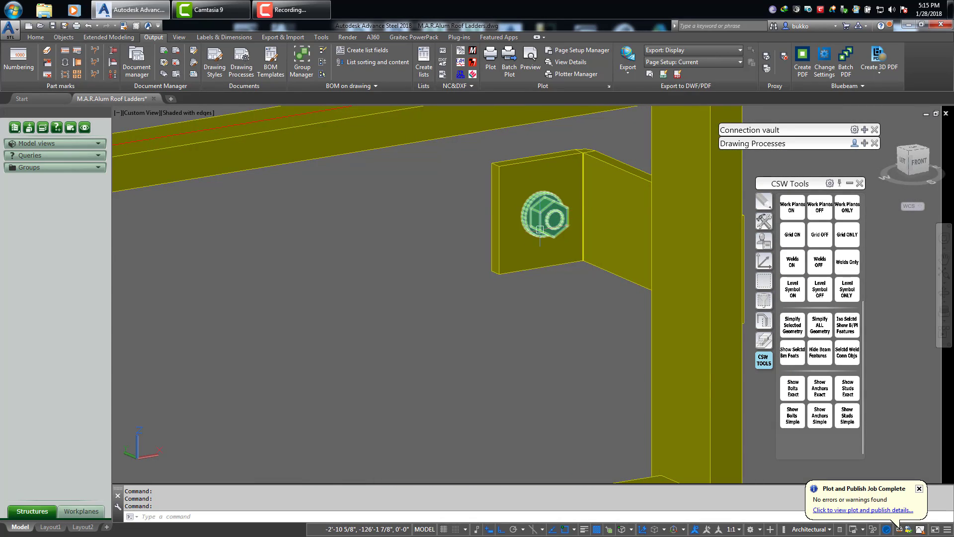
scroll(540, 230, "down", 6)
mouse_move(517, 264)
middle_mouse_down("shift")
mouse_move(586, 228)
mouse_move(565, 243)
mouse_move(456, 235)
mouse_move(599, 249)
mouse_move(436, 228)
middle_mouse_up("shift")
scroll(499, 170, "up", 4)
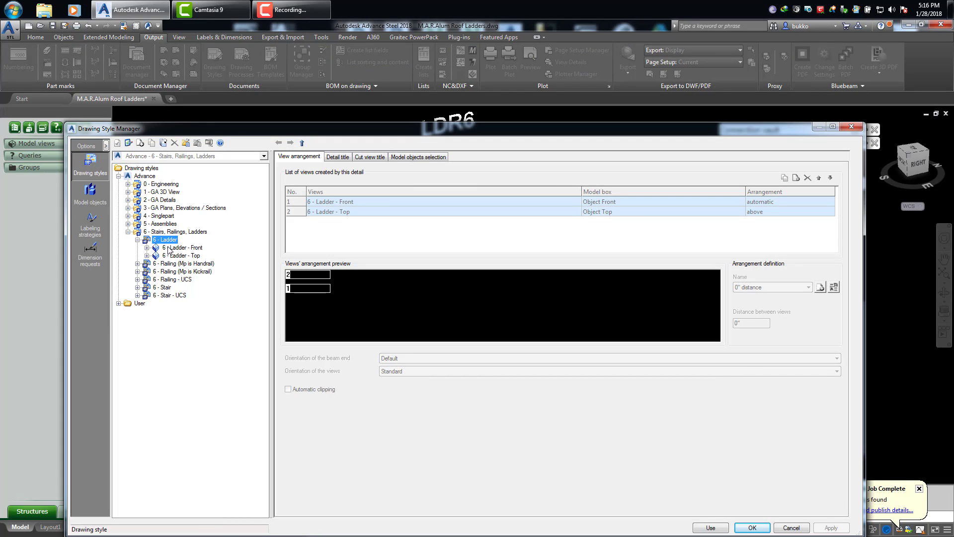
Use the 6 - Ladder drawing style on the ladder's near side rail as the model object
left_click(710, 527)
scroll(426, 245, "up", 2)
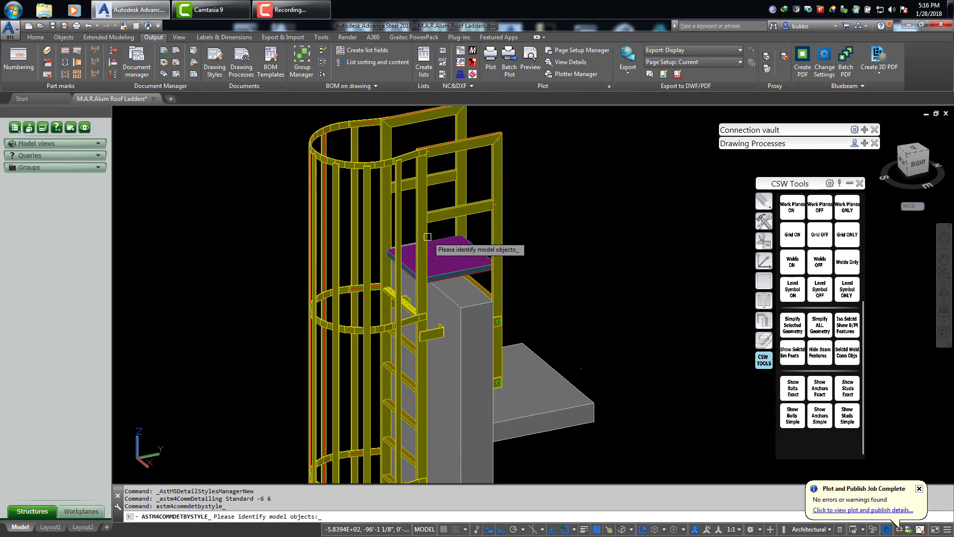
left_click(423, 241)
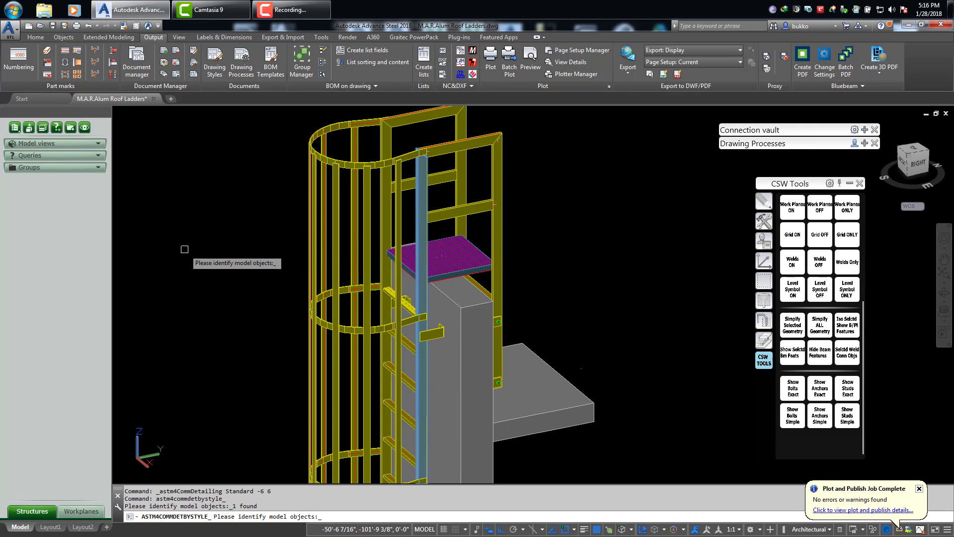
key("Return")
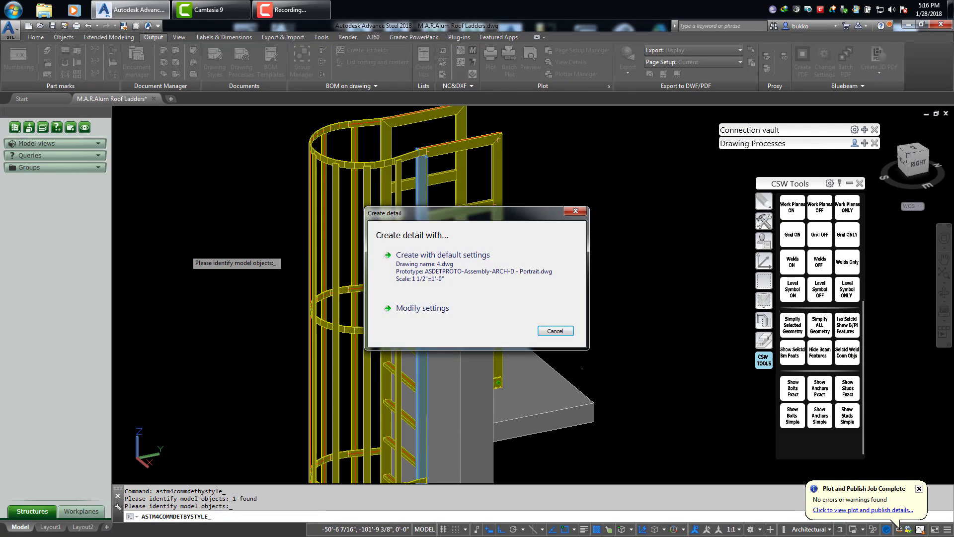
Modify the detail settings to use the ASDETPROTO-Assembly-ARCH-D.dwg prototype and create the ladder detail
left_click(439, 314)
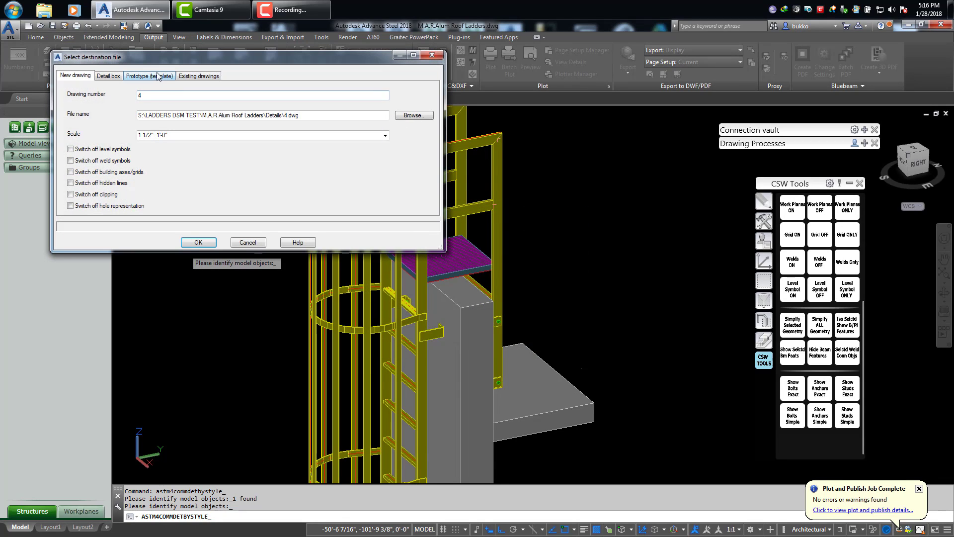
left_click(154, 77)
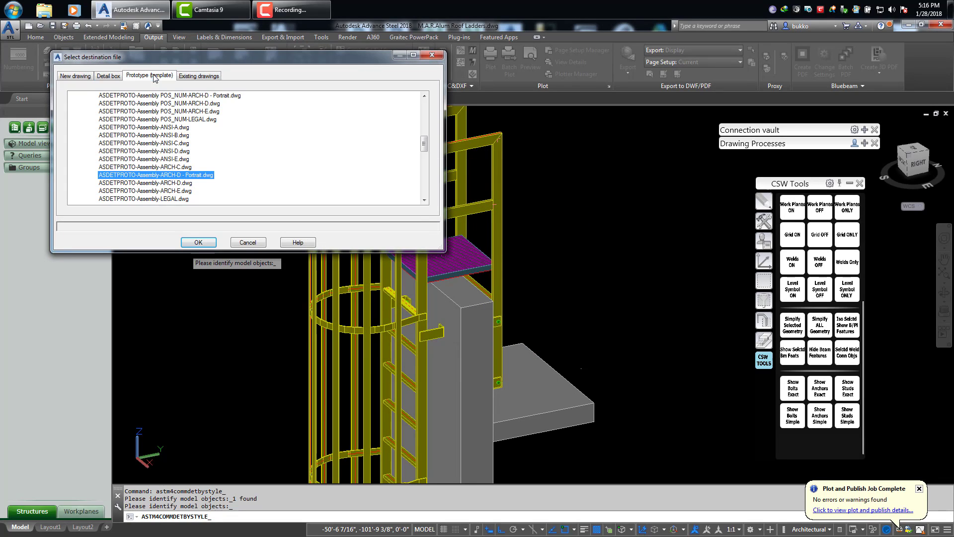
left_click(166, 184)
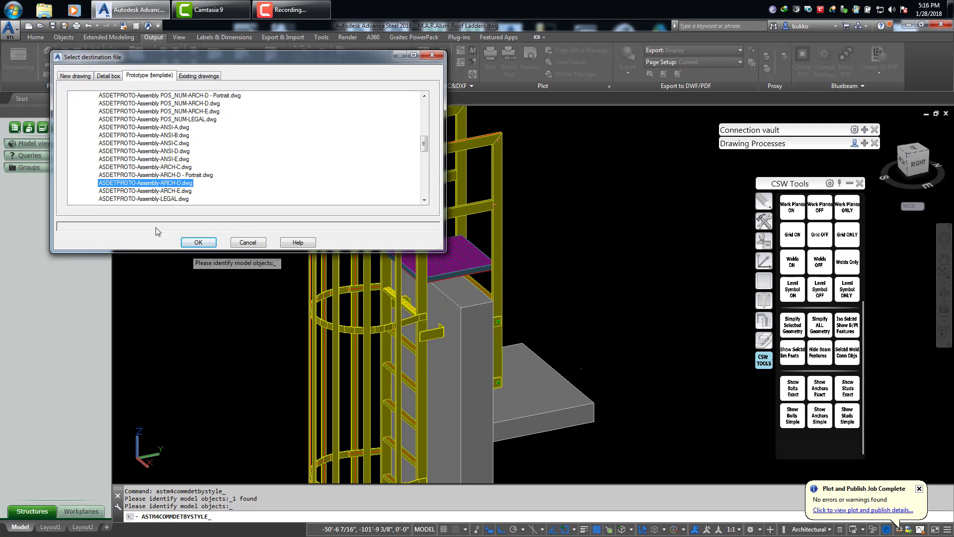
left_click(198, 242)
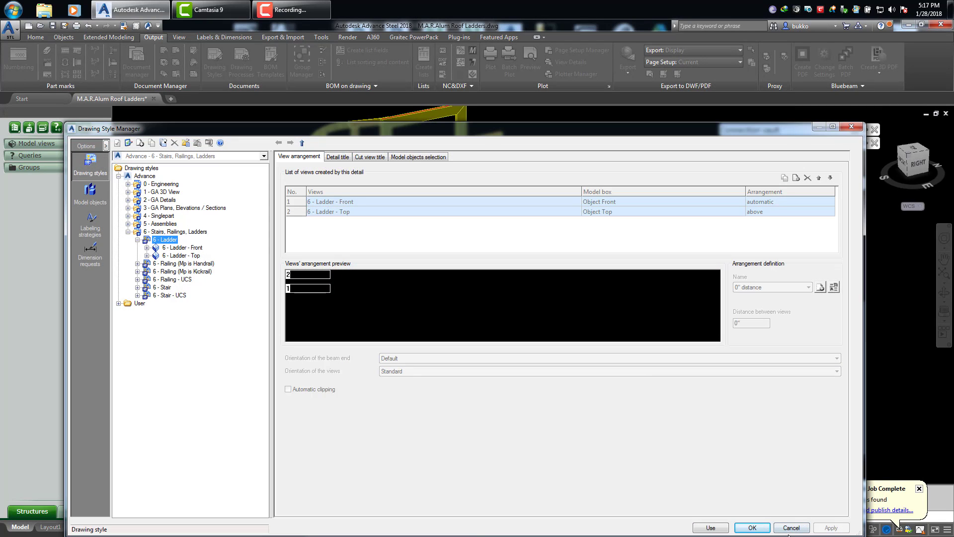
Close the Drawing Style Manager without changes and show the assembly detail of the ladder's near side rail
left_click(789, 527)
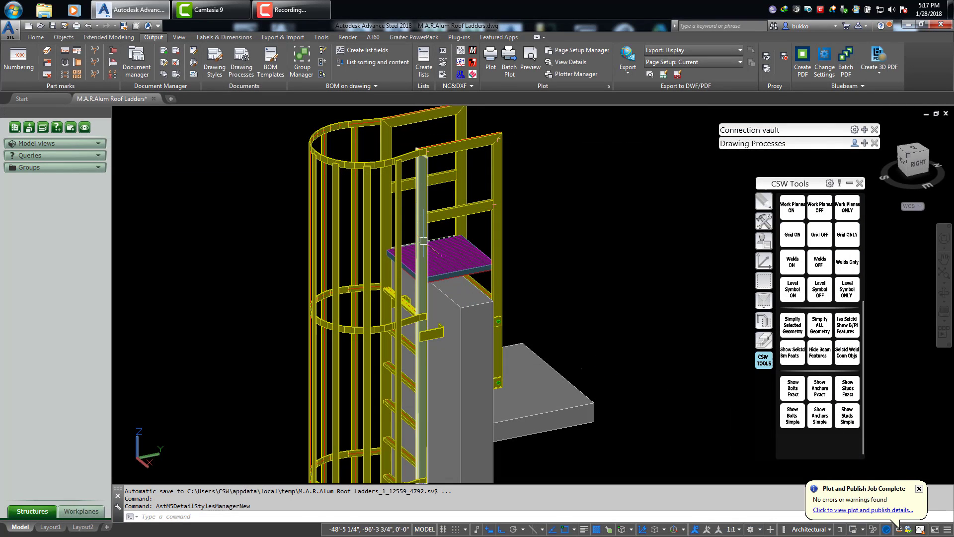
left_click(421, 234)
right_click(586, 214)
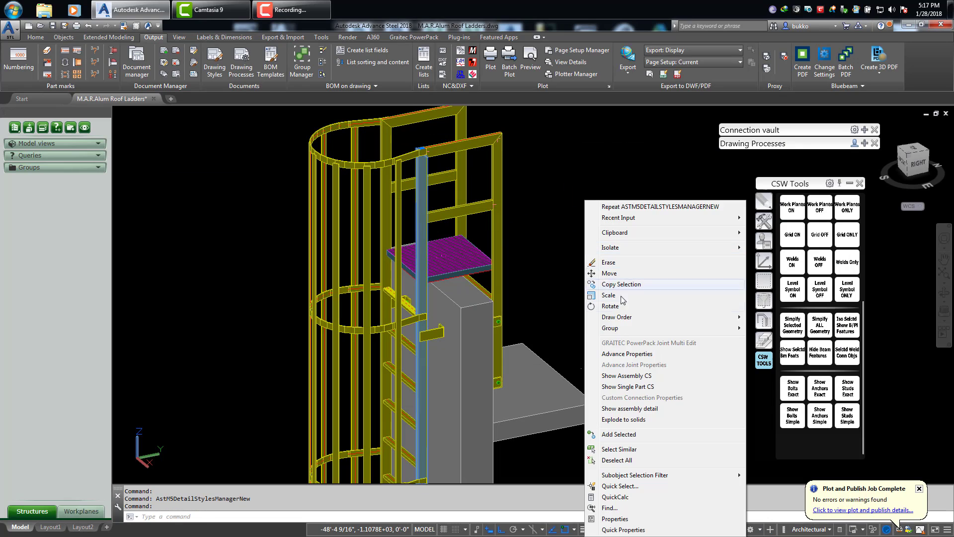
left_click(635, 408)
Examine the dimensions, part marks and labels in the ladder drawing's top and front views
middle_click_drag(298, 288, 589, 320)
scroll(367, 213, "up", 4)
scroll(490, 346, "down", 6)
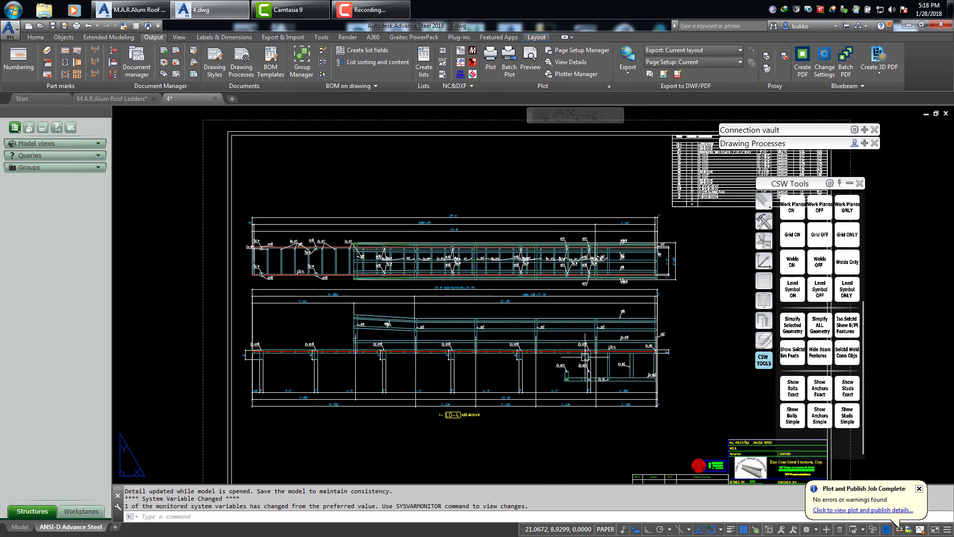
scroll(477, 347, "up", 2)
middle_click_drag(479, 344, 430, 334)
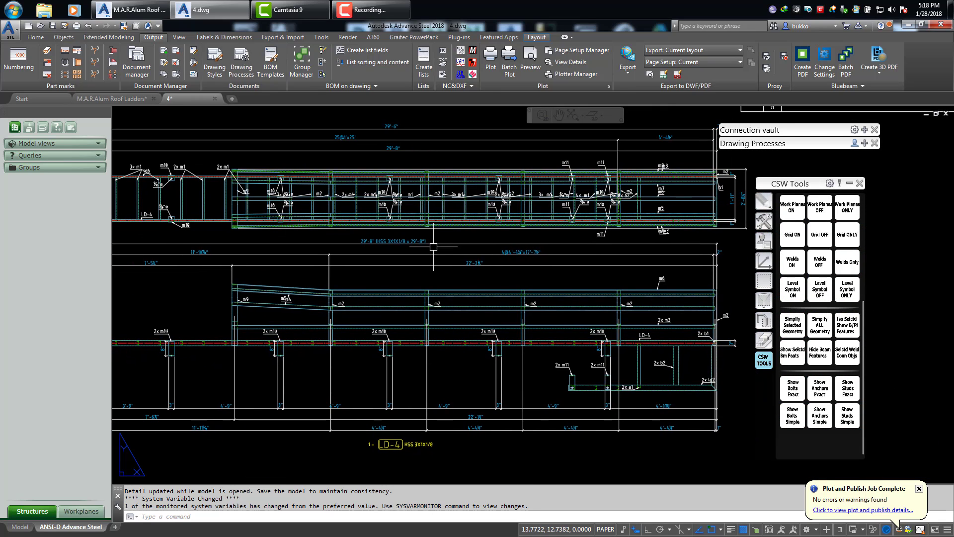
scroll(410, 243, "up", 2)
scroll(411, 243, "down", 1)
scroll(426, 264, "down", 1)
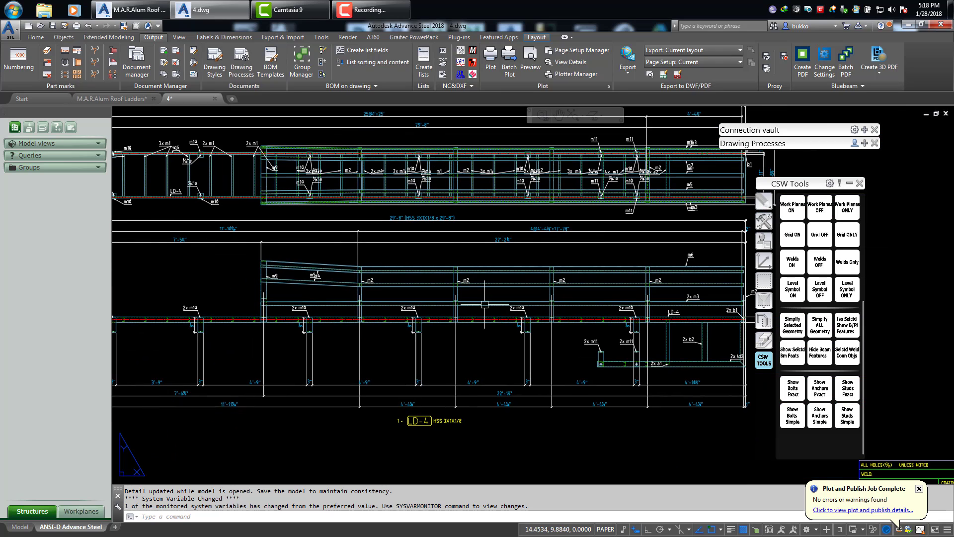
middle_click_drag(535, 355, 508, 358)
scroll(502, 365, "down", 2)
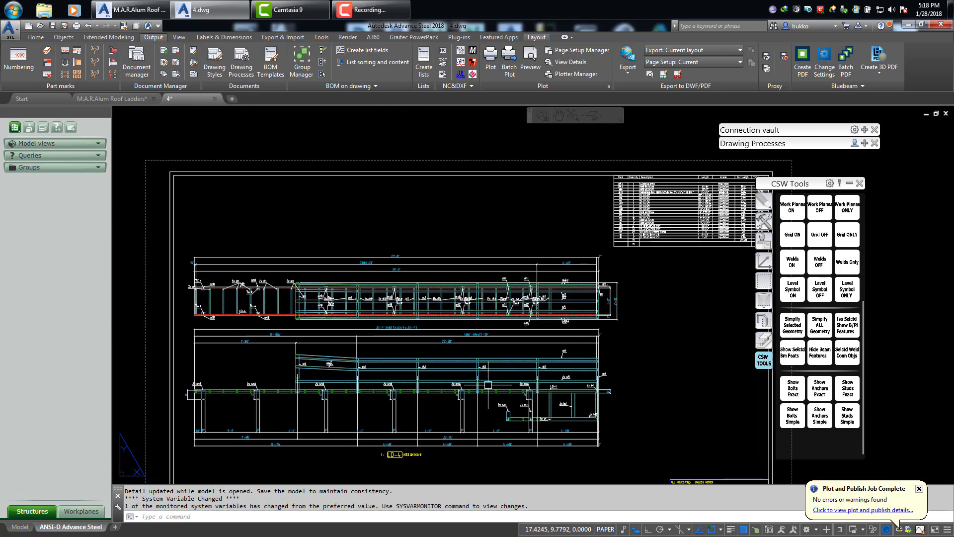
scroll(394, 315, "up", 4)
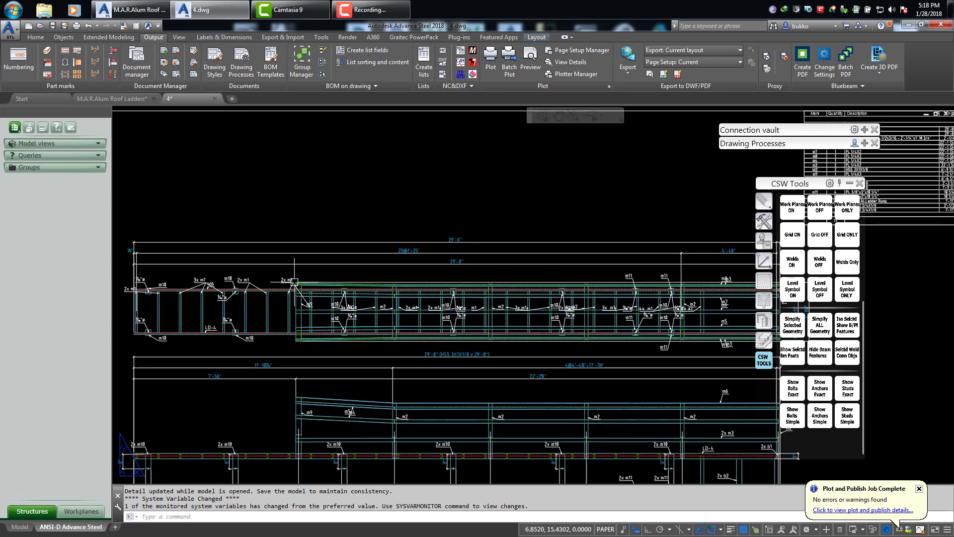
scroll(283, 241, "down", 3)
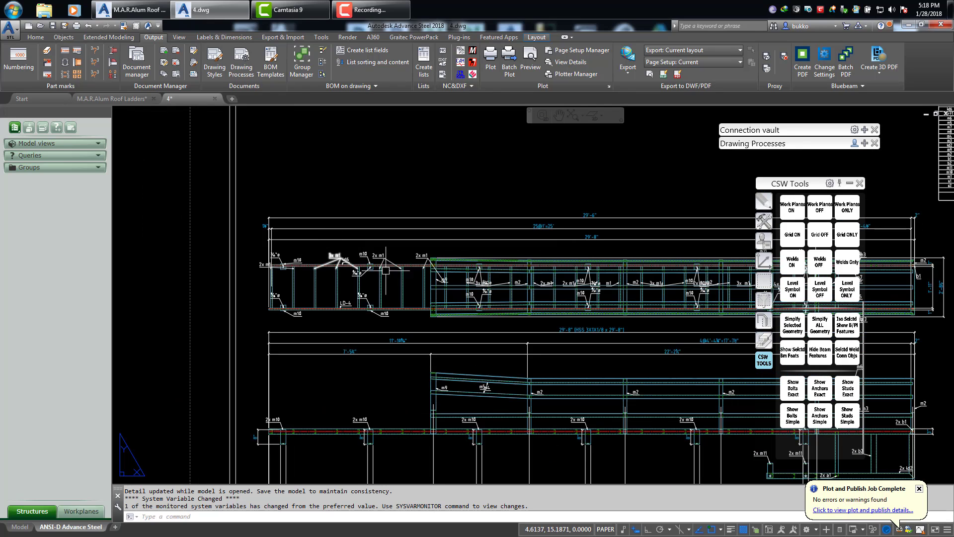
scroll(419, 250, "up", 2)
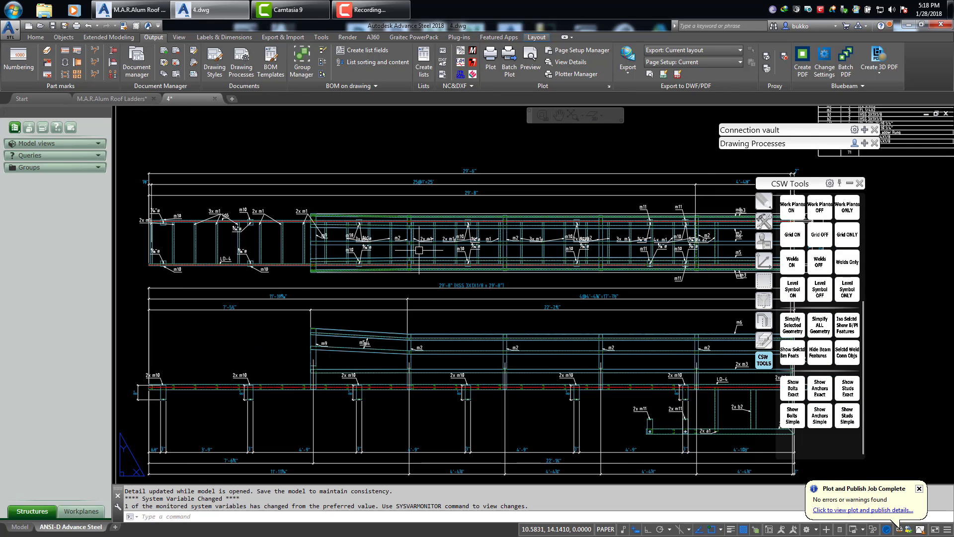
Return to the roof ladders model and open the drawing style manager
scroll(198, 283, "down", 2)
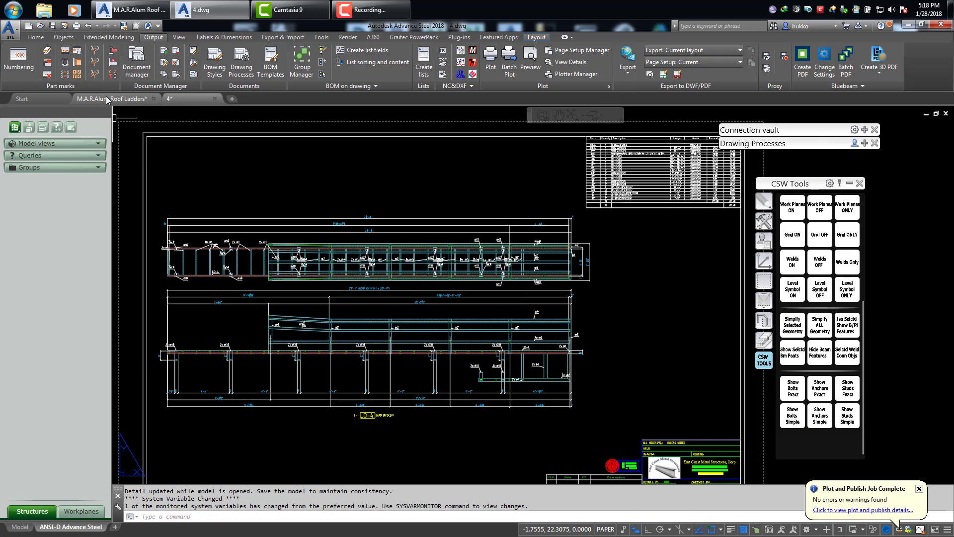
left_click(107, 99)
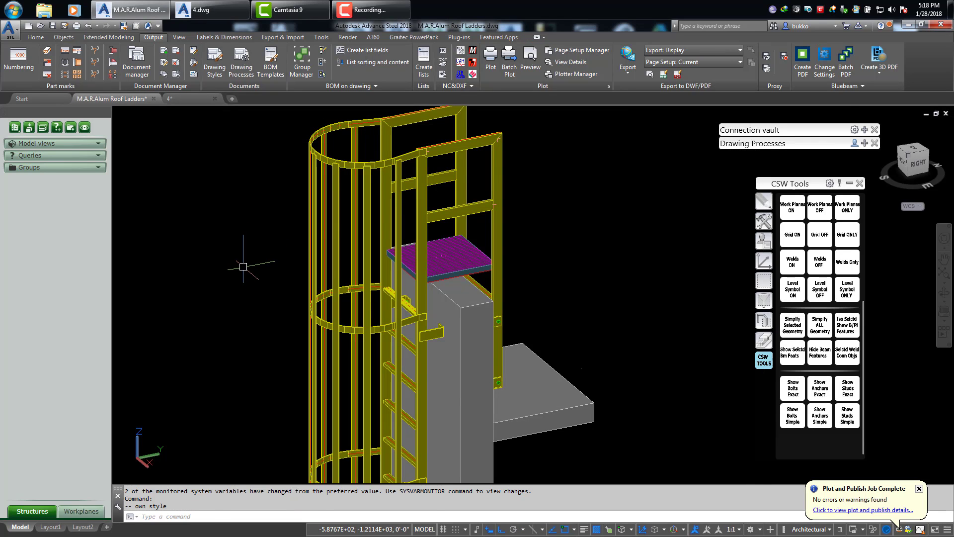
middle_click_drag(371, 209, 294, 234, "shift")
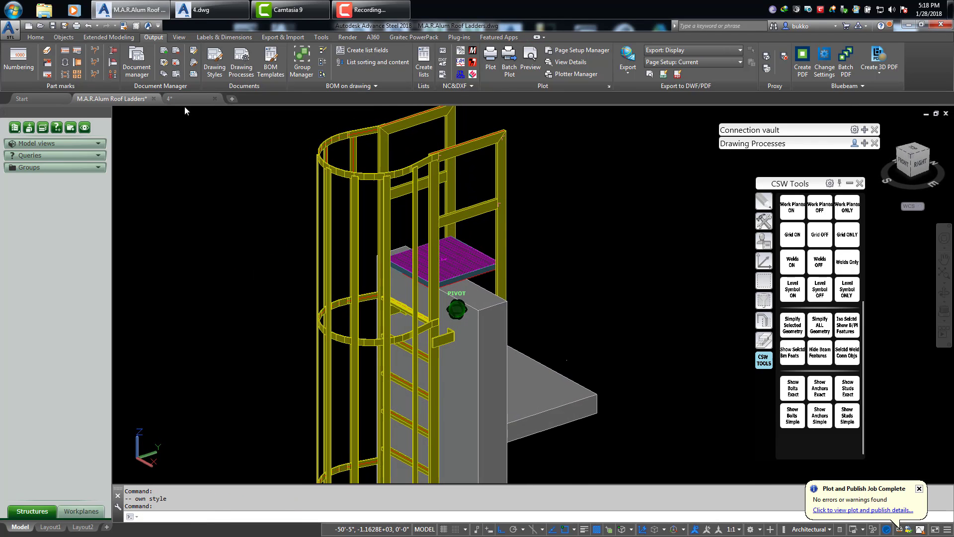
left_click(163, 65)
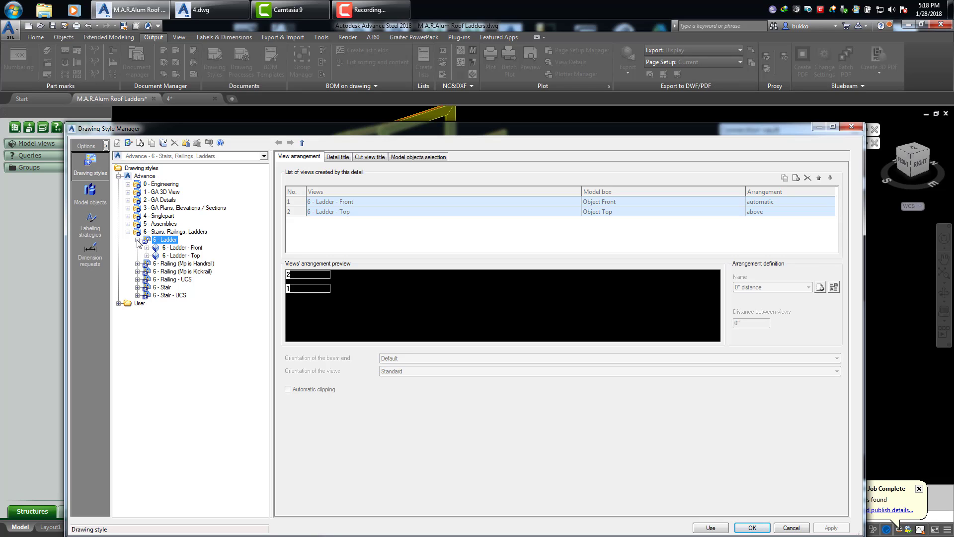
Find the 6 - Ladder w/Cage CSW style among the user's stairs, railings and ladders drawing styles and list its views
left_click(137, 239)
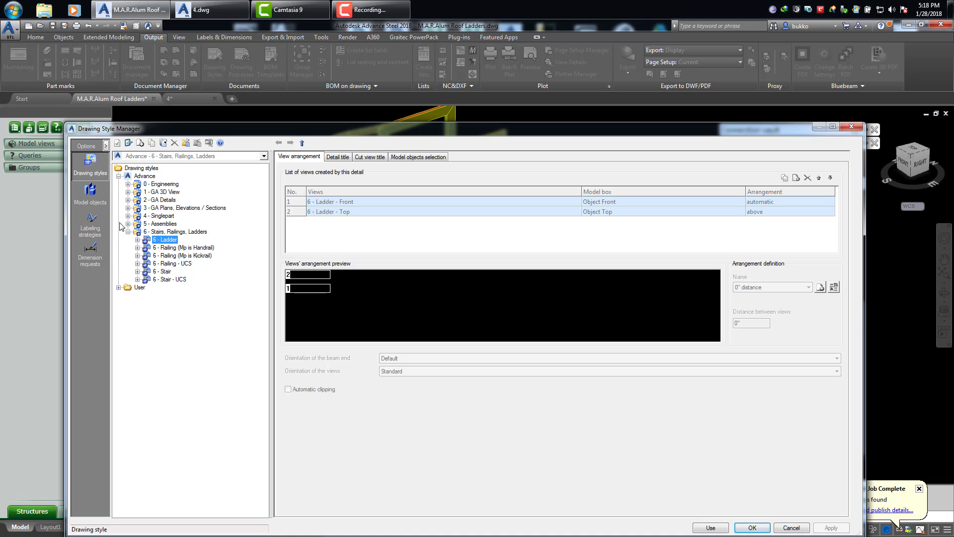
left_click(119, 176)
left_click(119, 184)
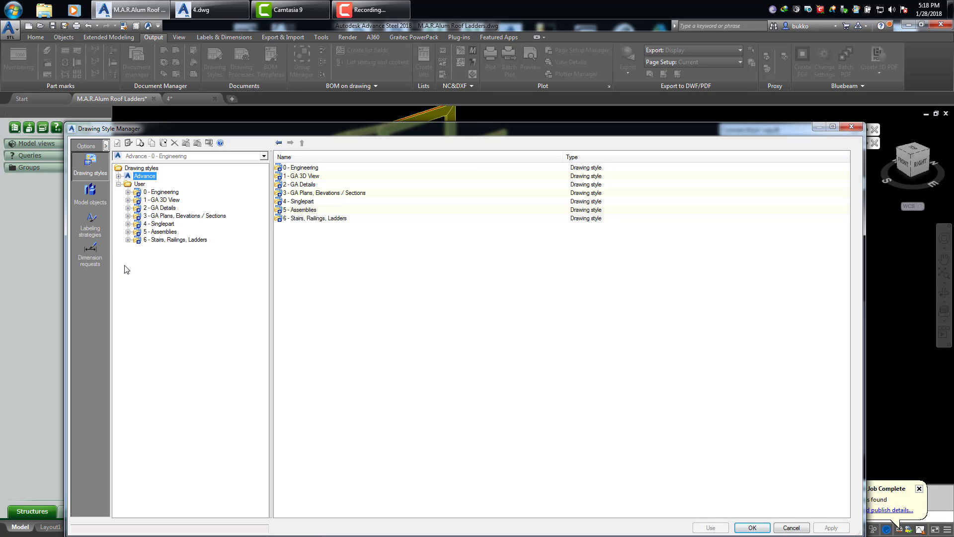
left_click(128, 240)
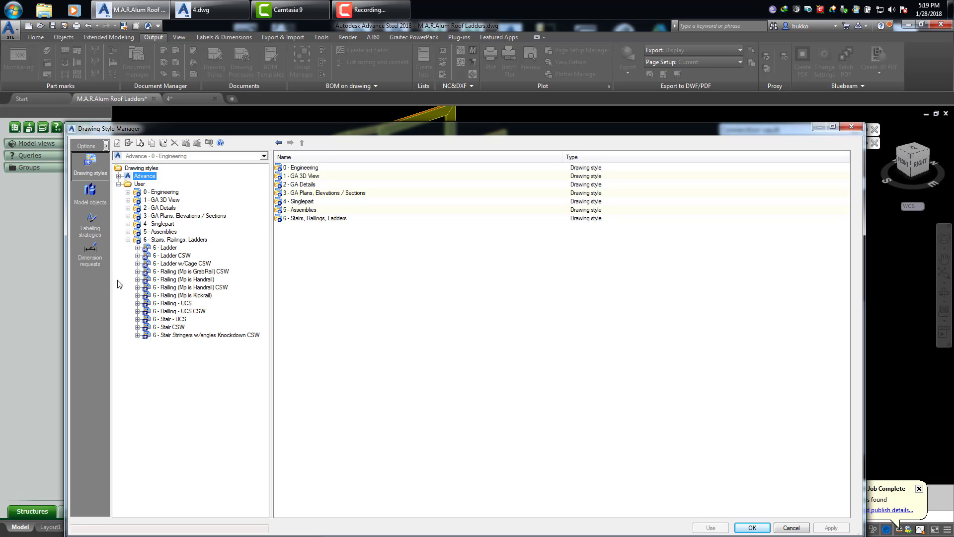
left_click(184, 264)
left_click(137, 264)
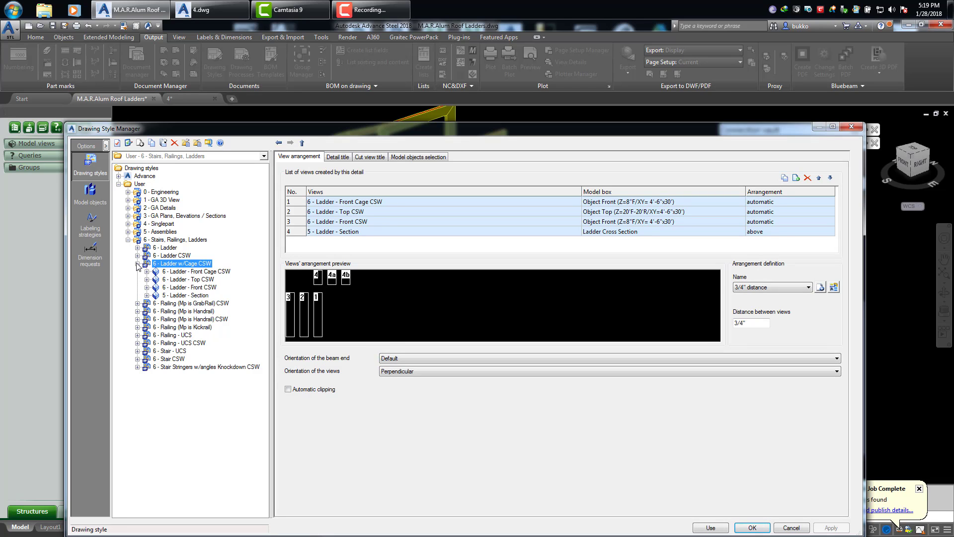
Set the choice of view to interactive for the 5 - Ladder - Section view and apply the drawing style settings
left_click(179, 296)
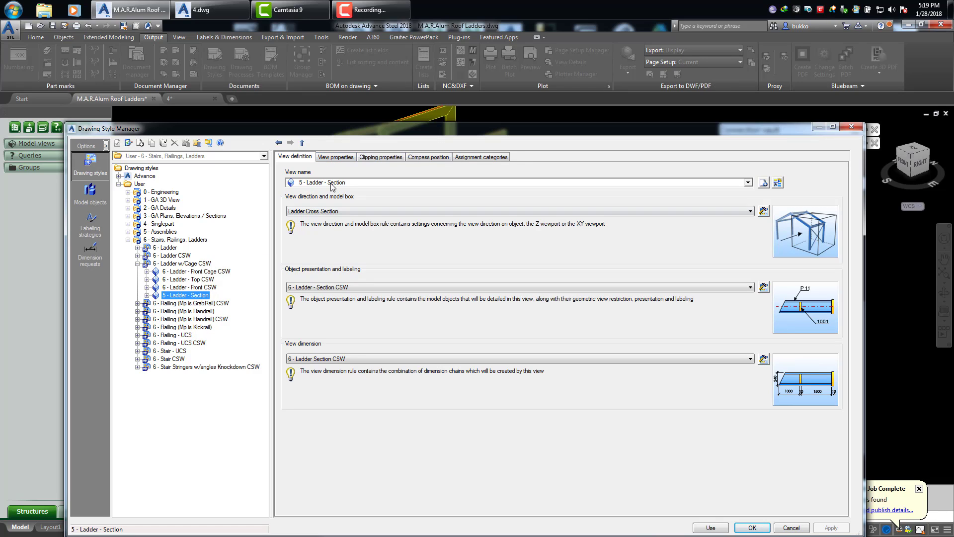
left_click(336, 157)
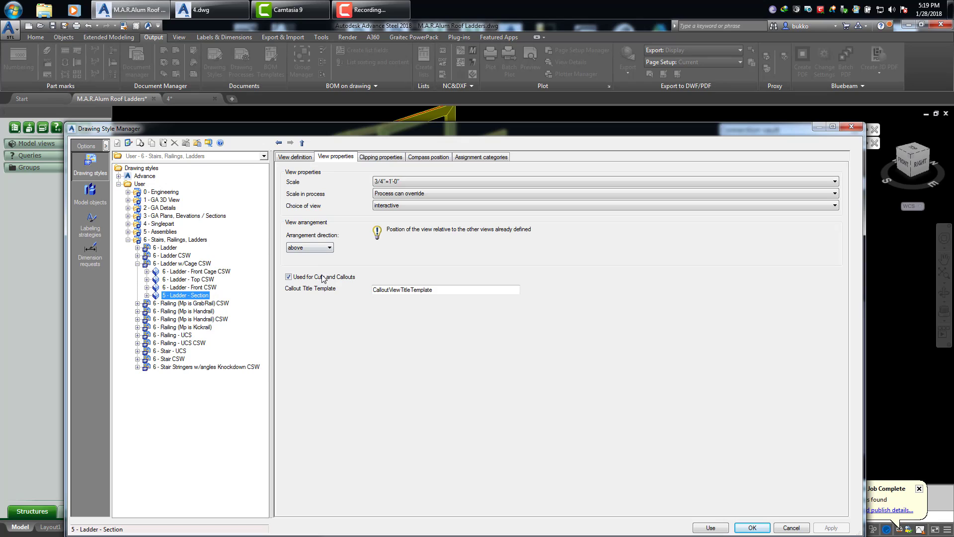
left_click(381, 207)
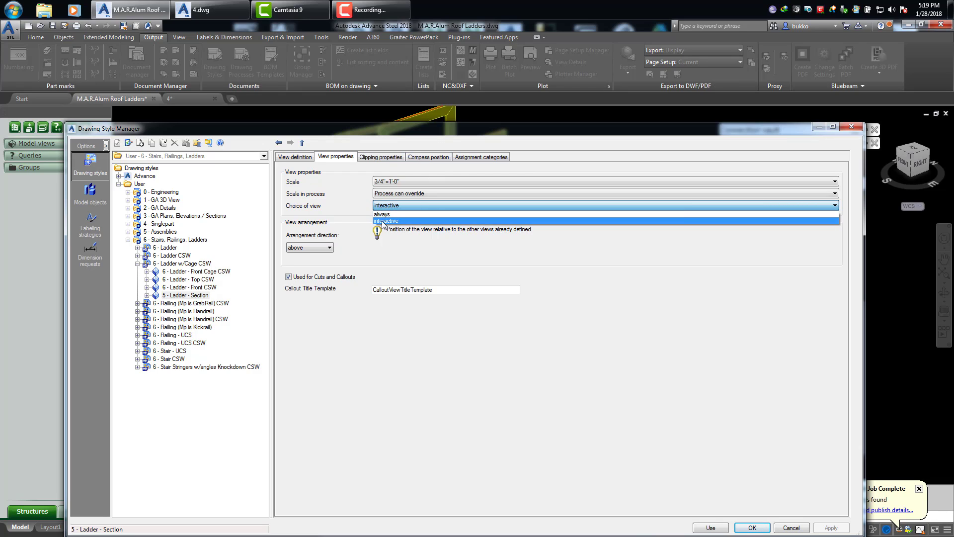
left_click(383, 222)
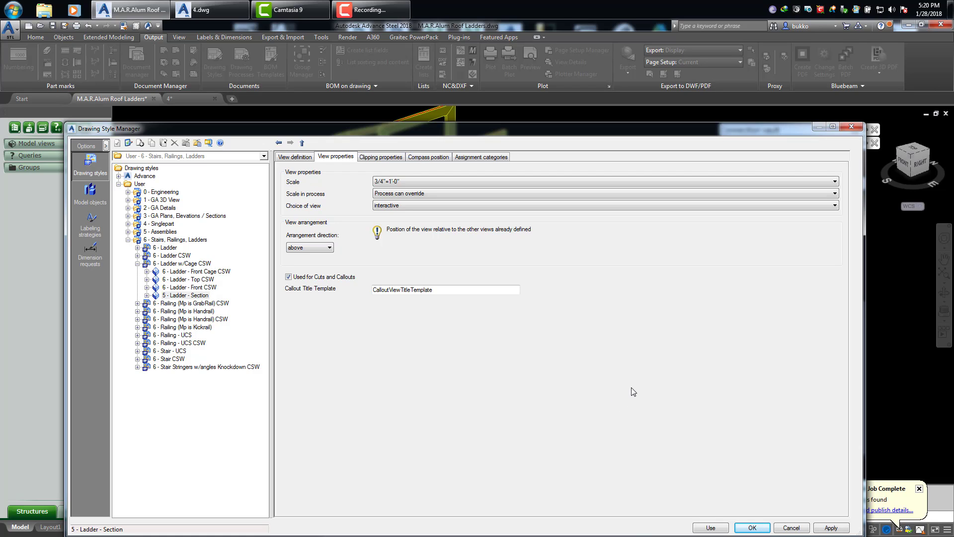
left_click(831, 528)
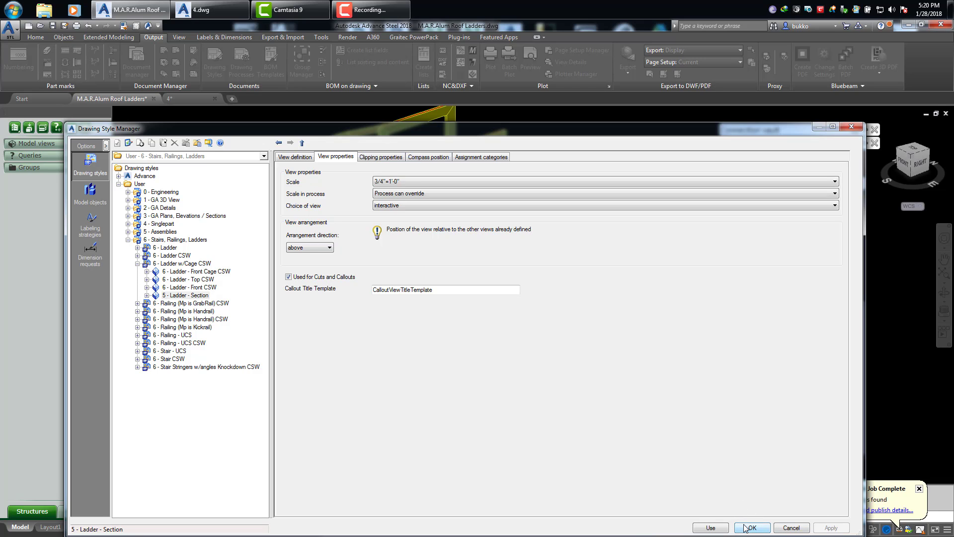
left_click(751, 527)
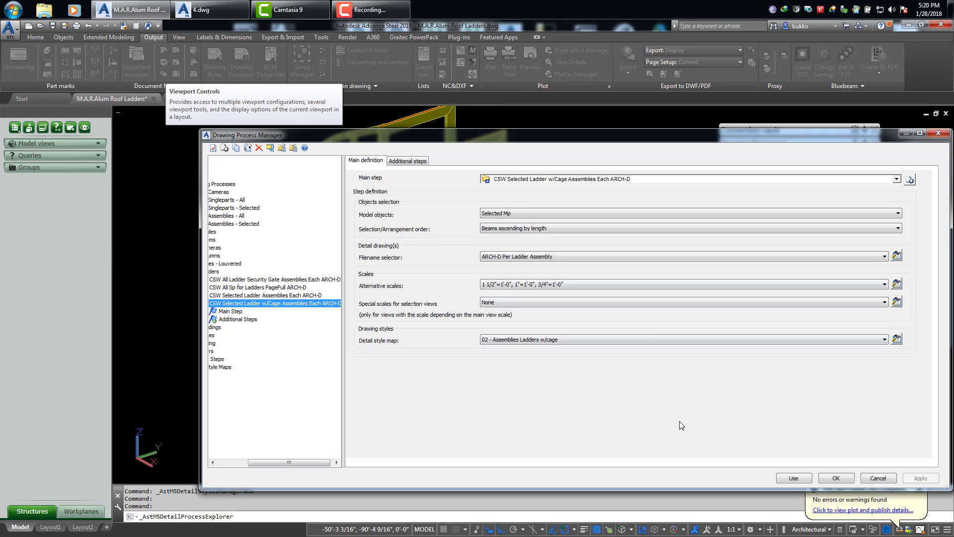
With the near side rail selected, choose the CSW Selected Ladder w/Cage Assemblies Each ARCH-D drawing process from the user's ladder processes
left_click(878, 478)
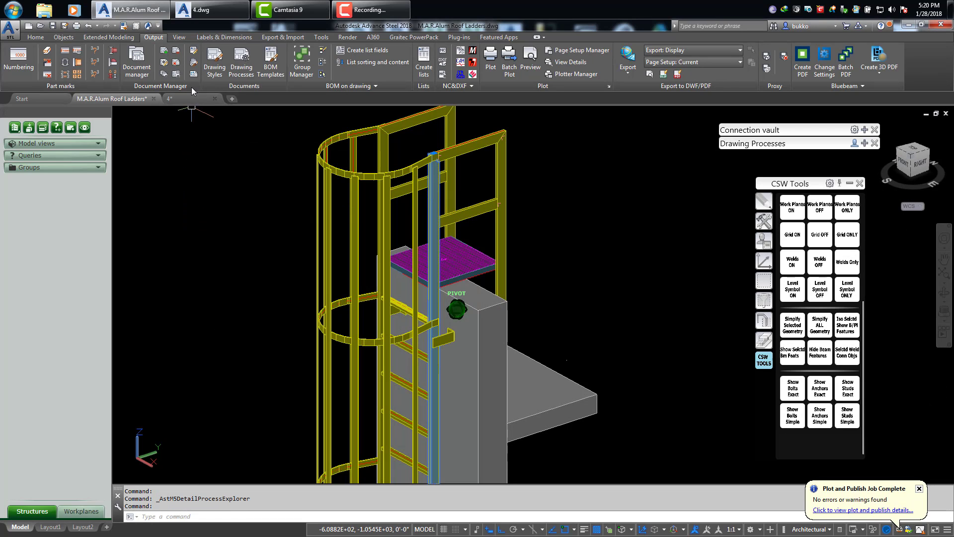
left_click(164, 74)
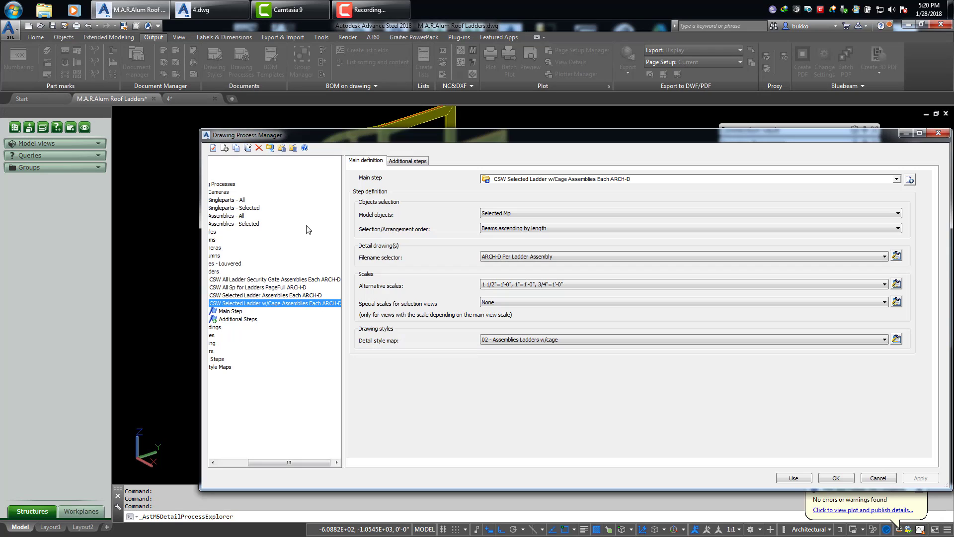
left_click_drag(343, 276, 361, 292)
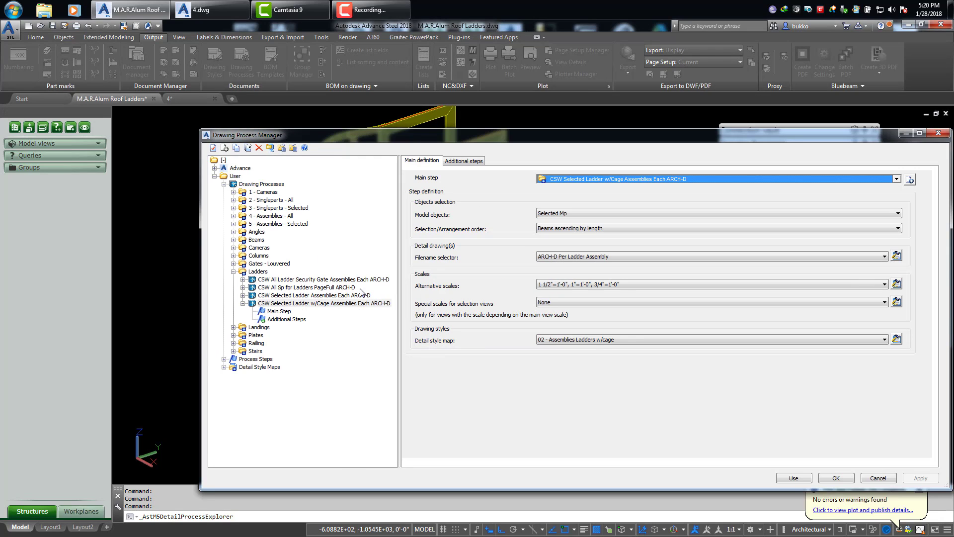
left_click(242, 303)
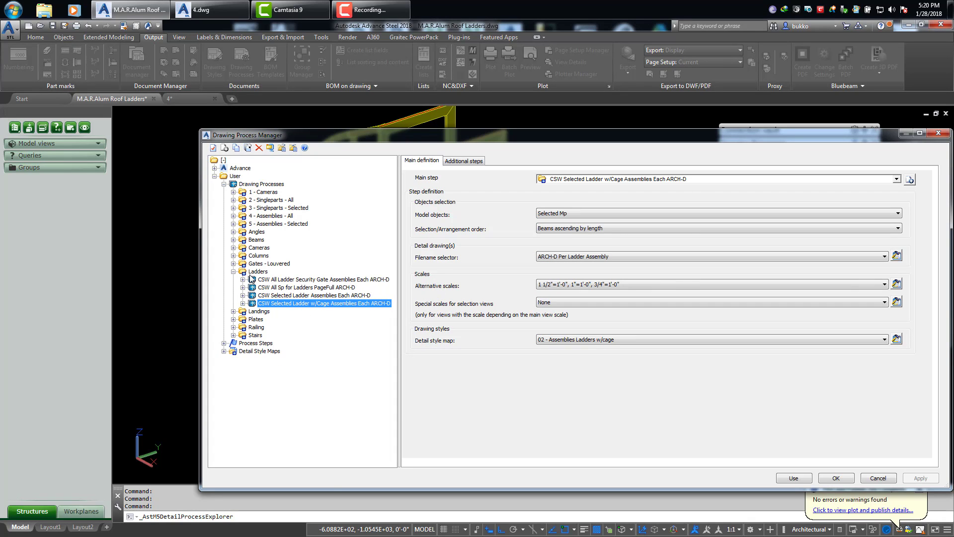
left_click(233, 272)
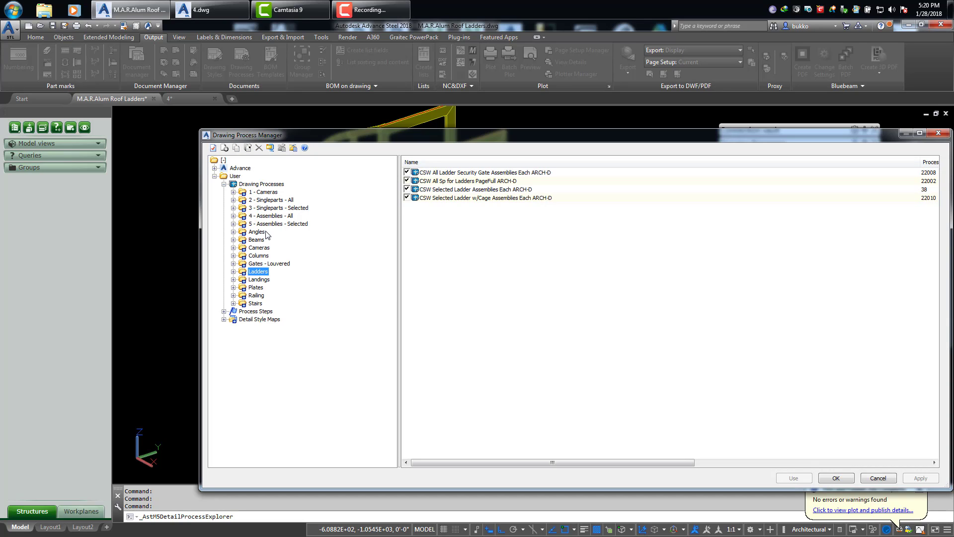
left_click(233, 272)
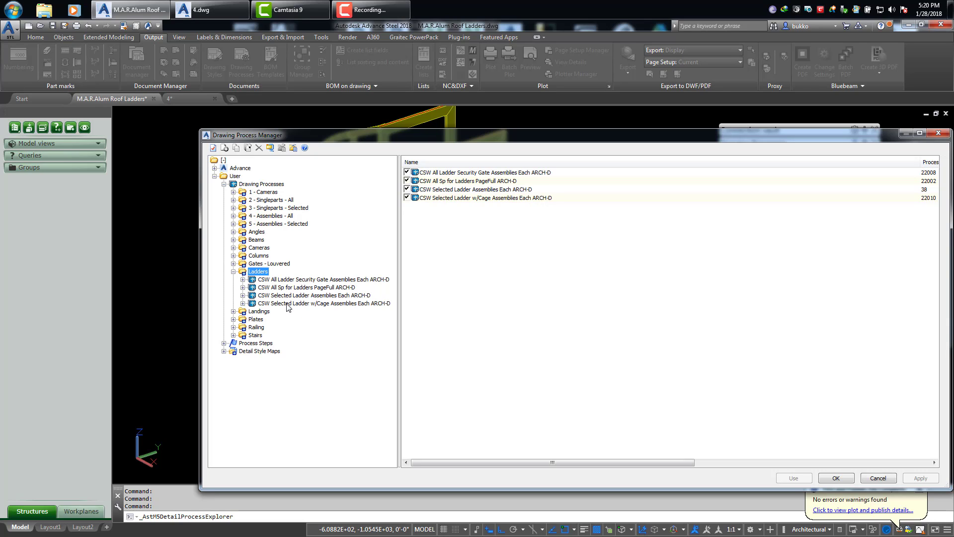
left_click(340, 303)
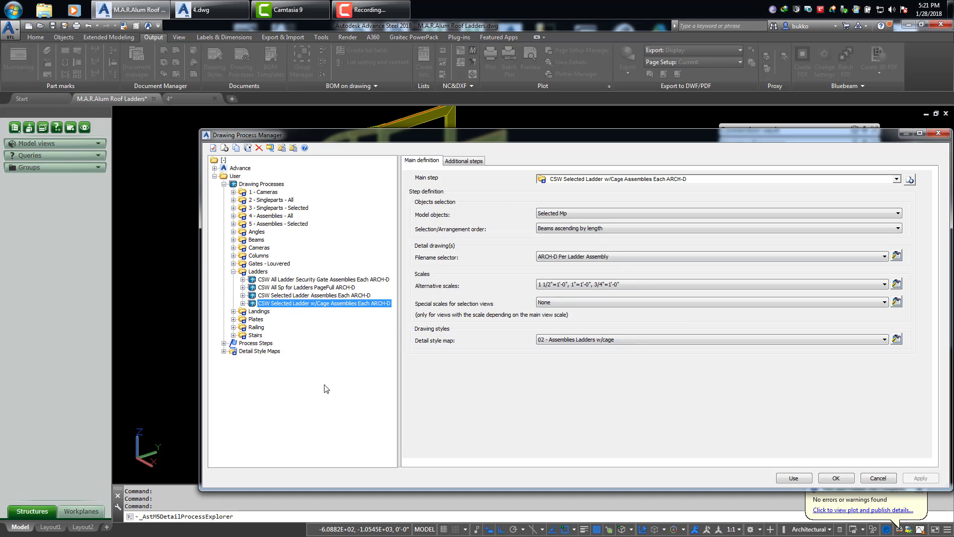
Review the ARCH-D Per Ladder Assembly filename selector and the 02 - Assemblies Ladders w/cage detail style map without changing them
left_click(895, 258)
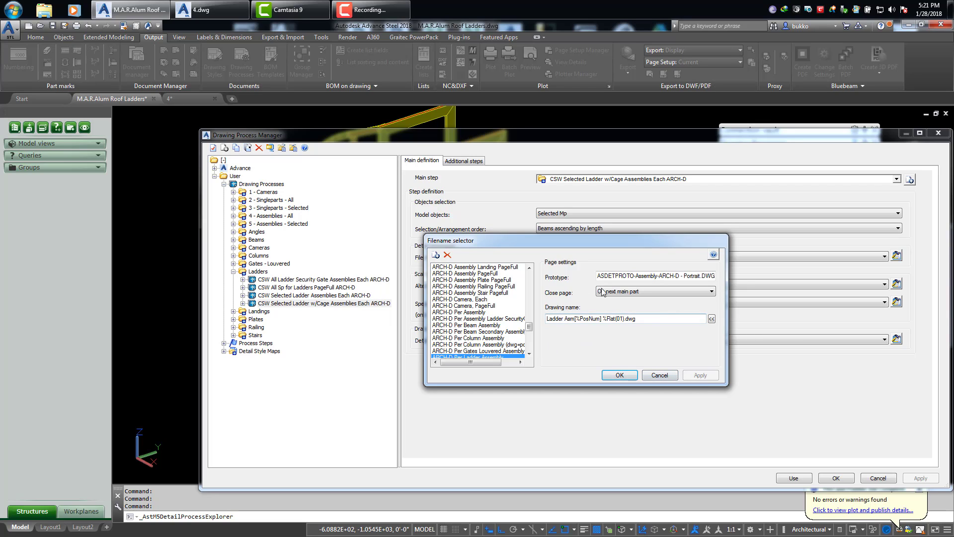
left_click(659, 375)
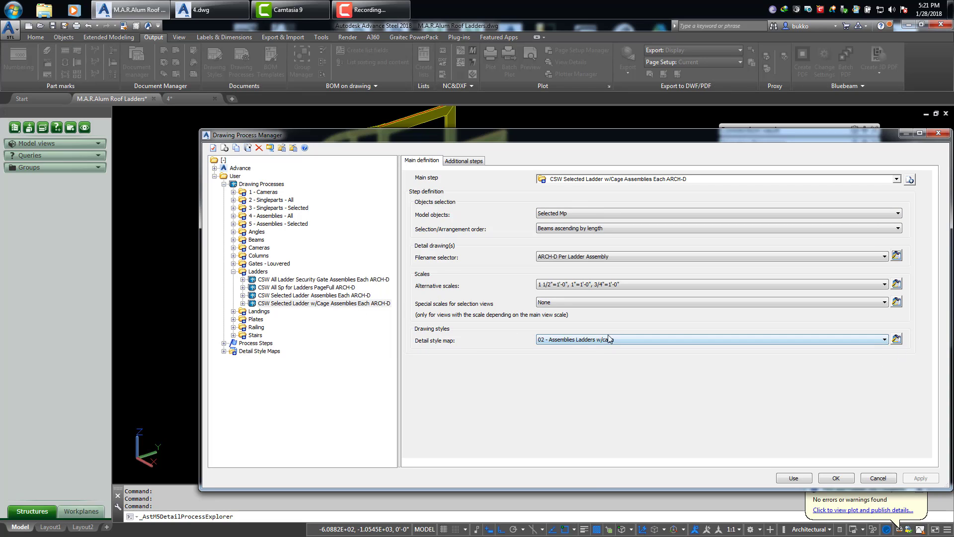
left_click(896, 339)
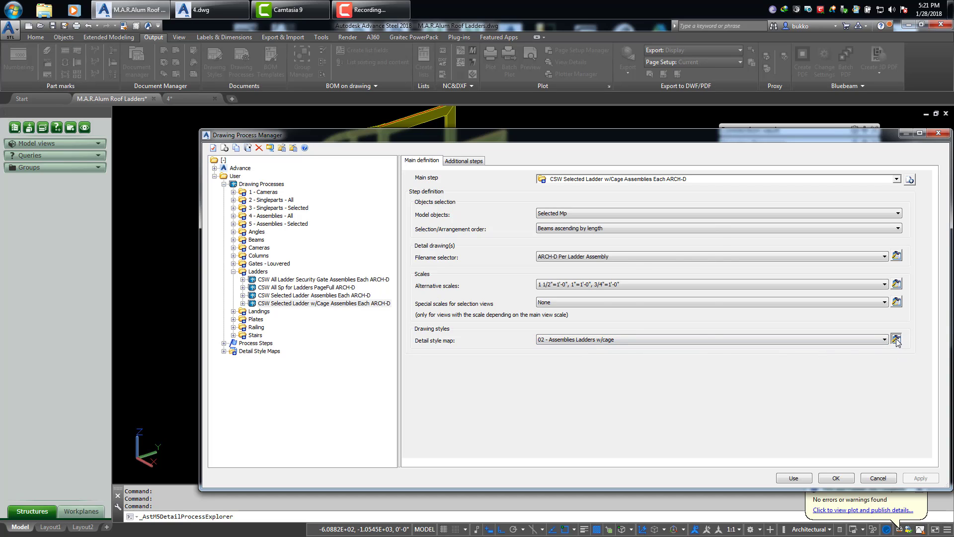
left_click_drag(625, 238, 566, 223)
left_click_drag(659, 272, 720, 272)
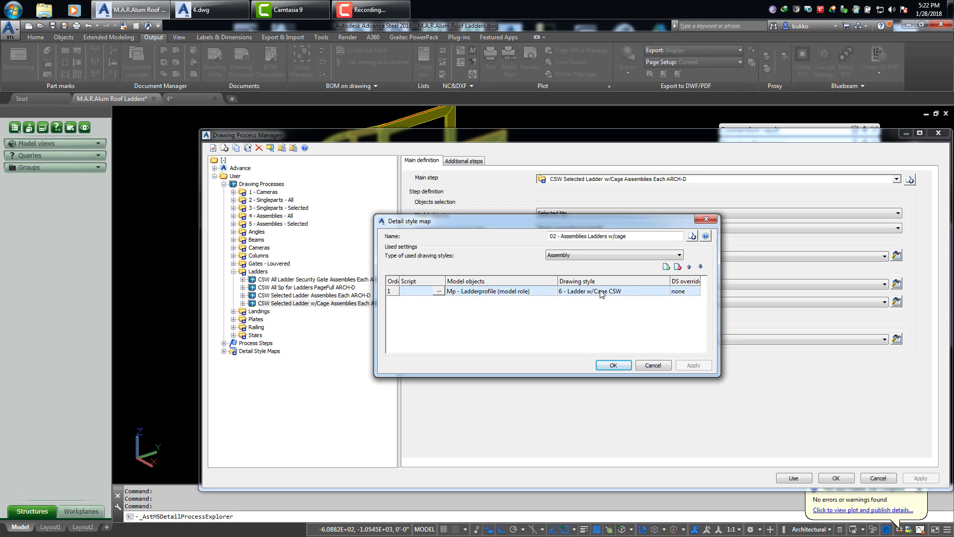
left_click(650, 366)
Run the drawing process on the selected side rail with the Selected Mp selection and beams arranged ascending by length
left_click(793, 479)
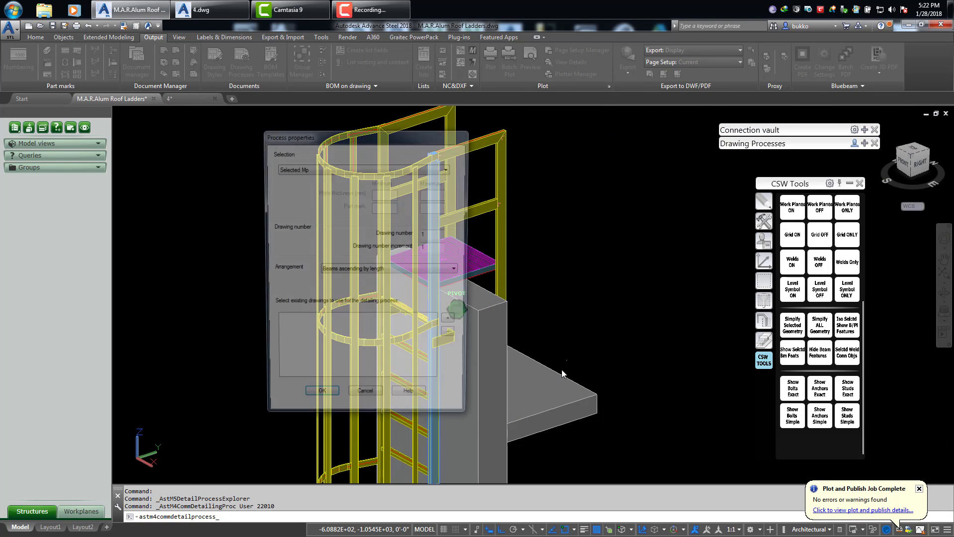
left_click_drag(345, 133, 661, 138)
left_click(629, 405)
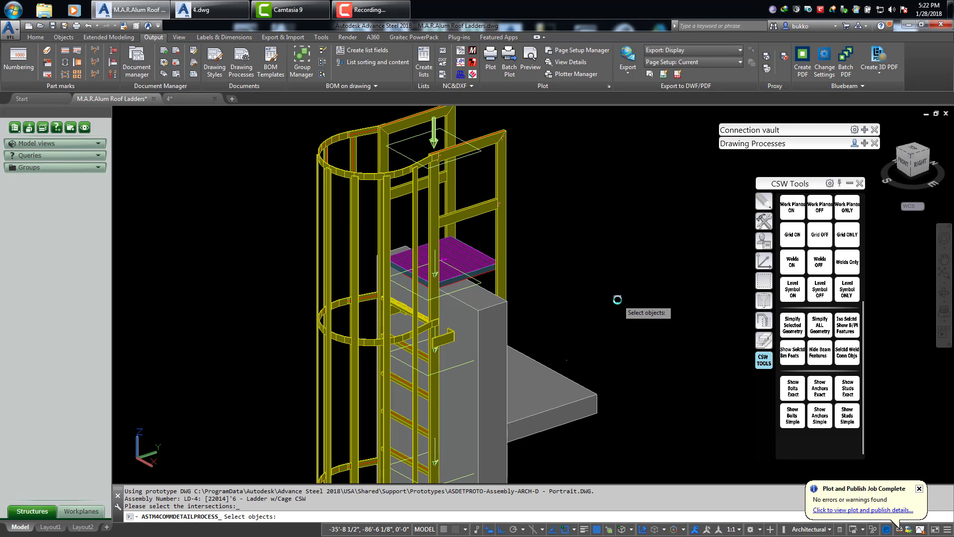
Pick three intersection markers along the ladder for the section views, starting at the platform and continuing near the cage's lower end
mouse_move(617, 299)
middle_mouse_down("shift")
mouse_move(565, 279)
mouse_move(493, 171)
mouse_move(451, 129)
mouse_move(417, 143)
mouse_move(408, 216)
mouse_move(479, 419)
mouse_move(512, 413)
mouse_move(296, 113)
mouse_move(295, 293)
mouse_move(310, 298)
mouse_move(376, 260)
mouse_move(438, 291)
mouse_move(428, 342)
middle_mouse_up("shift")
scroll(562, 305, "down", 2)
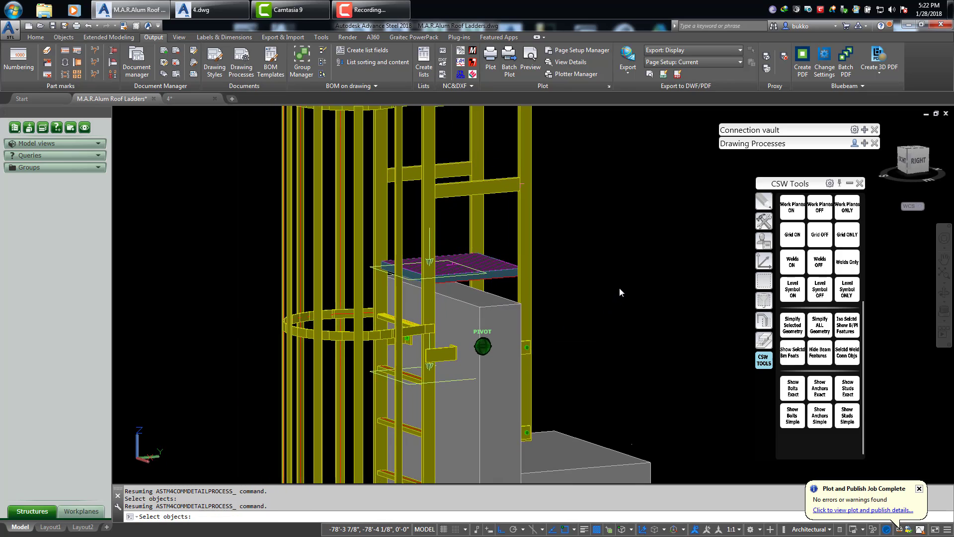
type("of")
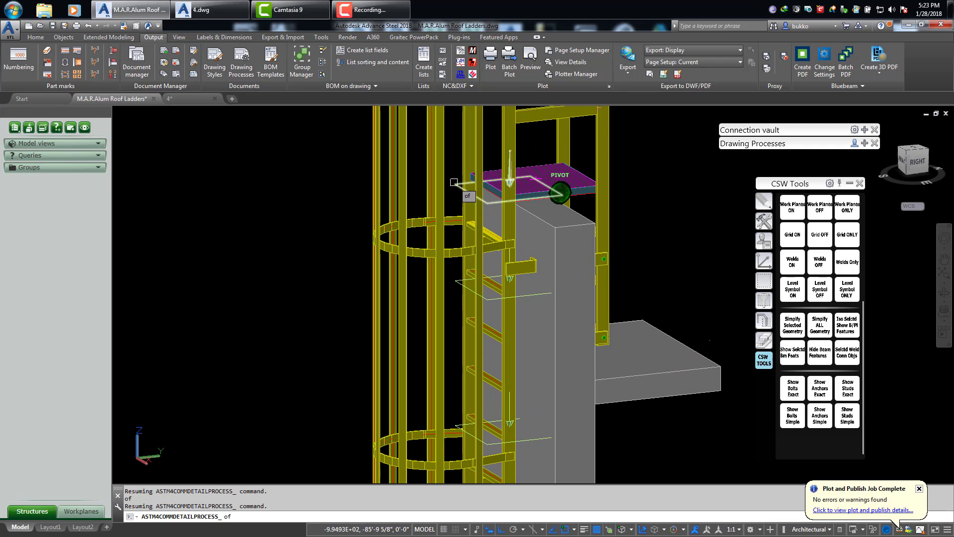
left_click(454, 183)
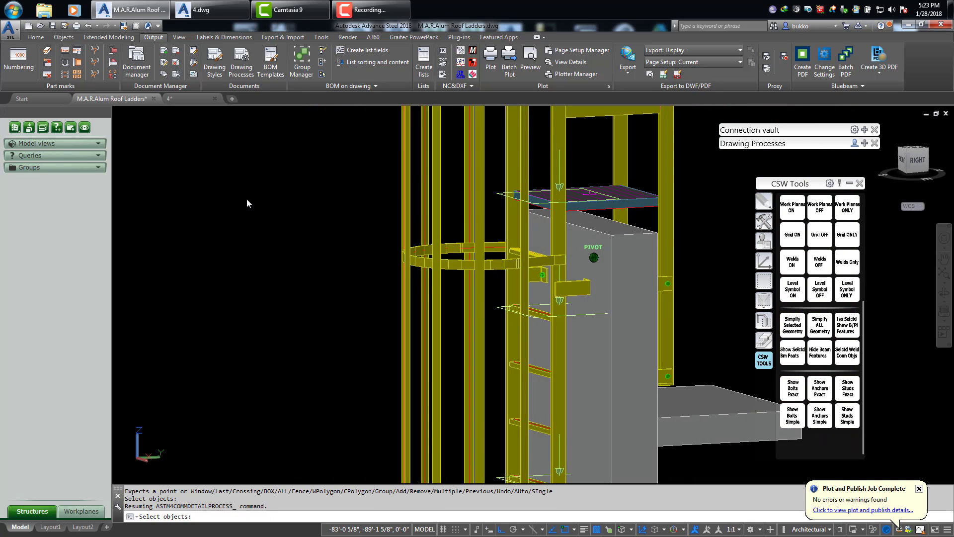
left_click(497, 194)
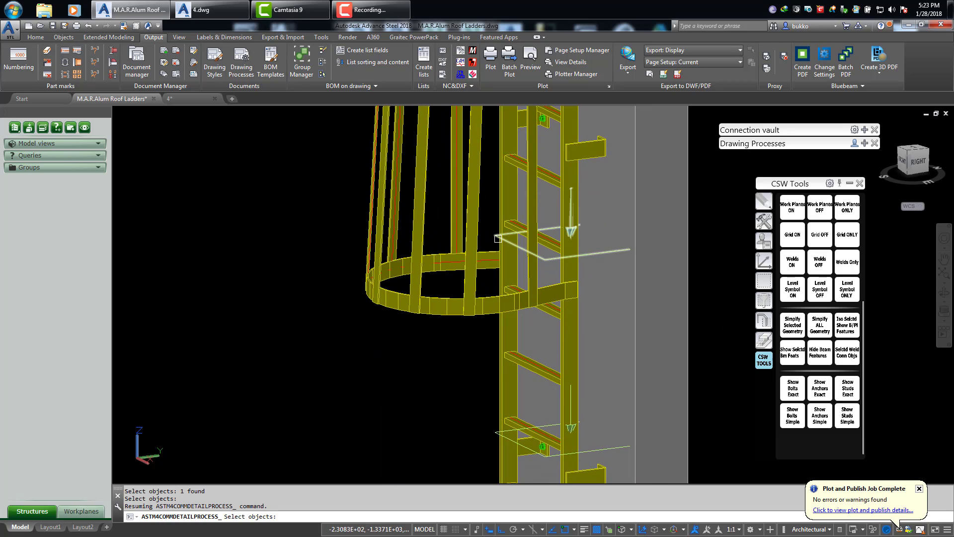
left_click(498, 239)
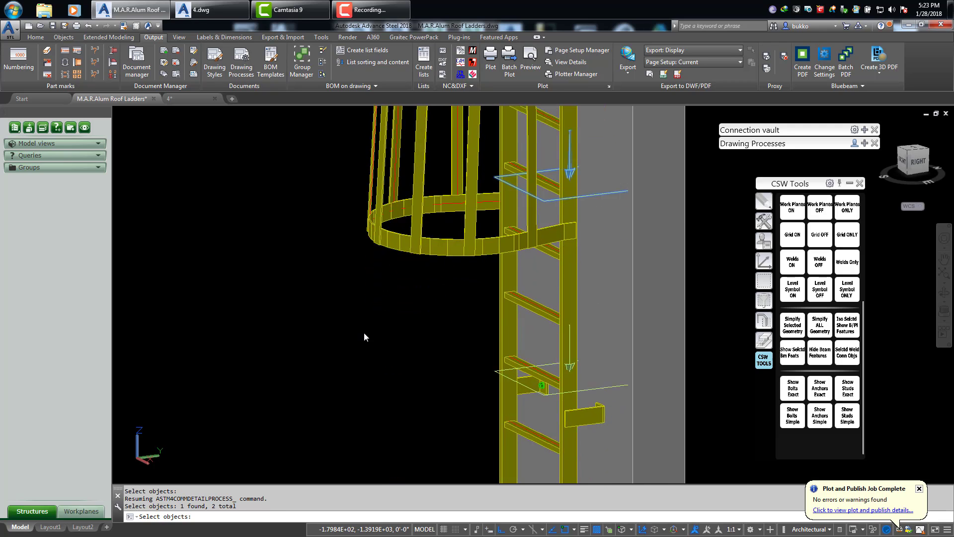
left_click(492, 238)
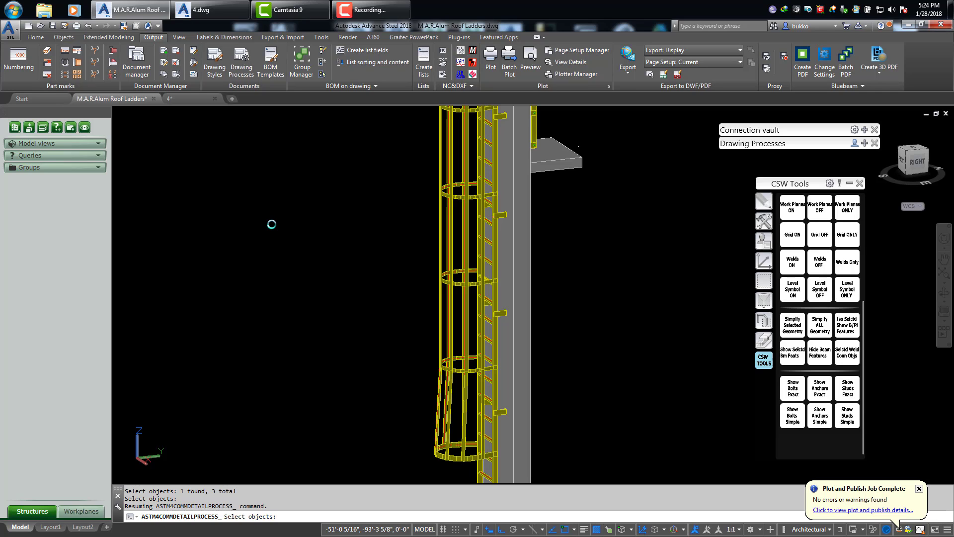
Open the Ladder Asm[LD-4] 1 assembly detail of the near side rail from the model
scroll(446, 275, "up", 4)
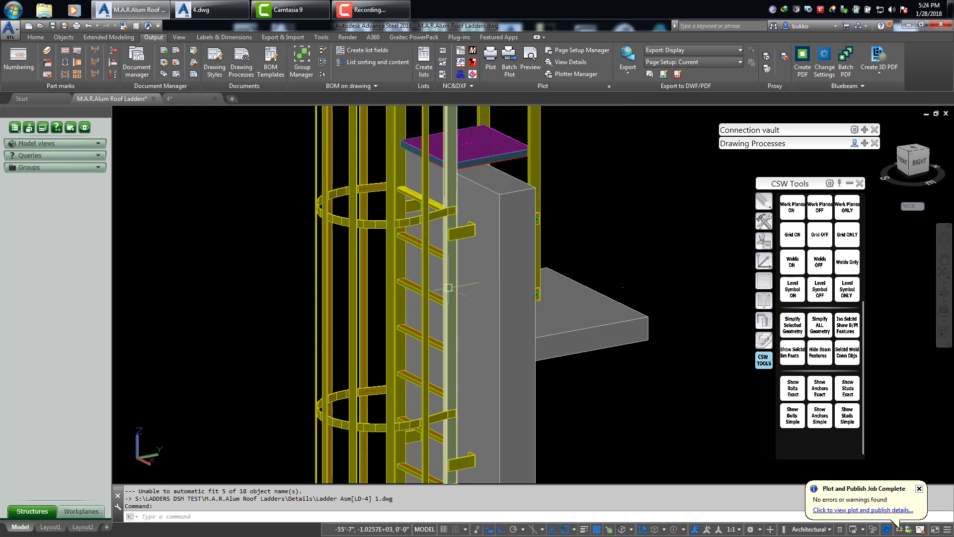
left_click(449, 287)
right_click(163, 311)
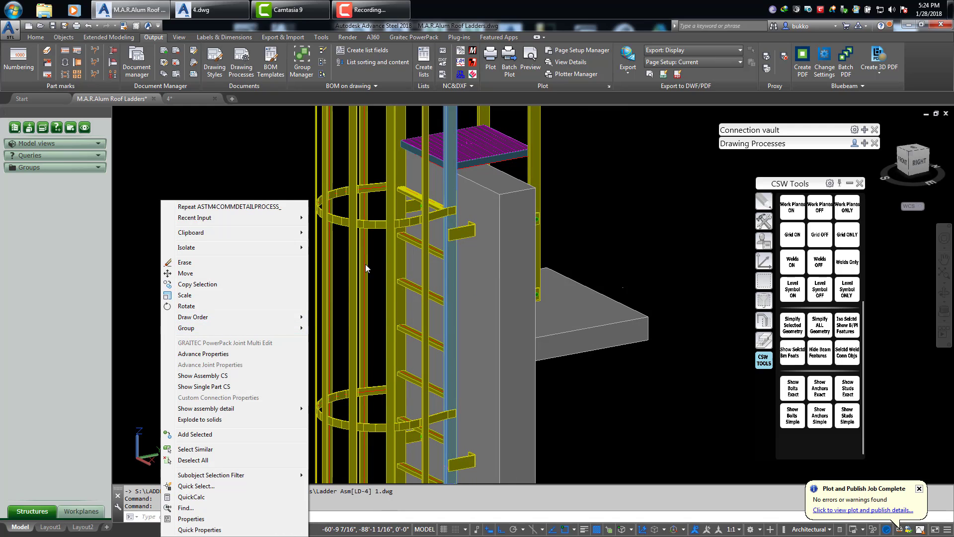
mouse_move(272, 411)
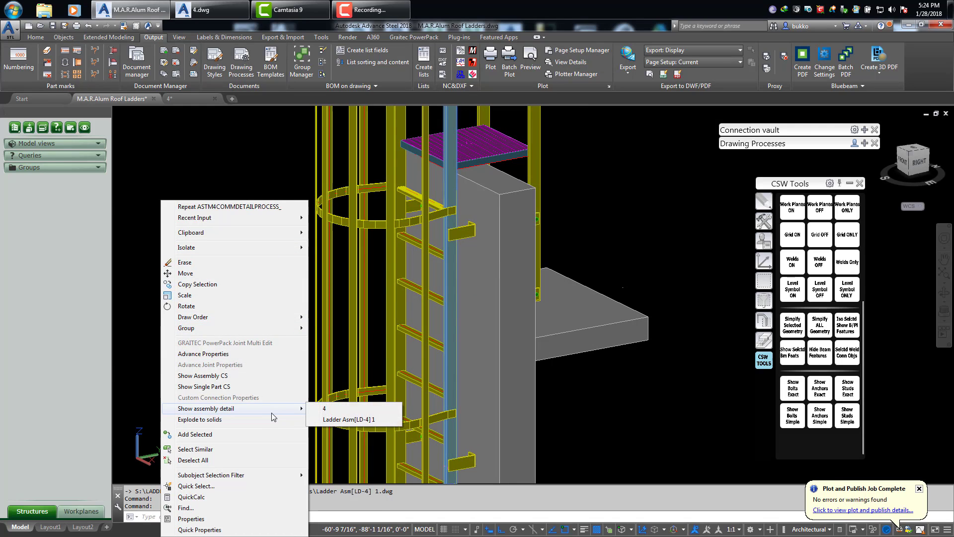
left_click(330, 420)
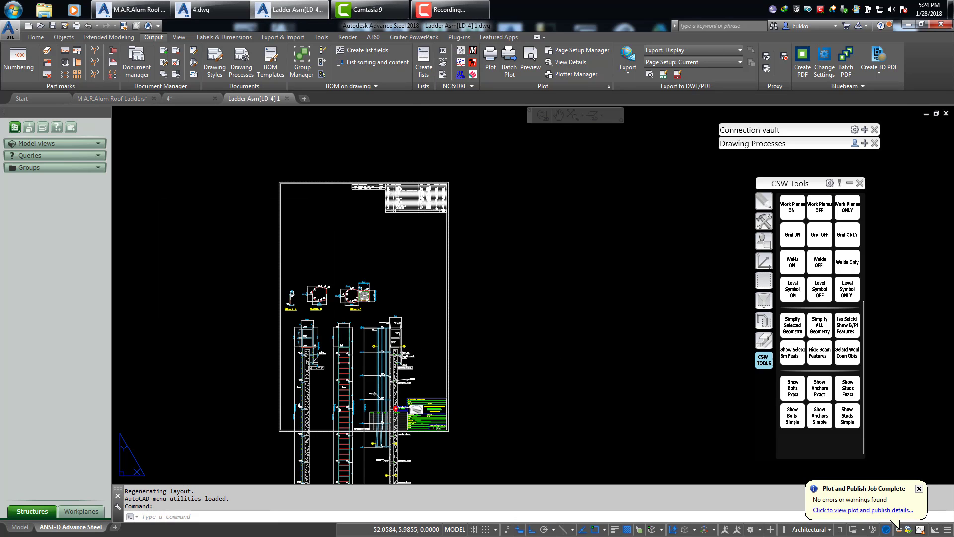
Select all the ladder elevations and section views and move them up so they fit inside the sheet border
middle_click_drag(416, 319, 530, 272)
left_click(546, 332)
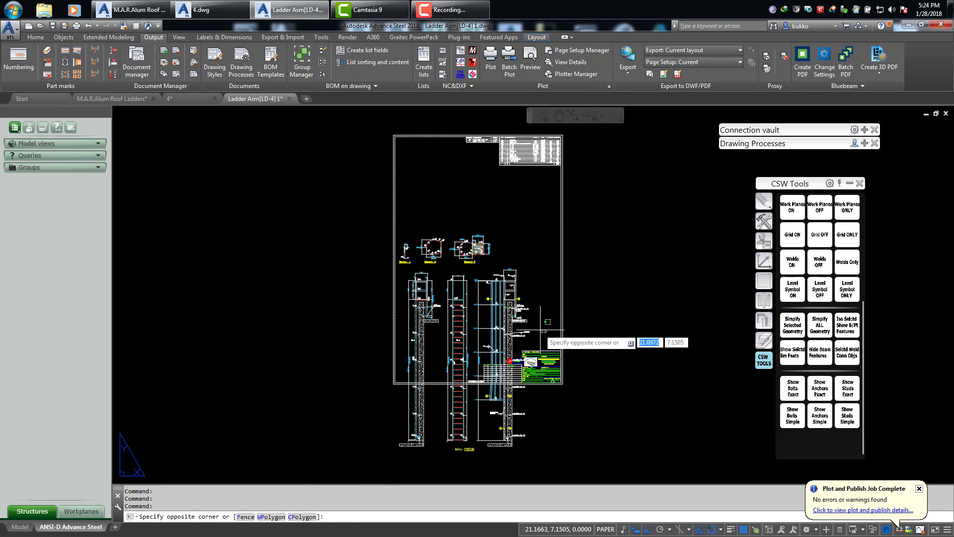
left_click(398, 228)
right_click(293, 272)
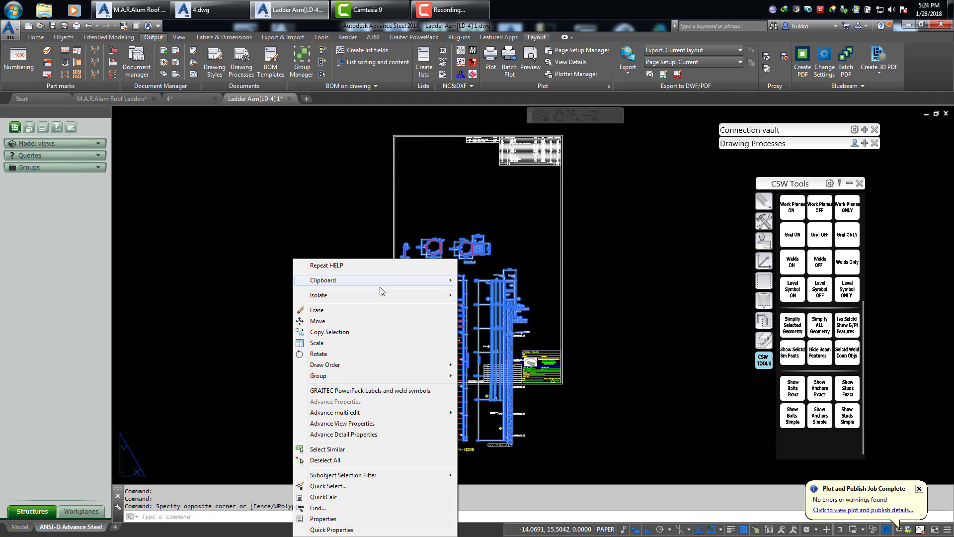
left_click(322, 322)
left_click(324, 333)
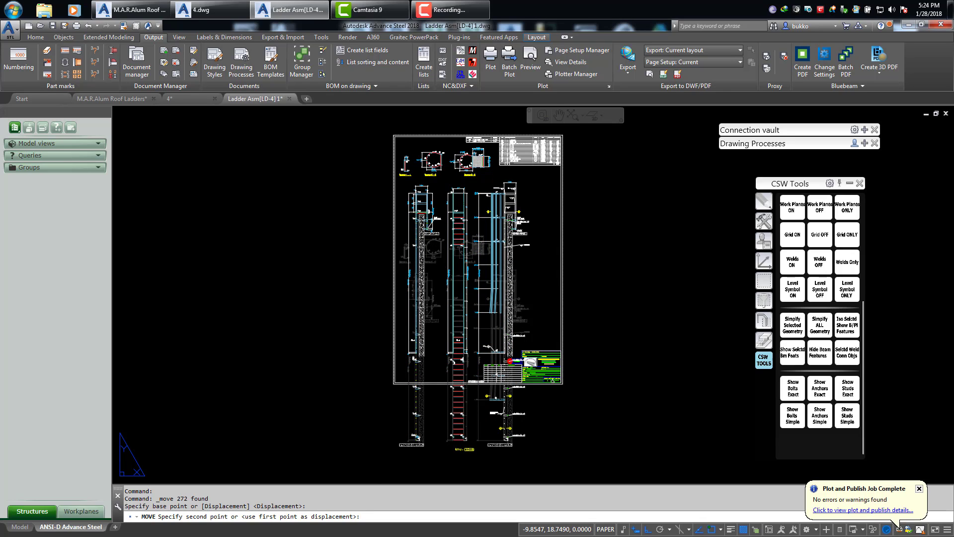
left_click(398, 249)
Examine the ladder elevations on the sheet, including the weld symbols, anchor labels and section markers of the cage side view
scroll(334, 257, "up", 4)
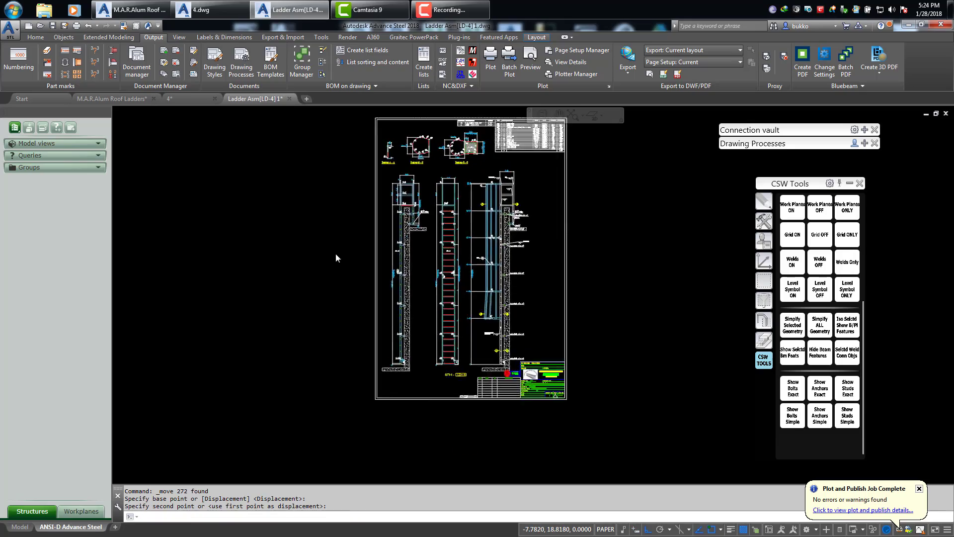
scroll(333, 259, "up", 3)
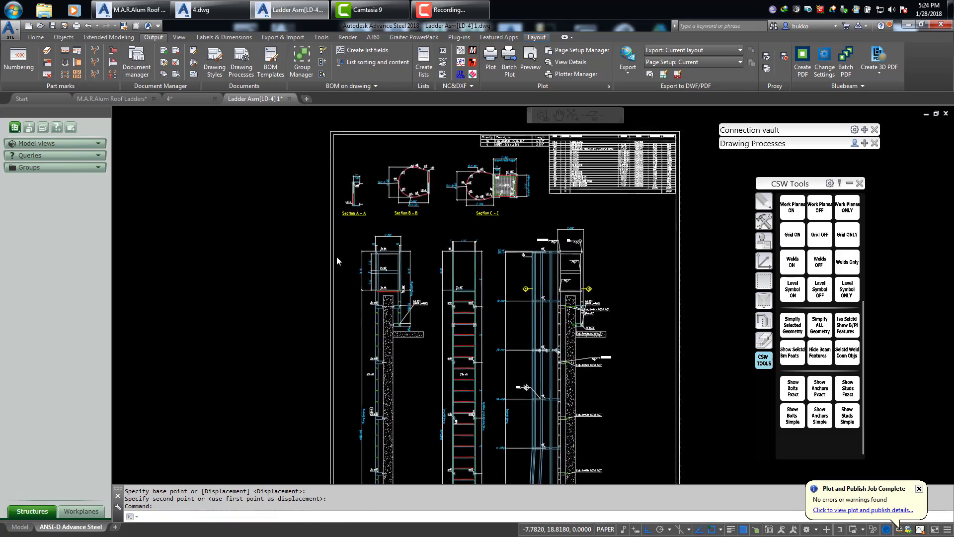
middle_click_drag(341, 307, 343, 254)
scroll(347, 258, "up", 2)
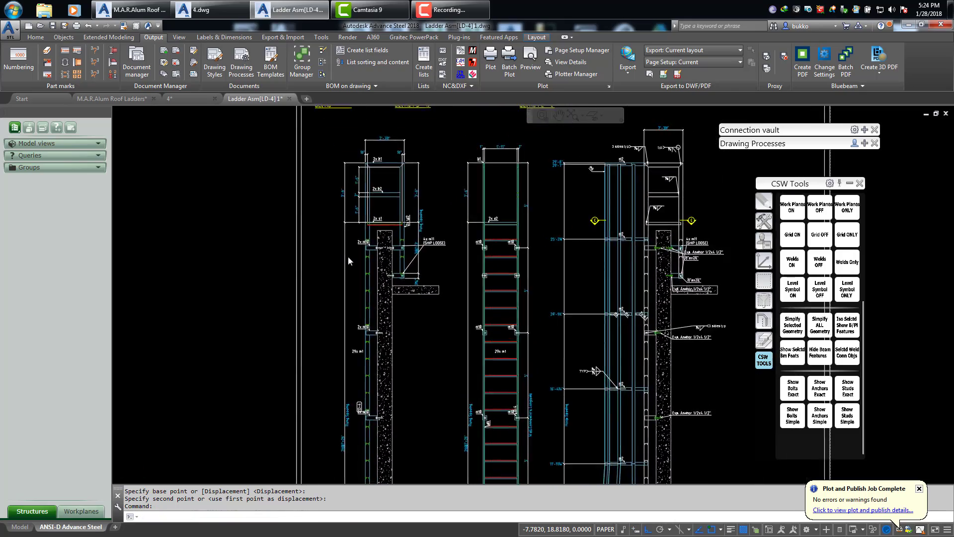
scroll(386, 252, "down", 3)
scroll(389, 254, "down", 3)
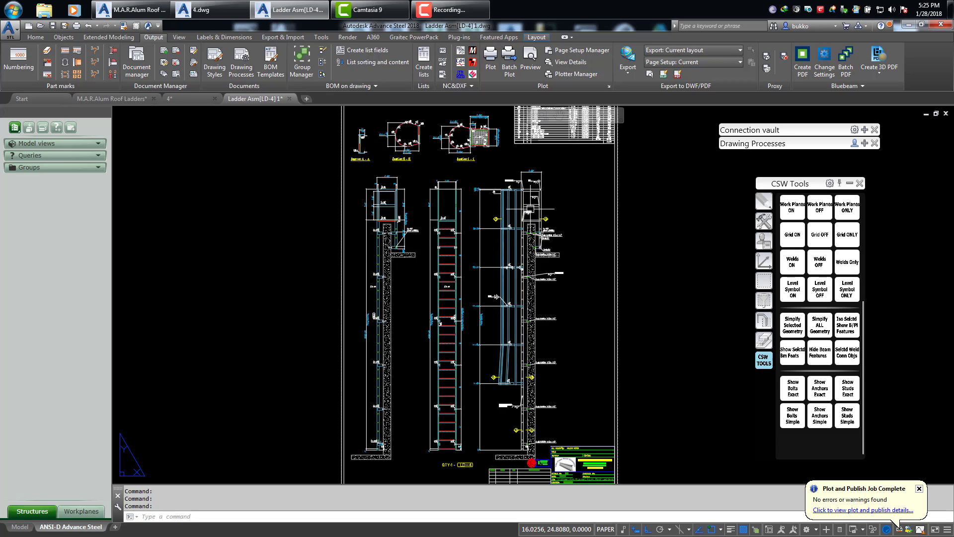
scroll(541, 191, "up", 2)
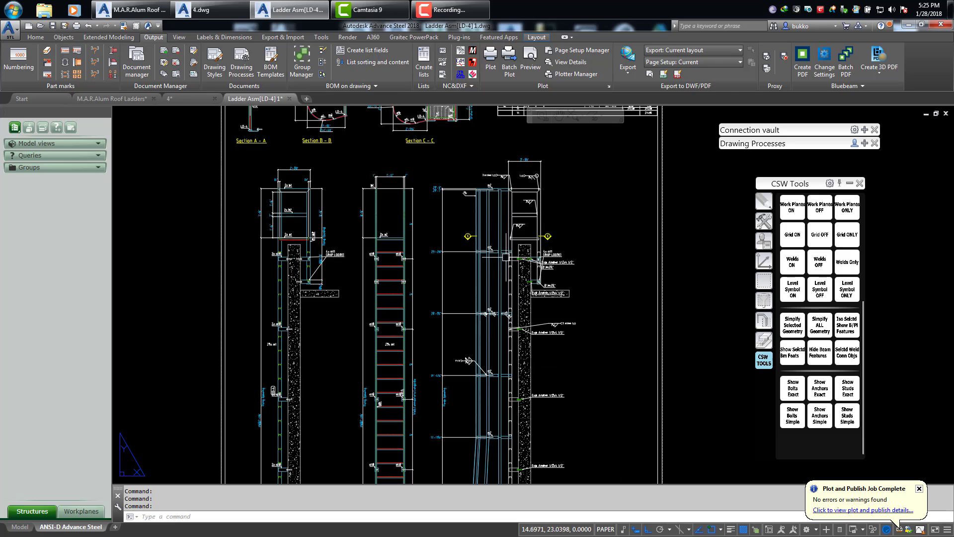
scroll(500, 226, "up", 4)
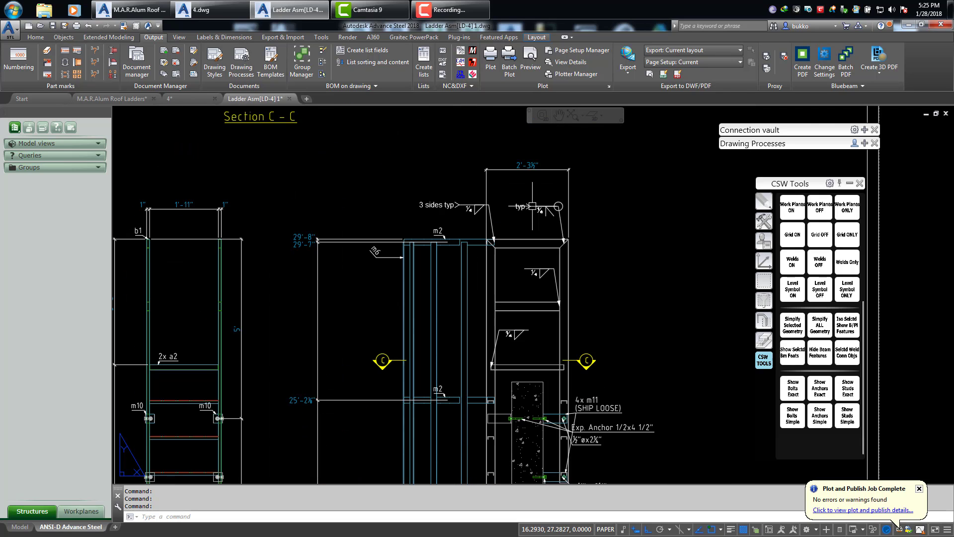
scroll(538, 237, "down", 5)
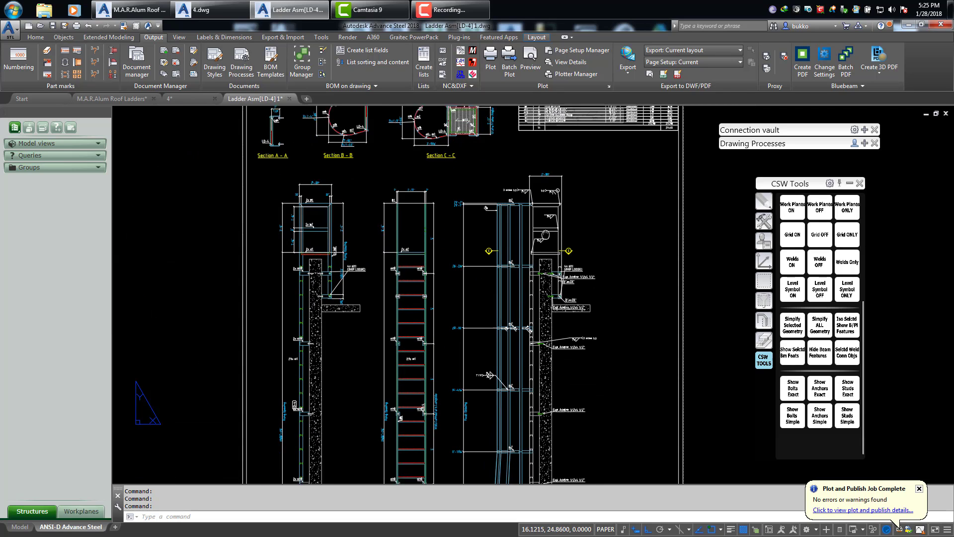
middle_click_drag(538, 237, 544, 179)
middle_click_drag(485, 269, 528, 234)
scroll(499, 235, "down", 2)
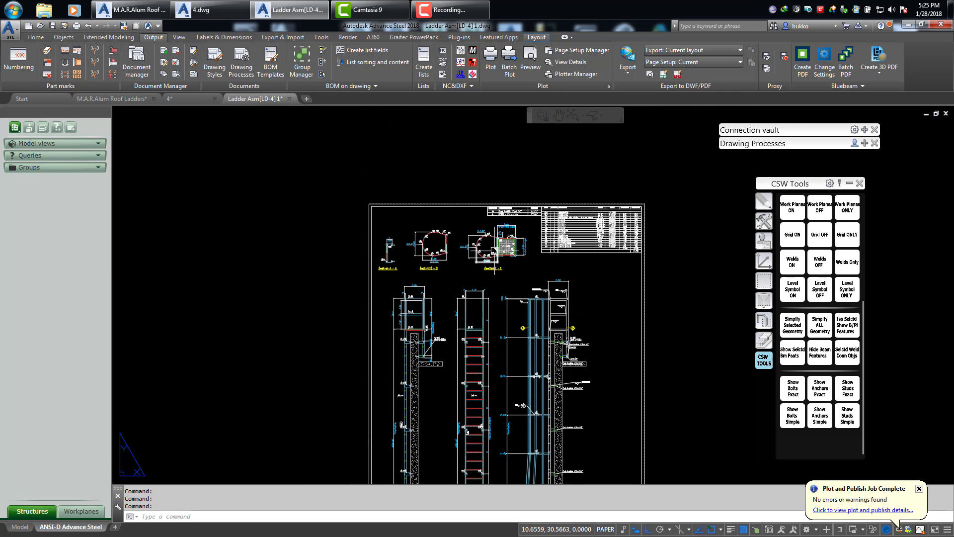
Examine Section C - C, Section B - B and Section A - A with their part labels and dimensions
scroll(435, 250, "up", 4)
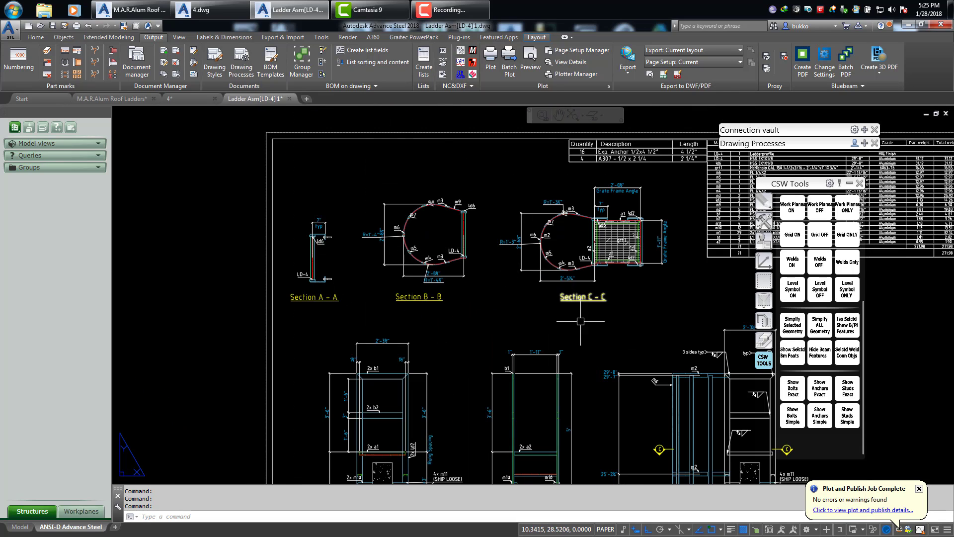
scroll(612, 239, "up", 4)
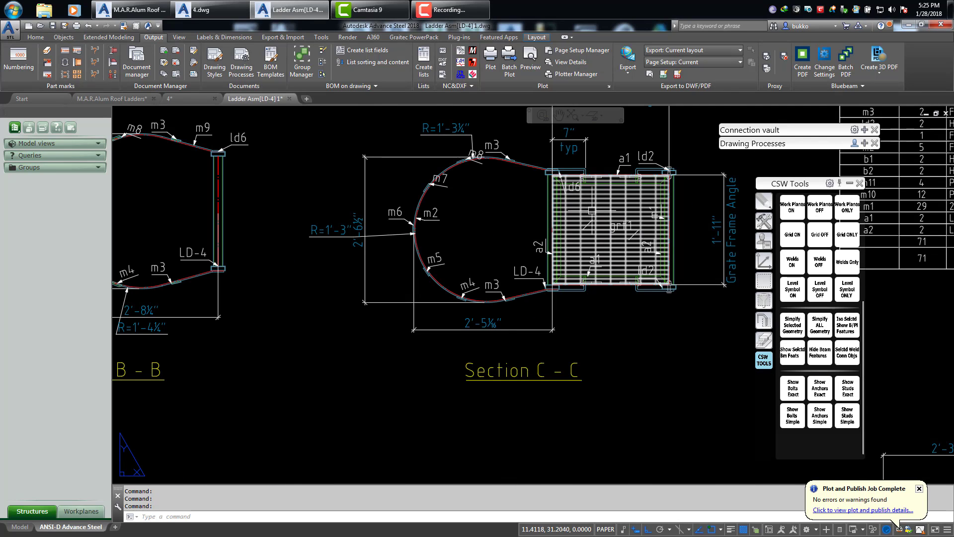
middle_click_drag(603, 203, 578, 233)
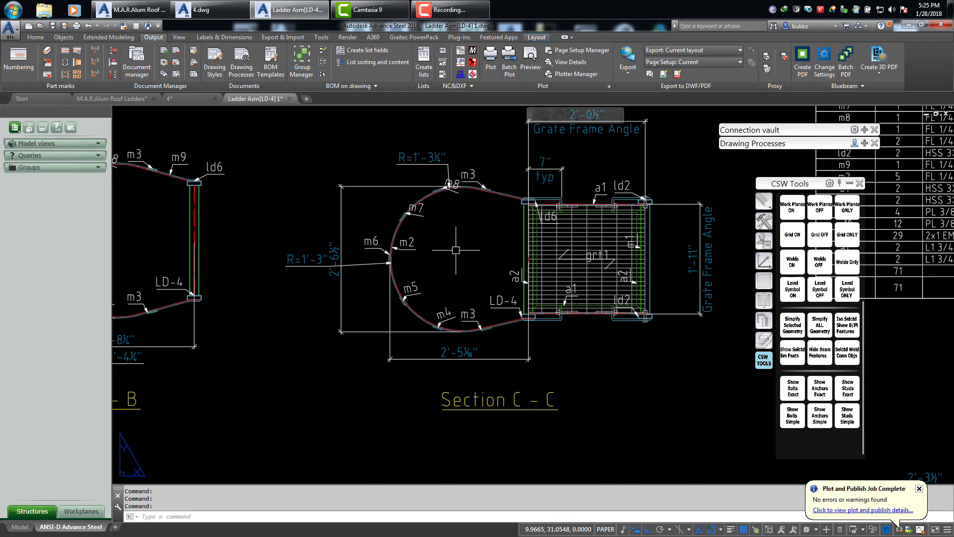
scroll(458, 249, "down", 2)
middle_click_drag(488, 250, 665, 226)
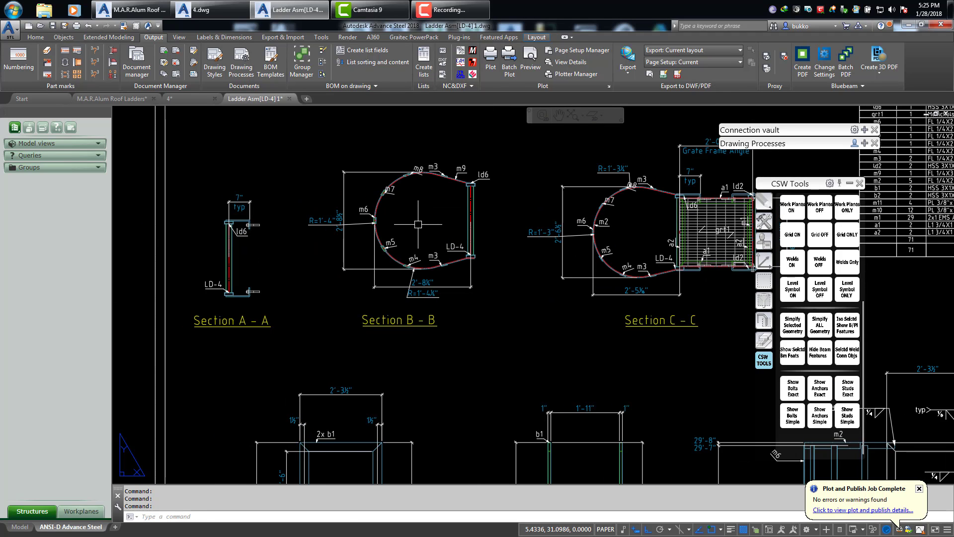
middle_click_drag(277, 258, 326, 173)
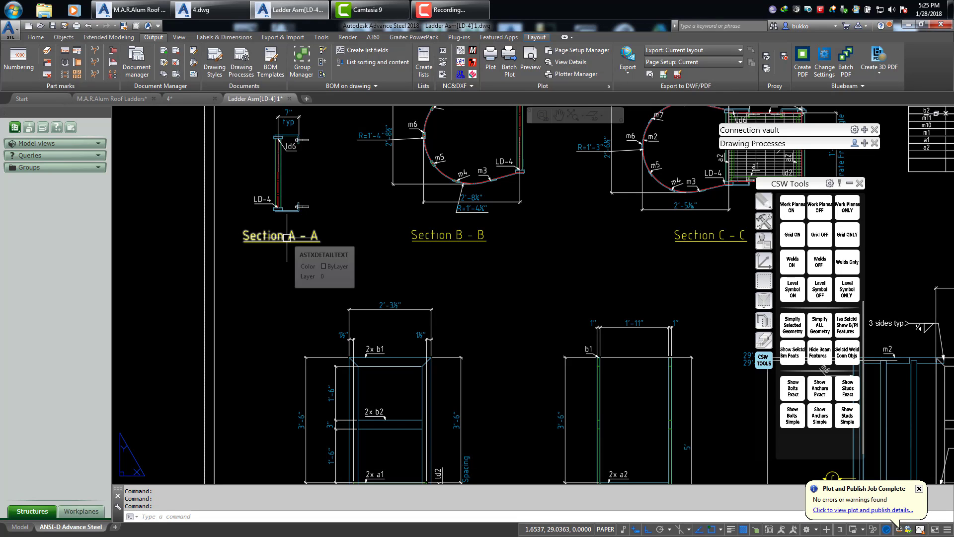
scroll(404, 226, "down", 2)
middle_click_drag(404, 225, 351, 264)
middle_click_drag(512, 245, 455, 237)
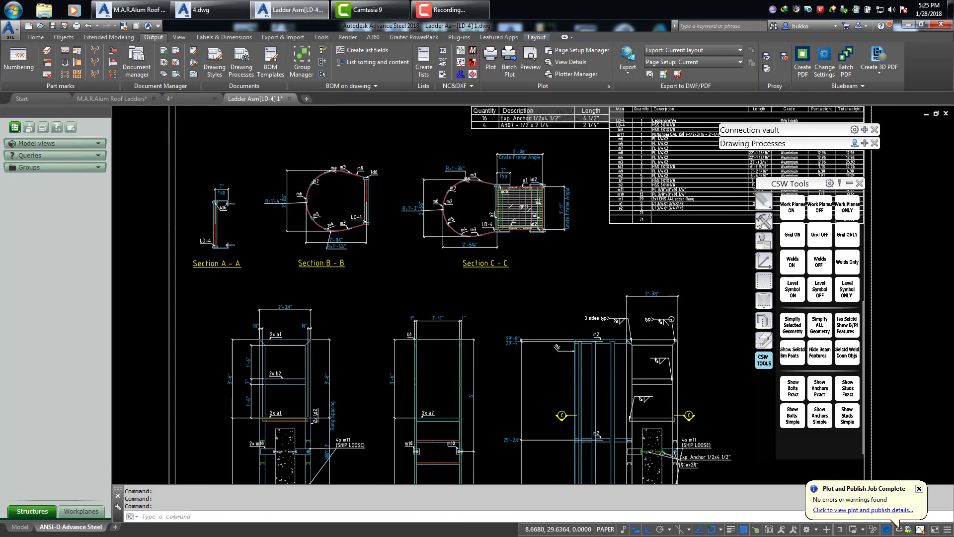
Move the 1'-6", 3", 1'-6" dimension chain of the first elevation inside the guardrail frame
scroll(449, 283, "down", 2)
middle_click_drag(385, 364, 422, 306)
mouse_move(364, 323)
middle_mouse_down()
mouse_move(370, 287)
mouse_move(340, 260)
middle_mouse_up()
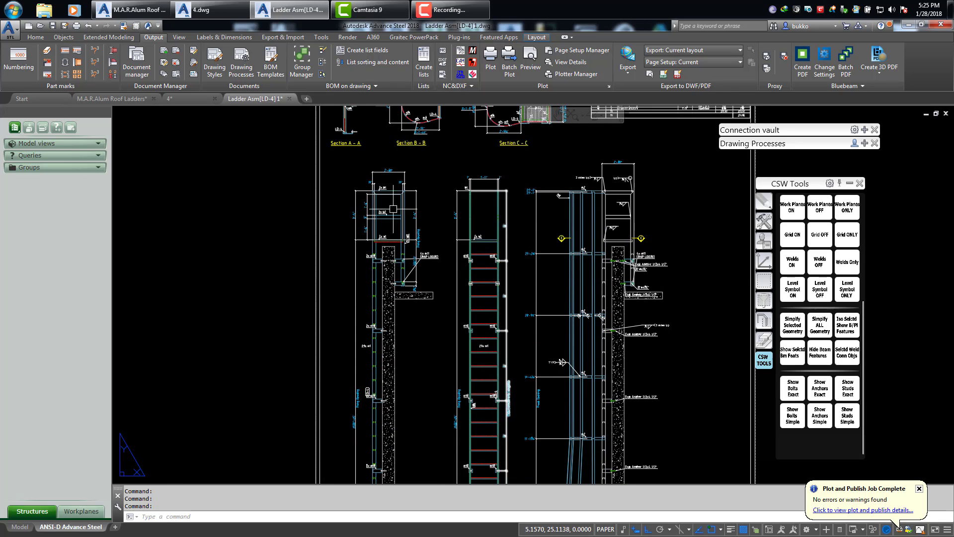
middle_click_drag(393, 209, 387, 308)
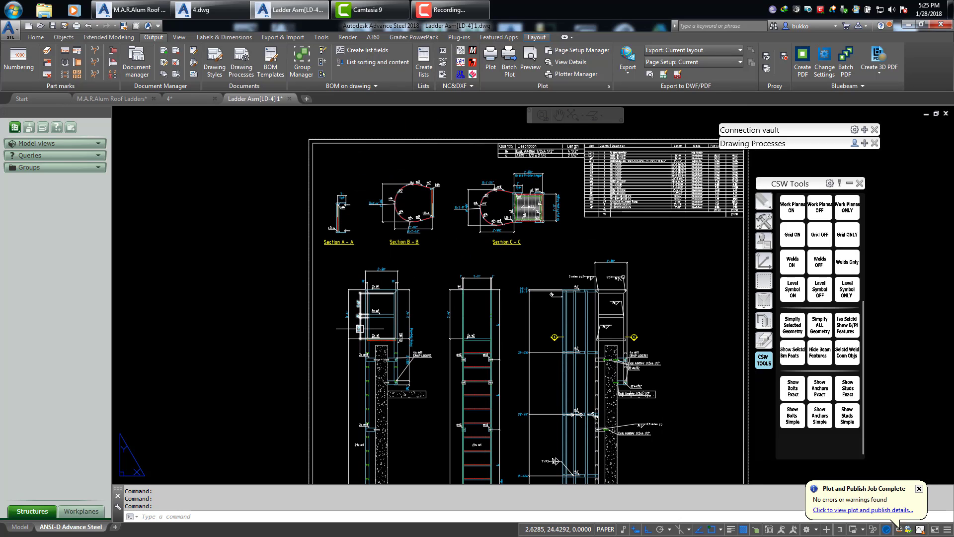
scroll(365, 326, "up", 8)
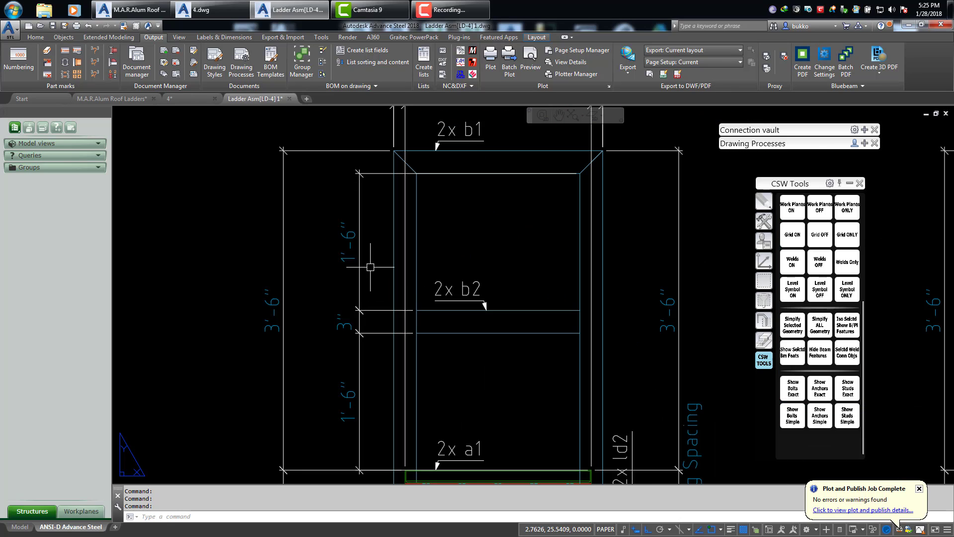
left_click(356, 283)
left_click(356, 287)
left_click(354, 284)
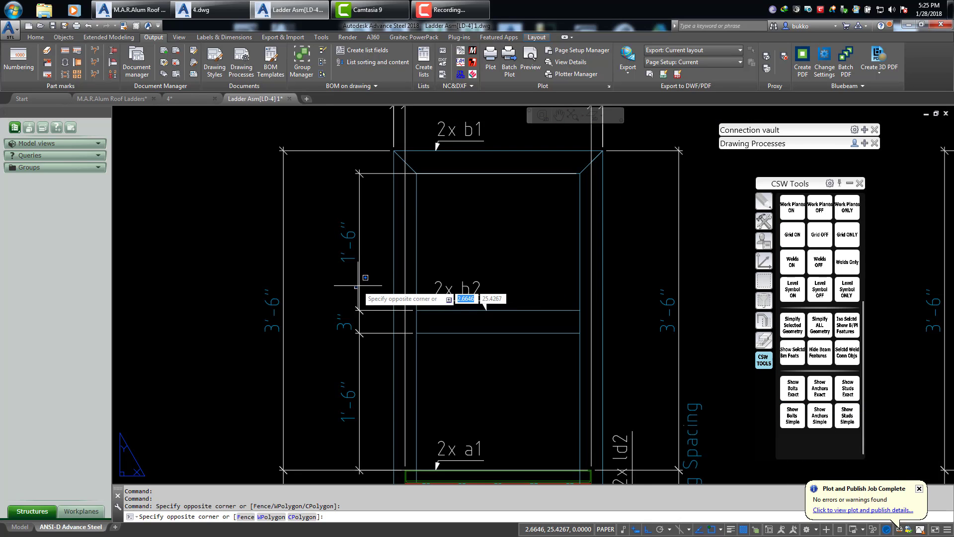
left_click(359, 282)
left_click(359, 281)
left_click(359, 310)
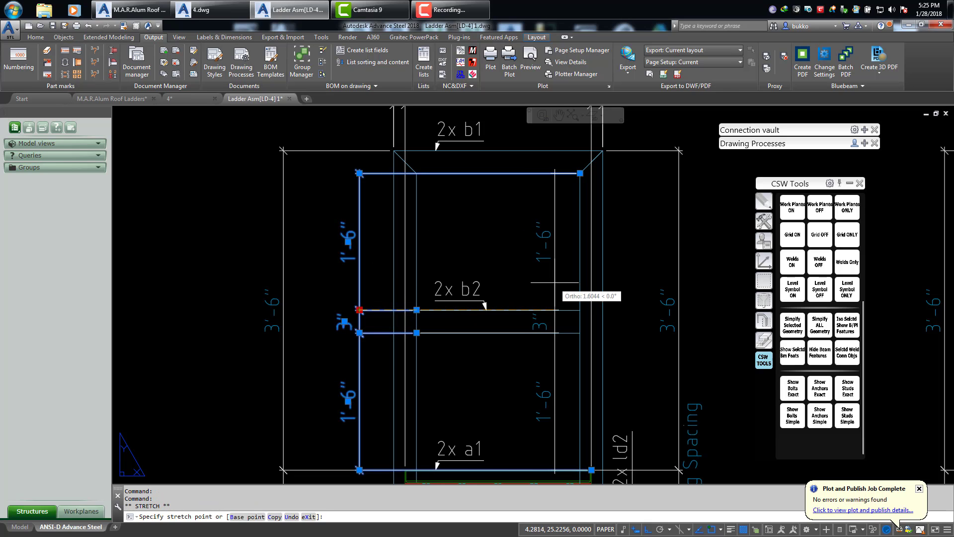
scroll(536, 284, "down", 3)
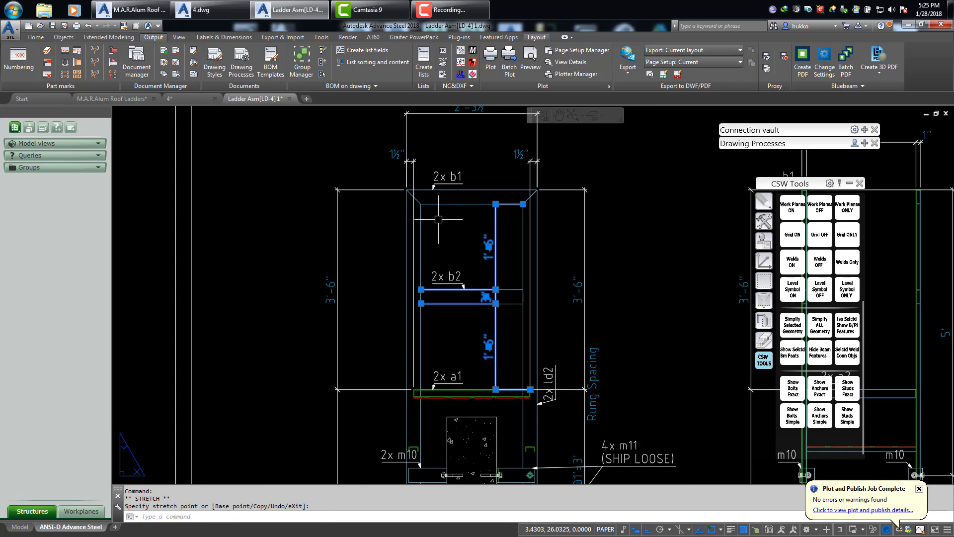
key("Escape")
Move the 1½" dimension at the guardrail's left post down to just below the platform
double_click(393, 373)
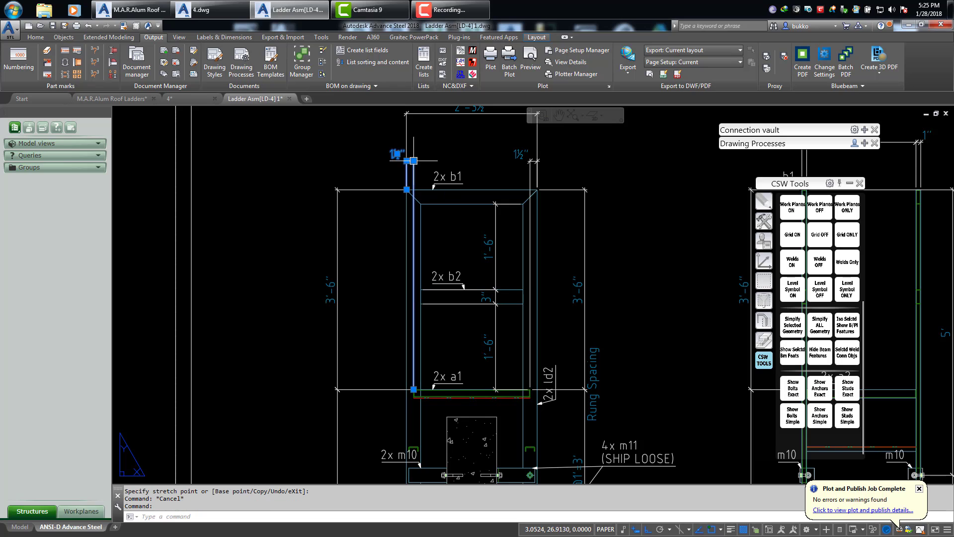
key("Escape")
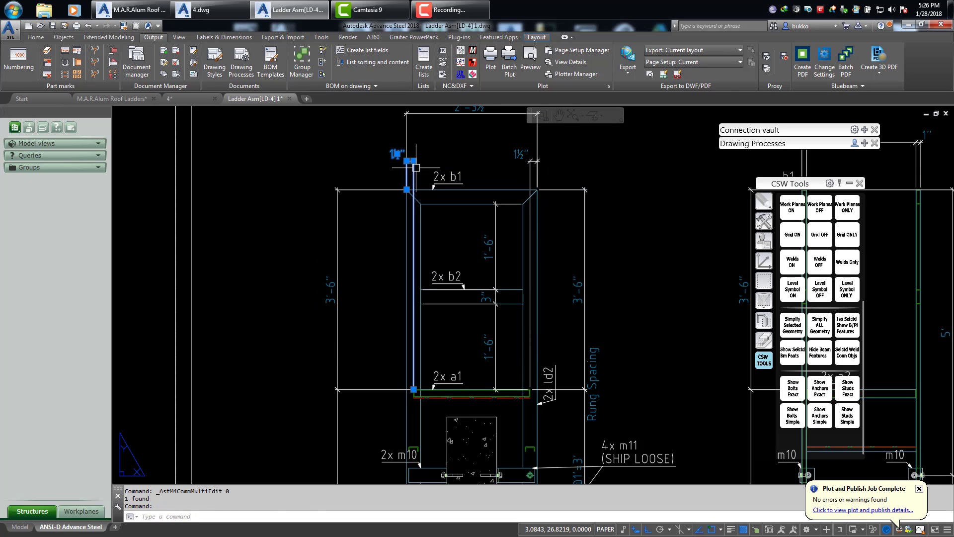
left_click(414, 161)
left_click(414, 415)
key("Escape")
key("Escape")
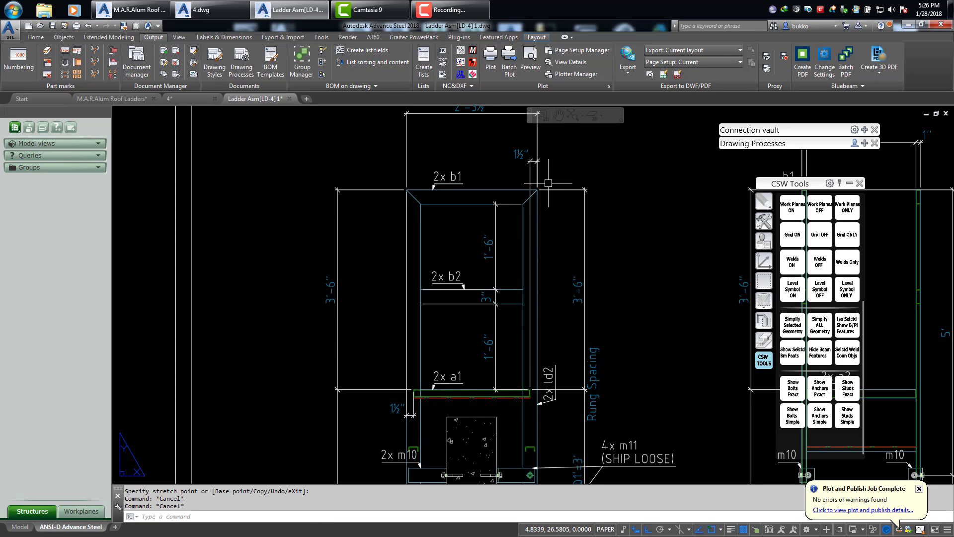
Move the 1½" dimension at the guardrail's right post down below the platform as well
left_click(530, 161)
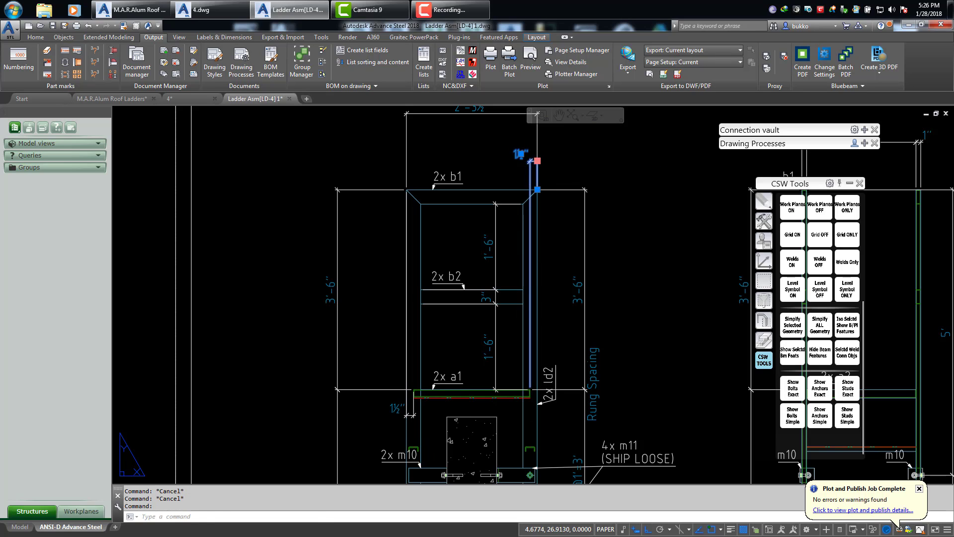
left_click(537, 160)
scroll(532, 445, "up", 2)
left_click(534, 400)
key("Escape")
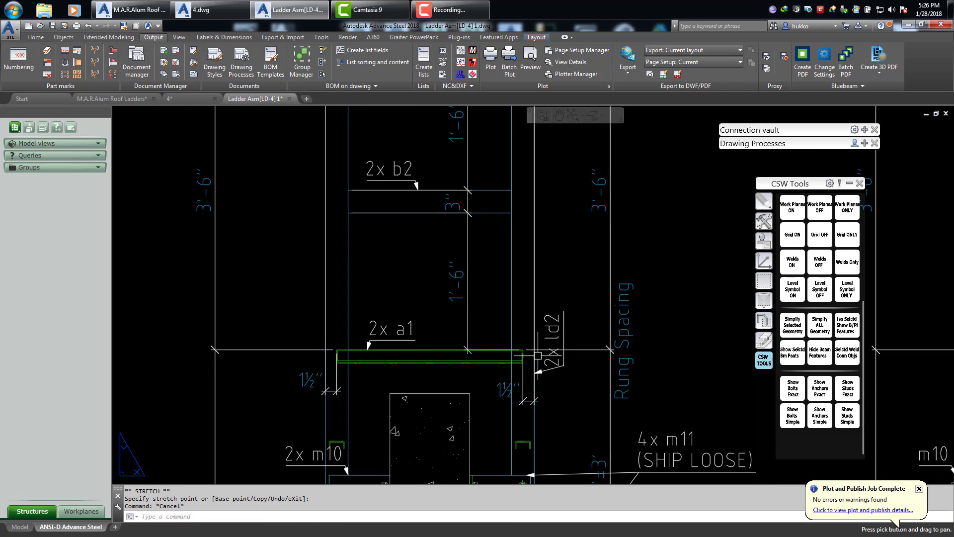
key("Escape")
Shift the 2x ld2 label up above the platform level and lower the 4x m11 (SHIP LOOSE) label between its two brackets
left_click(538, 355)
left_click_drag(560, 328, 563, 271)
scroll(566, 273, "down", 2)
mouse_move(547, 396)
middle_mouse_down()
mouse_move(599, 277)
mouse_move(517, 232)
middle_mouse_up()
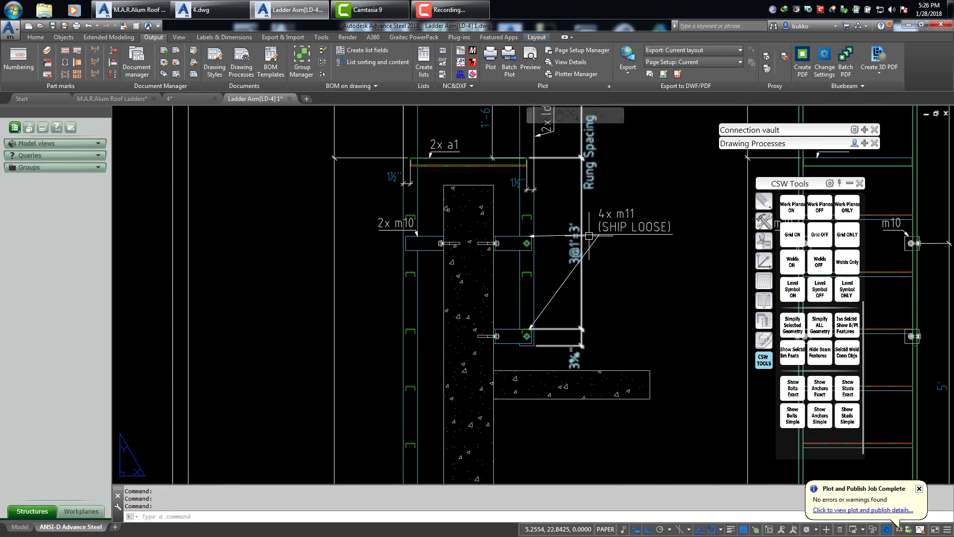
left_click(608, 232)
left_click(600, 230)
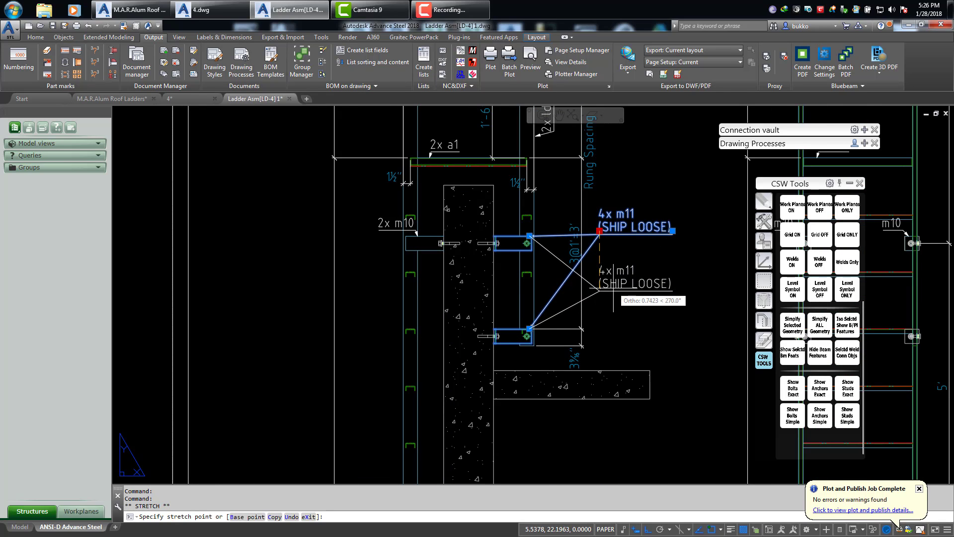
key("Escape")
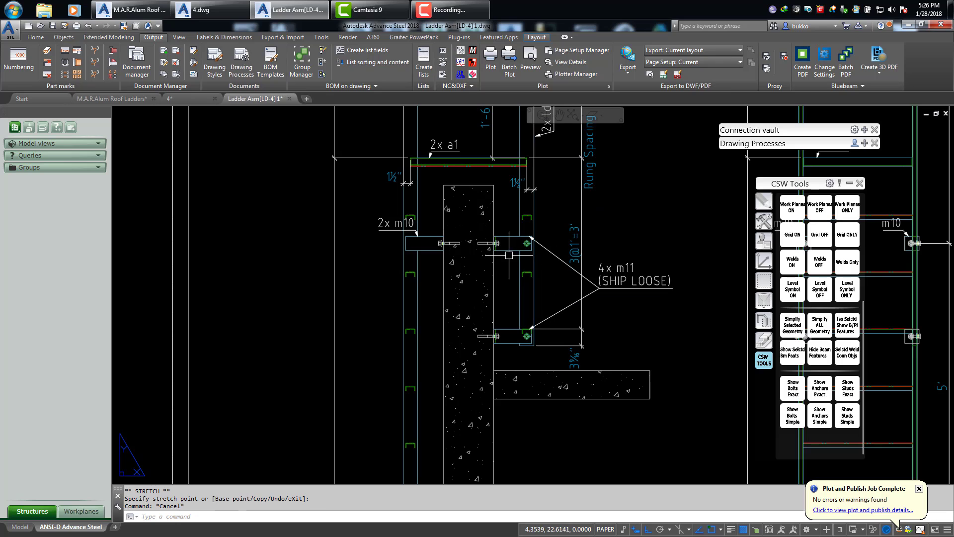
Move the Rung Spacing text of the first elevation down beside its 26@1'=26' dimension text
mouse_move(528, 264)
middle_mouse_down()
mouse_move(539, 284)
mouse_move(589, 172)
middle_mouse_up()
scroll(567, 277, "down", 2)
middle_click_drag(532, 326, 540, 165)
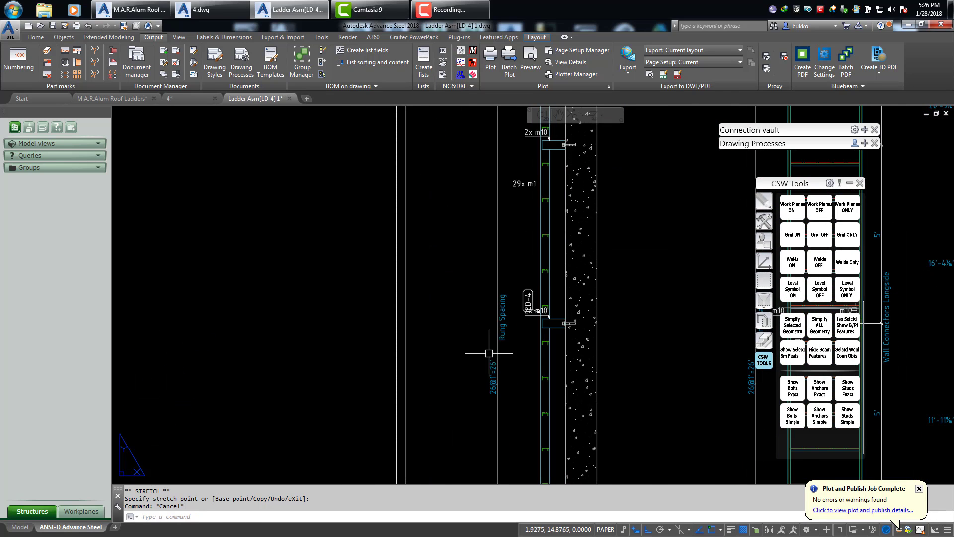
scroll(489, 358, "up", 2)
left_click(514, 294)
left_click(510, 293)
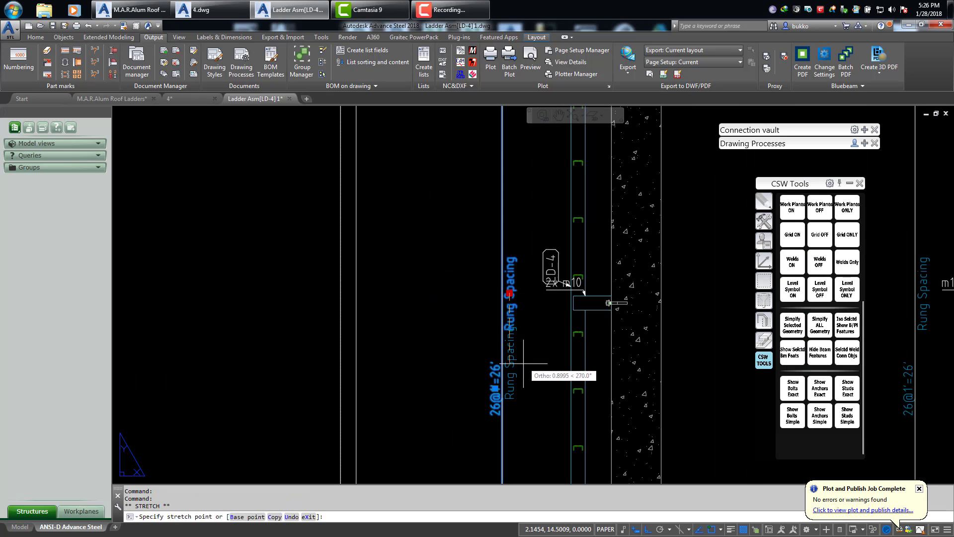
scroll(562, 370, "down", 2)
middle_click_drag(653, 373, 417, 370)
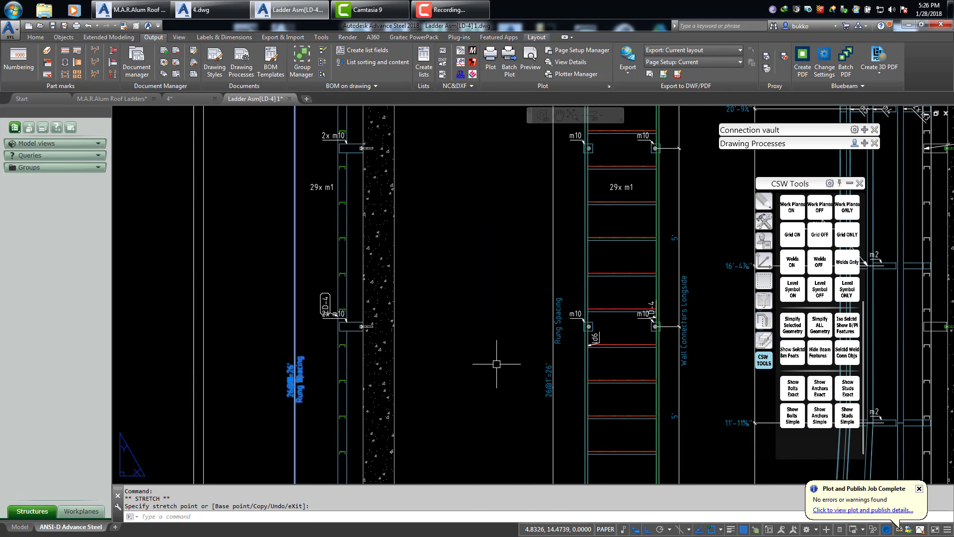
key("Escape")
Shift the first elevation's LD-4 label up along the rail, clear of the 2x m10 label
scroll(329, 308, "up", 2)
left_click(315, 284)
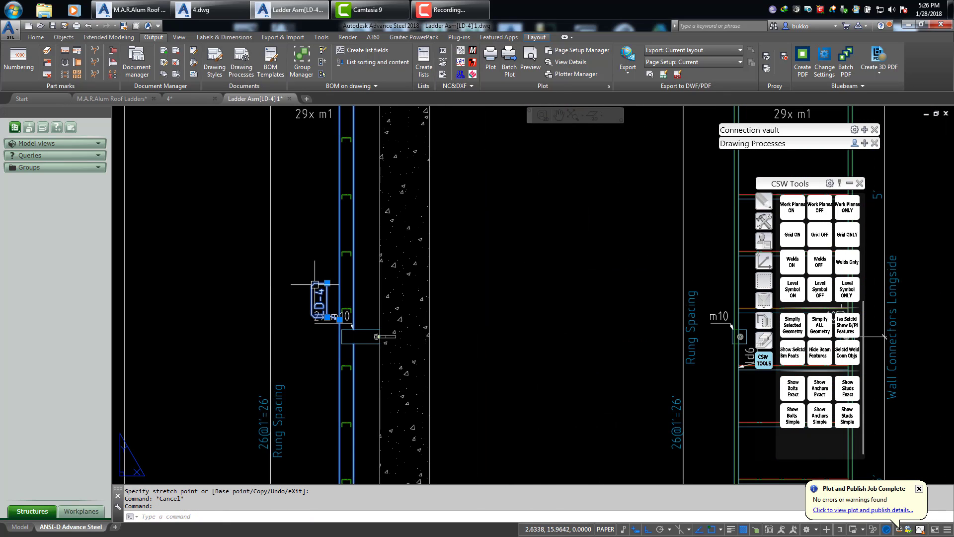
left_click_drag(314, 284, 314, 249)
key("Escape")
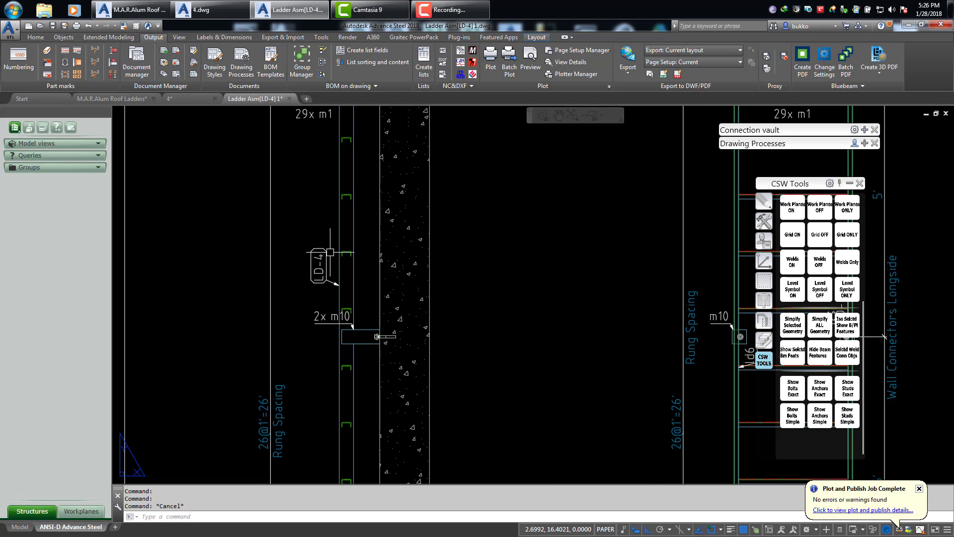
Move the 7" typ dimension at the first elevation's base up above the lowest m10 wall bracket and its label
middle_click_drag(512, 274, 502, 187)
scroll(501, 189, "down", 3)
middle_click_drag(464, 382, 492, 250)
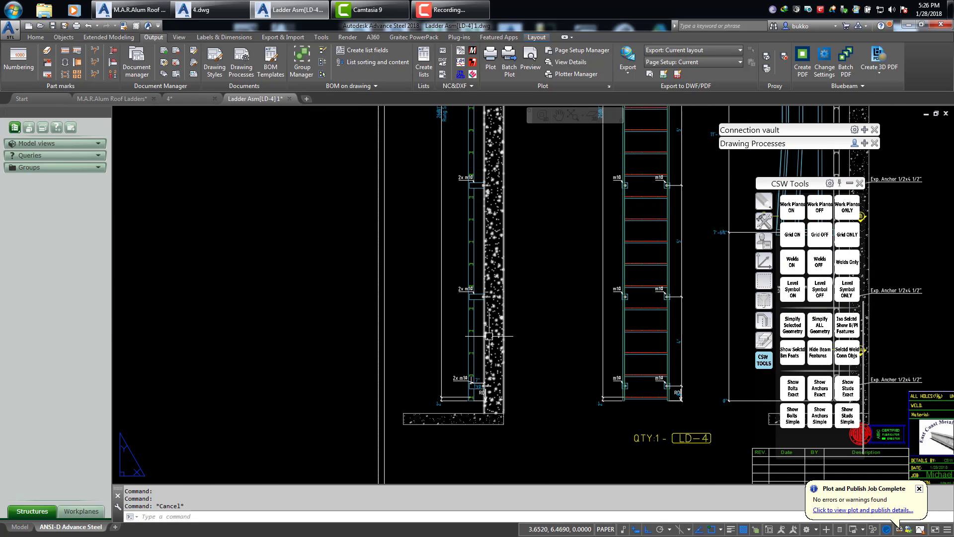
scroll(470, 399, "up", 3)
scroll(479, 398, "up", 2)
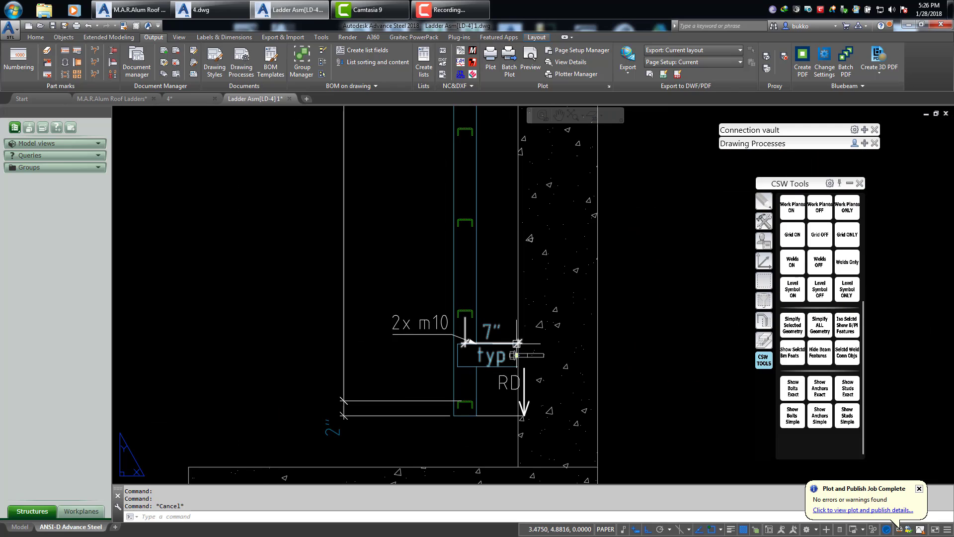
left_click(518, 343)
left_click(518, 343)
left_click(508, 268)
key("Escape")
scroll(474, 299, "up", 2)
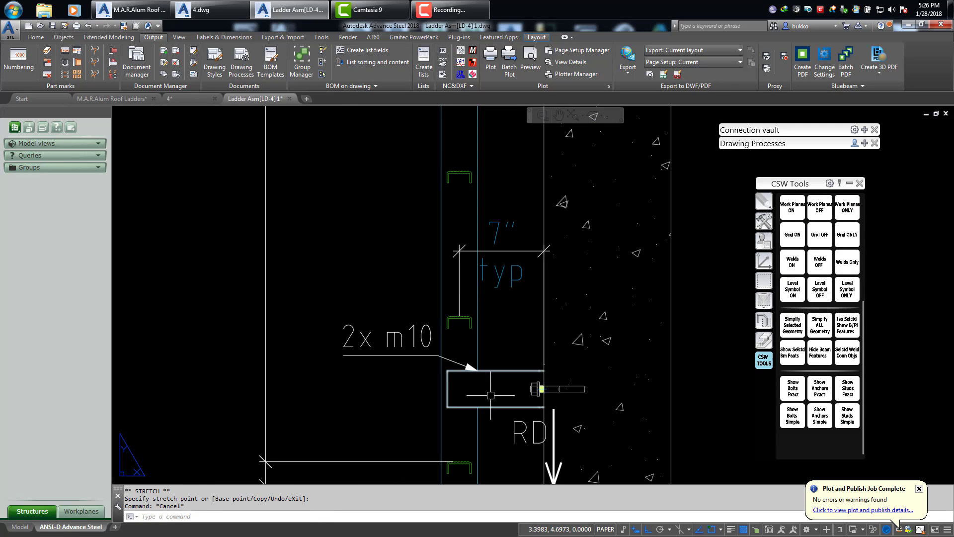
key("Escape")
scroll(546, 324, "down", 3)
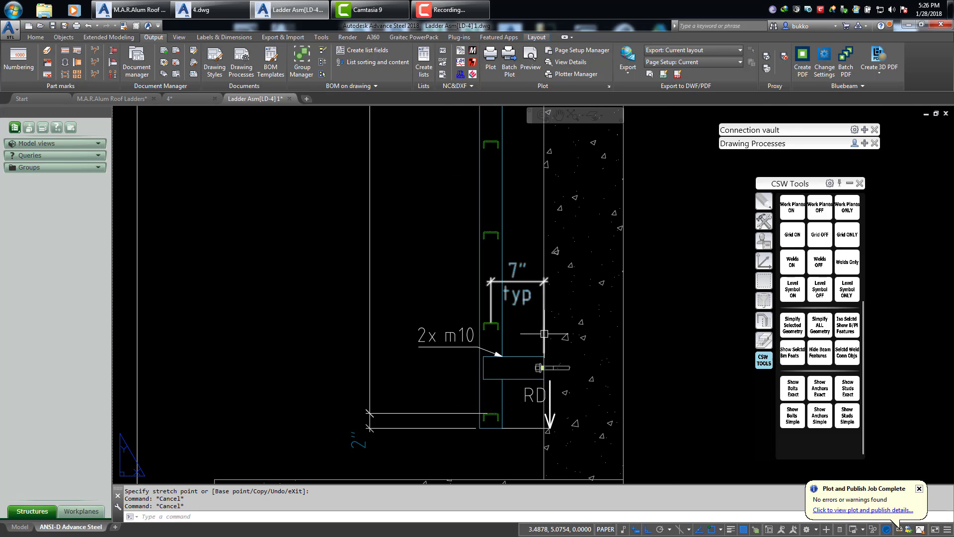
key("Escape")
scroll(562, 309, "up", 3)
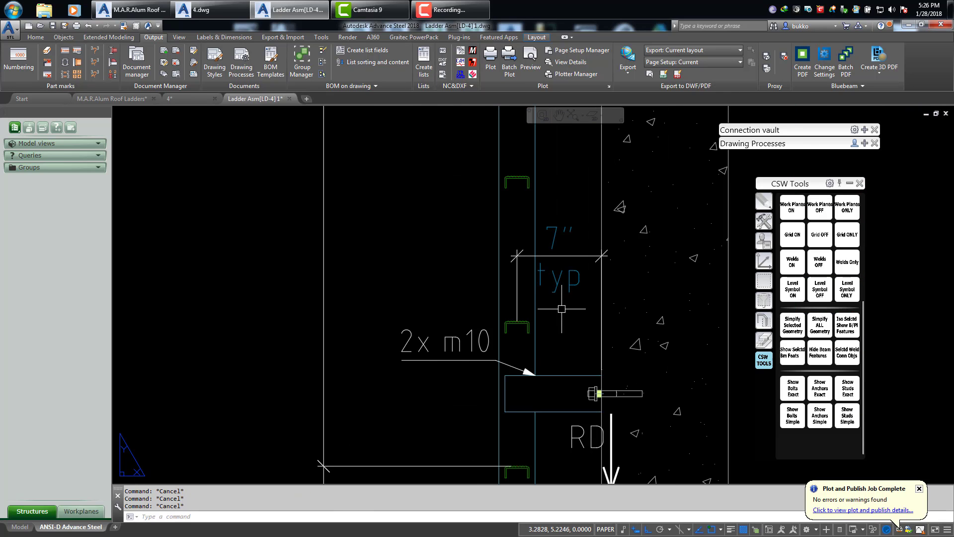
Inspect the second elevation's labels, brackets and rungs from the guardrail down to the LD-4 and ld6 labels
scroll(562, 309, "down", 3)
mouse_move(649, 270)
middle_mouse_down()
mouse_move(452, 308)
mouse_move(372, 372)
mouse_move(400, 377)
middle_mouse_up()
scroll(455, 305, "down", 3)
middle_click_drag(505, 122, 479, 330)
middle_click_drag(447, 131, 468, 314)
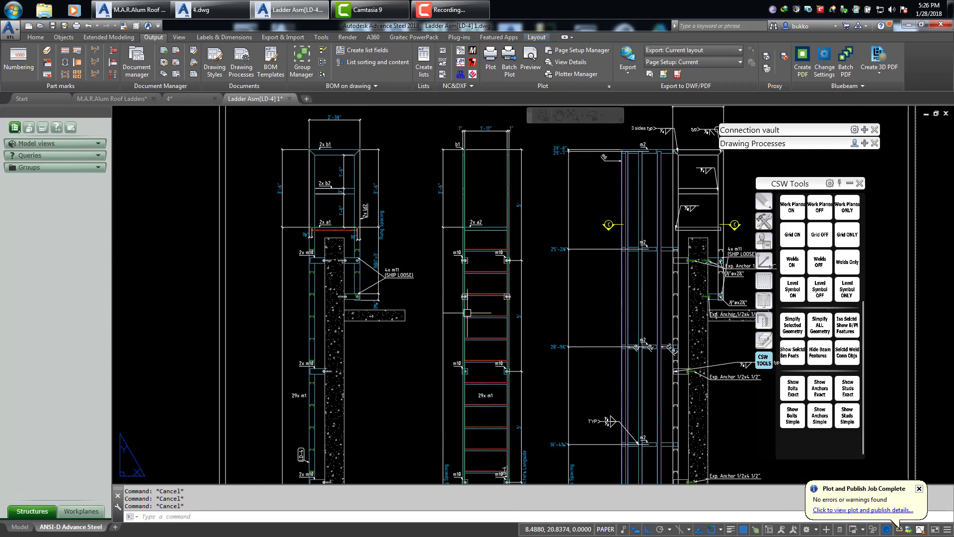
scroll(447, 219, "up", 5)
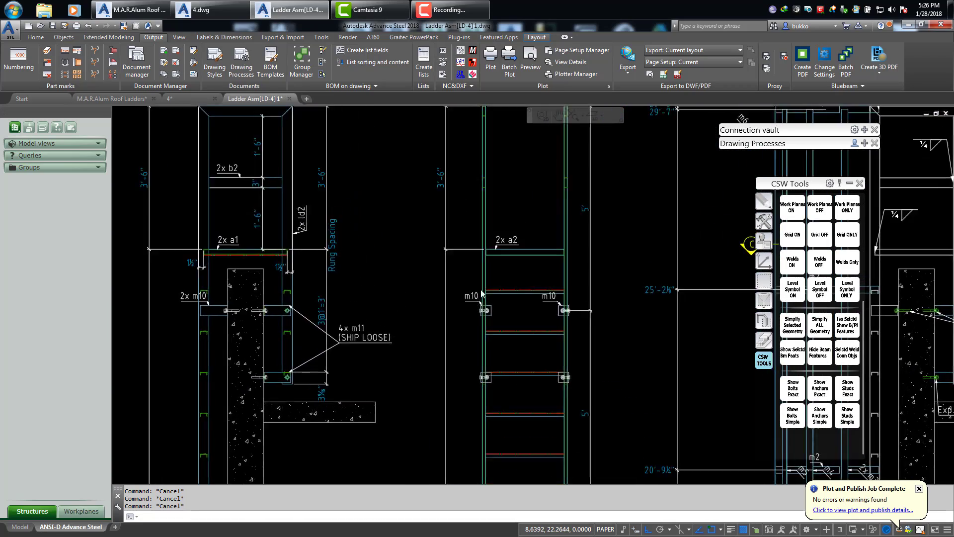
middle_click_drag(502, 178, 505, 272)
scroll(475, 282, "down", 7)
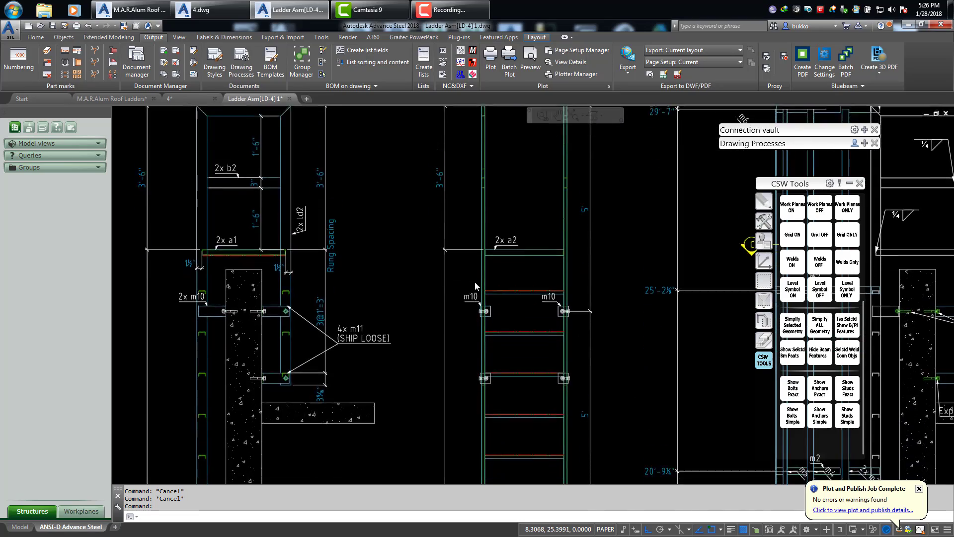
scroll(478, 281, "up", 5)
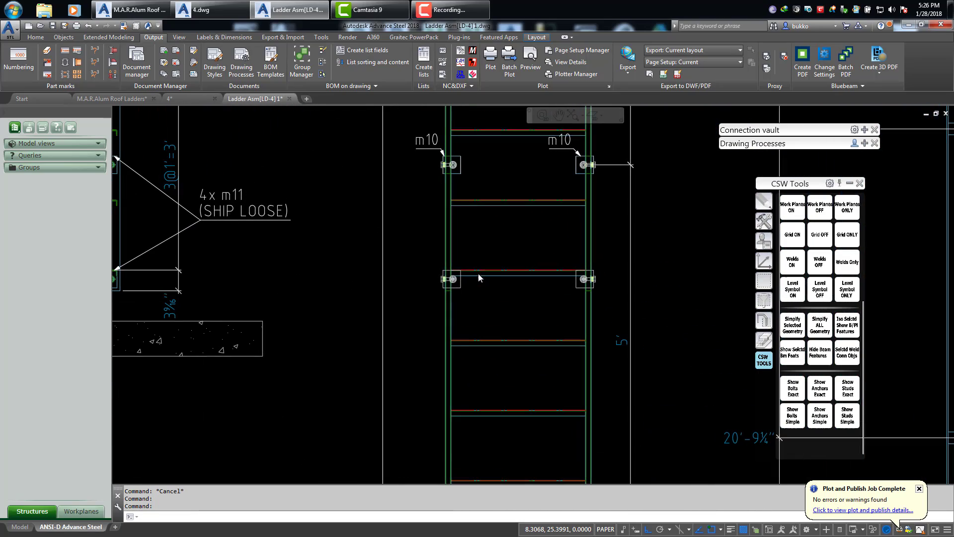
scroll(410, 301, "up", 3)
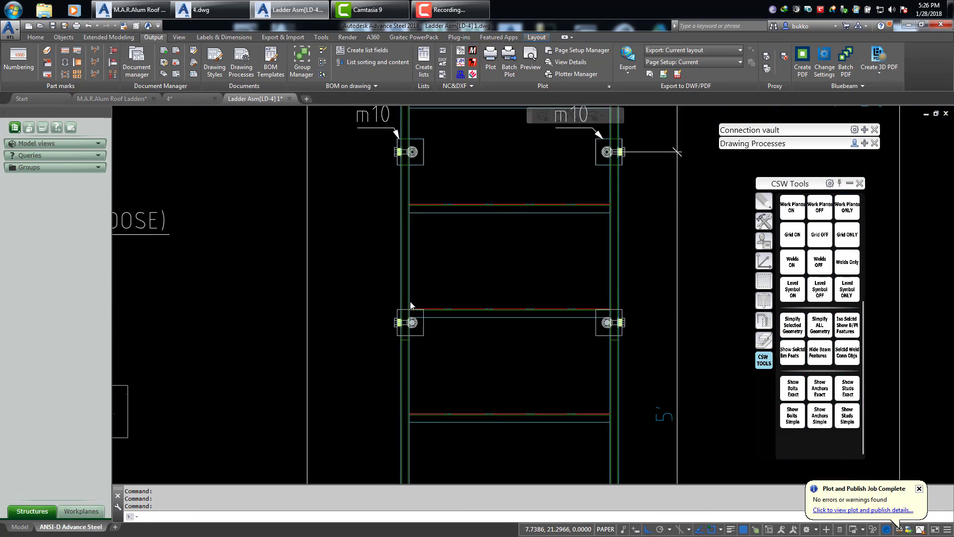
scroll(412, 299, "down", 3)
scroll(414, 296, "down", 2)
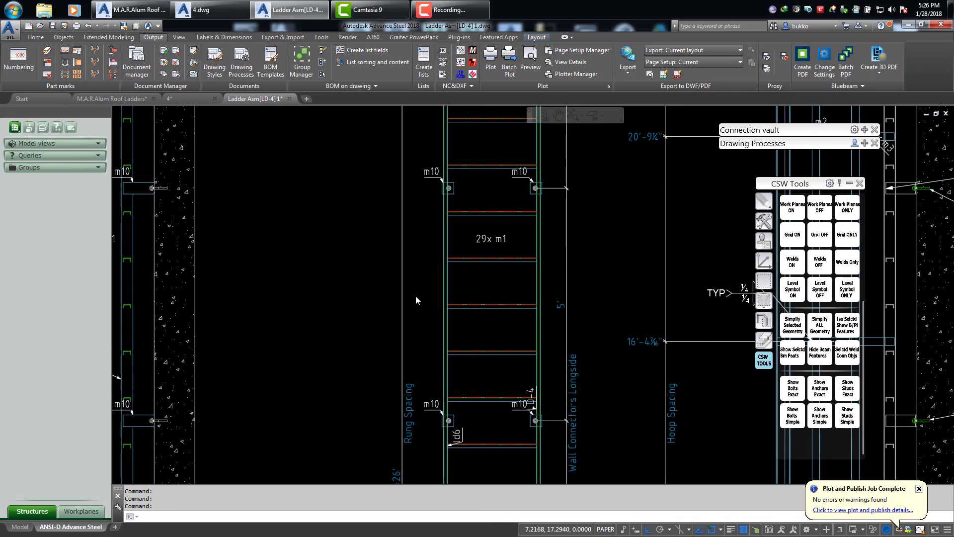
scroll(464, 291, "up", 2)
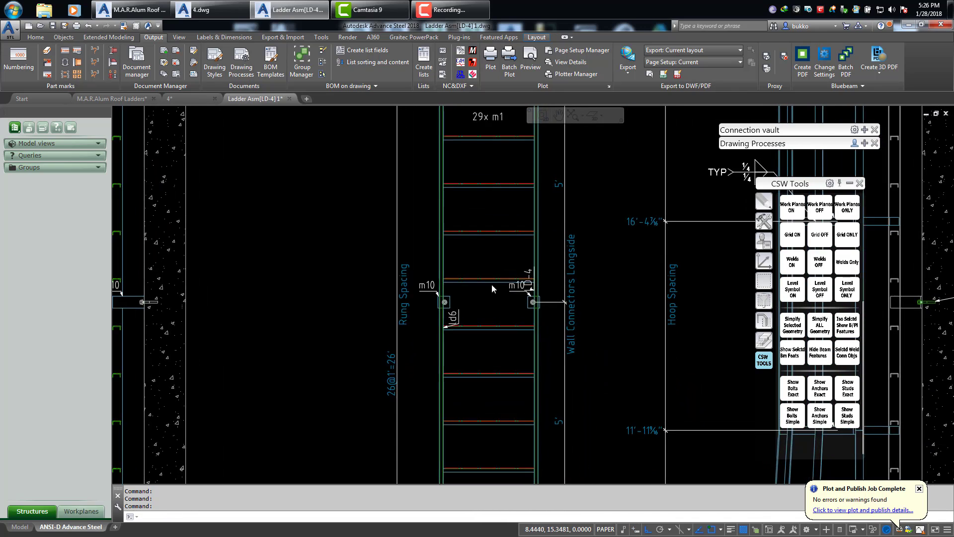
left_click(527, 283)
scroll(478, 253, "up", 2)
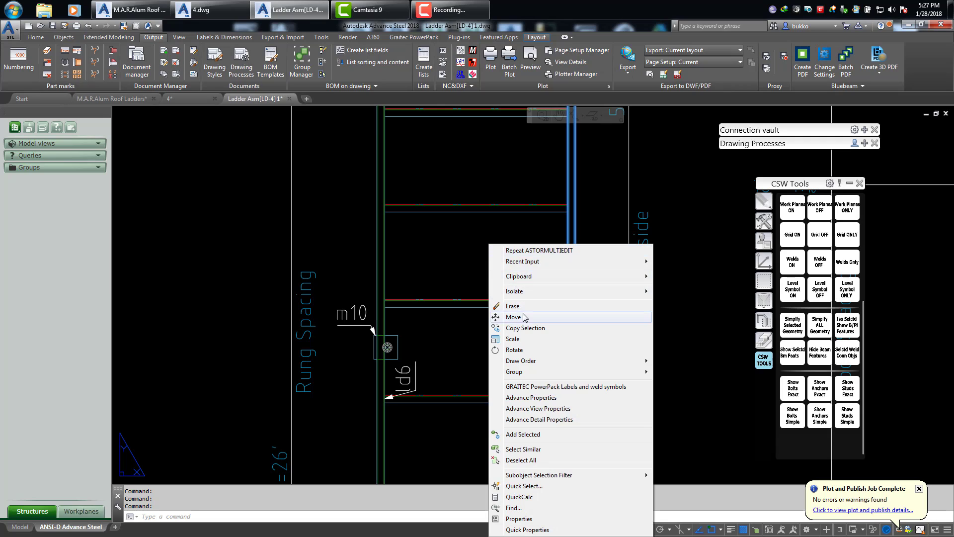
left_click(524, 318)
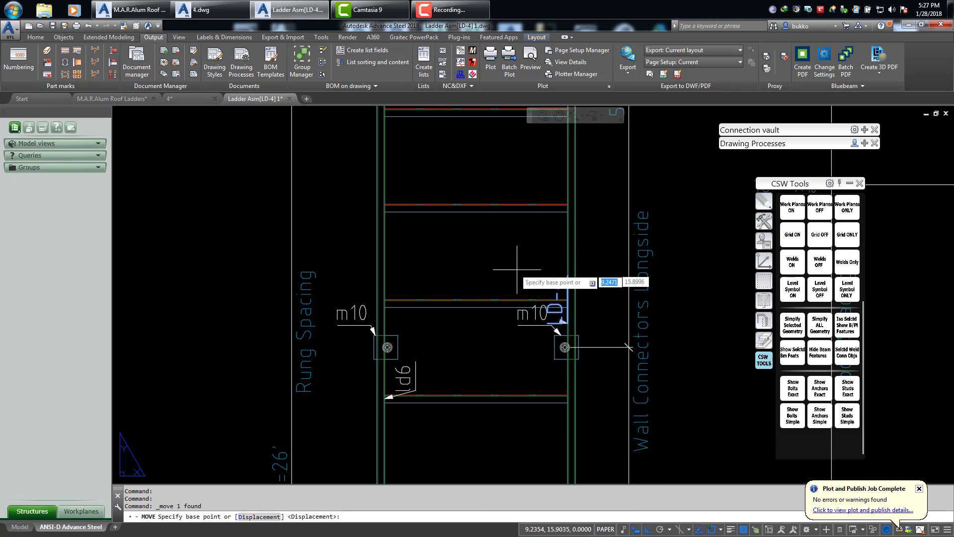
key("Escape")
key("Escape")
Move the second elevation's LD-4 label outside the right rail, clear of the m10 label
scroll(566, 328, "up", 3)
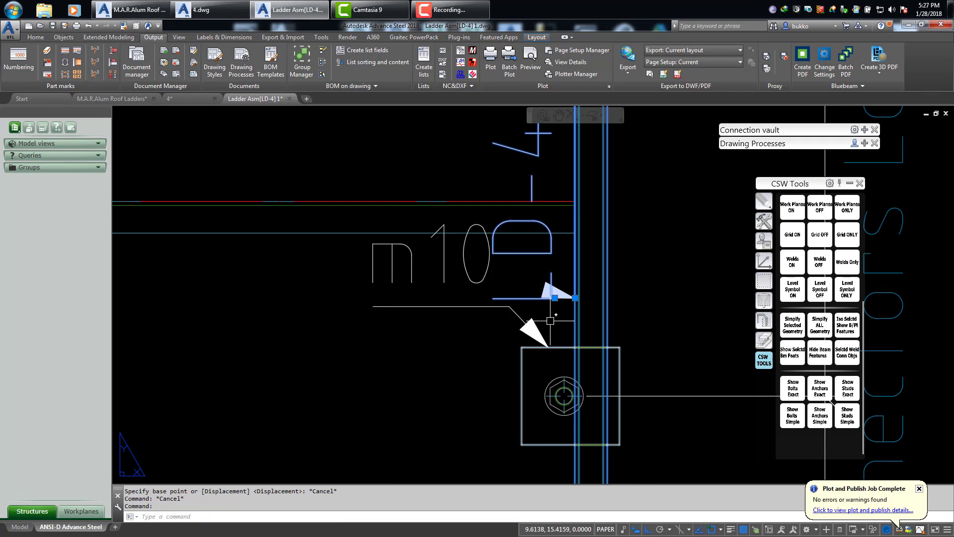
scroll(555, 298, "down", 3)
left_click(557, 318)
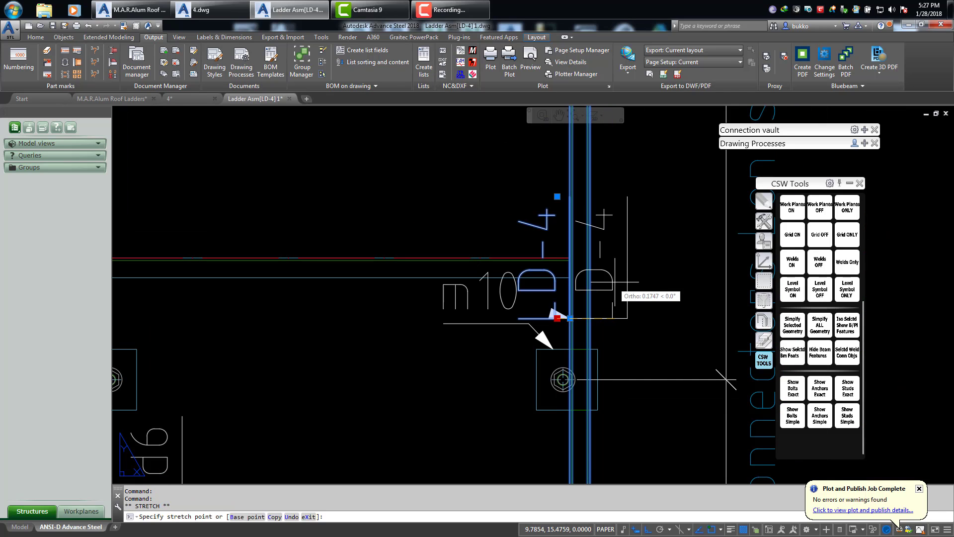
scroll(621, 276, "down", 5)
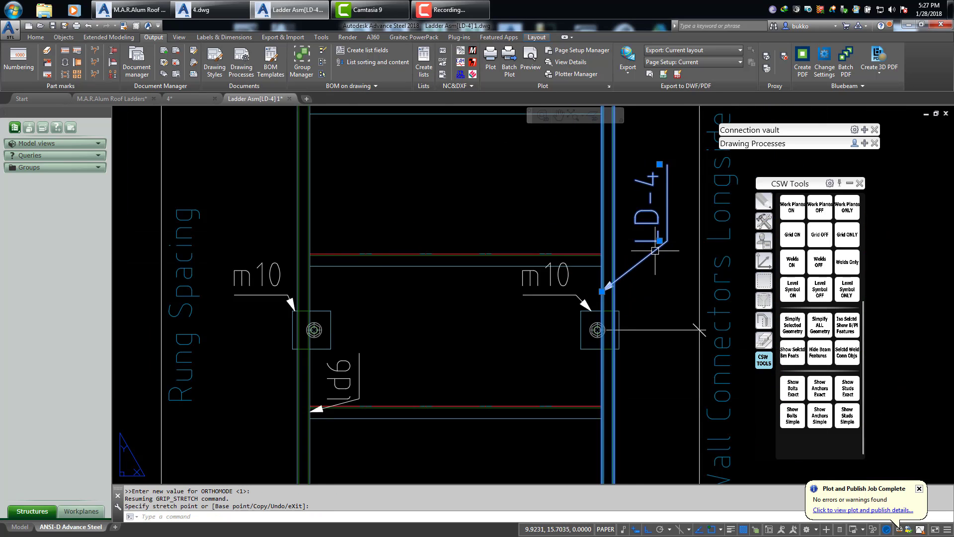
key("Escape")
Move the second elevation's ld6 label from between the rails to outside the left rail
left_click(482, 252)
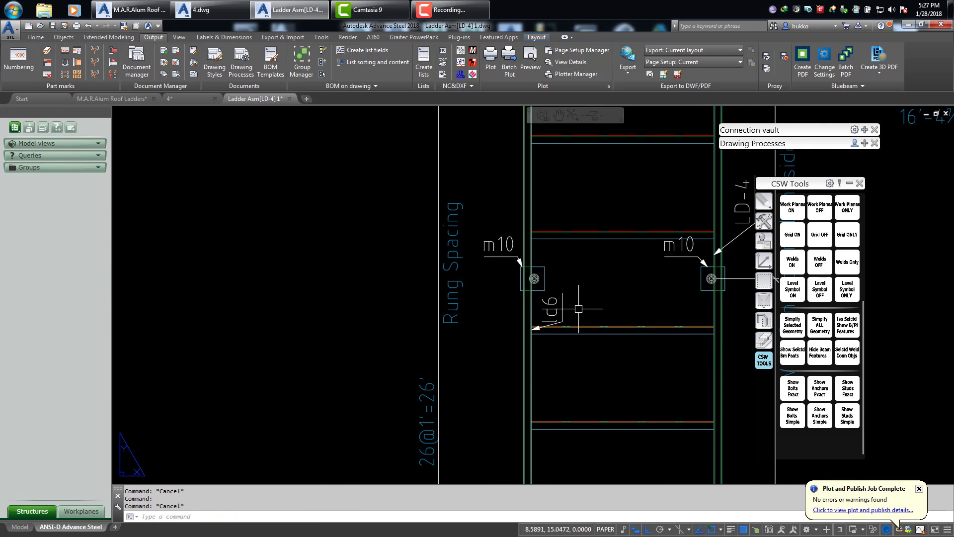
left_click(561, 308)
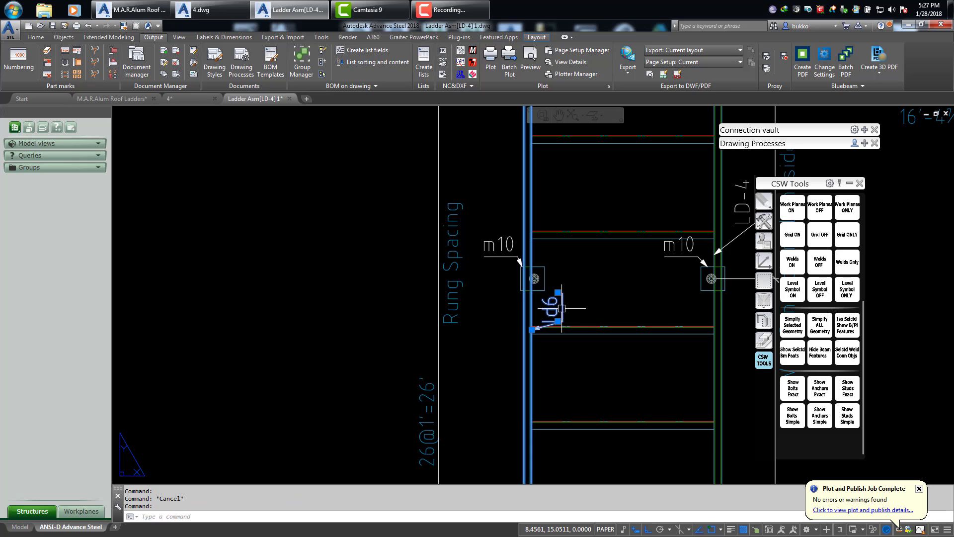
left_click(485, 339)
key("Escape")
key("Escape")
middle_click_drag(462, 281, 516, 208)
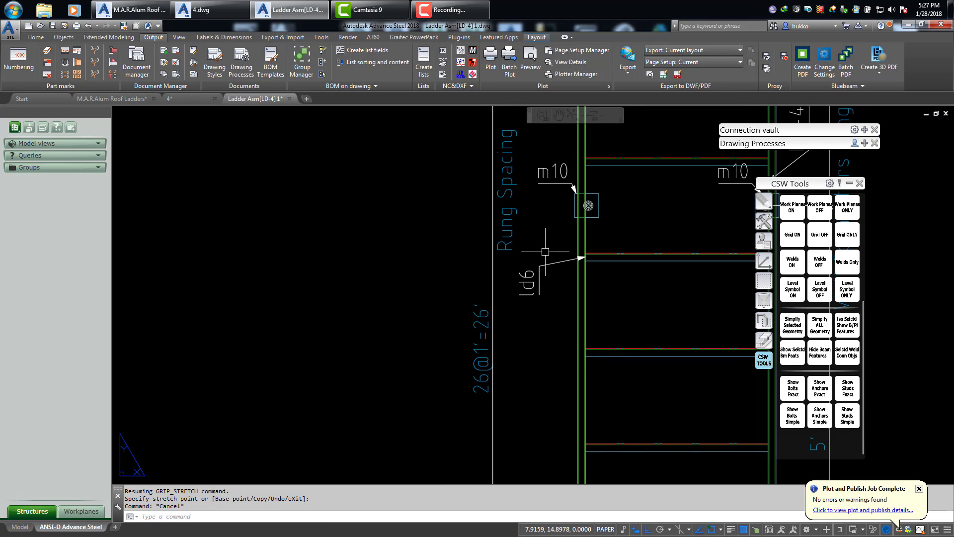
Move the second elevation's Rung Spacing text down beside its 26@1'=26' text and shift it clear of the dimension line
left_click(516, 208)
left_click(505, 189)
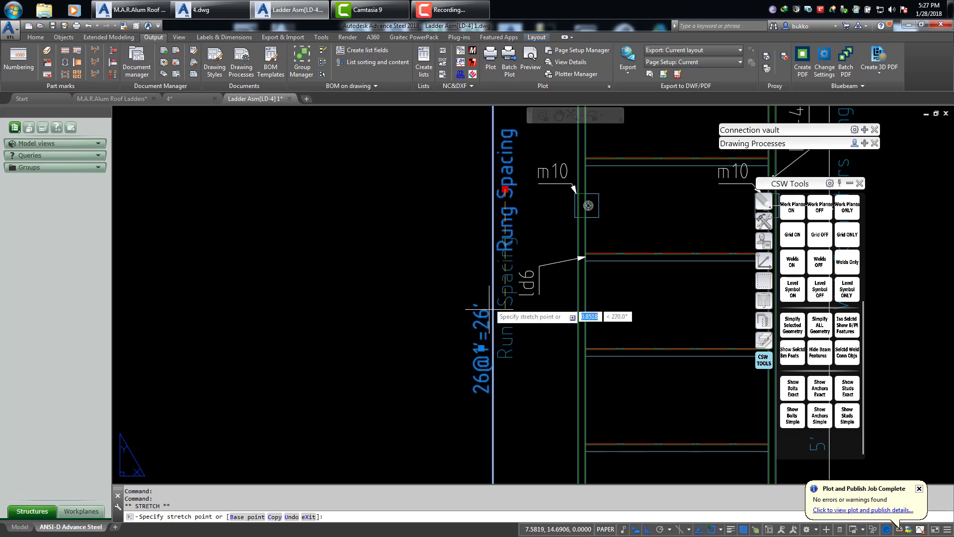
scroll(498, 344, "up", 2)
left_click(498, 344)
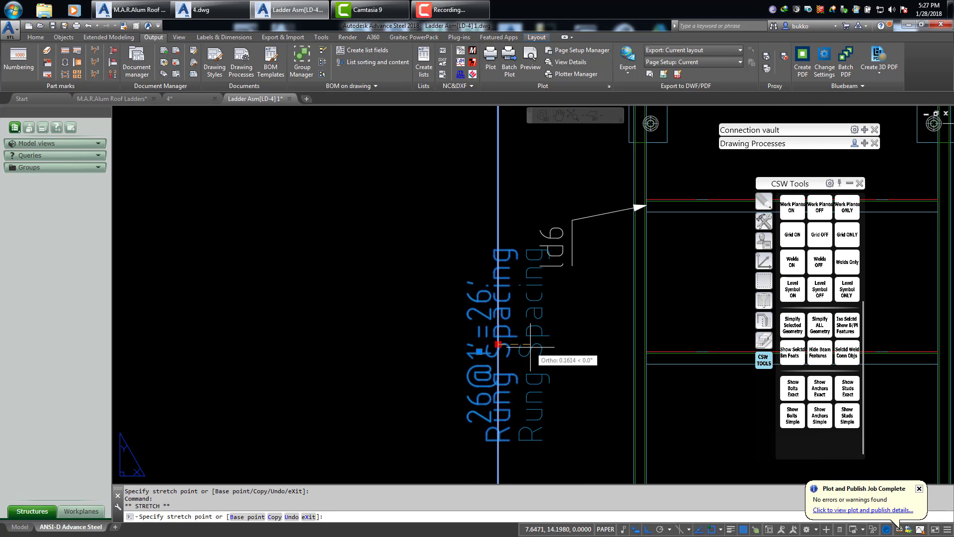
scroll(526, 350, "up", 1)
left_click(515, 351)
scroll(516, 351, "down", 3)
key("Escape")
scroll(606, 309, "down", 2)
key("Escape")
Move the wall connector dimension chain at the second elevation's base outward, clear of the RD arrow
mouse_move(700, 275)
middle_mouse_down()
mouse_move(558, 292)
mouse_move(536, 156)
middle_mouse_up()
middle_click_drag(507, 379, 530, 255)
scroll(493, 394, "up", 2)
scroll(497, 393, "up", 2)
key("Escape")
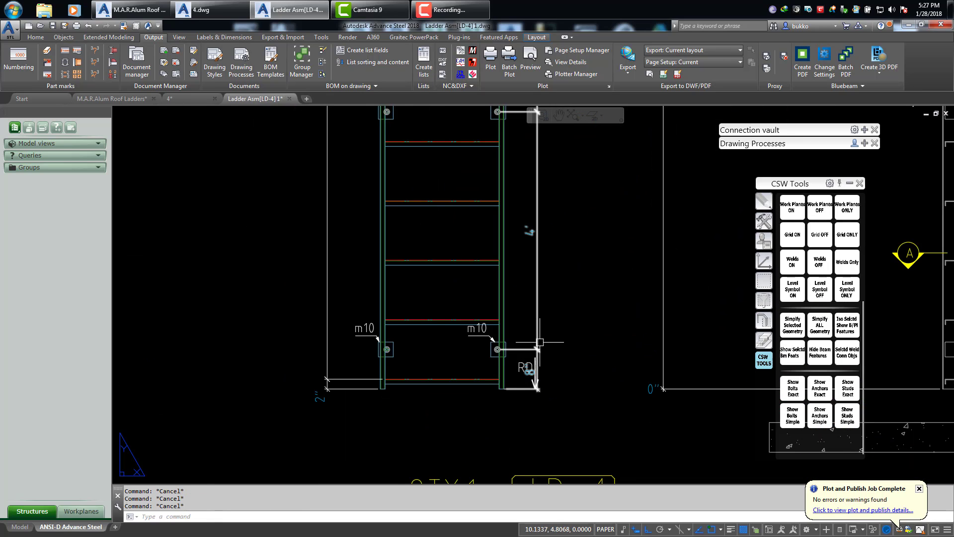
left_click(538, 338)
left_click(537, 349)
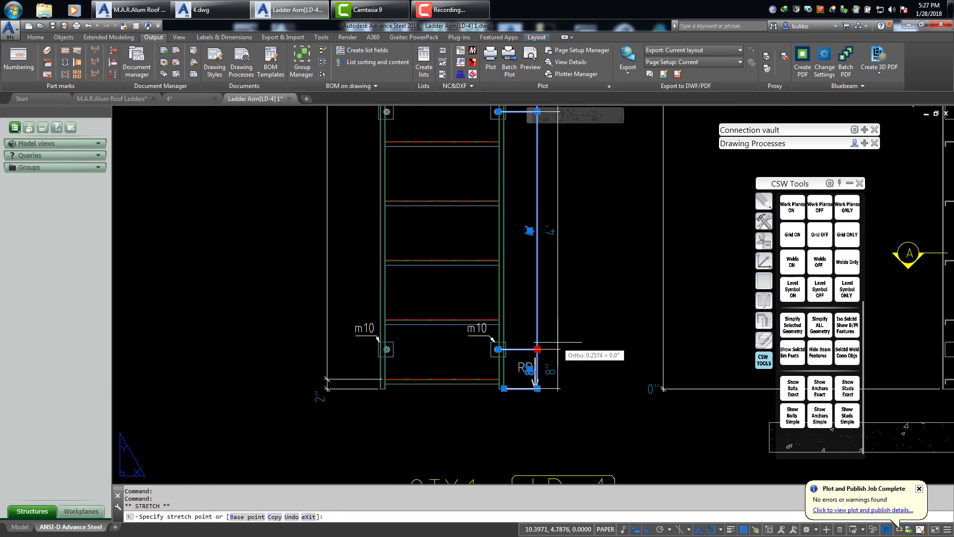
left_click(558, 343)
key("Escape")
scroll(527, 264, "down", 2)
Check the placement of the Rung Spacing text and dimension chain on the first elevation
middle_click_drag(486, 148, 501, 335)
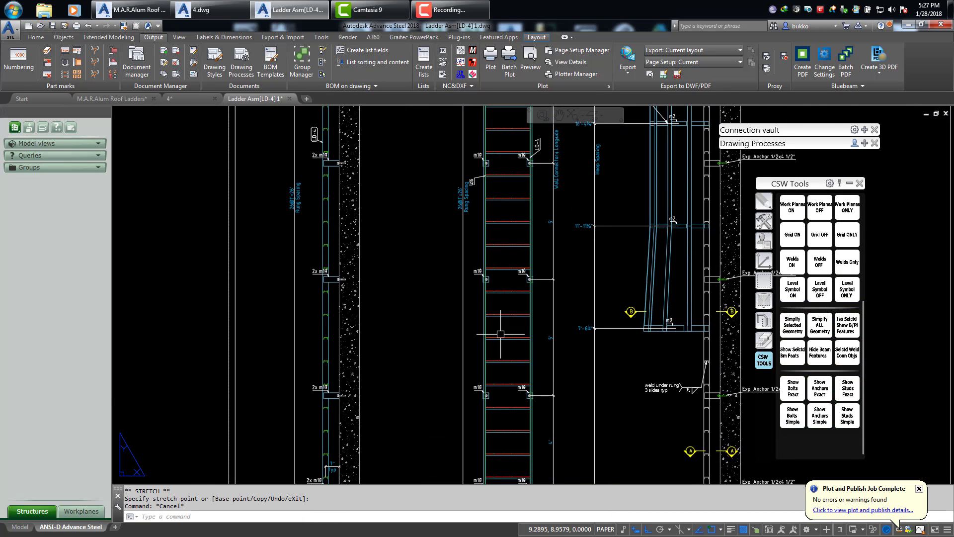
middle_click_drag(396, 222, 471, 322)
middle_click_drag(362, 298, 403, 251)
scroll(403, 251, "up", 2)
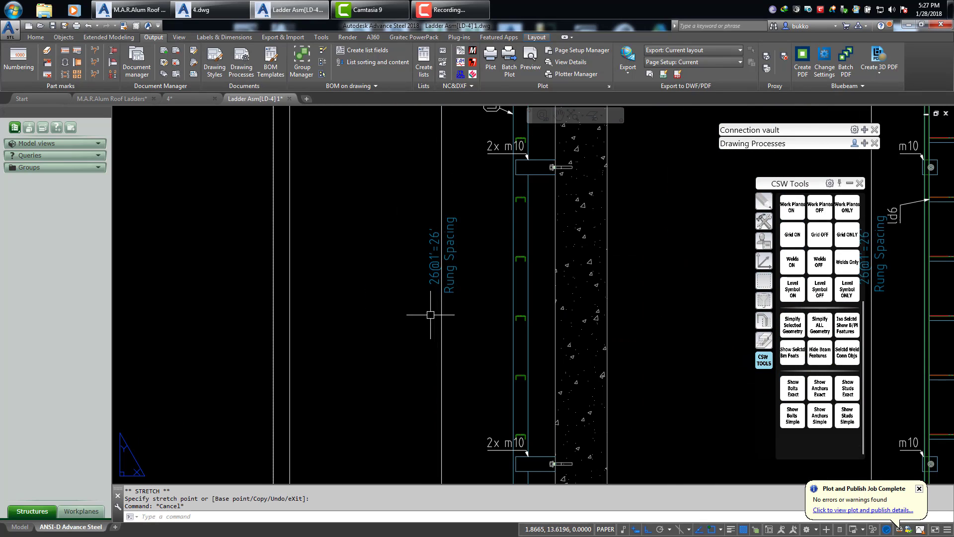
scroll(441, 282, "up", 1)
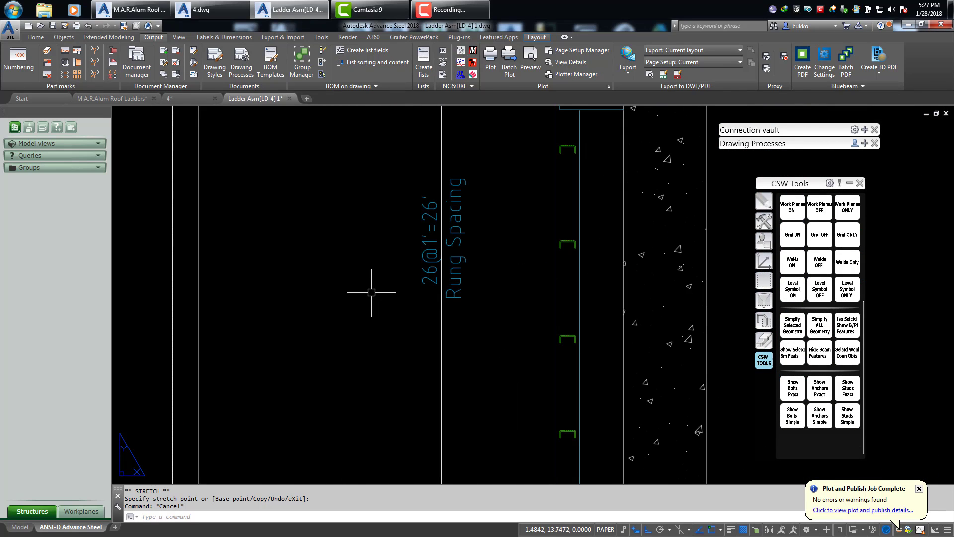
scroll(407, 231, "down", 2)
middle_click_drag(423, 285, 433, 153)
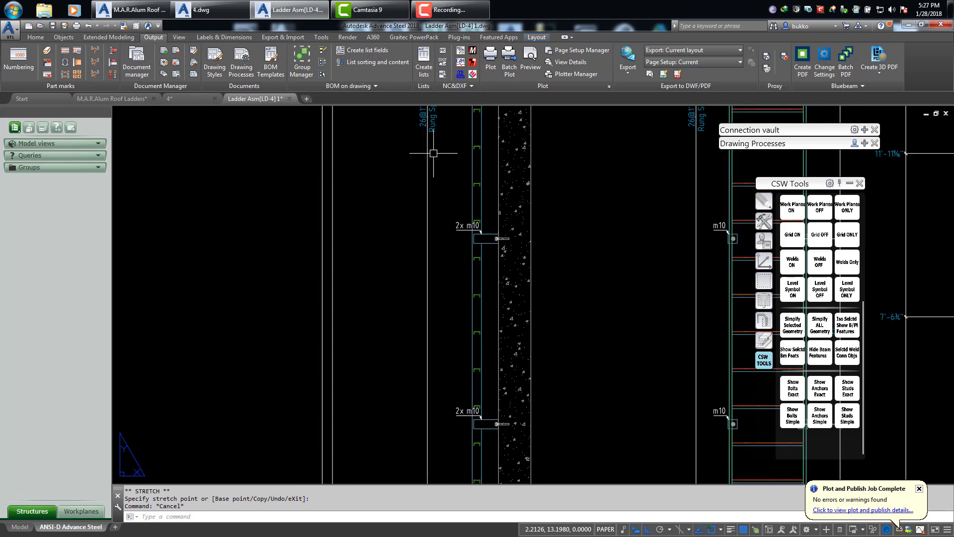
Open the dimension properties of the first elevation's outer dimension chain, review its presentation settings and close them without changes
scroll(432, 154, "down", 1)
middle_click_drag(422, 248, 425, 469)
middle_click_drag(440, 226, 441, 356)
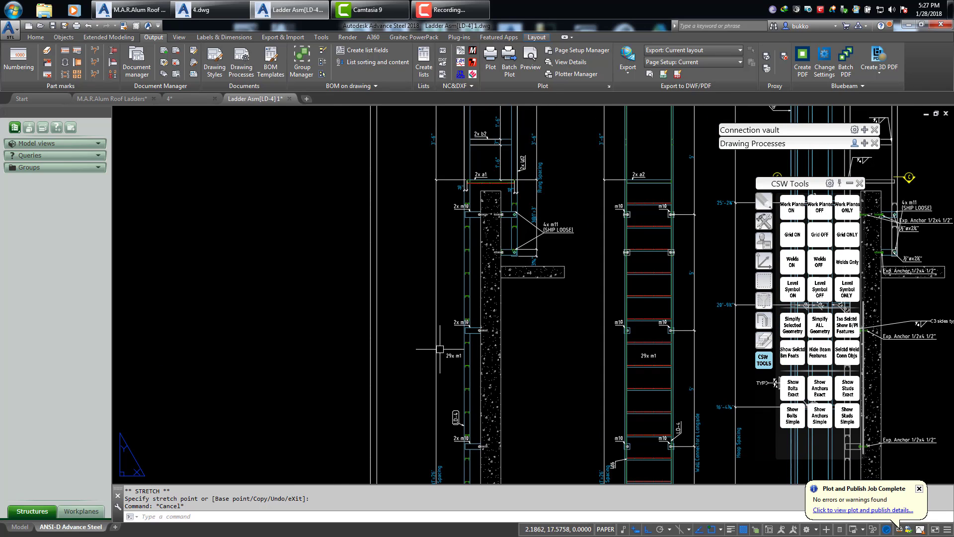
scroll(438, 297, "down", 1)
double_click(434, 259)
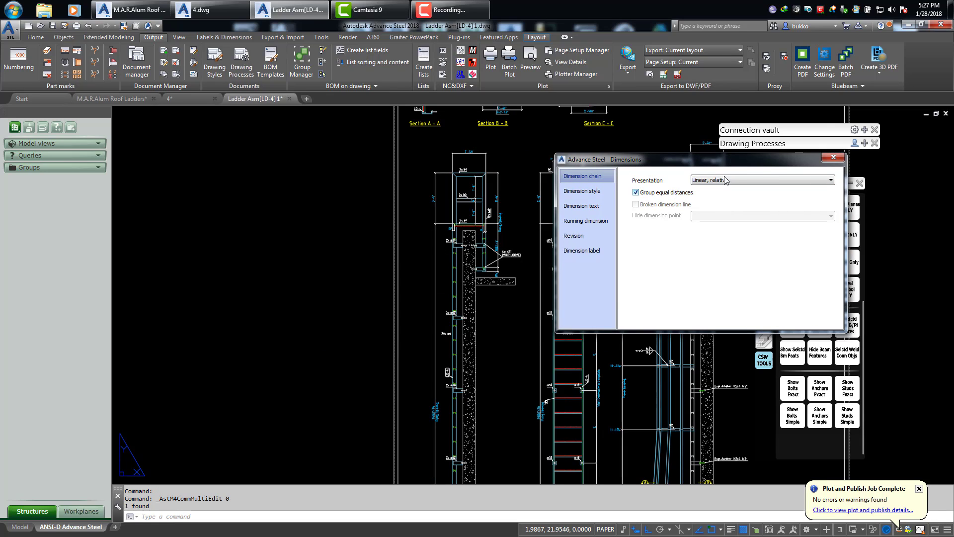
key("Escape")
key("Escape")
Examine the 2x b1 and 2x b2 part labels and the dimensions at the top of the first elevation
scroll(442, 226, "up", 6)
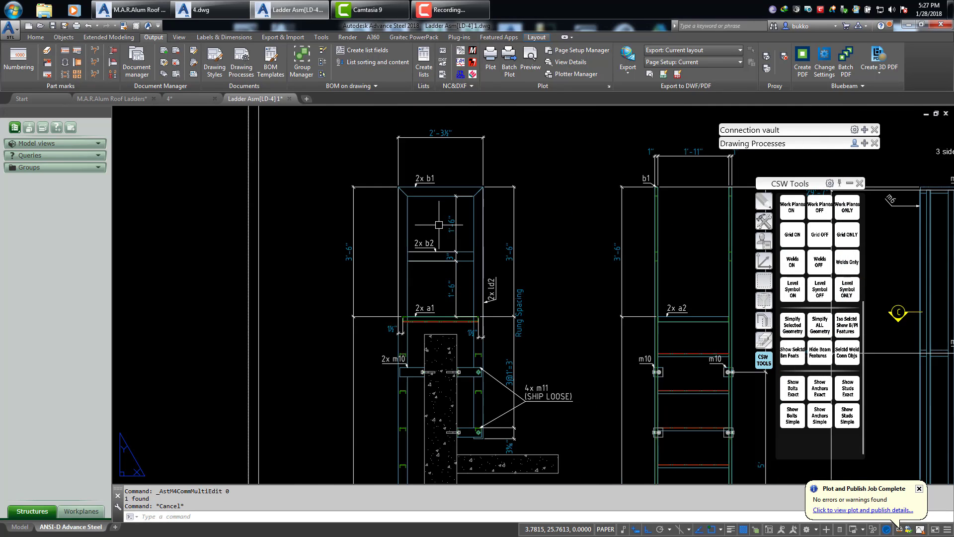
scroll(441, 226, "down", 3)
scroll(521, 245, "up", 5)
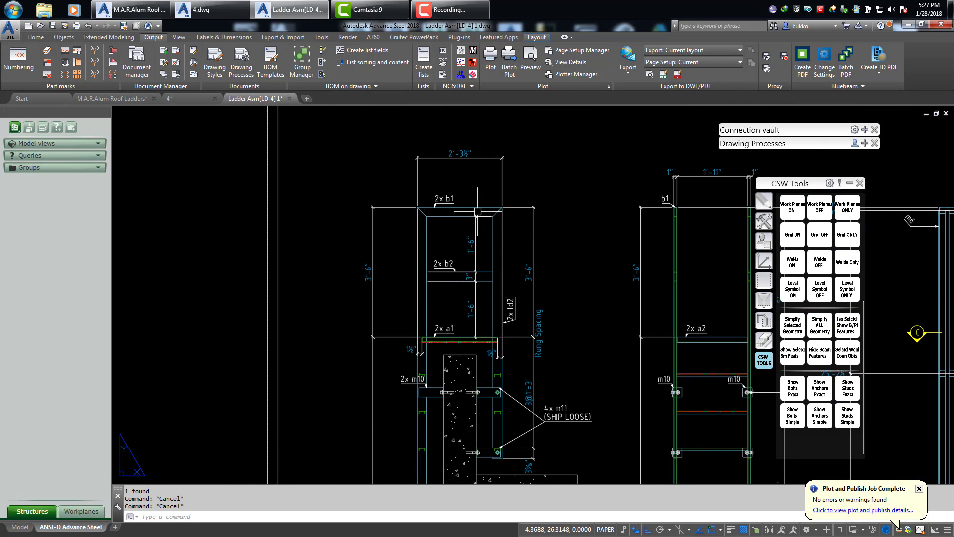
scroll(412, 200, "up", 8)
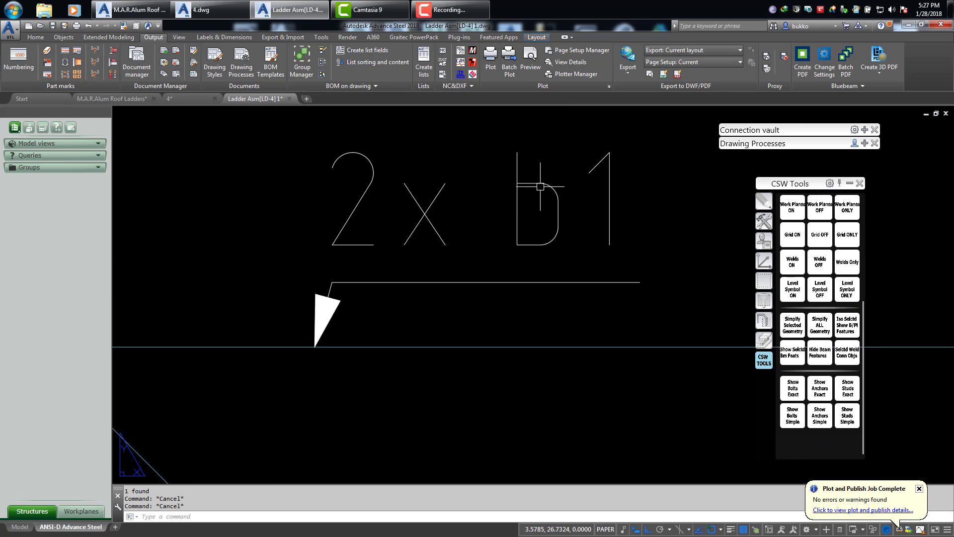
scroll(536, 186, "down", 4)
middle_click_drag(450, 212, 405, 244)
scroll(368, 206, "down", 2)
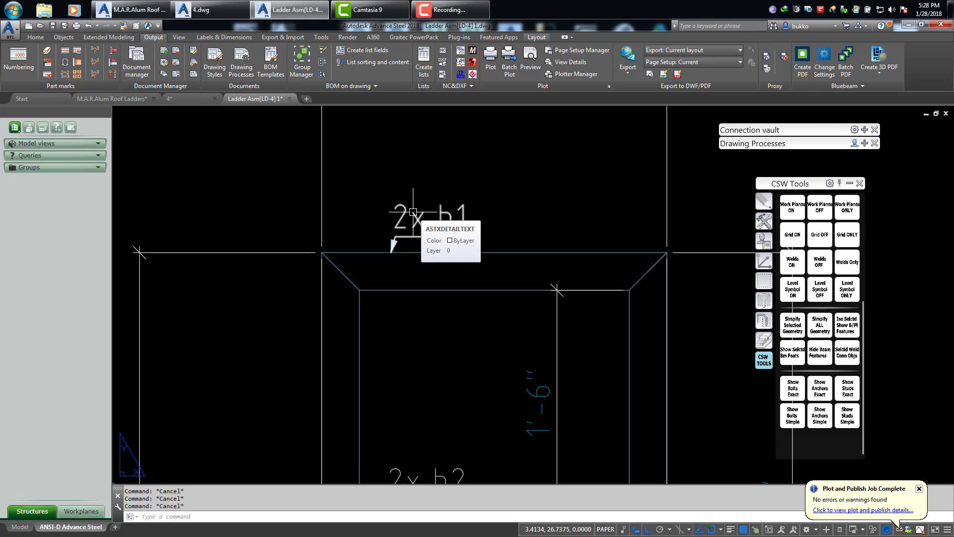
scroll(501, 236, "down", 2)
middle_click_drag(501, 236, 464, 235)
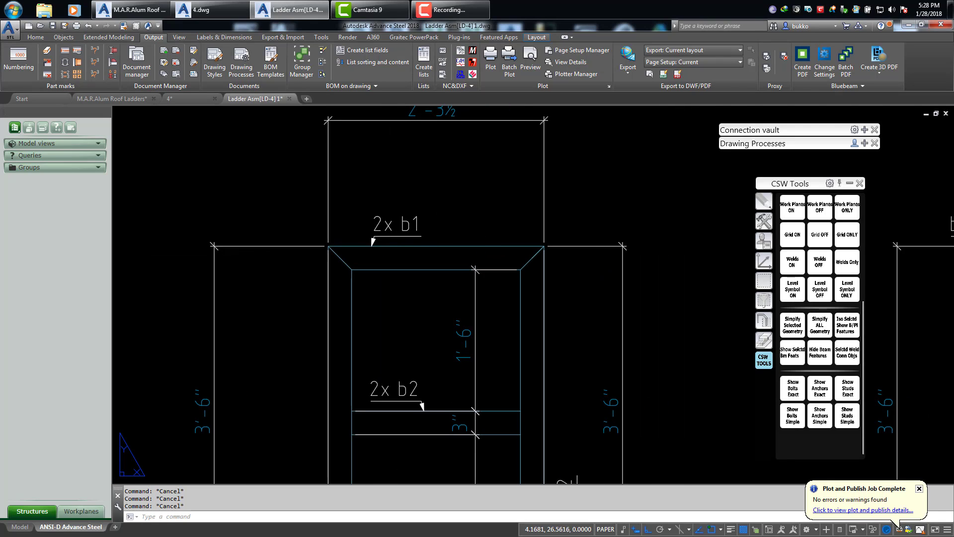
Move the first elevation's upper Rung Spacing text down beside its 3@1'=3' dimension text
scroll(520, 313, "down", 3)
middle_click_drag(536, 331, 467, 203)
left_click(437, 244)
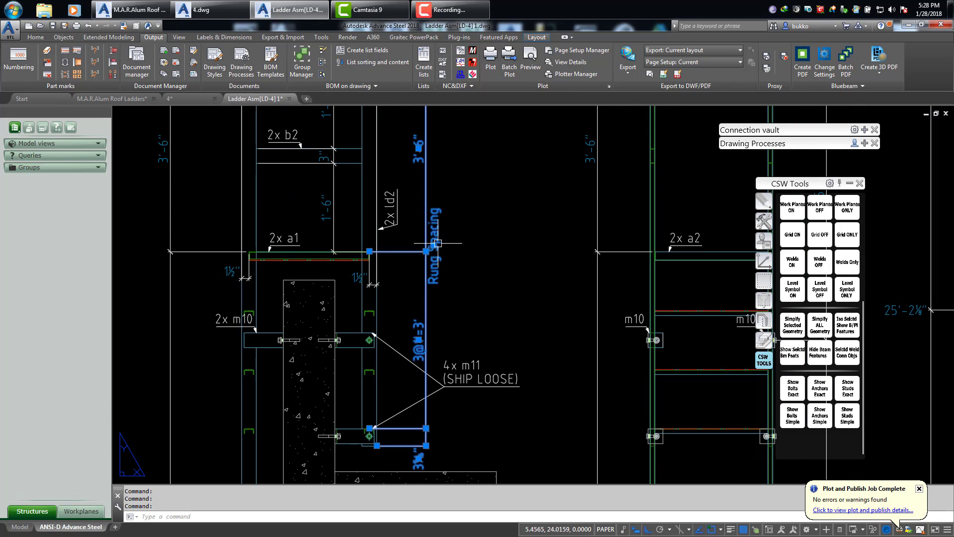
left_click(433, 245)
scroll(462, 341, "up", 2)
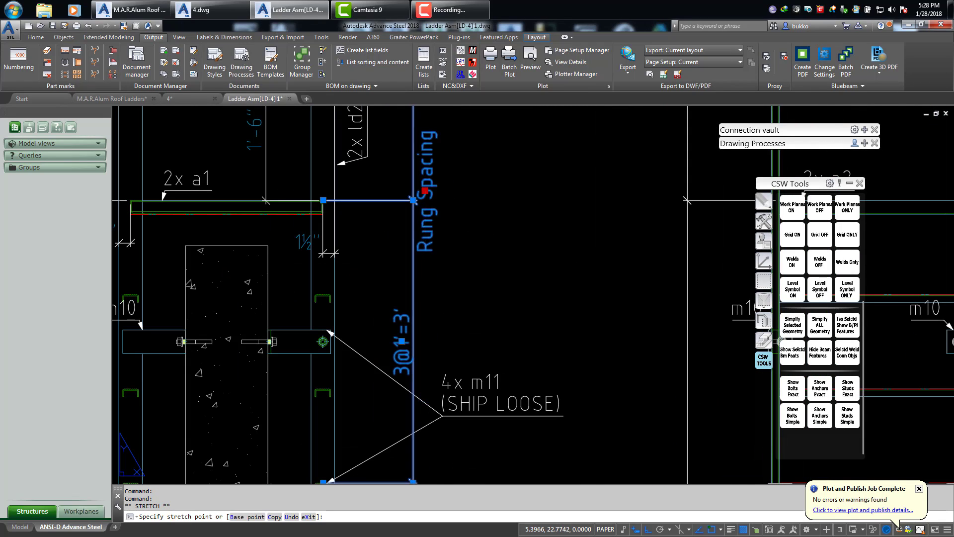
left_click(462, 340)
scroll(463, 340, "down", 3)
key("Escape")
key("Escape")
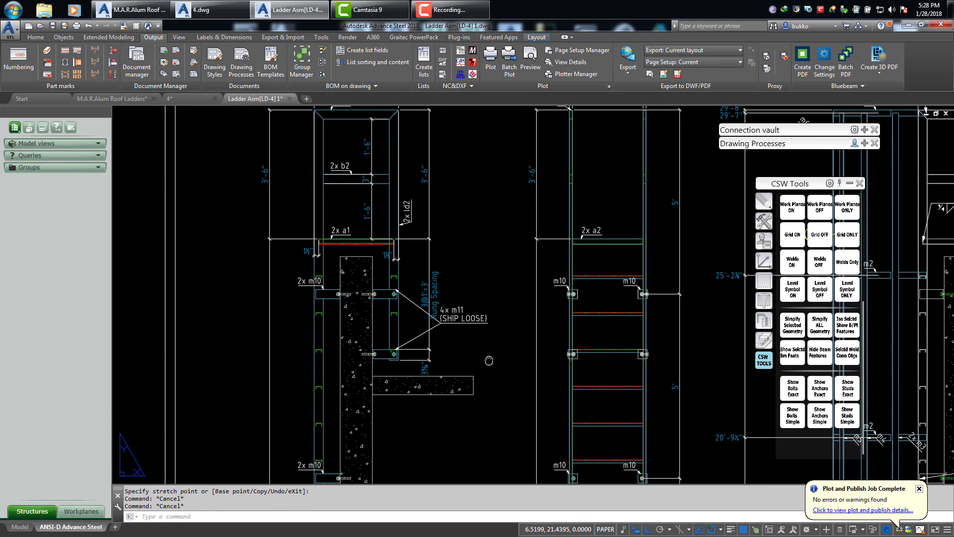
Move the first elevation's 4x m11 (SHIP LOOSE) label down, clear of the Rung Spacing text
scroll(437, 323, "up", 3)
left_click(439, 322)
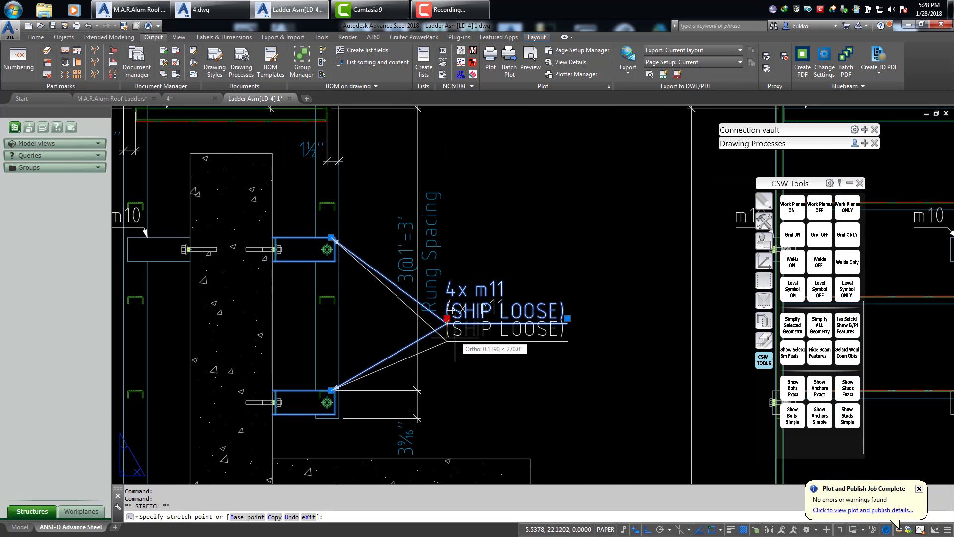
key("Escape")
scroll(507, 367, "down", 4)
Shift the 3 sides typ weld symbol atop the third elevation outward, clear of the 2'-3½" dimension's extension line
middle_click_drag(507, 367, 406, 349)
middle_click_drag(470, 336, 375, 337)
middle_click_drag(548, 205, 424, 229)
scroll(441, 208, "up", 4)
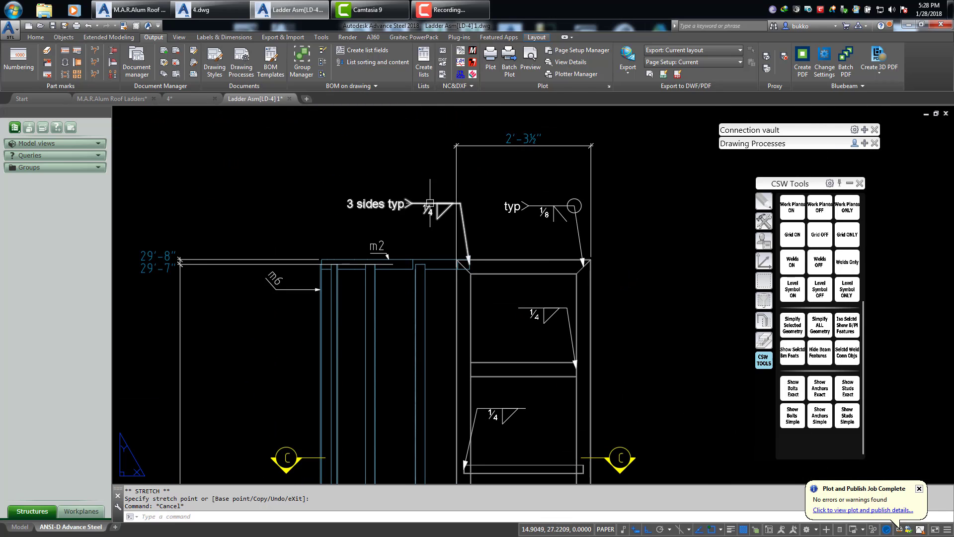
left_click(430, 203)
left_click(455, 200)
key("Escape")
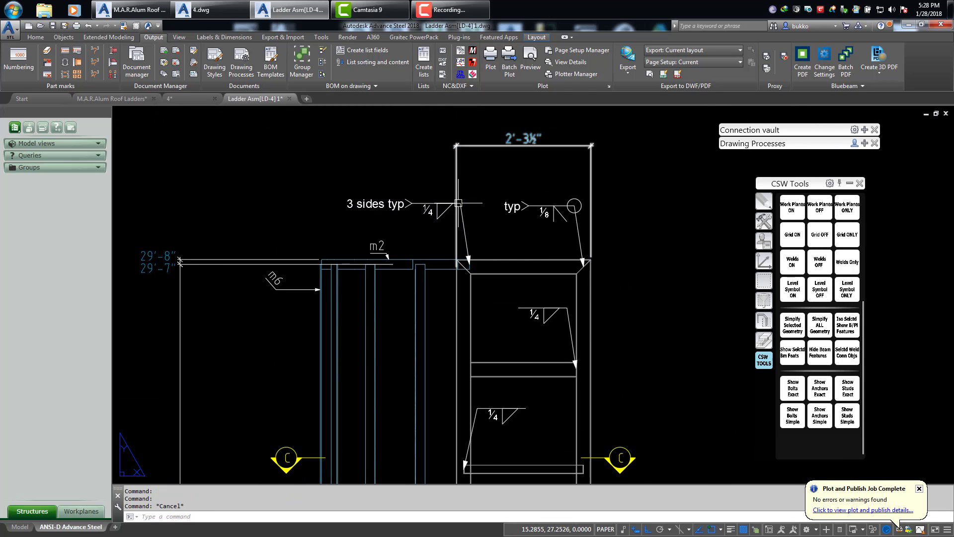
left_click(443, 203)
left_click(460, 204)
left_click(429, 204)
key("Escape")
Shift the third elevation's lower 1/4 weld symbol further inward between the upper frame's posts
middle_click_drag(535, 240, 563, 87)
key("Escape")
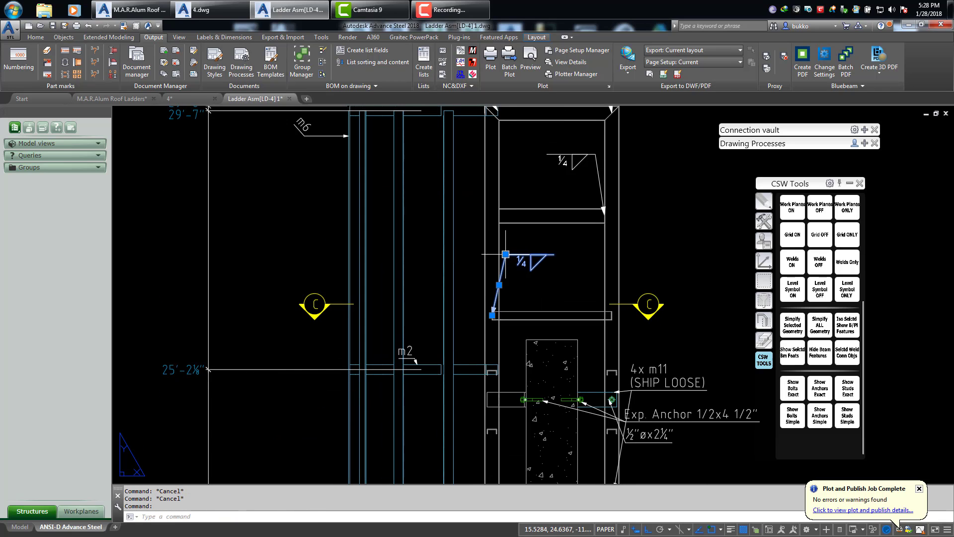
left_click(505, 254)
key("Escape")
scroll(522, 258, "down", 3)
middle_click_drag(563, 302, 580, 265)
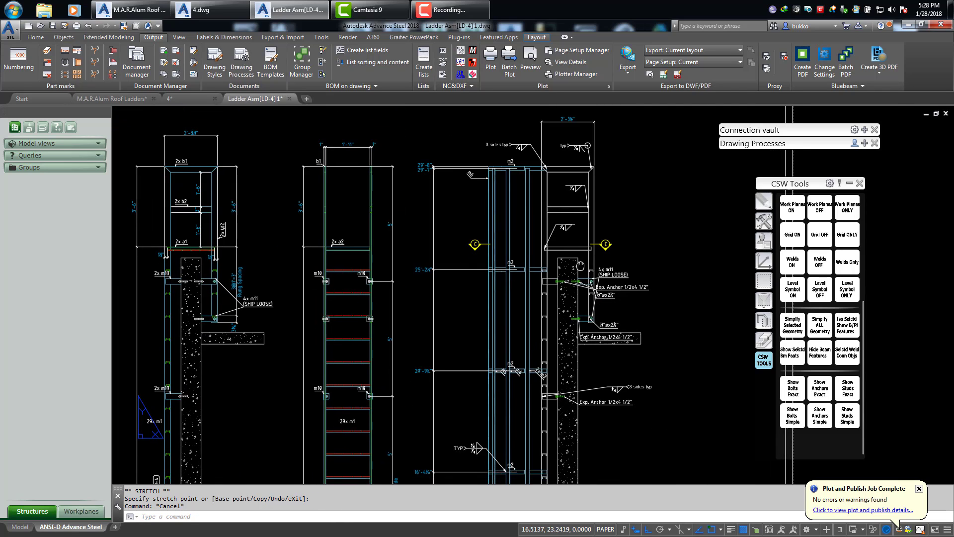
Move the upper Exp. Anchor 1/2x4 1/2" label on the third elevation above the 4x m11 (SHIP LOOSE) label
scroll(580, 278, "up", 6)
key("Escape")
key("Escape")
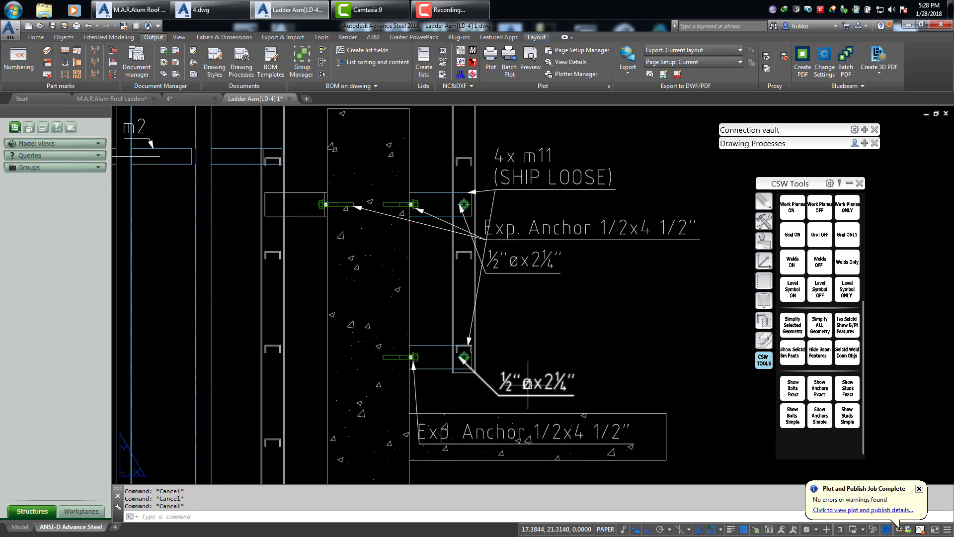
left_click(498, 235)
key("Escape")
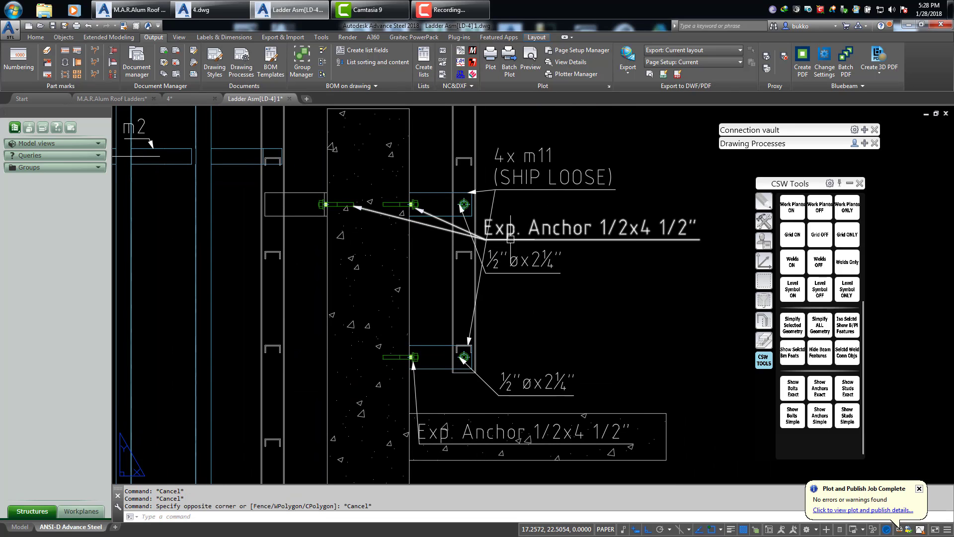
left_click(522, 240)
left_click(486, 235)
middle_click_drag(525, 164, 506, 307)
left_click(520, 284)
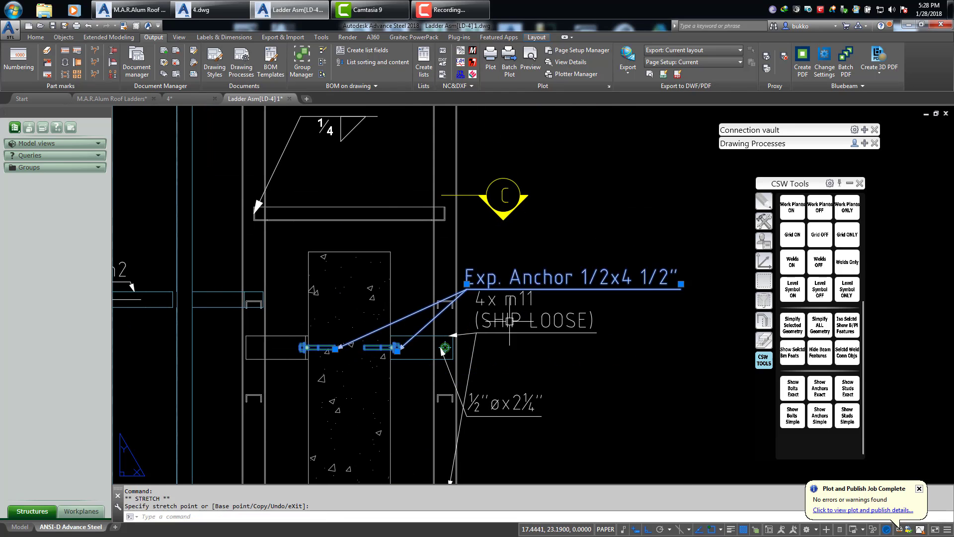
key("Escape")
Move the third elevation's 4x m11 (SHIP LOOSE) label down below the upper ½"øx2¼" bolt label
left_click(506, 321)
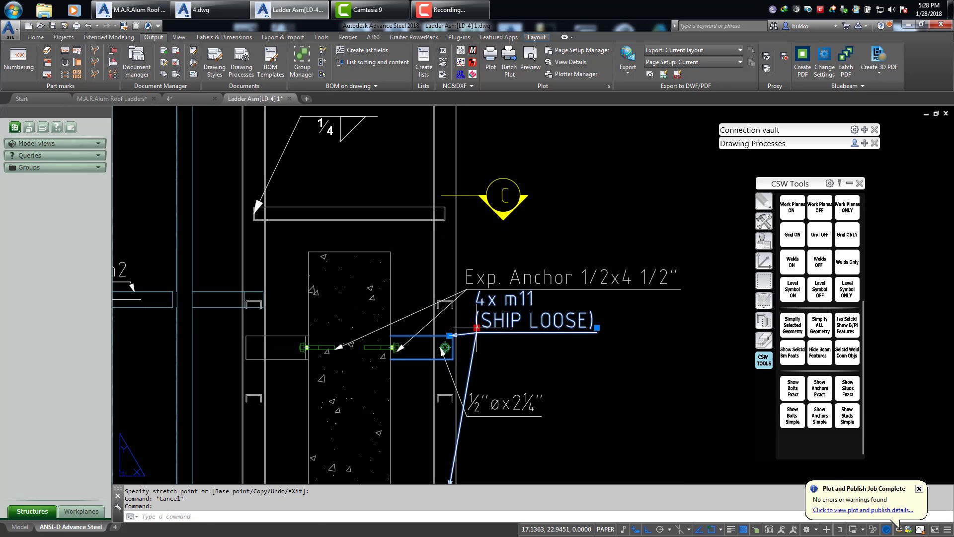
left_click(477, 327)
middle_click_drag(506, 414, 570, 260)
left_click(586, 300)
key("Escape")
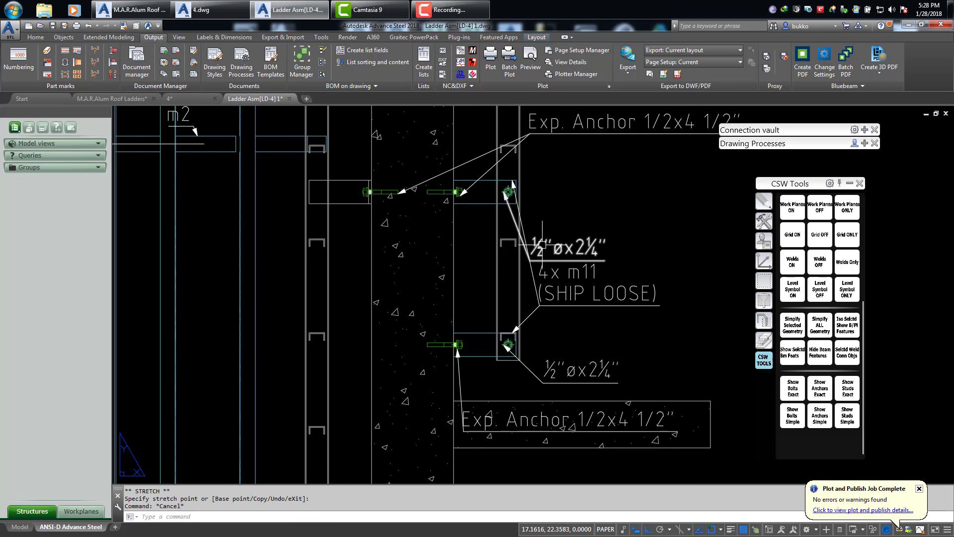
Raise both ½"øx2¼" bolt labels on the third elevation so each sits beside its own bolt
left_click(542, 244)
left_click(530, 256)
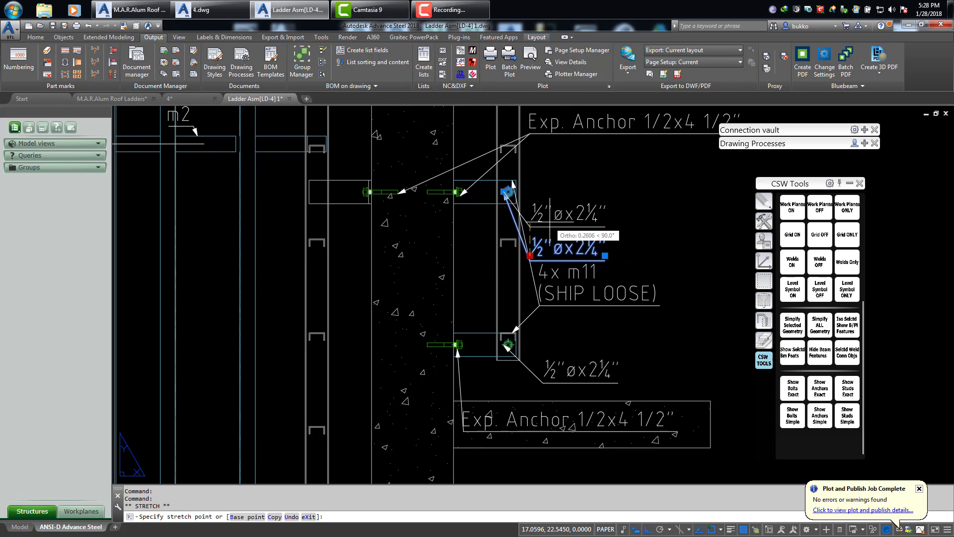
left_click(565, 198)
left_click(582, 370)
left_click(543, 382)
left_click(543, 357)
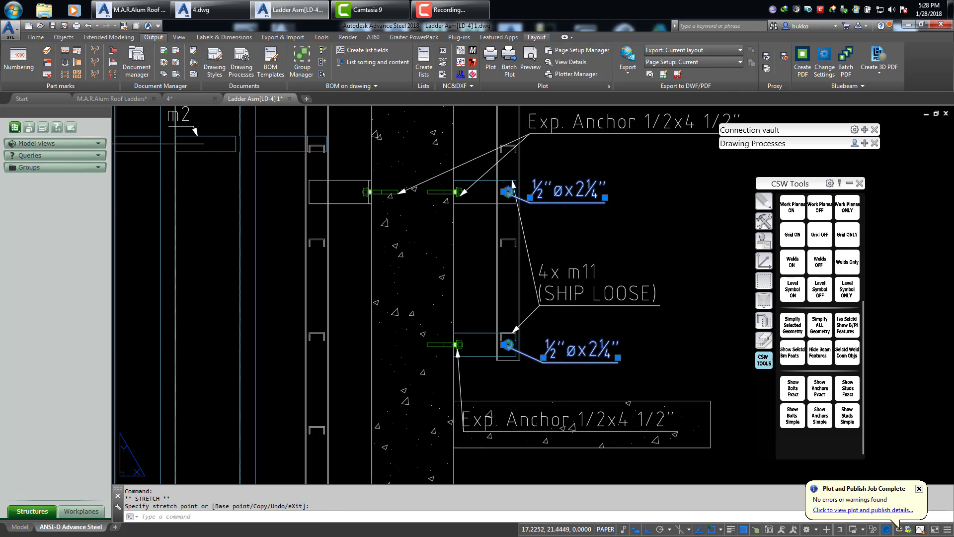
Raise the third elevation's 4x m11 (SHIP LOOSE) label slightly between the two bolt labels
scroll(621, 226, "down", 3)
left_click(573, 268)
left_click(570, 273)
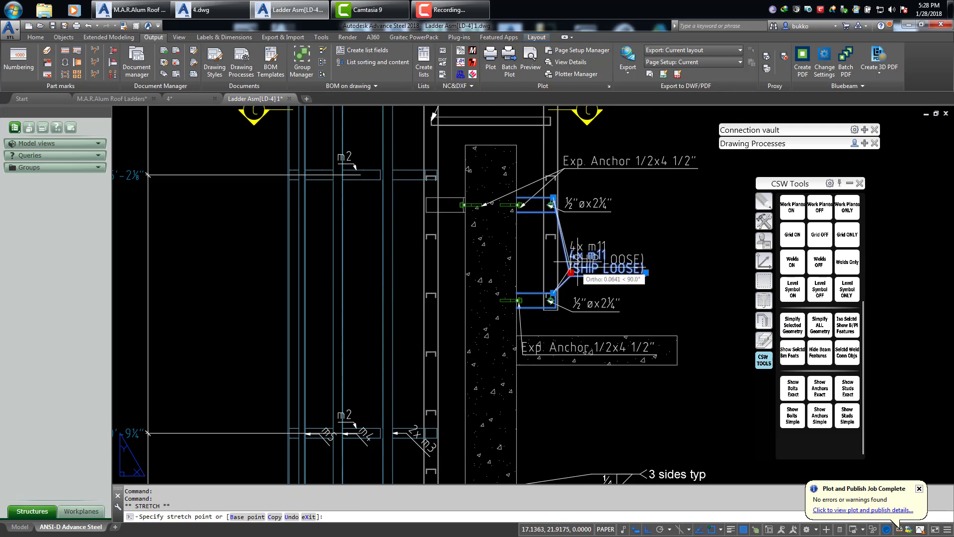
left_click(578, 258)
key("Escape")
key("Escape")
Move the Exp. Anchor 1/2x4 1/2" label off the hatched concrete slab to the clear space below it, with Ortho switched off
middle_click_drag(557, 365, 595, 251)
left_click(569, 234)
left_click(560, 238)
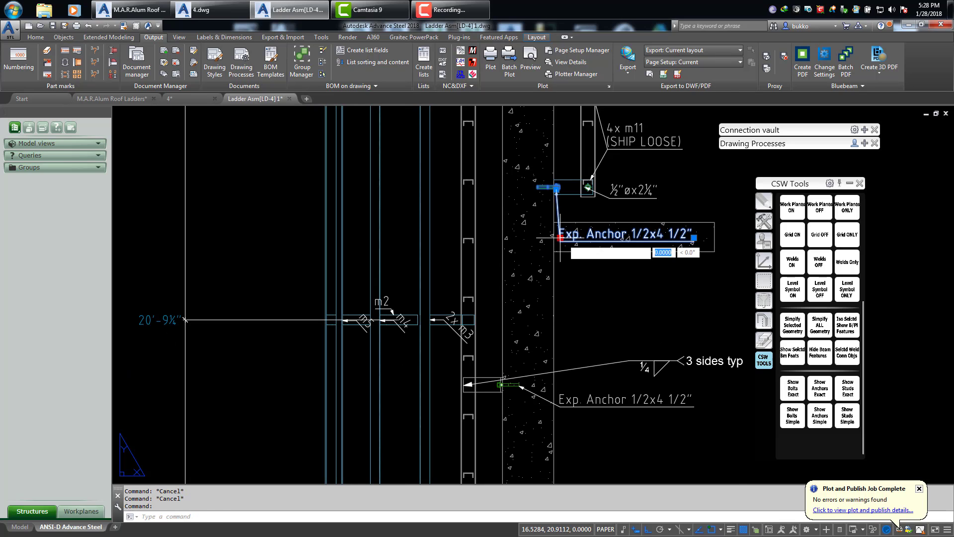
key("F8")
left_click(599, 288)
Move the 3 sides typ weld symbol beneath the slab up and closer to the wall, with Ortho off
middle_click_drag(602, 296, 585, 222)
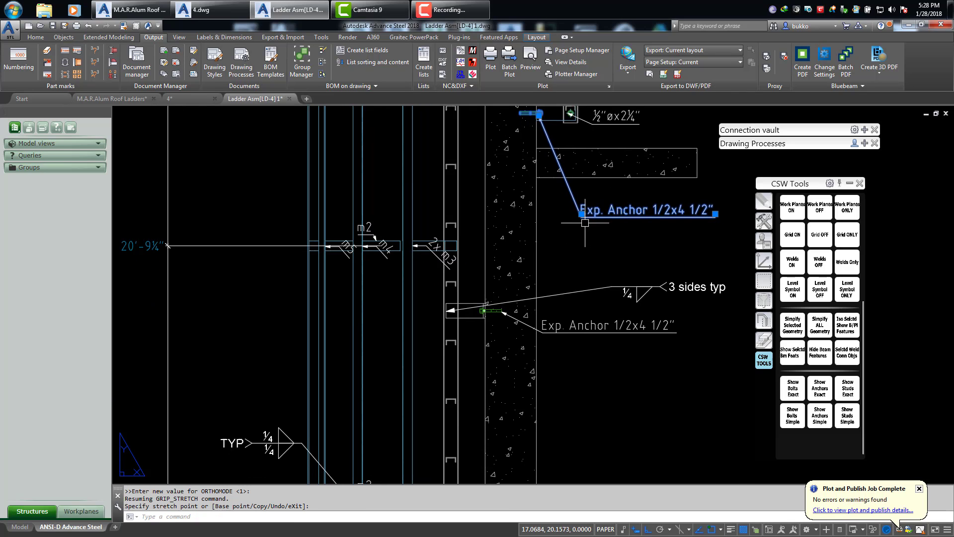
left_click(608, 287)
left_click(612, 287)
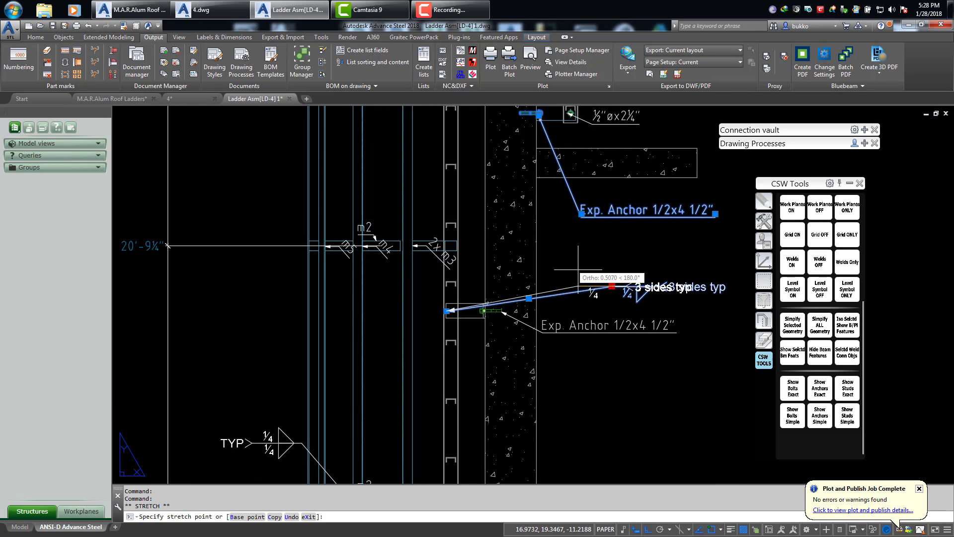
key("F8")
scroll(246, 224, "up", 3)
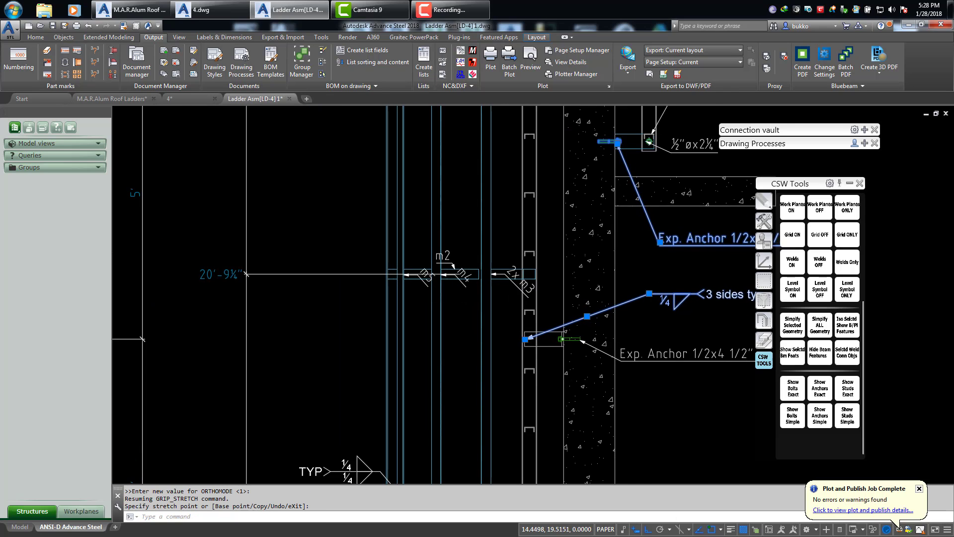
left_click(405, 277)
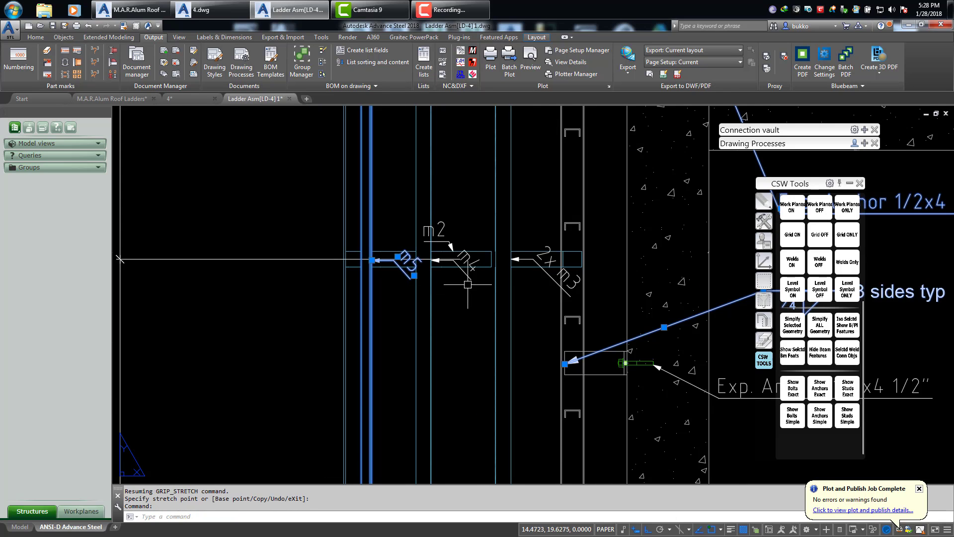
left_click(470, 280)
left_click(553, 283)
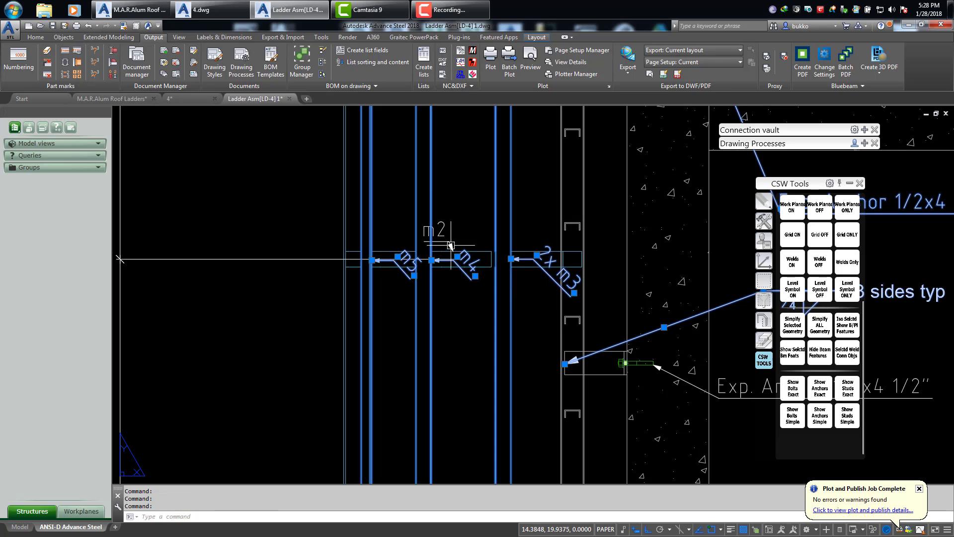
scroll(445, 233, "down", 5)
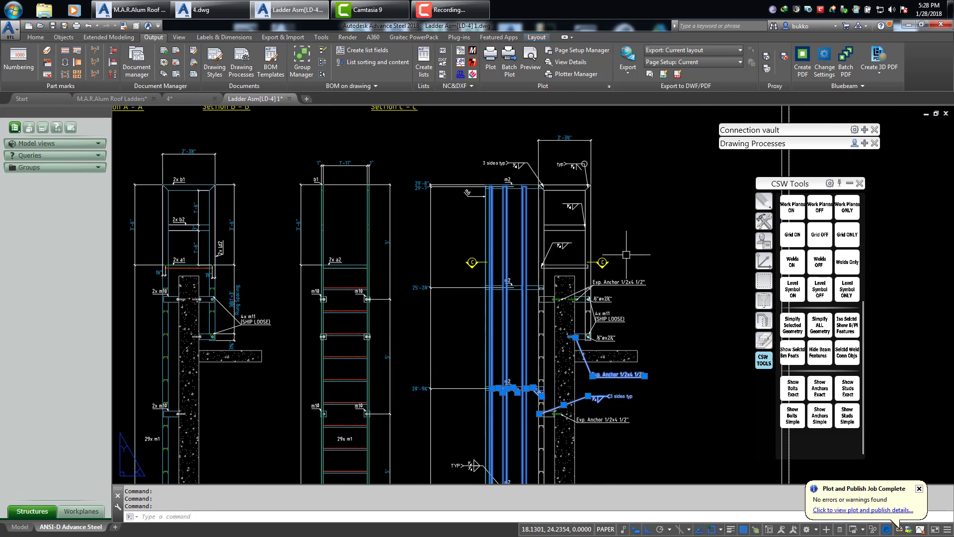
right_click(650, 222)
left_click(675, 295)
left_click(678, 390)
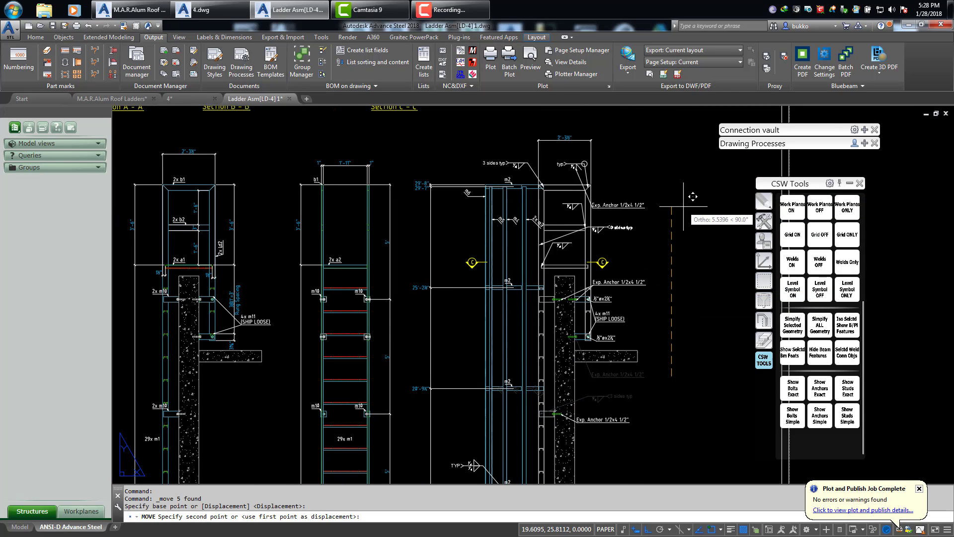
key("Escape")
Move the third elevation's m5, m4 and 2x m3 labels straight up from the 20'-9¼" hoop to between the top two hoops
scroll(497, 393, "up", 5)
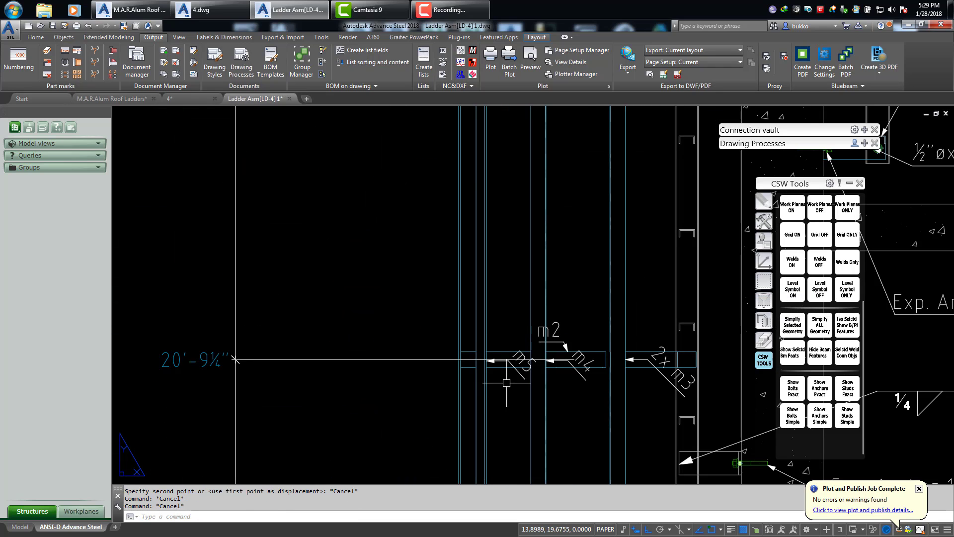
left_click(517, 375)
left_click(581, 379)
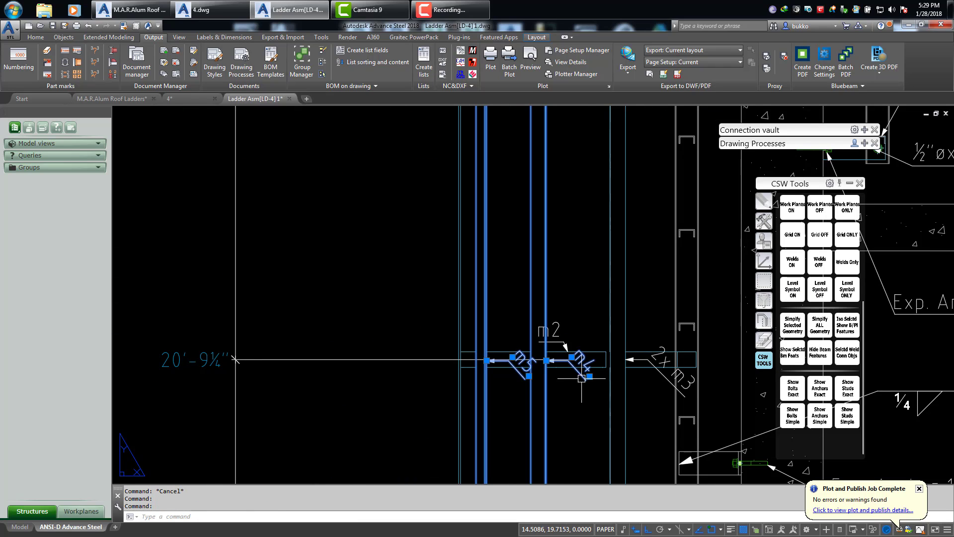
left_click(661, 376)
scroll(447, 406, "down", 4)
right_click(739, 257)
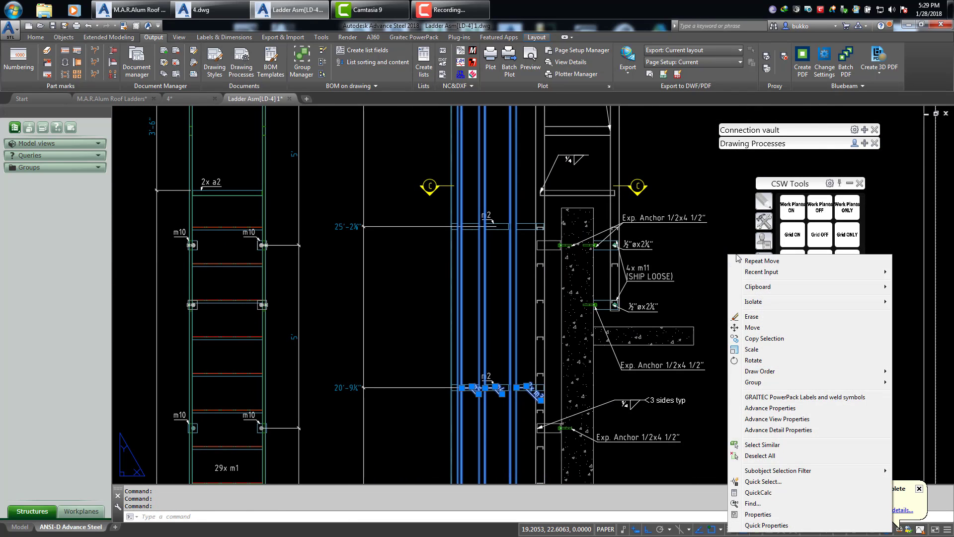
left_click(748, 327)
left_click(718, 306)
middle_click_drag(685, 149, 649, 291)
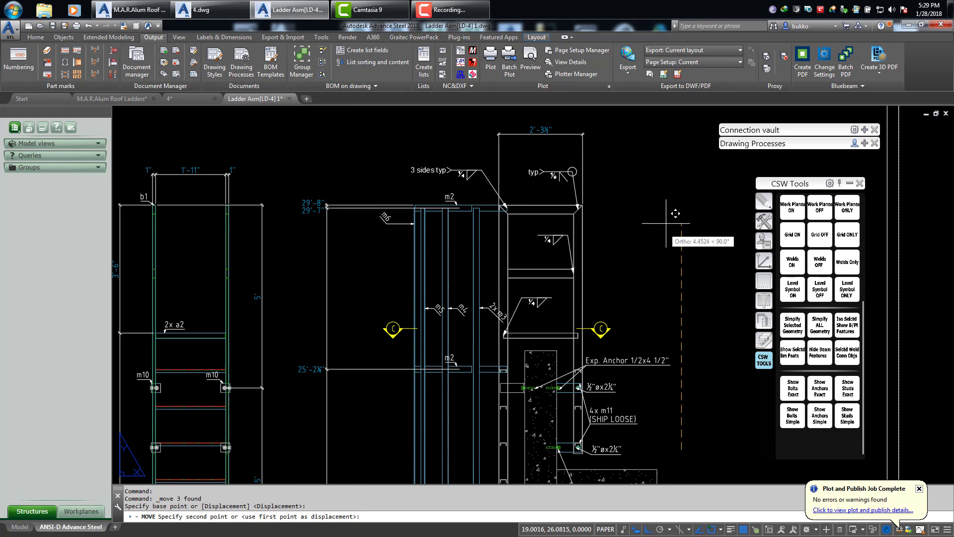
key("Escape")
key("Escape")
Lower the third elevation's m6 label until its leader lines up with the m5, m4 and 2x m3 leaders
scroll(388, 205, "up", 2)
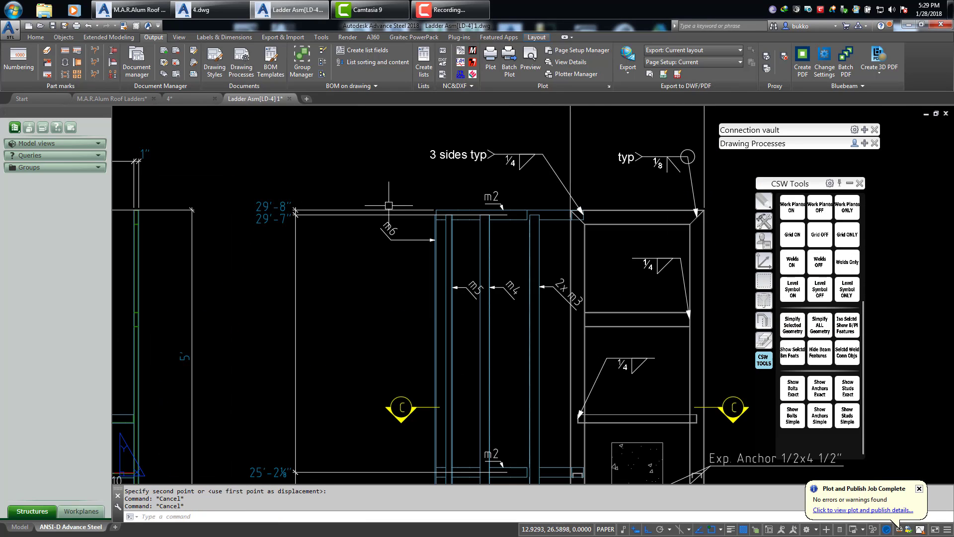
left_click(402, 240)
left_click_drag(404, 244, 406, 282)
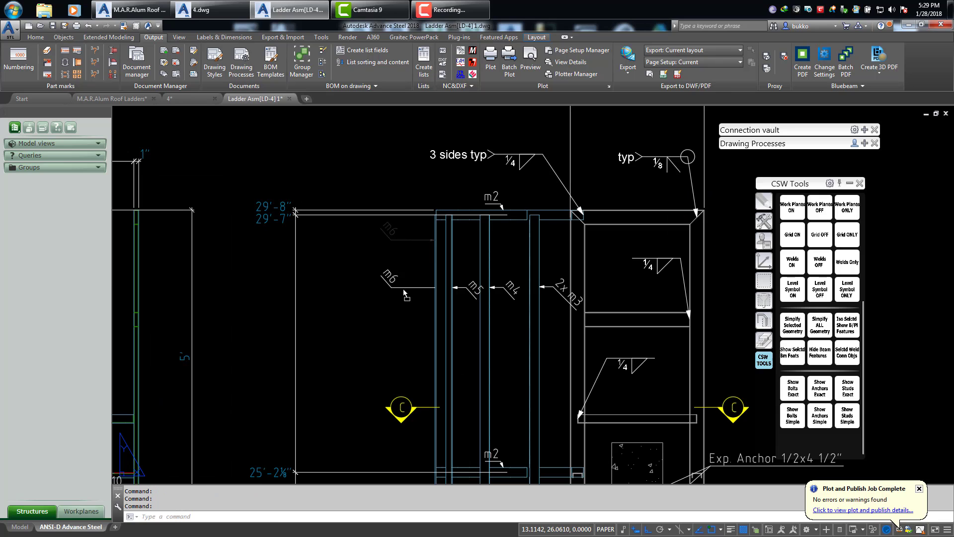
key("Escape")
key("Escape")
Raise the "weld under rung 3 sides typ" weld symbol below the 7'-6¾" hoop closer to the rung it points at
scroll(390, 344, "down", 2)
middle_click_drag(391, 368, 428, 150)
middle_click_drag(427, 314, 430, 146)
middle_click_drag(466, 304, 476, 255)
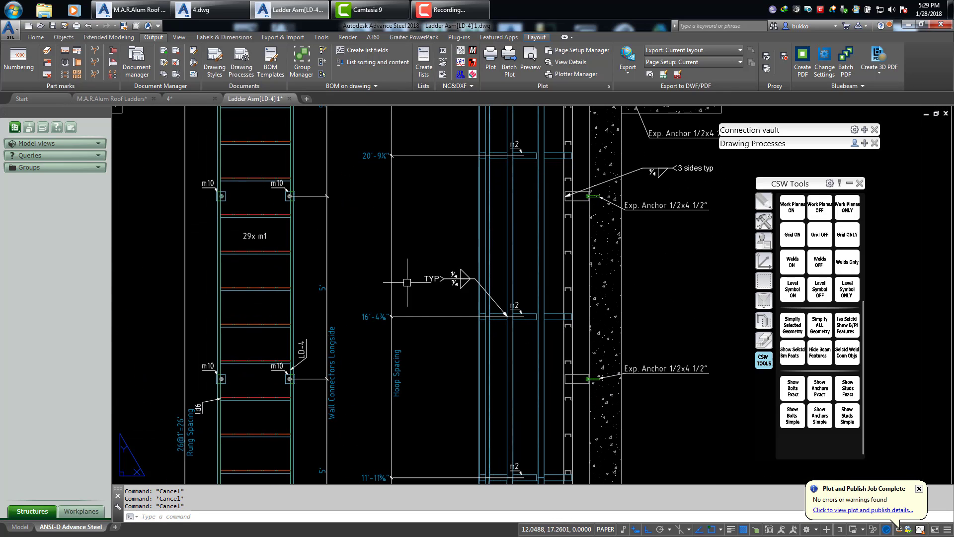
middle_click_drag(409, 318, 426, 152)
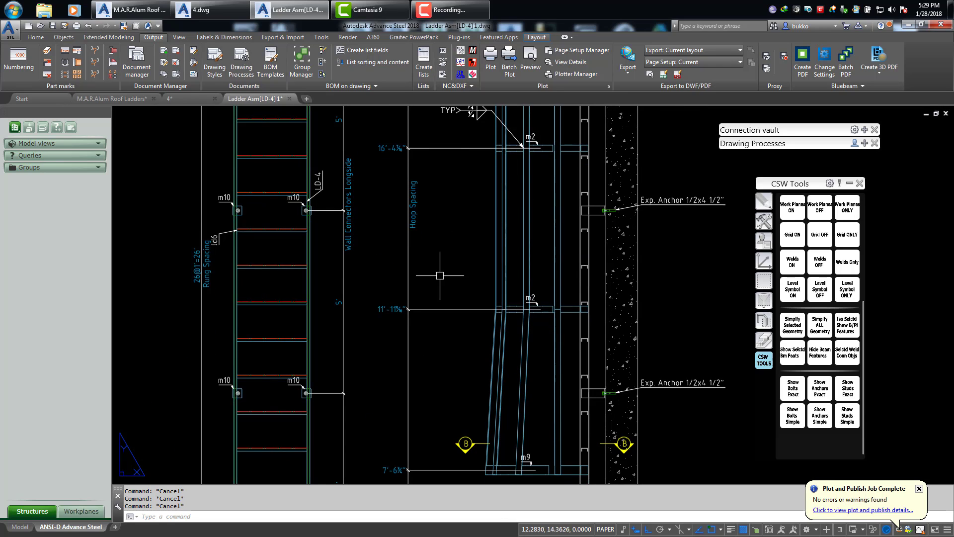
middle_click_drag(440, 347, 478, 175)
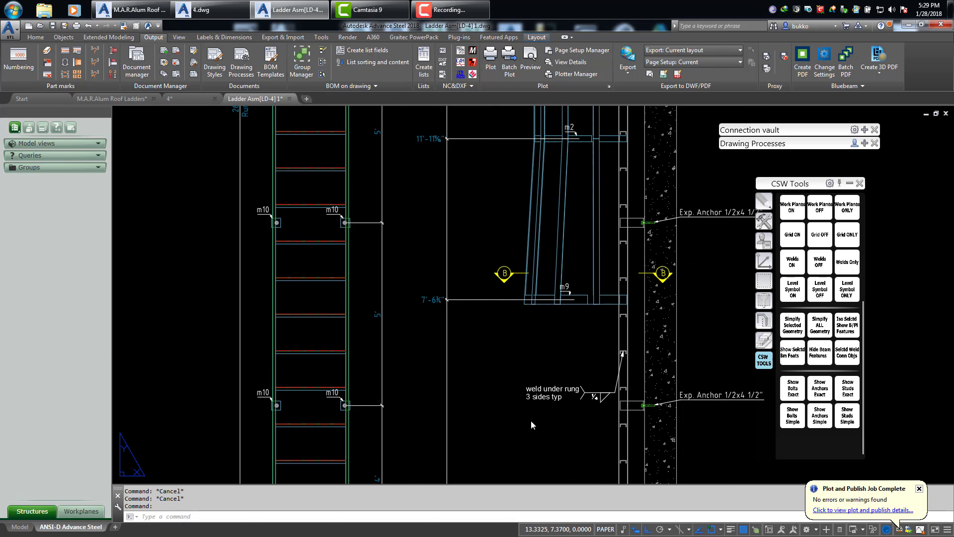
mouse_move(537, 410)
middle_mouse_down()
mouse_move(478, 235)
mouse_move(563, 378)
middle_mouse_up()
middle_click_drag(664, 240, 661, 445)
scroll(554, 390, "up", 2)
left_click(558, 398)
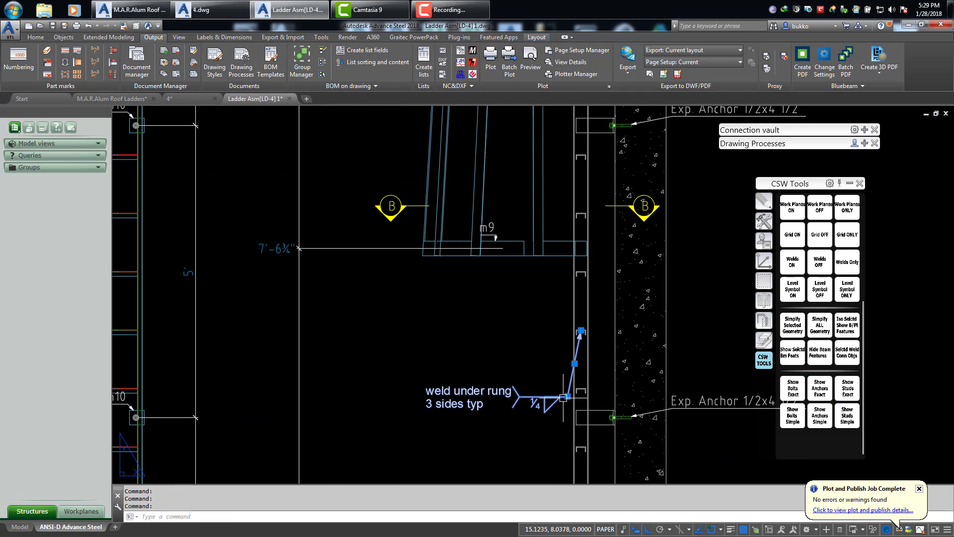
left_click(567, 396)
left_click(562, 344)
key("Escape")
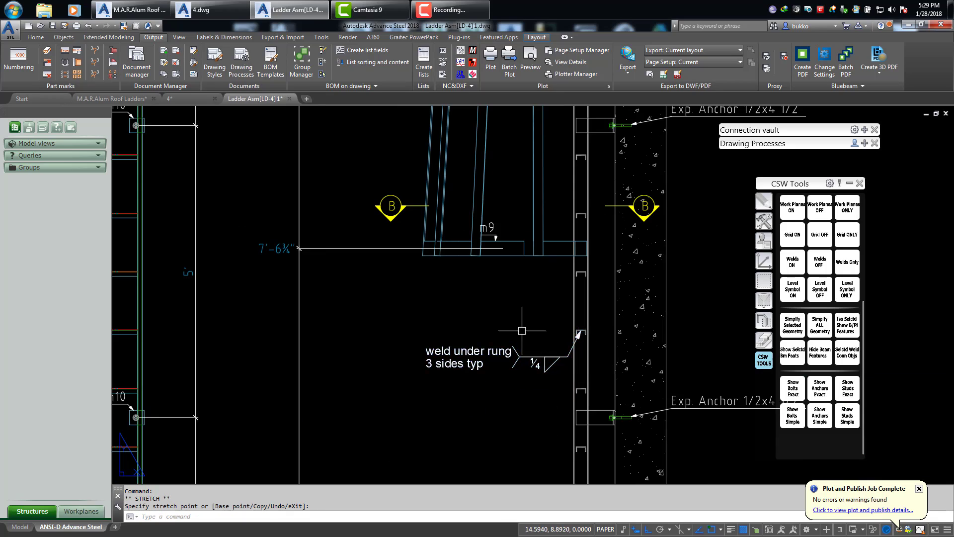
Move Section C-C's m7 label off the cage hoop to the clear space inside it, with Ortho off
scroll(544, 271, "down", 6)
mouse_move(537, 149)
middle_mouse_down()
mouse_move(554, 324)
mouse_move(582, 467)
middle_mouse_up()
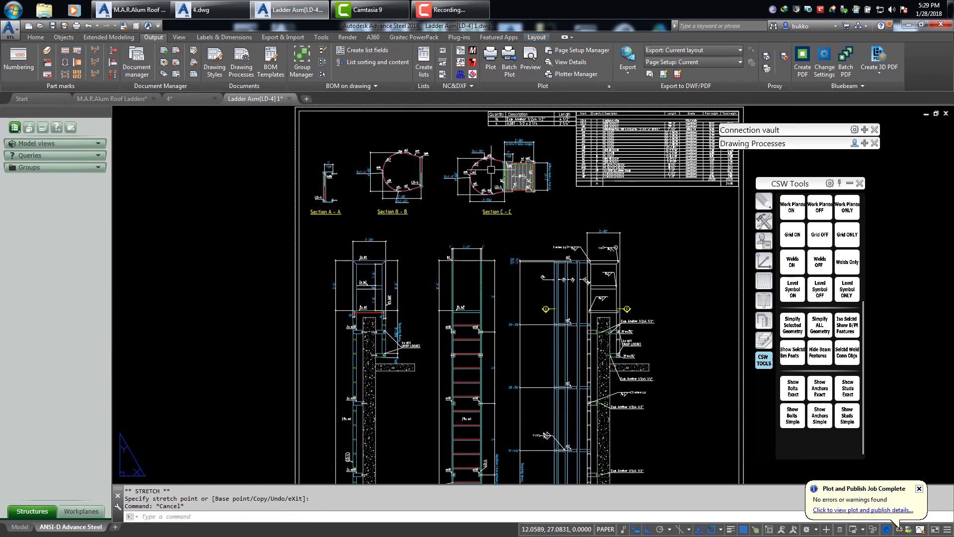
scroll(491, 167, "up", 4)
middle_click_drag(492, 166, 491, 243)
mouse_move(571, 270)
middle_mouse_down()
mouse_move(487, 264)
mouse_move(432, 287)
middle_mouse_up()
scroll(486, 260, "up", 4)
key("Escape")
key("Escape")
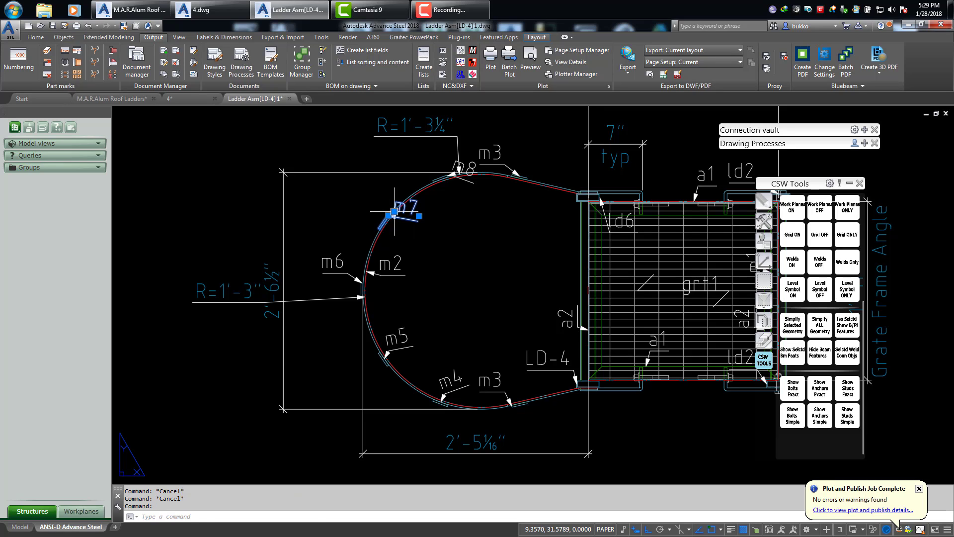
left_click(394, 212)
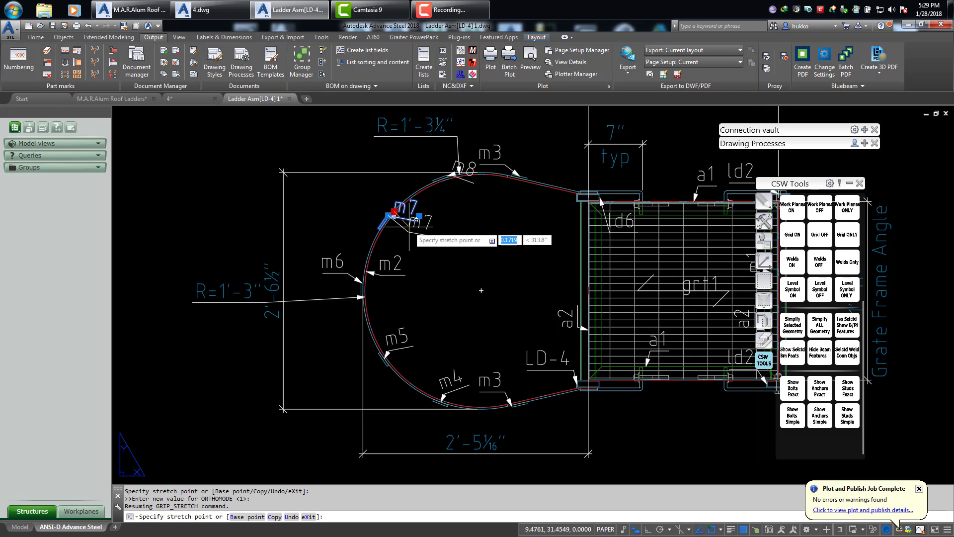
key("Escape")
Move Section C-C's m8 label straight down inside the hoop, clear of the R=1'-3¼" leader
middle_click_drag(469, 188, 459, 204)
scroll(460, 201, "up", 2)
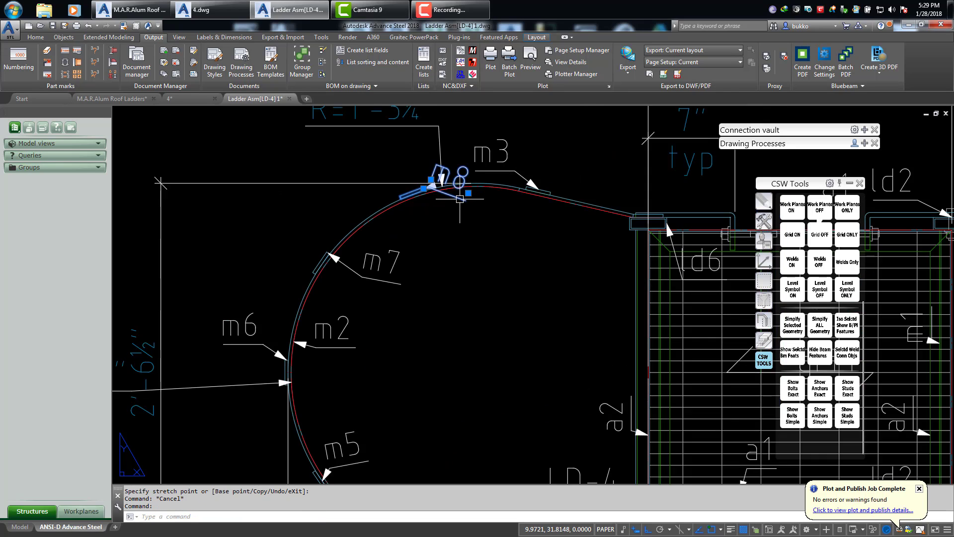
left_click(441, 188)
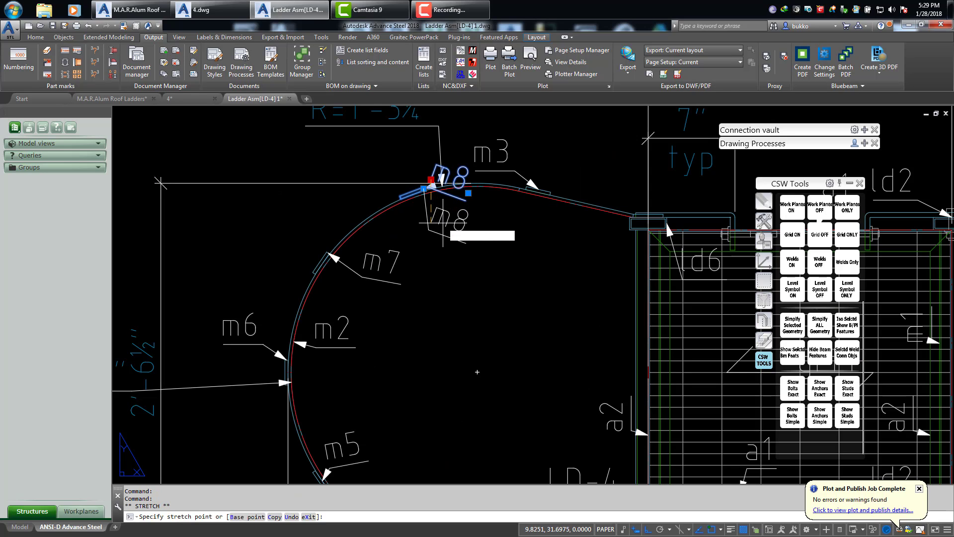
left_click(430, 222)
key("Escape")
key("Escape")
Move Section C-C's upper m3 label inside the hoop beneath its arrow, with Ortho off
left_click(492, 162)
key("Escape")
left_click(485, 155)
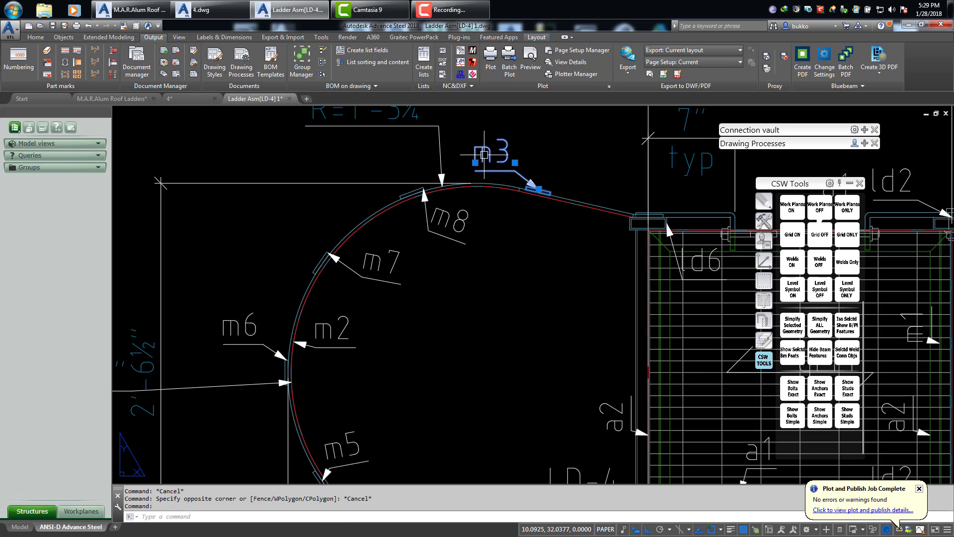
left_click(475, 163)
key("F8")
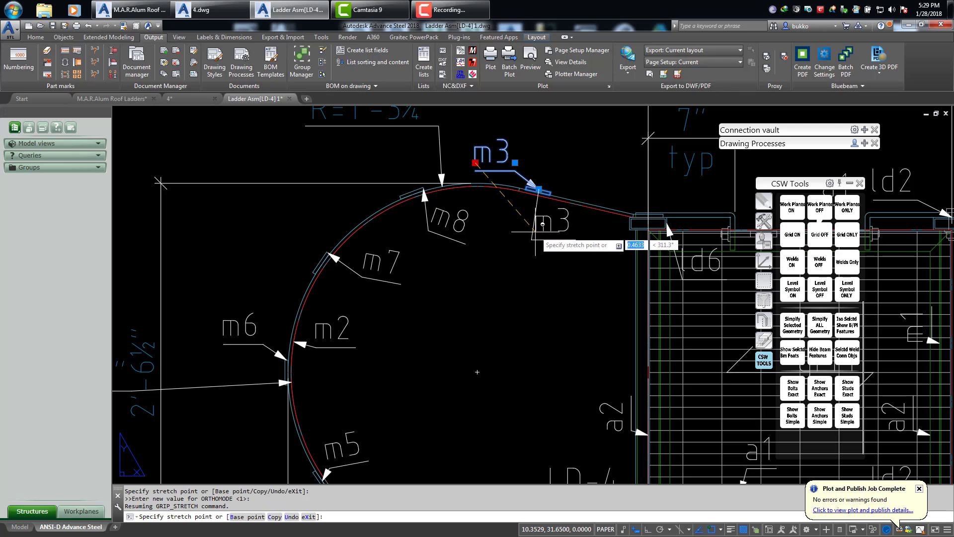
left_click(534, 235)
middle_click_drag(498, 267, 504, 261)
key("Escape")
key("Escape")
Delete the R=1'-3" radius label whose leader crosses the 2'-6½" dimension in Section C-C
scroll(504, 261, "down", 3)
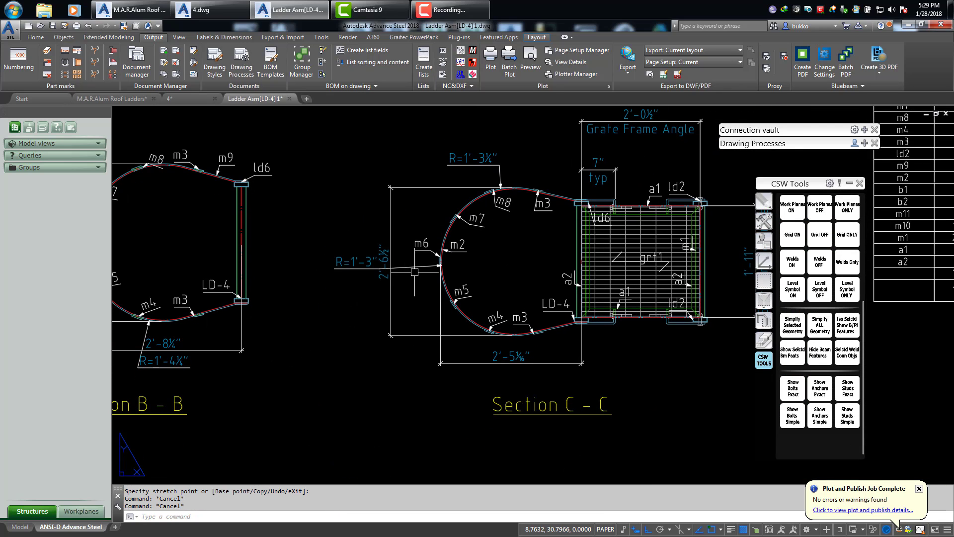
left_click(416, 268)
scroll(416, 267, "up", 4)
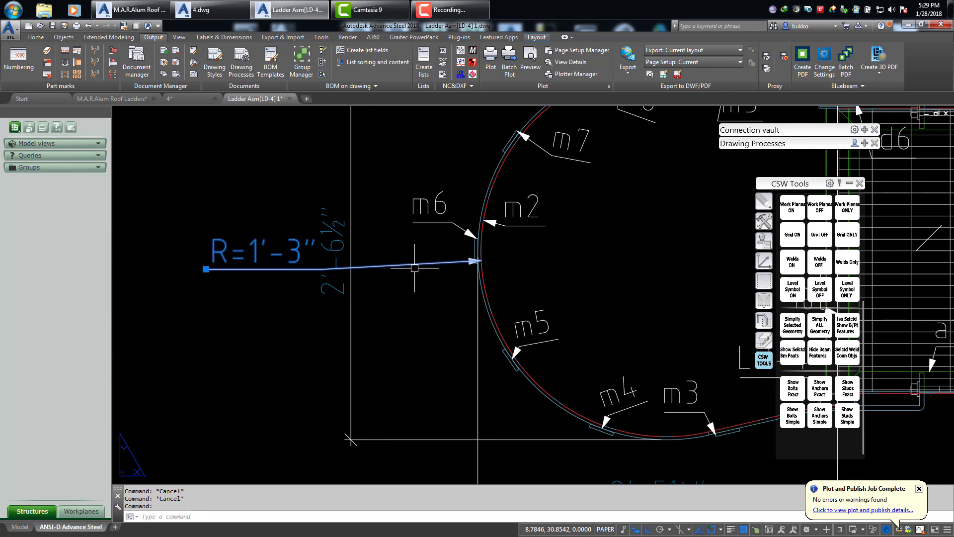
key("Delete")
scroll(426, 271, "down", 3)
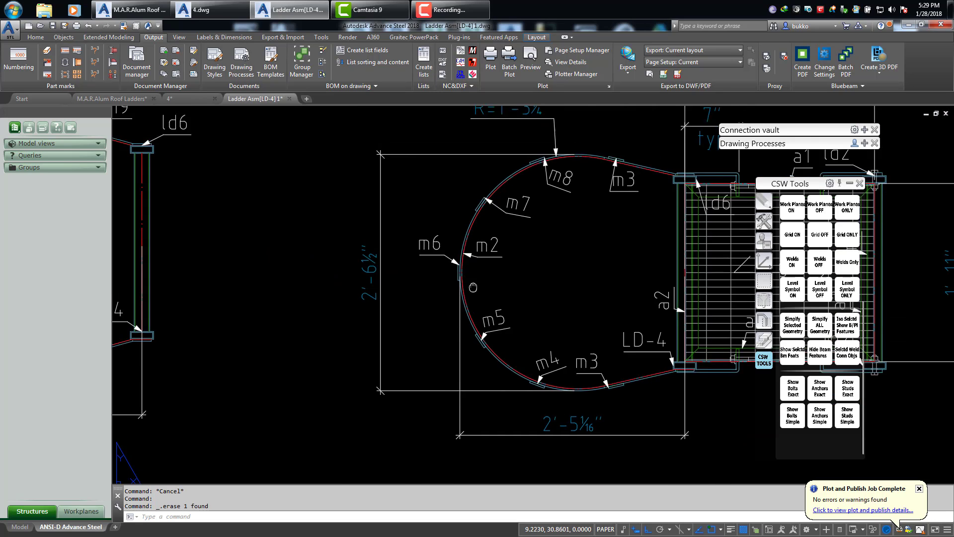
Reposition Section C-C's R=1'-3¼" label further out from the hoop, with its arrow on the arc between m8 and m7
left_click(421, 196)
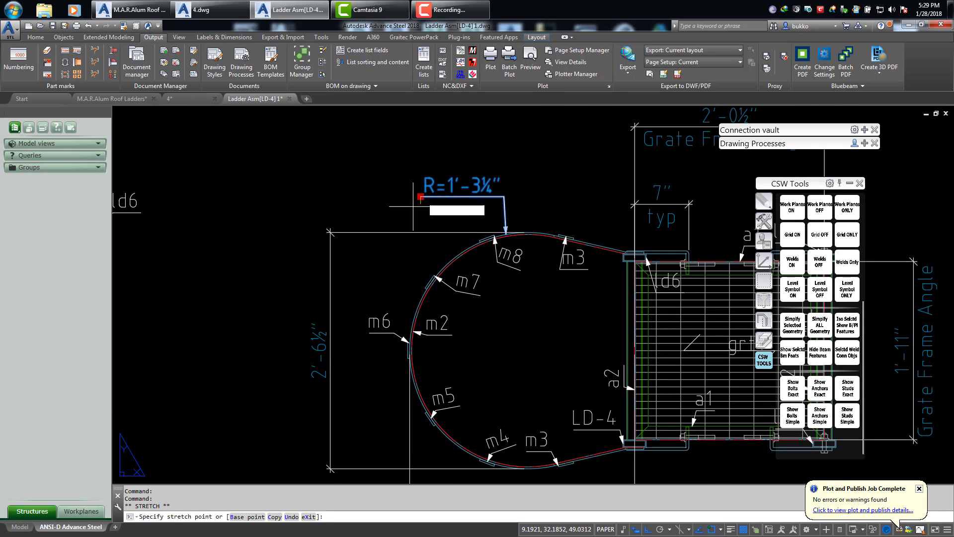
middle_click_drag(384, 297, 434, 158)
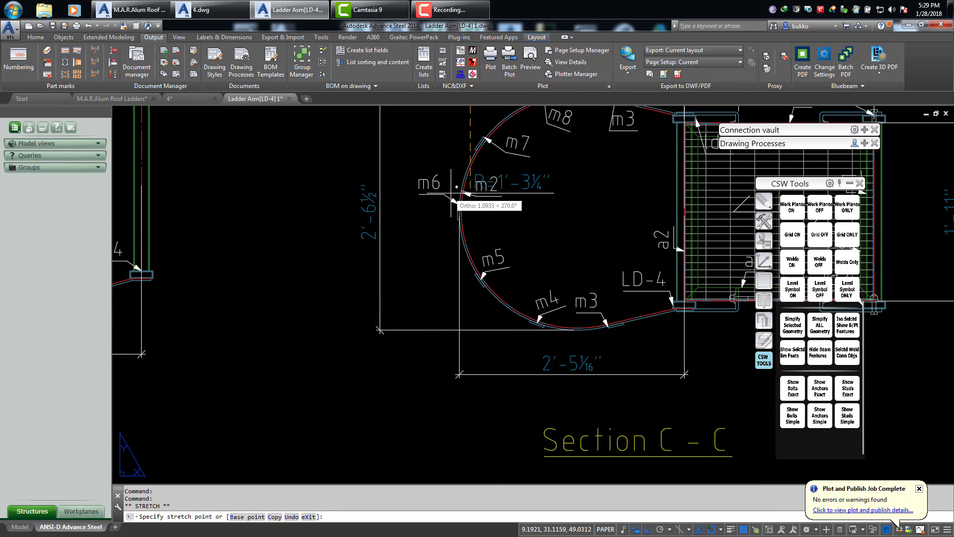
middle_click_drag(466, 119, 443, 257)
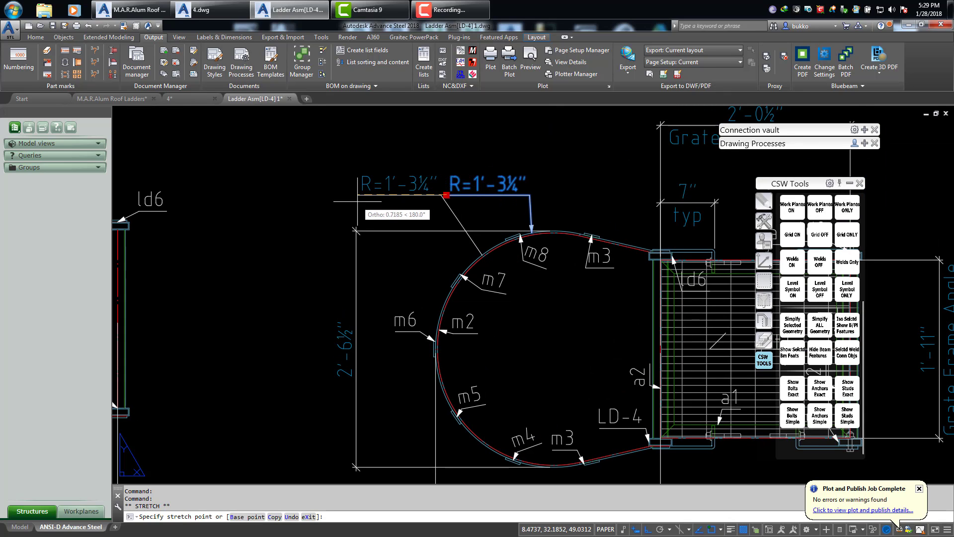
key("Escape")
key("Escape")
Check the remaining labels and dimensions around Section C-C's hoop and grate frame, including the overall hoop depth and the 7" typ dimension
middle_click_drag(433, 329, 386, 234)
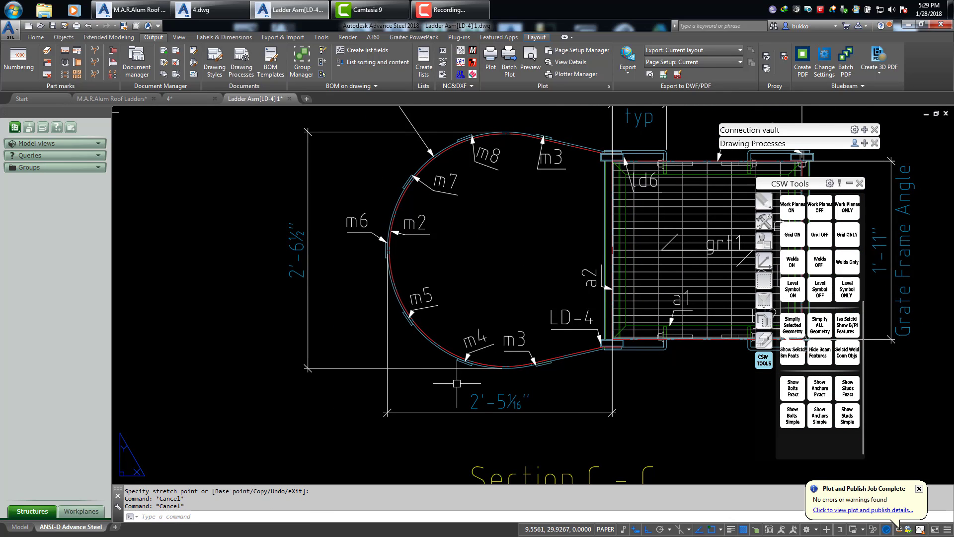
middle_click_drag(476, 383, 423, 329)
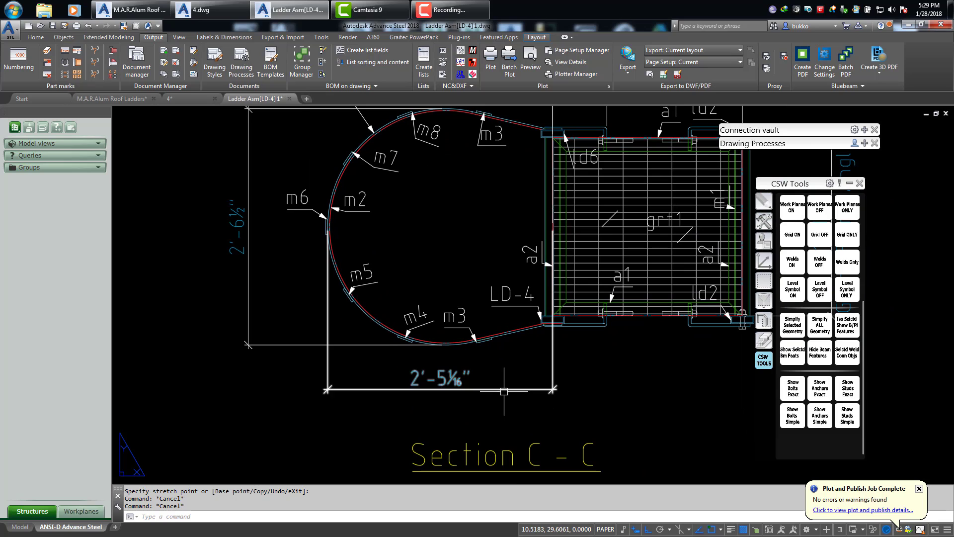
left_click(504, 390)
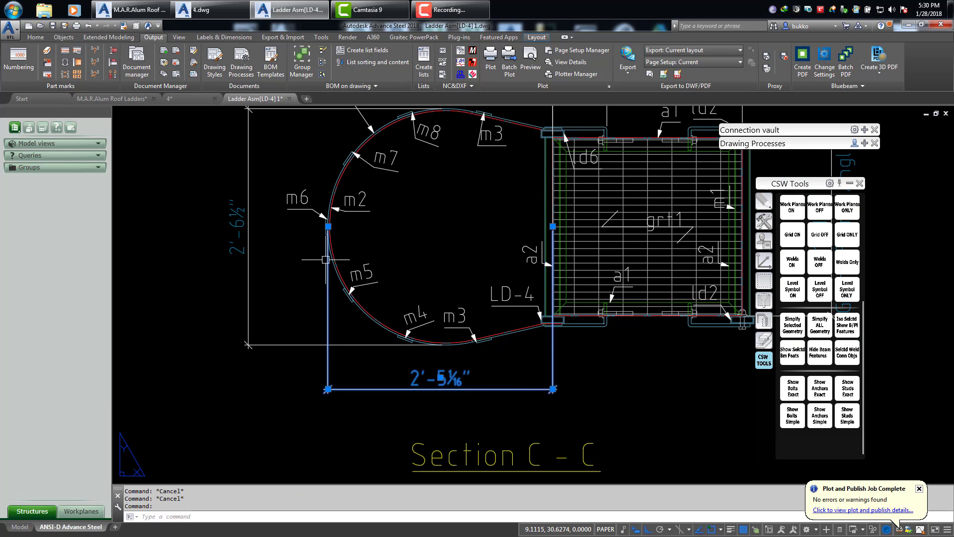
left_click(292, 269)
key("Escape")
key("Escape")
middle_click_drag(292, 283, 325, 355)
key("Escape")
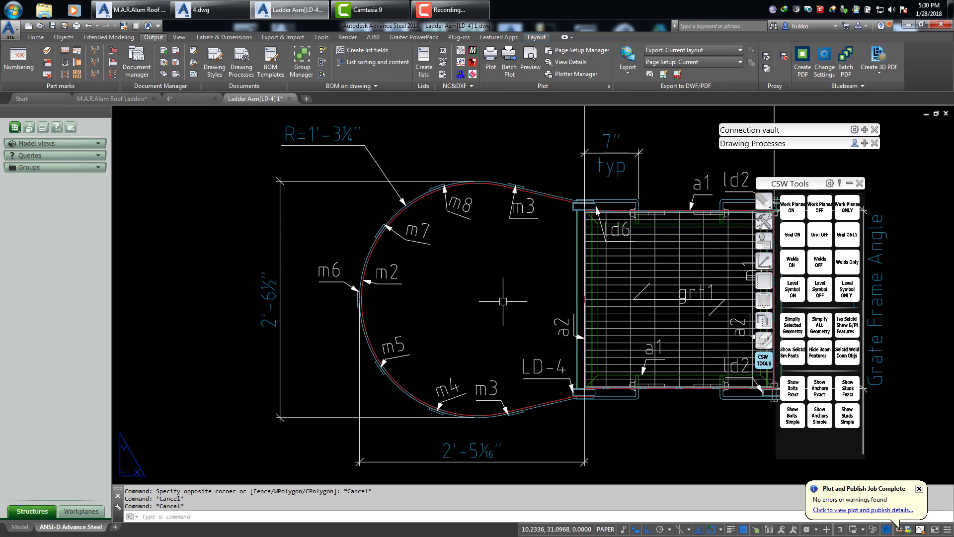
scroll(495, 283, "down", 3)
scroll(572, 214, "up", 2)
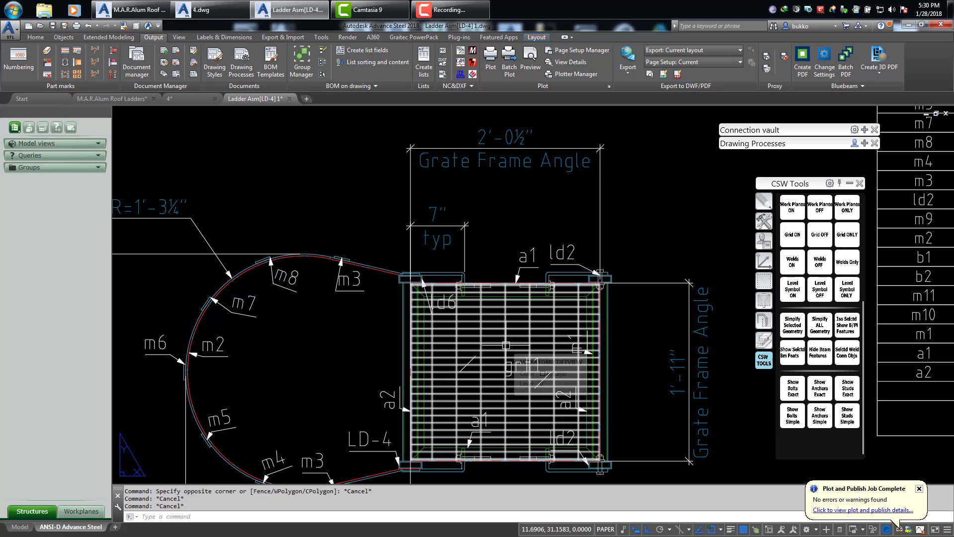
middle_click_drag(642, 330, 611, 288)
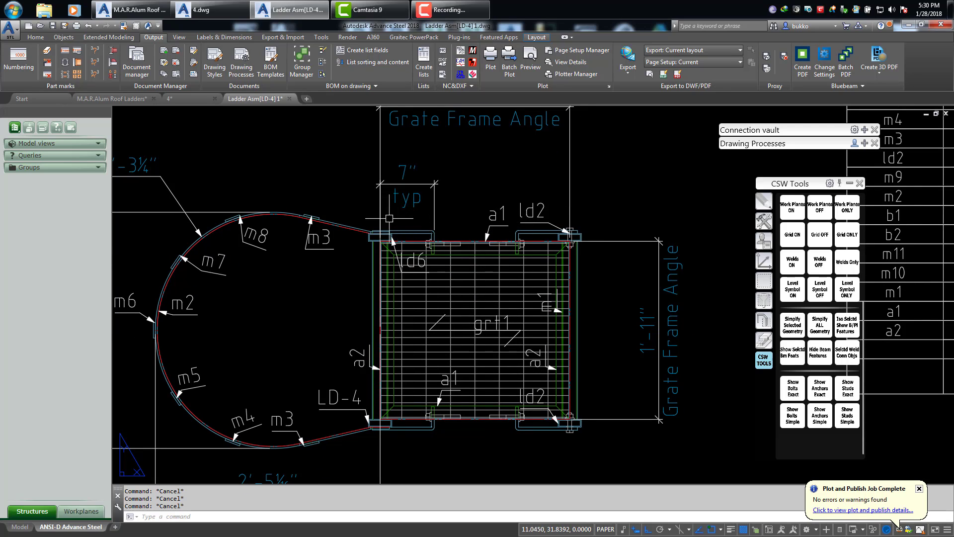
scroll(392, 206, "up", 2)
left_click(393, 176)
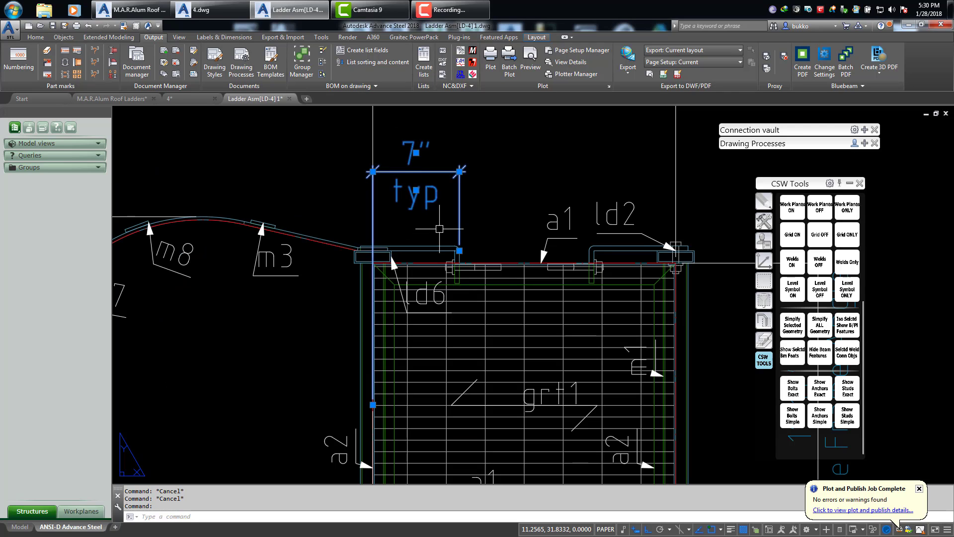
scroll(439, 229, "up", 2)
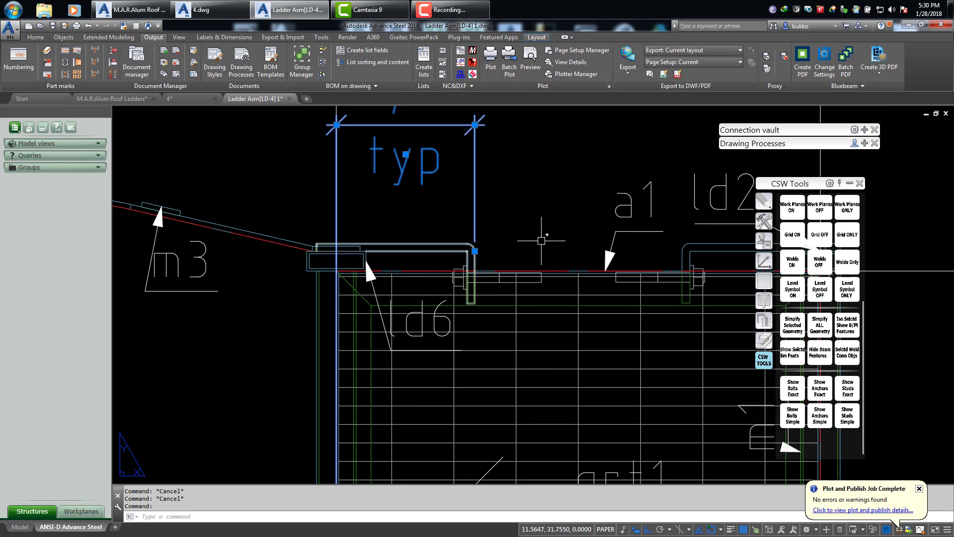
scroll(541, 241, "down", 5)
Move Section C-C's upper a1 label down inside the grating, with its arrow on the inner edge of the upper frame angle
scroll(498, 195, "up", 1)
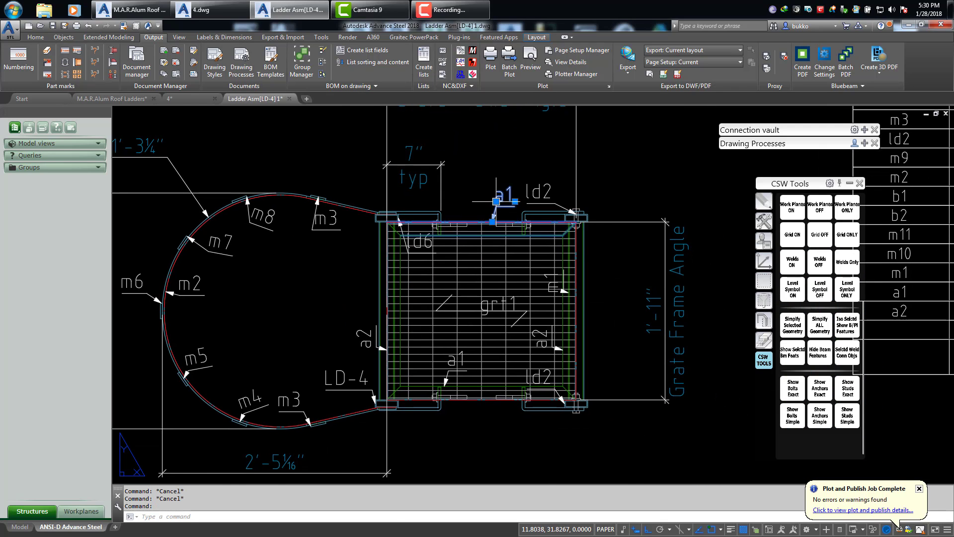
scroll(496, 201, "up", 2)
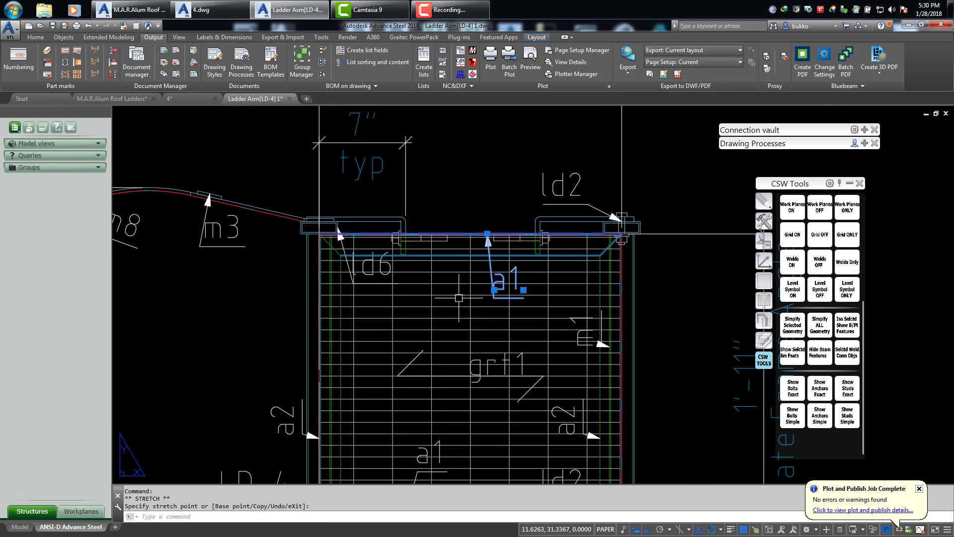
scroll(493, 279, "up", 3)
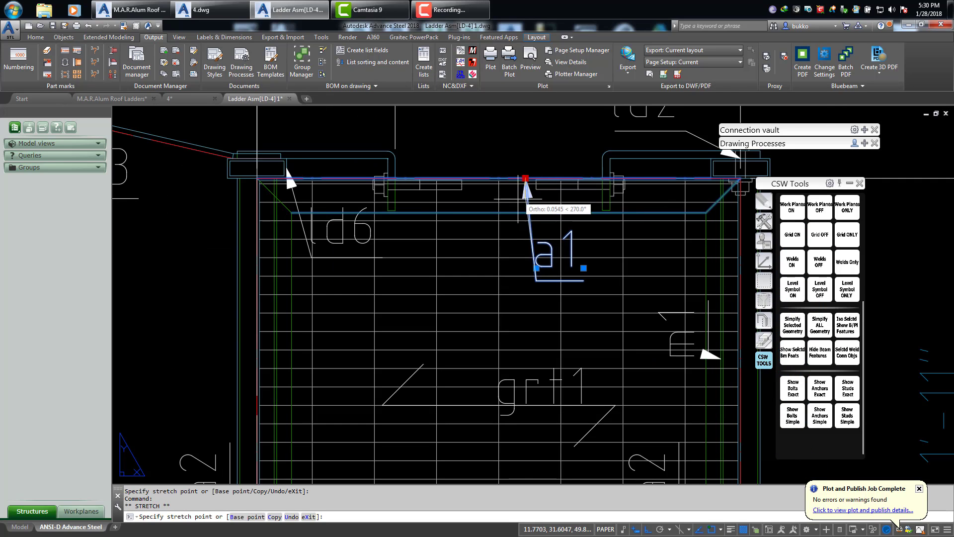
key("Escape")
key("Escape")
Move Section C-C's ld6 label off the grating into the hoop, with its arrow on the ld6 tube's lower hoop-side corner
middle_click_drag(329, 225, 492, 220)
left_click(355, 182)
key("Escape")
left_click(351, 189)
scroll(492, 220, "down", 2)
left_click(484, 229)
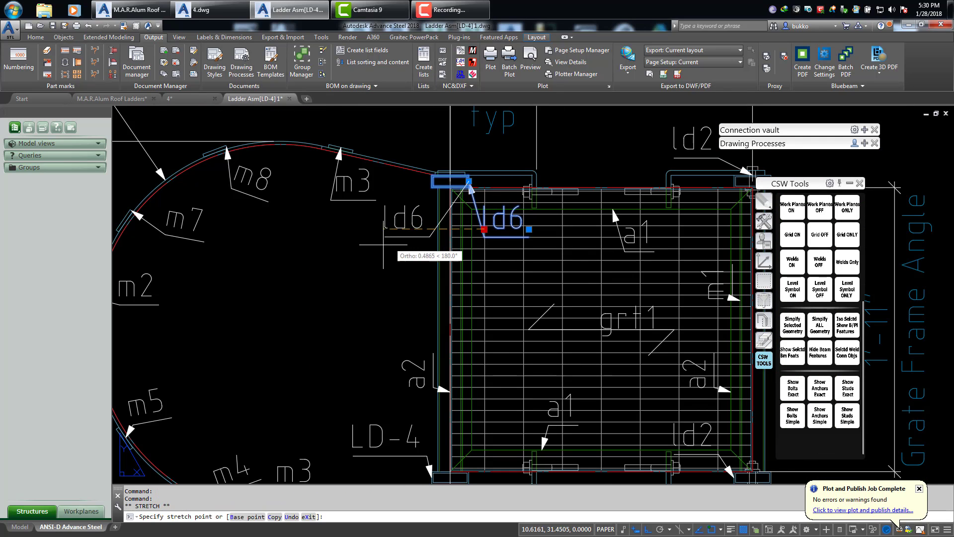
left_click(373, 229)
left_click(470, 181)
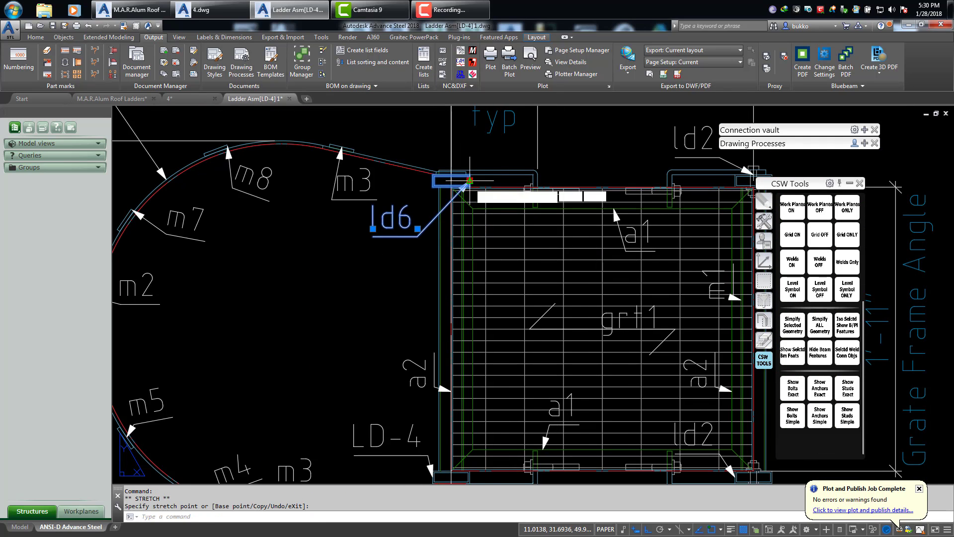
left_click(433, 187)
key("Escape")
key("Escape")
Move the hoop-side a2 label in Section C-C onto the grating, with its arrow on the inner edge of the frame angle
scroll(423, 239, "down", 2)
middle_click_drag(420, 301, 418, 262)
scroll(417, 263, "up", 2)
left_click(419, 291)
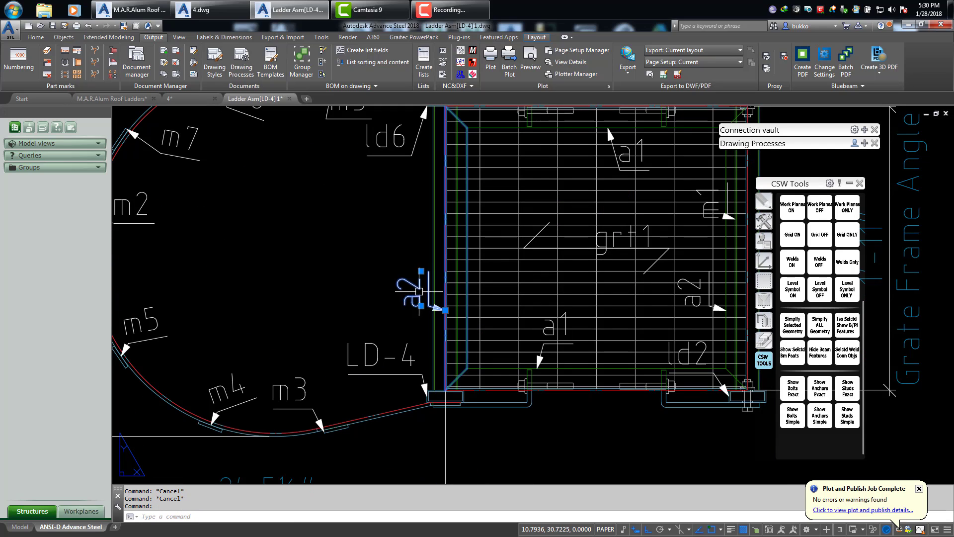
left_click(421, 305)
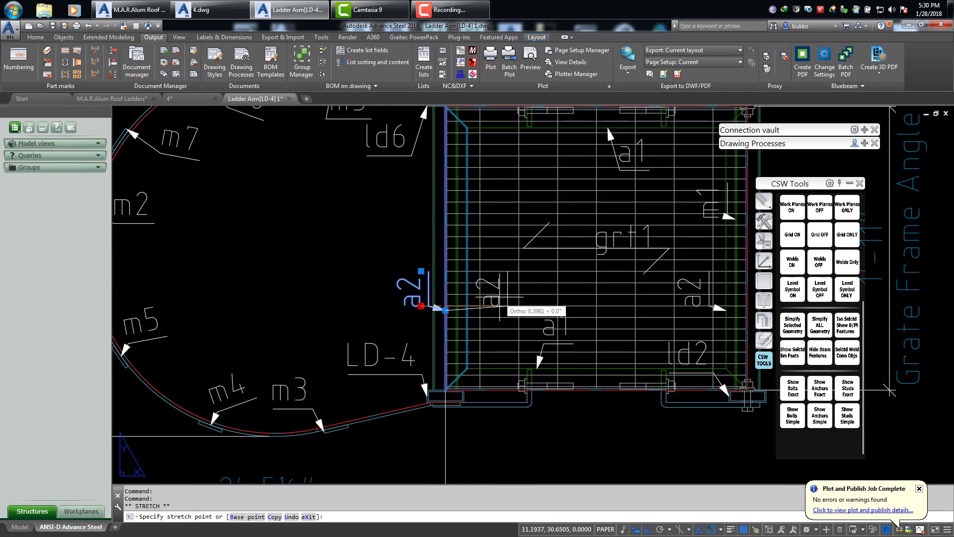
left_click(500, 284)
left_click(445, 310)
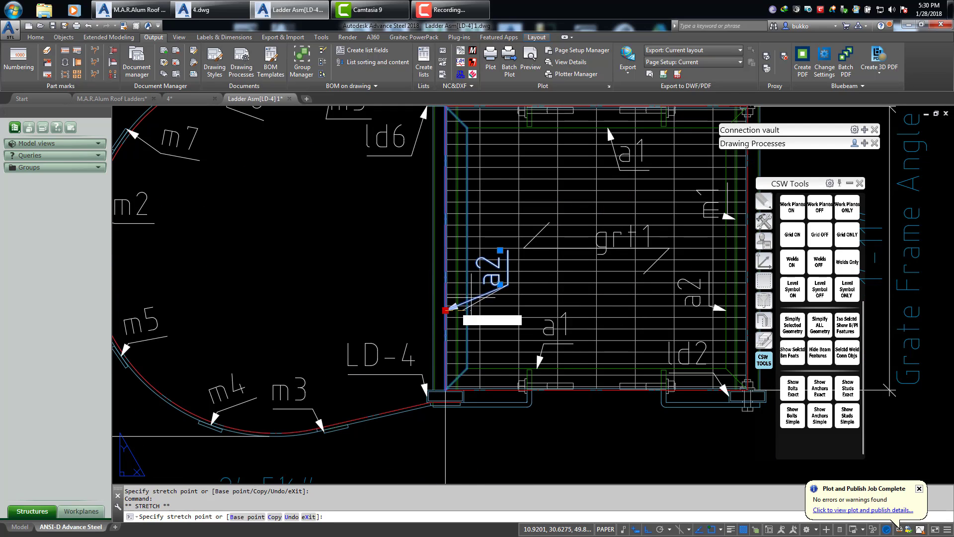
left_click(467, 299)
middle_click_drag(673, 315, 536, 346)
key("Escape")
key("Escape")
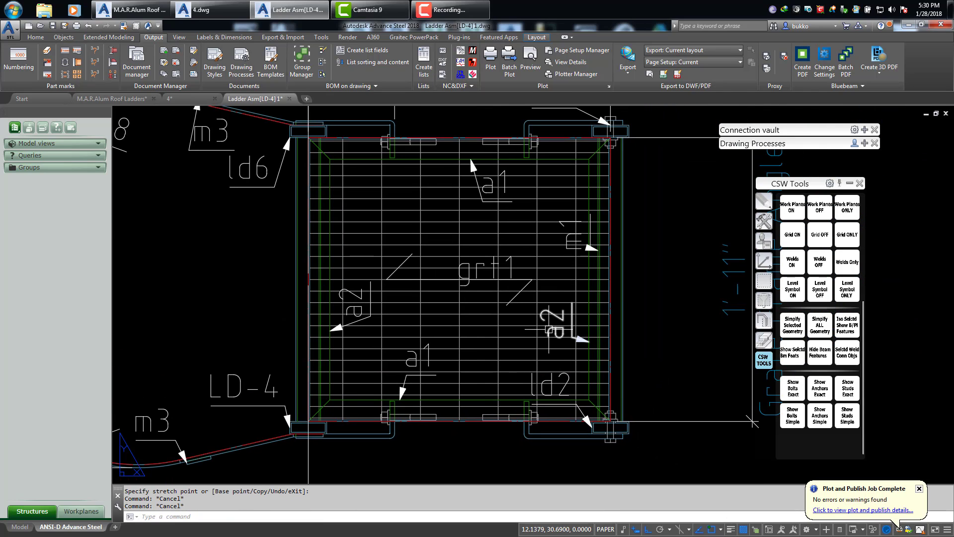
Move Section C-C's m1 label outside the grate frame, with its arrow on the outer edge of m1
left_click(574, 236)
left_click(583, 248)
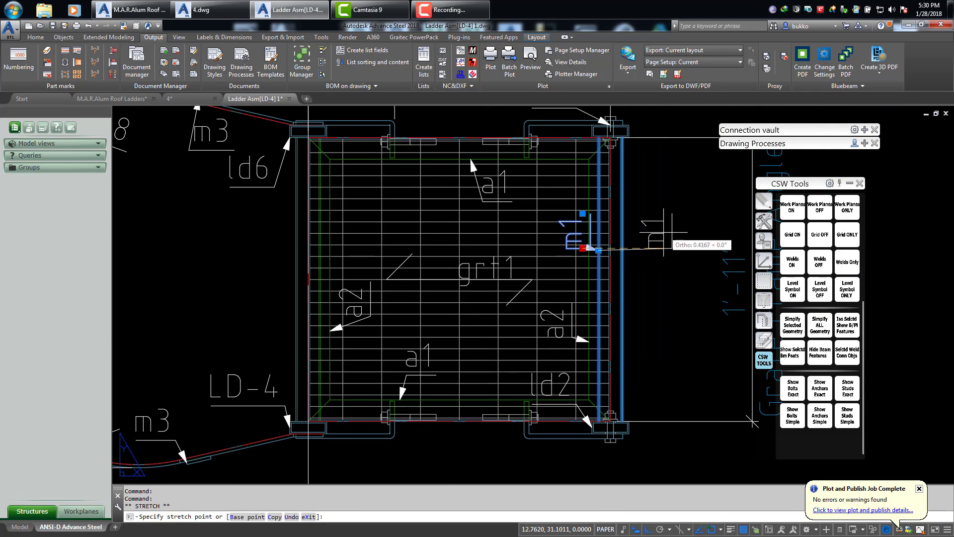
key("Escape")
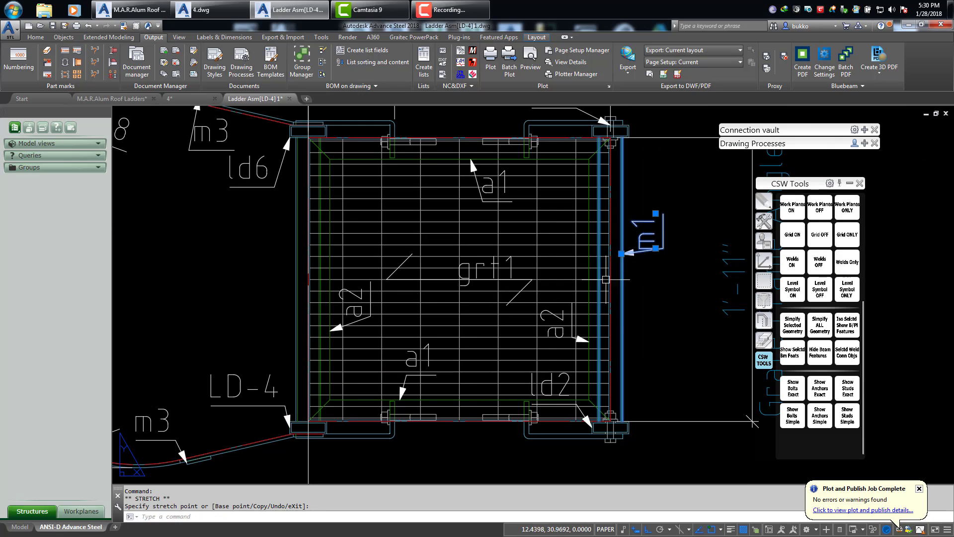
Move Section C-C's lower ld2 label outside below the frame with Ortho off, pointing its arrow at the tube's outer lower corner
middle_click_drag(556, 391, 533, 263)
left_click(530, 259)
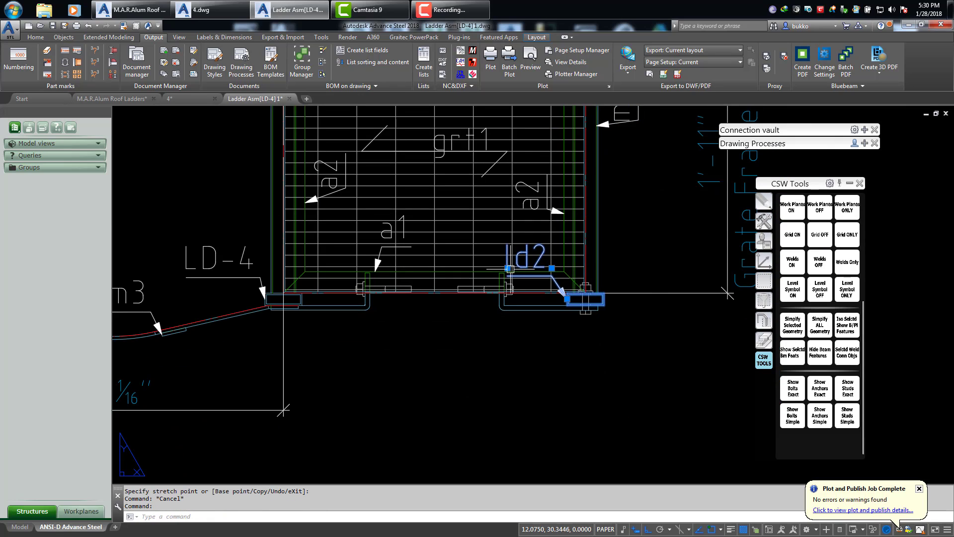
left_click(509, 268)
key("F8")
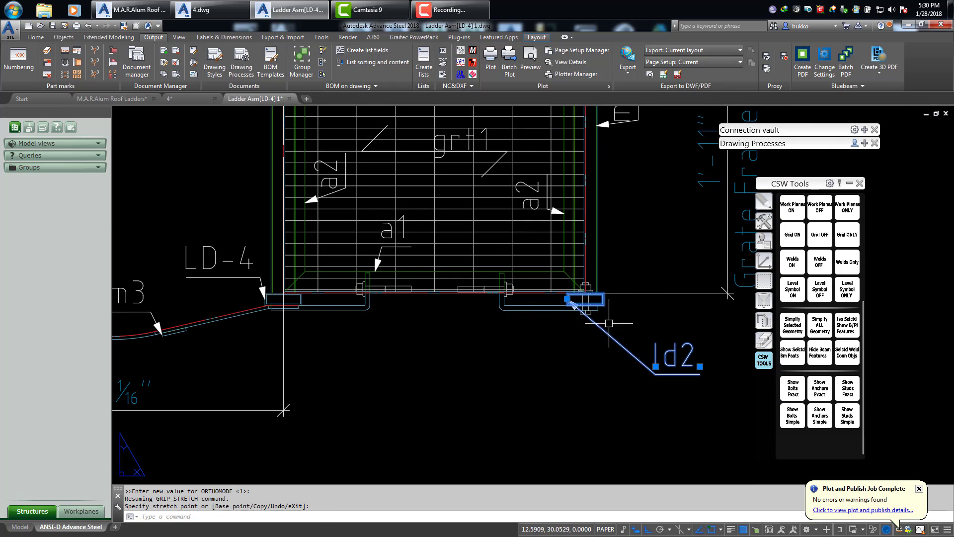
left_click(567, 299)
left_click(598, 307)
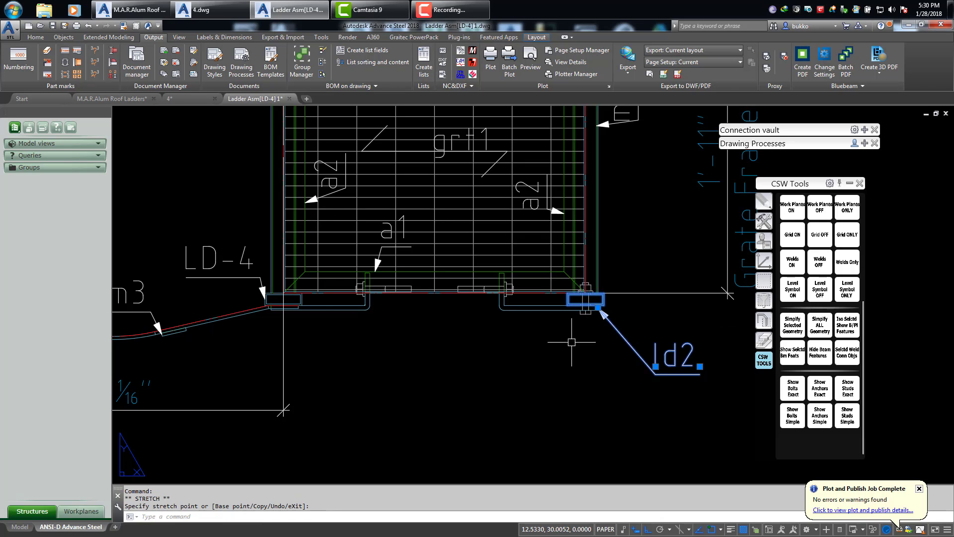
key("Escape")
key("Escape")
Move Section C-C's upper ld2 label to the outer side of the tube, clear of the grate frame
scroll(572, 342, "down", 1)
scroll(535, 289, "down", 2)
scroll(535, 290, "up", 3)
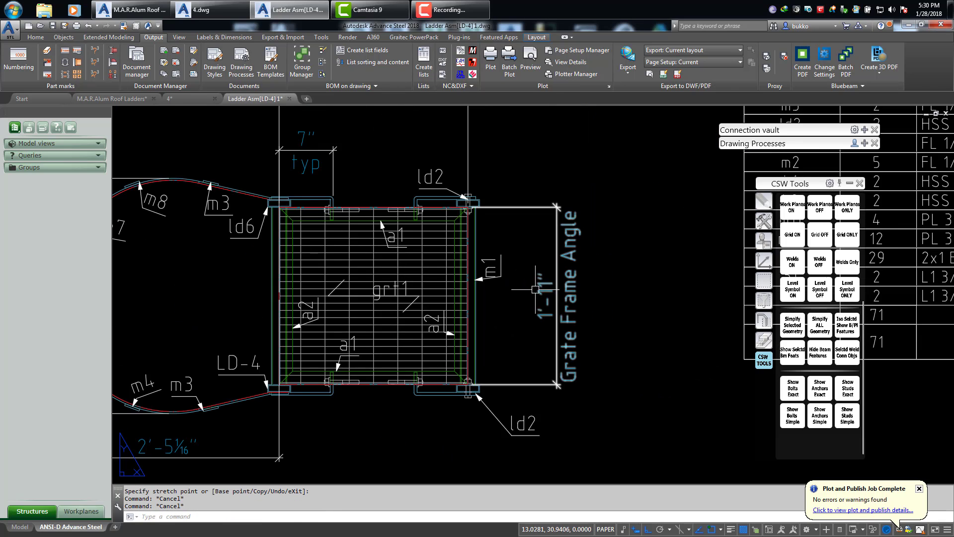
middle_click_drag(536, 289, 541, 321)
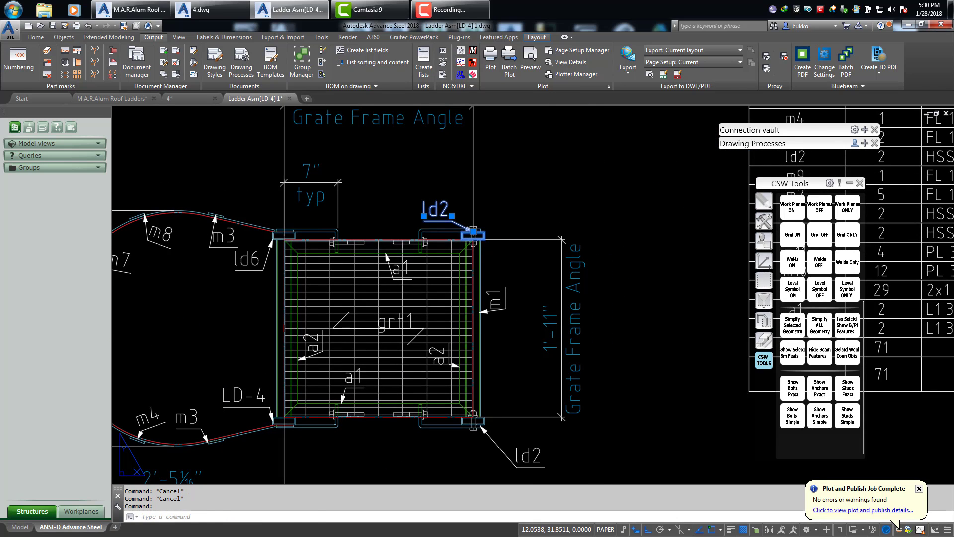
left_click(424, 216)
key("Escape")
key("Escape")
Review the labels, weld symbols and dimensions on Sections B-B and C-C and the ladder elevations below them
scroll(530, 285, "down", 4)
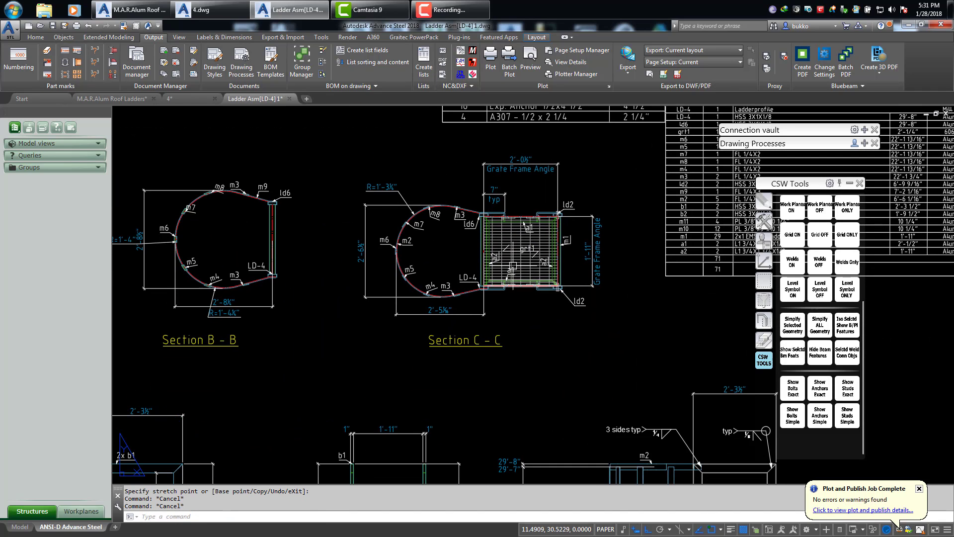
middle_click_drag(447, 319, 454, 288)
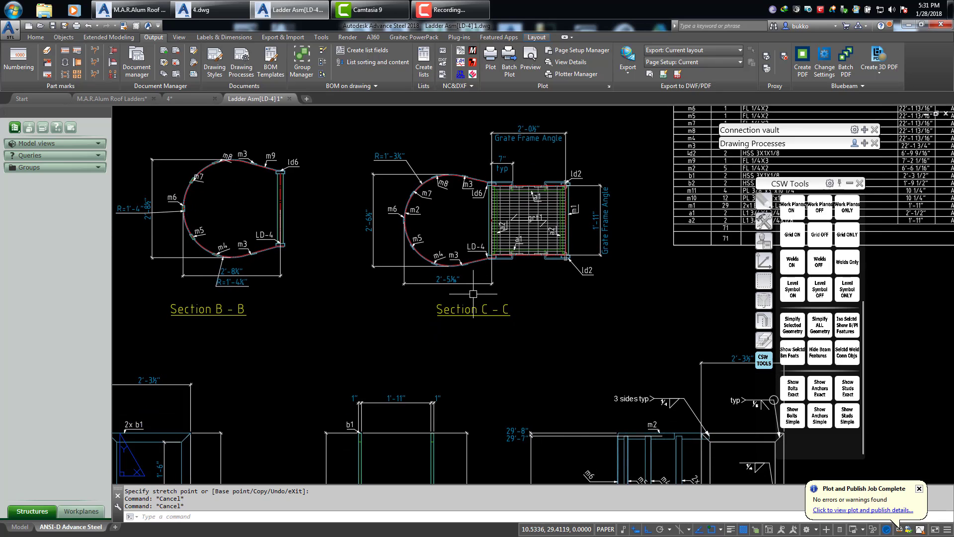
scroll(534, 218, "up", 2)
scroll(548, 318, "down", 2)
middle_click_drag(584, 364, 564, 251)
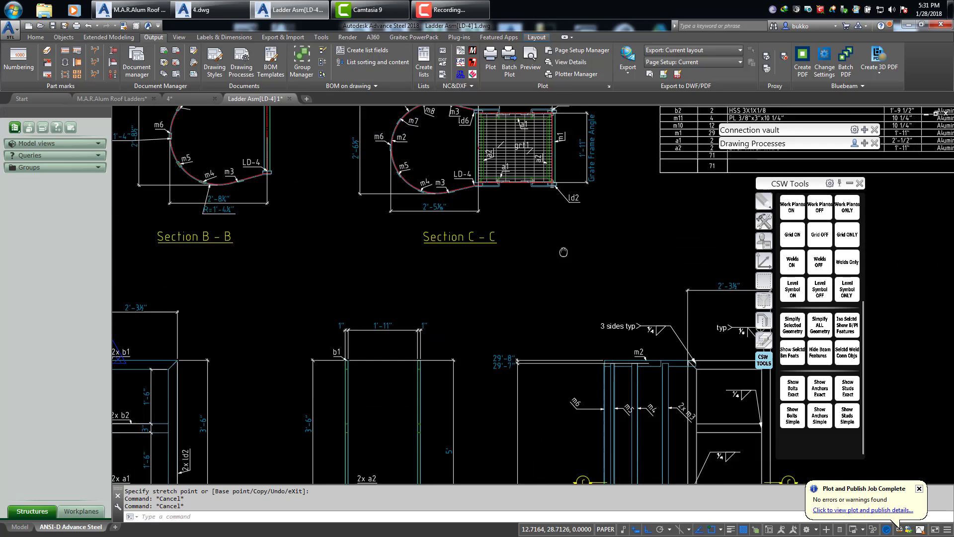
middle_click_drag(630, 329, 493, 198)
scroll(588, 347, "up", 2)
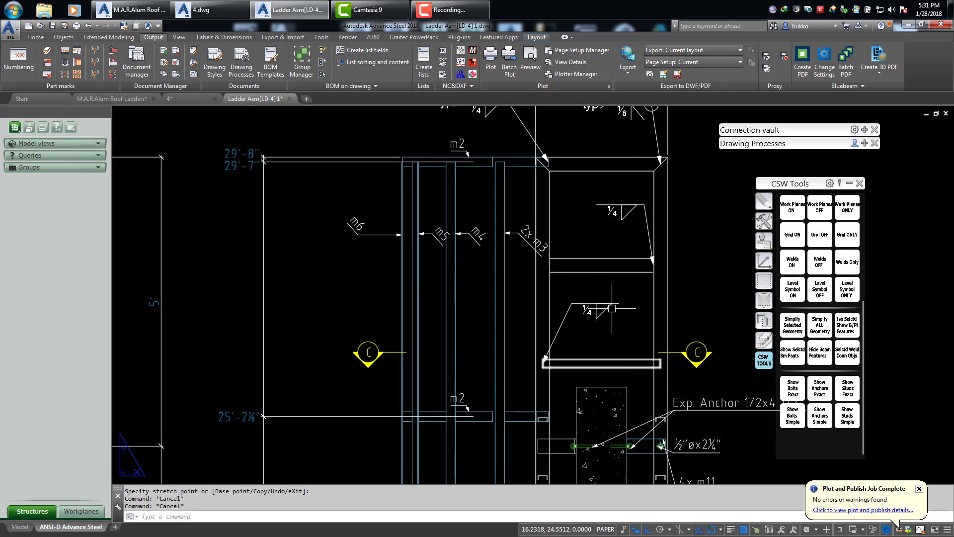
scroll(579, 323, "down", 2)
middle_click_drag(436, 322, 577, 296)
scroll(563, 245, "up", 2)
left_click(584, 241)
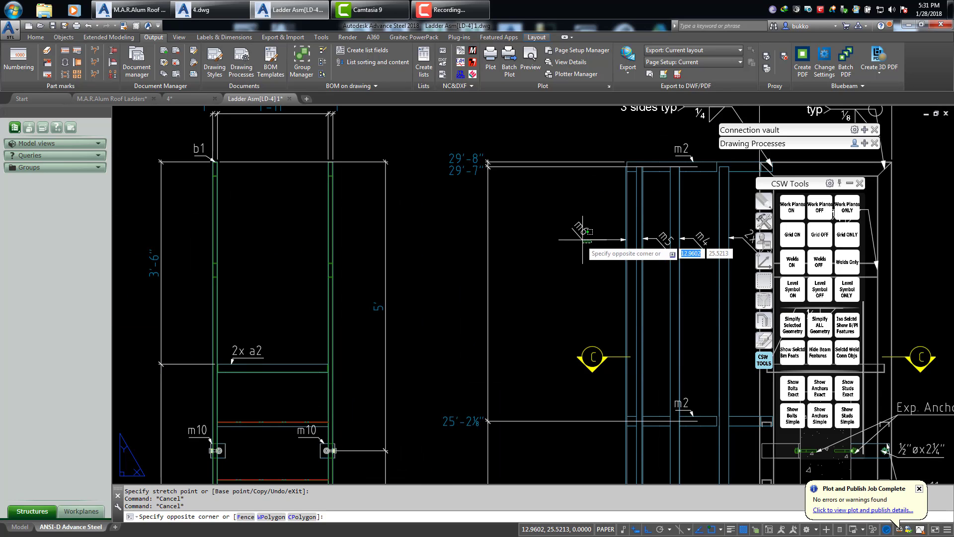
scroll(512, 302, "down", 6)
scroll(512, 302, "up", 8)
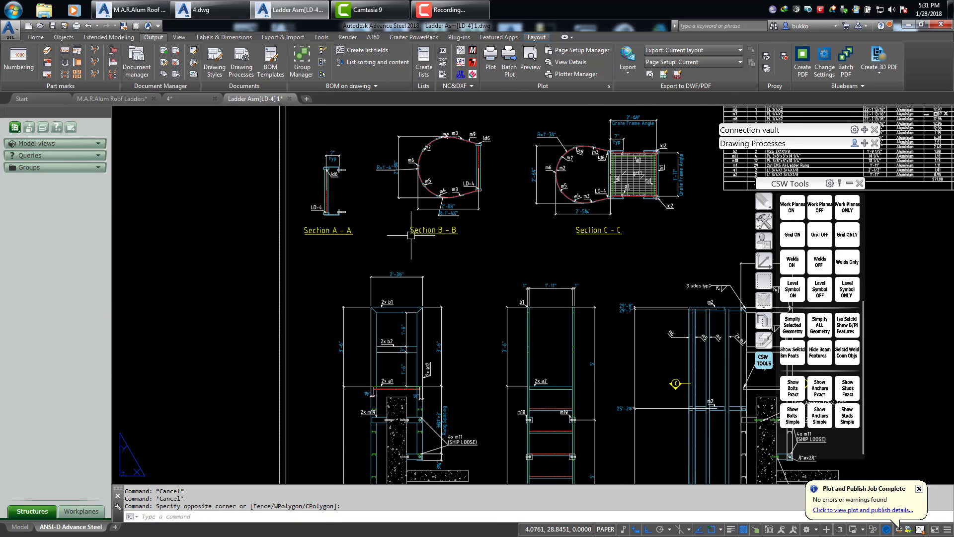
Set up a parametric arc dimension on Section C-C centred on the hoop, starting at the upper m3 bar, with its line outside the hoop
mouse_move(548, 291)
middle_mouse_down()
mouse_move(516, 308)
mouse_move(484, 282)
middle_mouse_up()
scroll(517, 305, "up", 2)
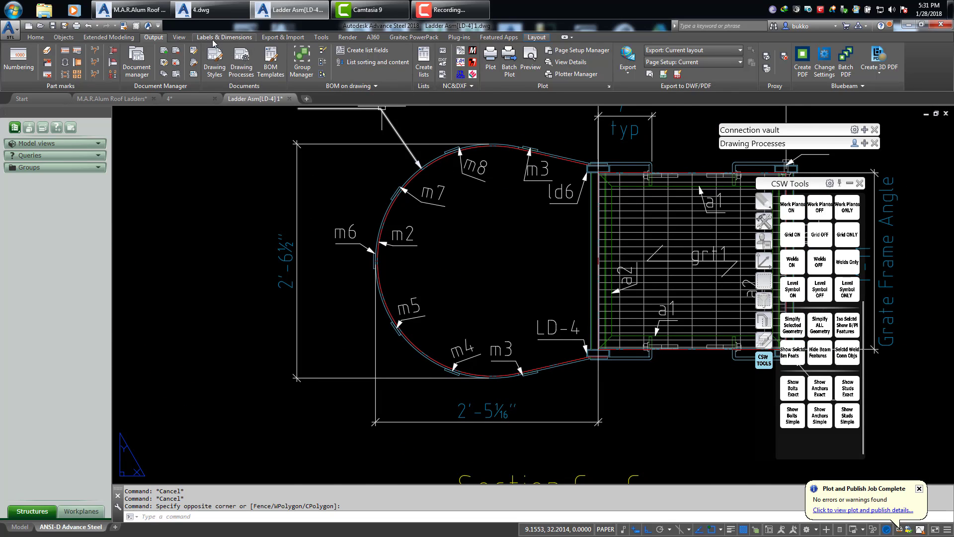
left_click(213, 39)
left_click(339, 57)
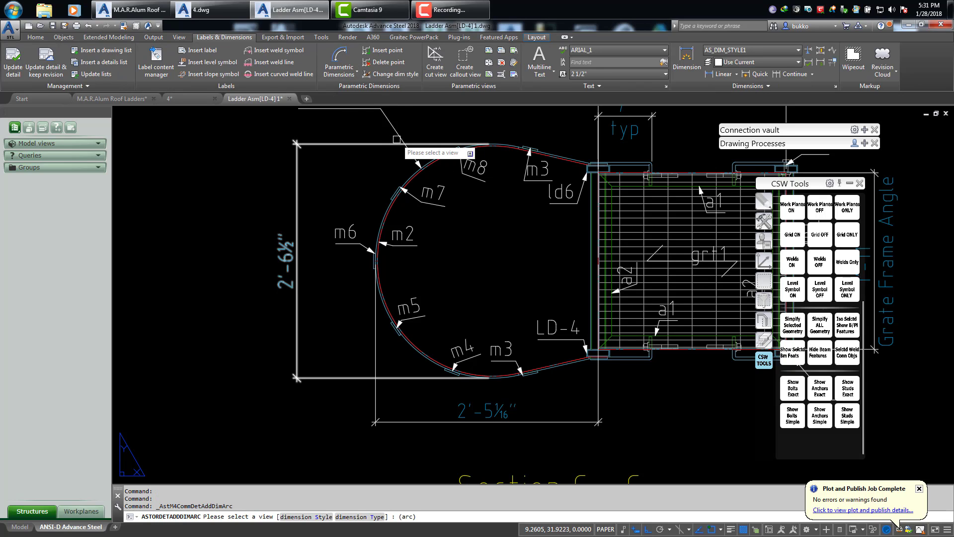
left_click(523, 152)
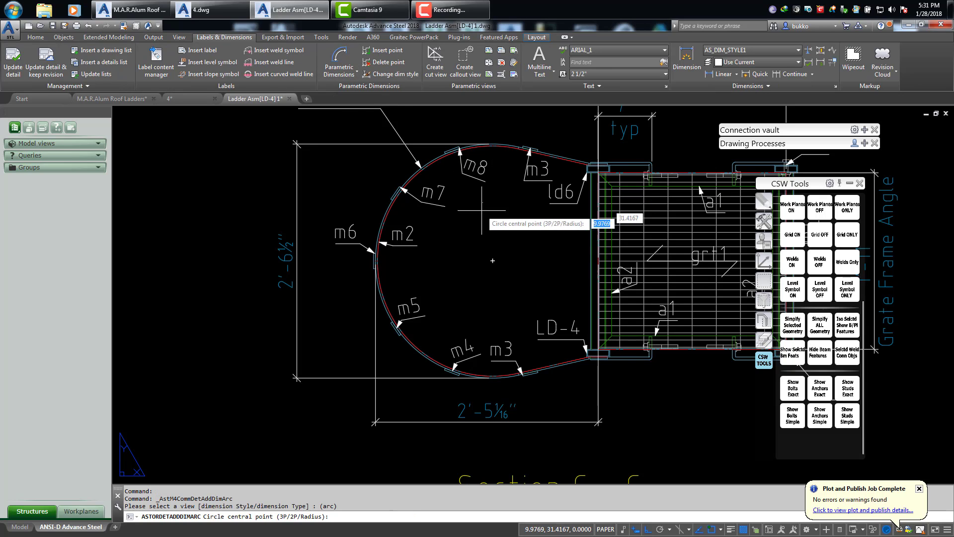
left_click(492, 260)
scroll(539, 159, "up", 6)
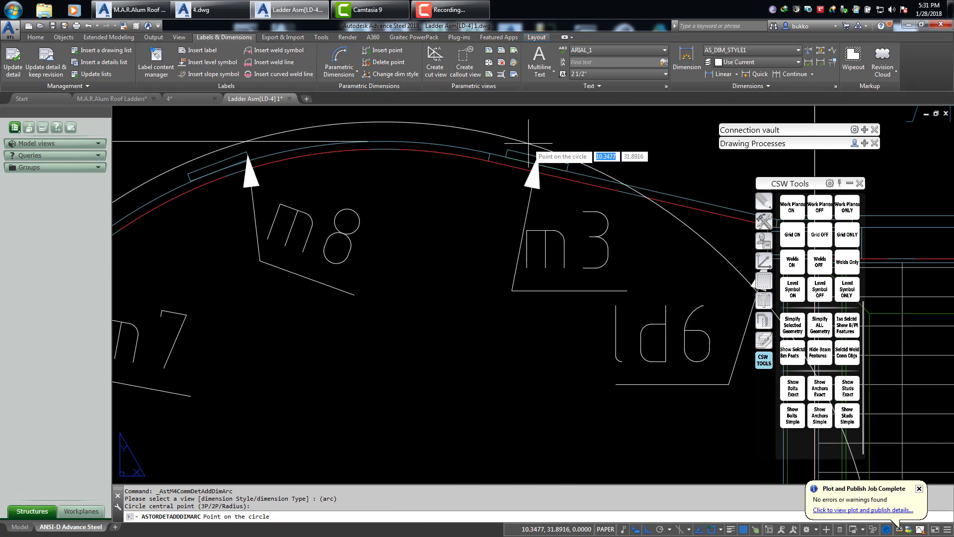
left_click(537, 174)
scroll(539, 179, "down", 5)
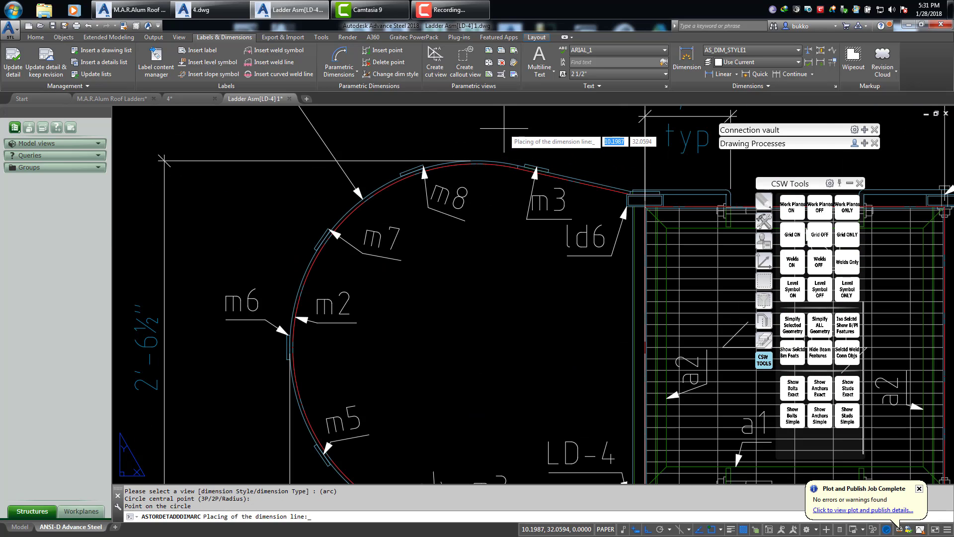
middle_click_drag(497, 126, 487, 230)
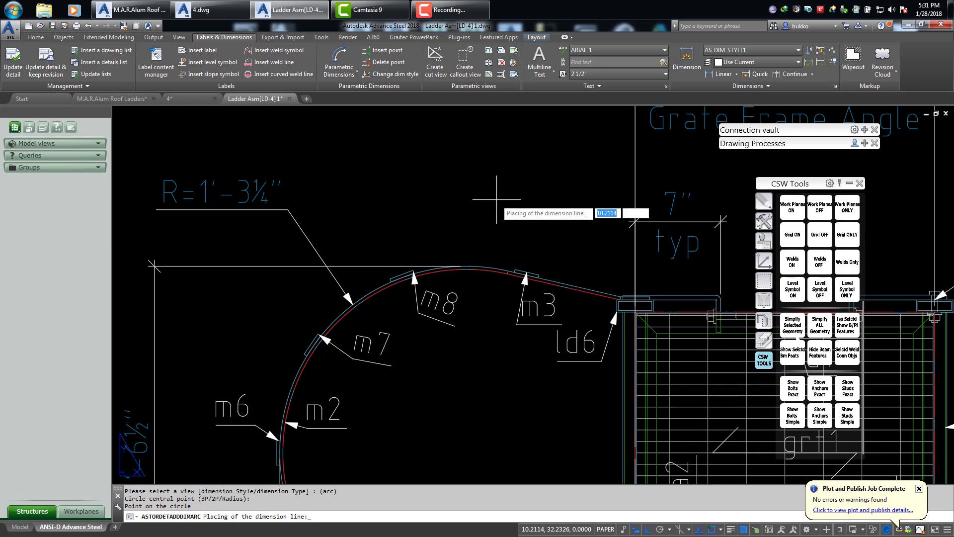
left_click(496, 198)
Add arc dimension points at the m8, m7 and m6 bars around Section C-C's hoop and finish the chain
scroll(381, 286, "up", 4)
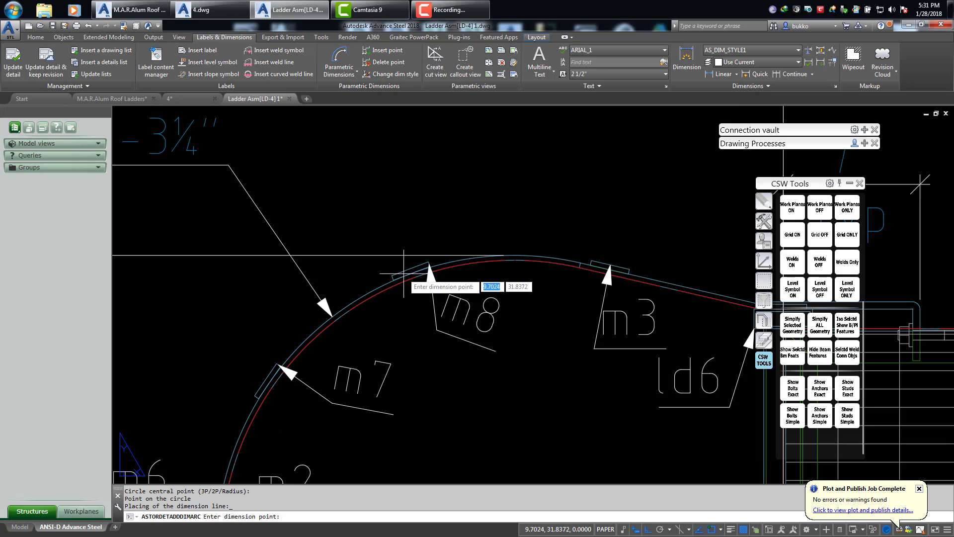
middle_click_drag(324, 349, 417, 209)
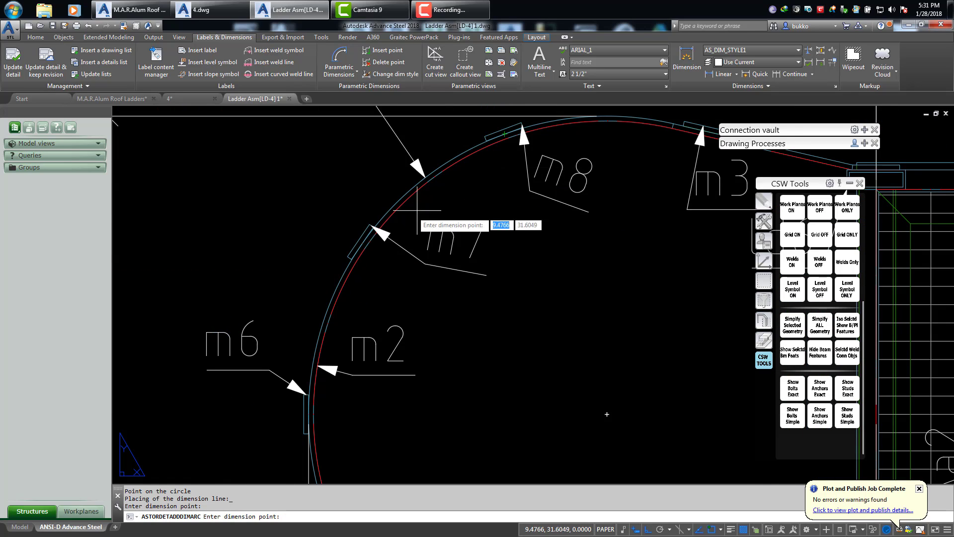
left_click(364, 245)
middle_click_drag(607, 414, 685, 274)
scroll(381, 268, "up", 2)
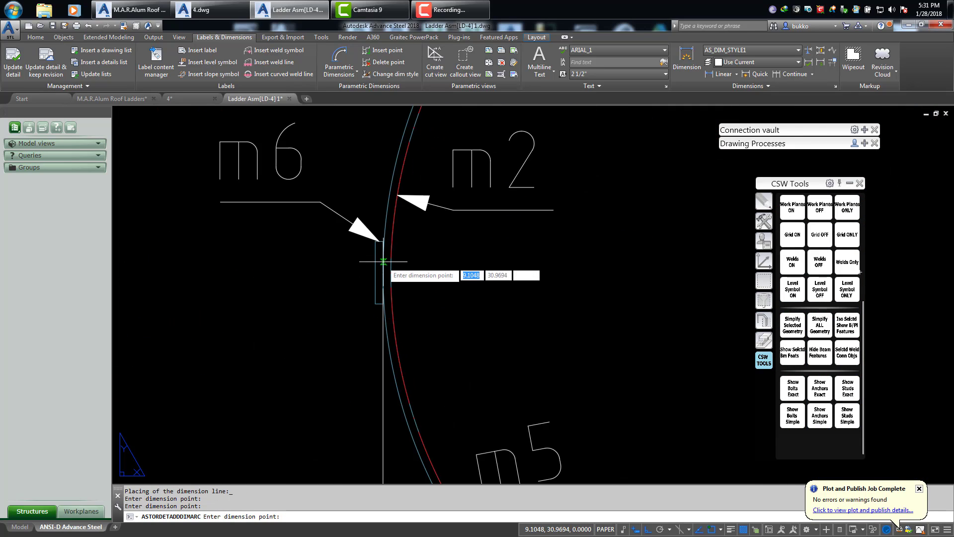
left_click(383, 273)
scroll(405, 262, "down", 3)
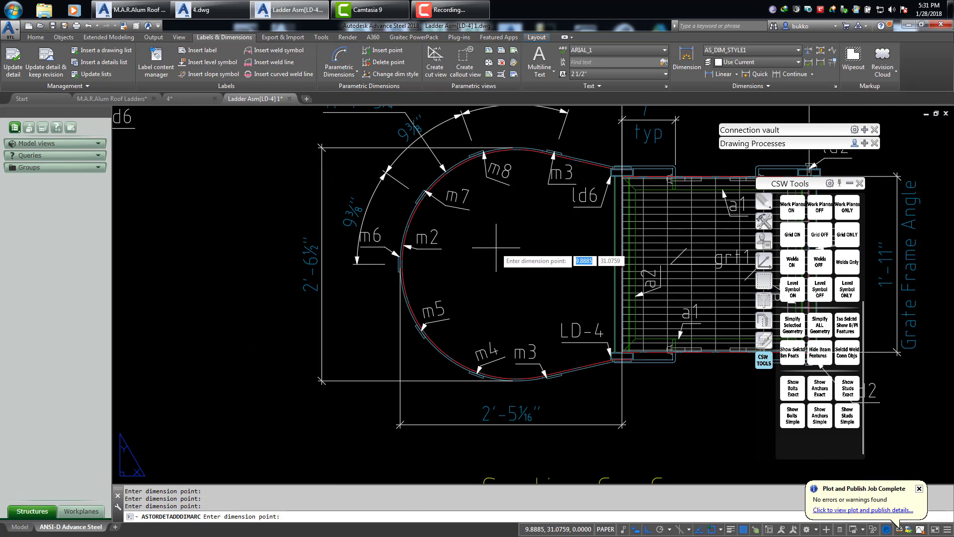
right_click(497, 248)
right_click(494, 246)
key("Escape")
Move Section C-C's R=1'-3¼" label above the new arc dimensions, keeping its arrow on the hoop between m7 and m8
middle_click_drag(488, 239, 485, 317)
left_click(371, 186)
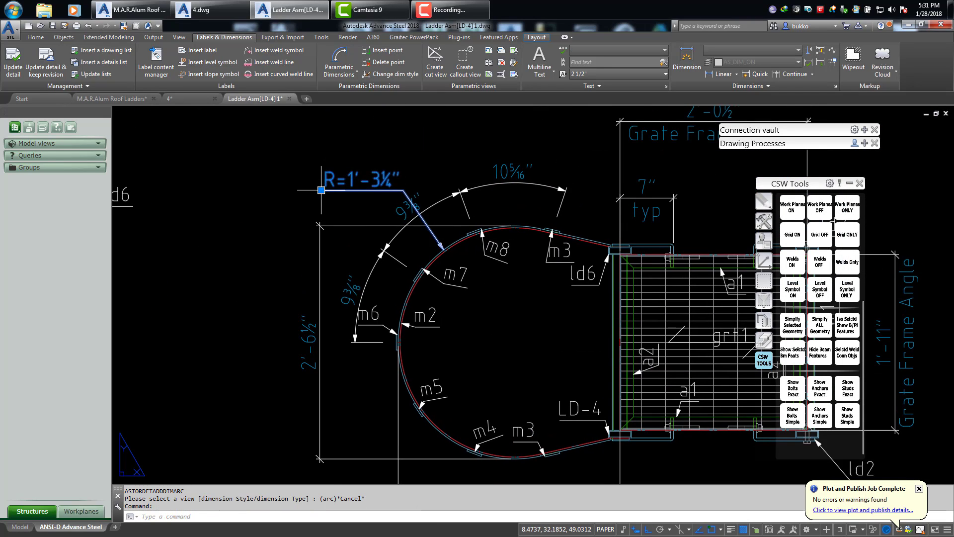
left_click(321, 190)
left_click(334, 157)
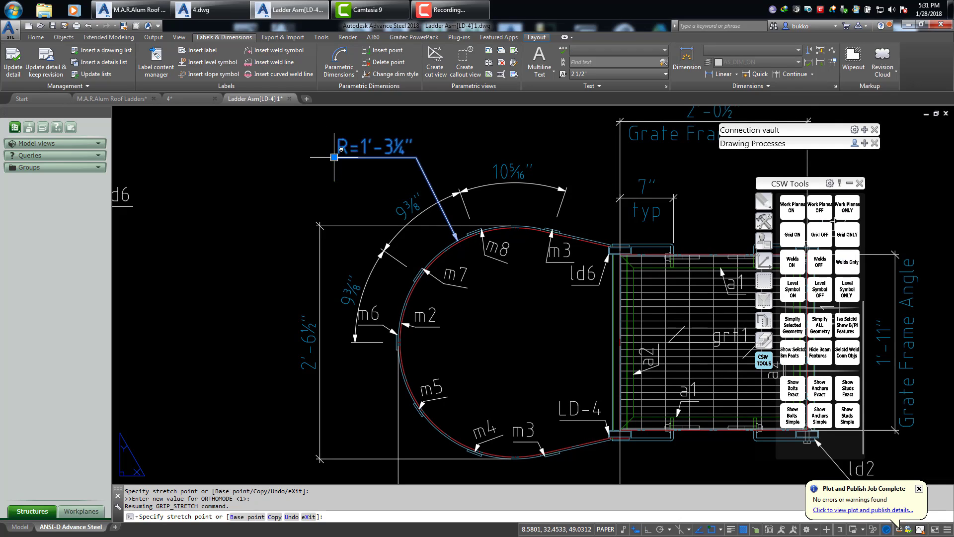
key("Escape")
Set up a slope linear dimension on Section C-C, with its direction along the hoop's upper straight sloping run between m3 and ld6
left_click(560, 188)
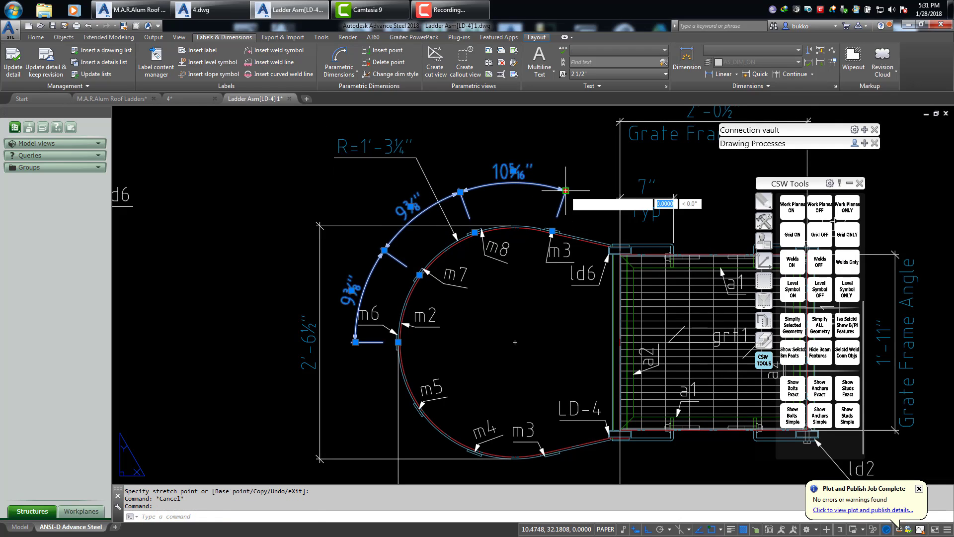
key("Escape")
scroll(580, 229, "up", 3)
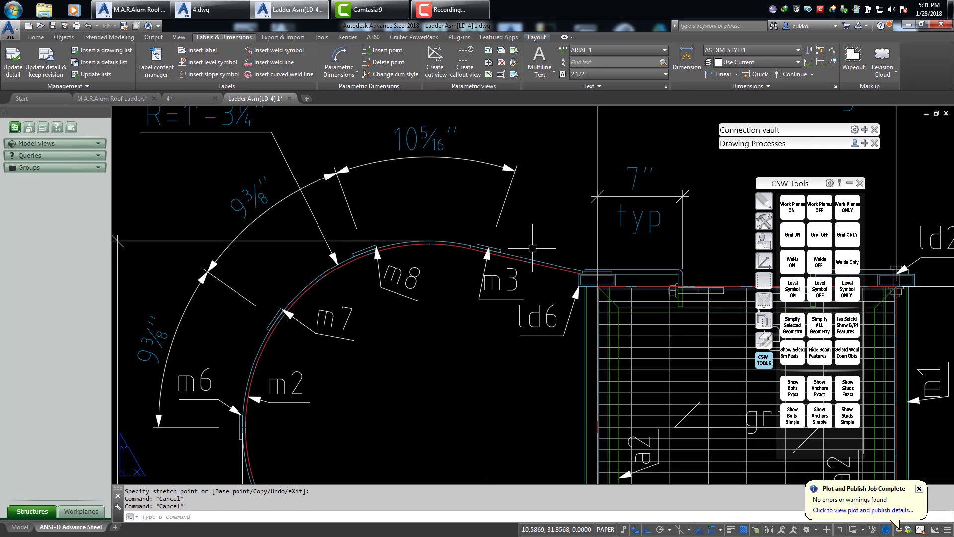
right_click(527, 234)
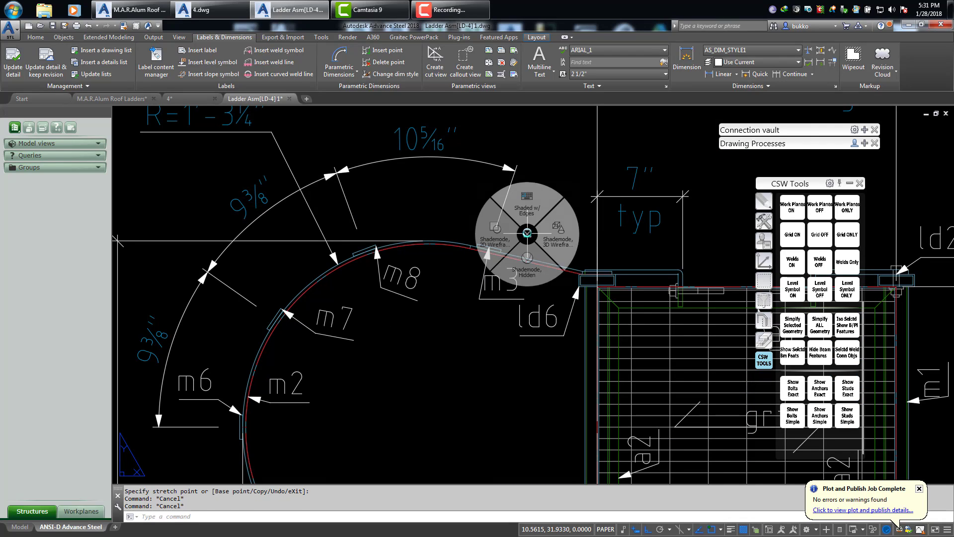
left_click(527, 234)
right_click(537, 221)
left_click(499, 221)
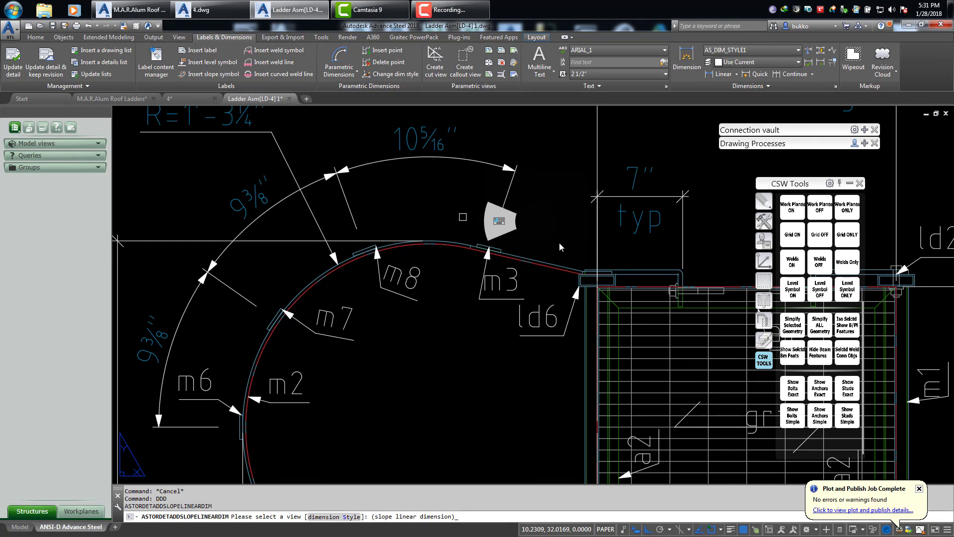
left_click(522, 254)
left_click(519, 256)
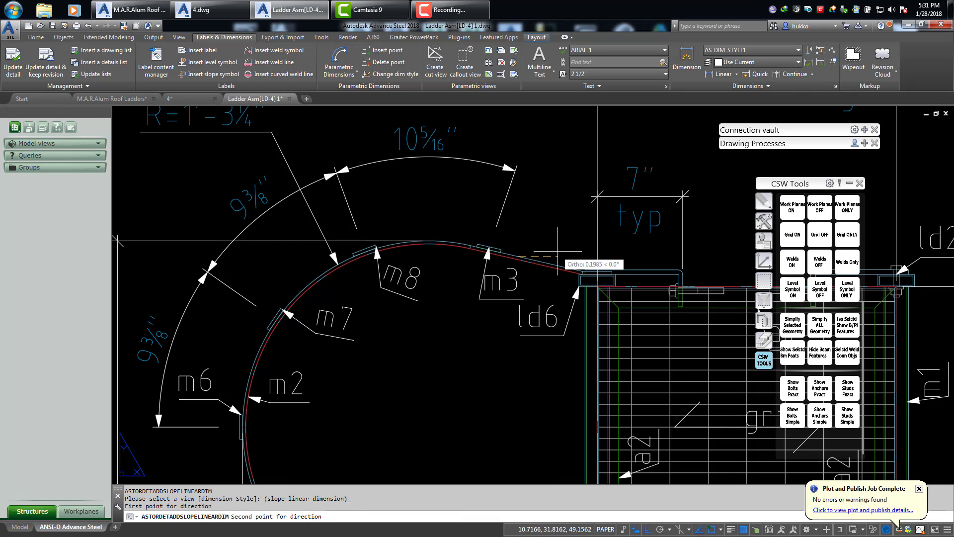
left_click(556, 265)
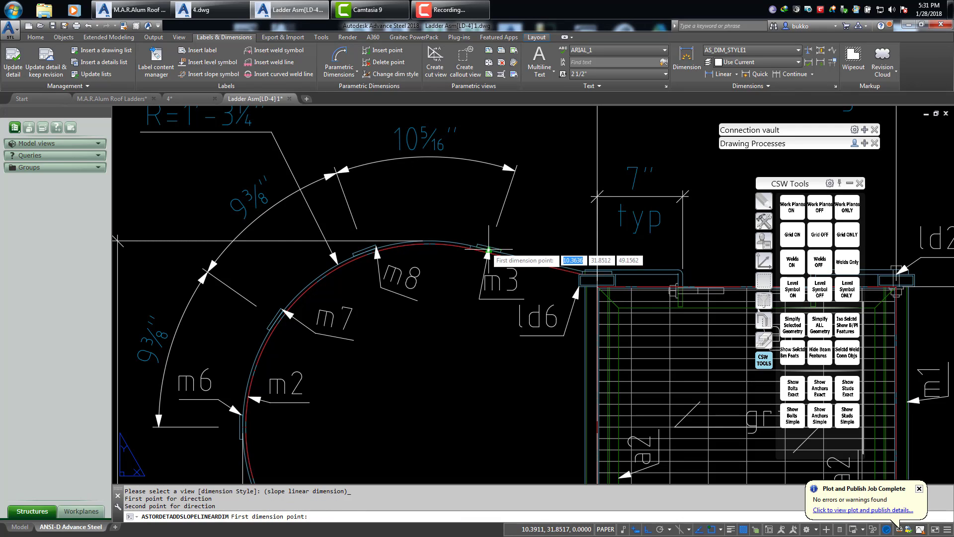
Add the slope dimension's points at the upper m3 bar and the ld6 end, place its line above the sloping run and finish
left_click(490, 247)
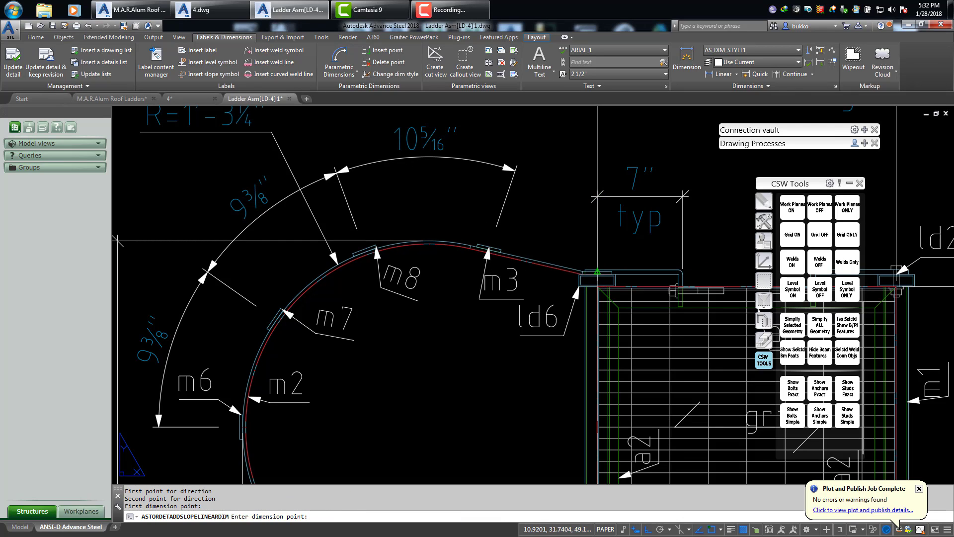
left_click(595, 269)
left_click(508, 213)
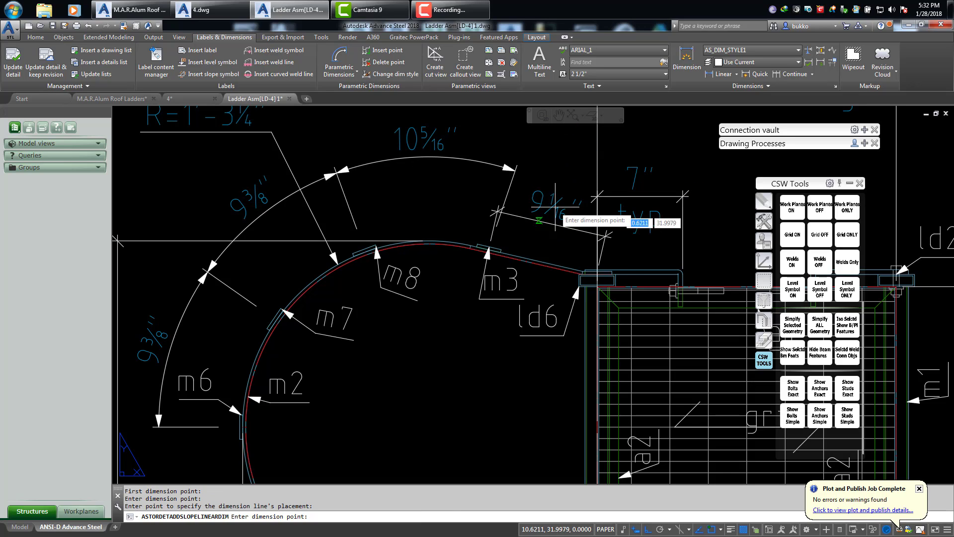
key("Return")
key("Escape")
key("Escape")
scroll(525, 175, "down", 4)
key("Escape")
mouse_move(433, 323)
middle_mouse_down()
mouse_move(543, 305)
mouse_move(536, 313)
mouse_move(740, 347)
middle_mouse_up()
scroll(451, 273, "up", 3)
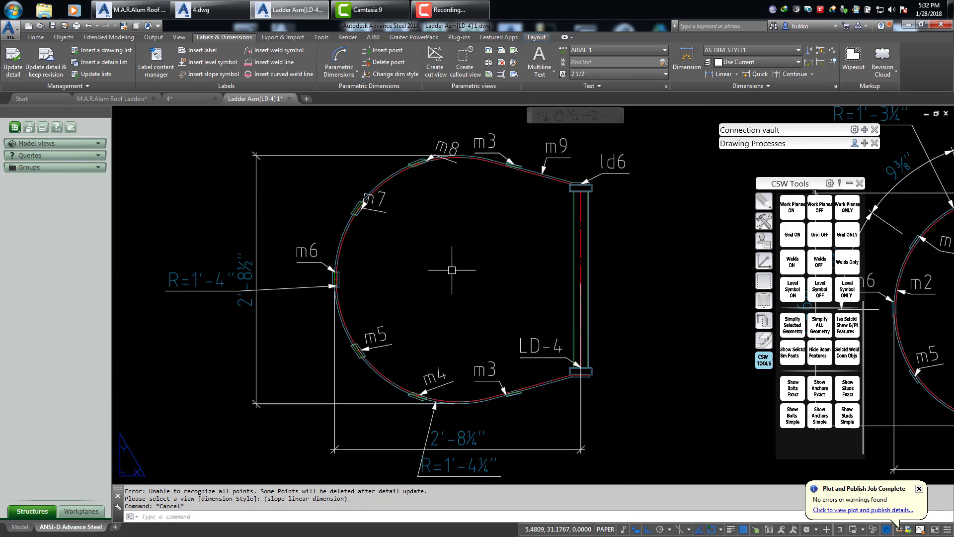
Start a parametric arc dimension on the Section B-B cage, defining its circle by centre and rim point and placing the line outside the arc
middle_click_drag(465, 265, 525, 295)
key("Escape")
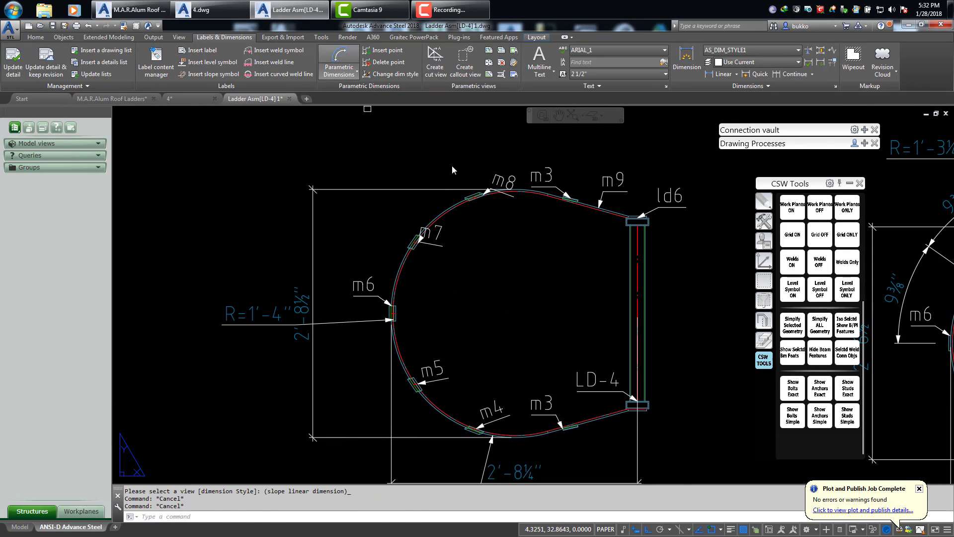
left_click(452, 210)
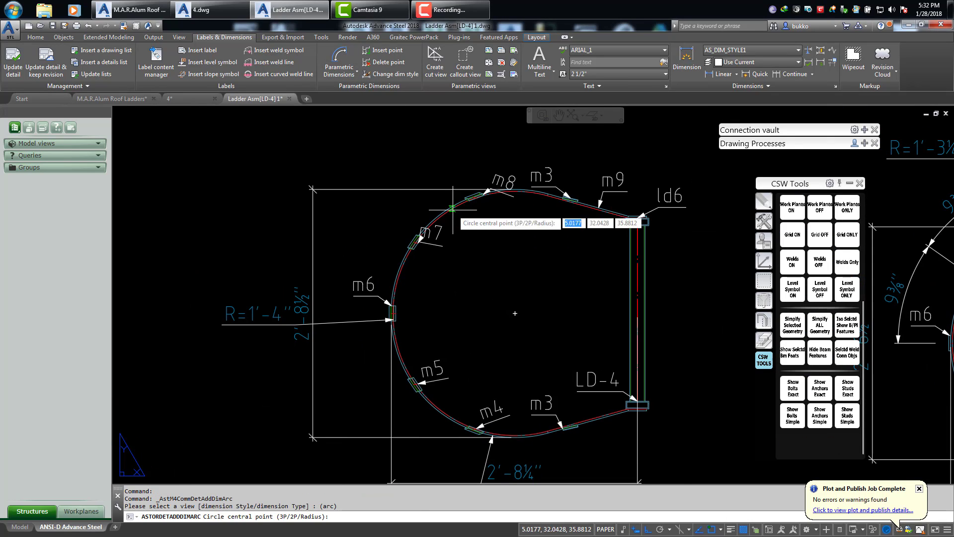
left_click(515, 314)
scroll(567, 204, "up", 6)
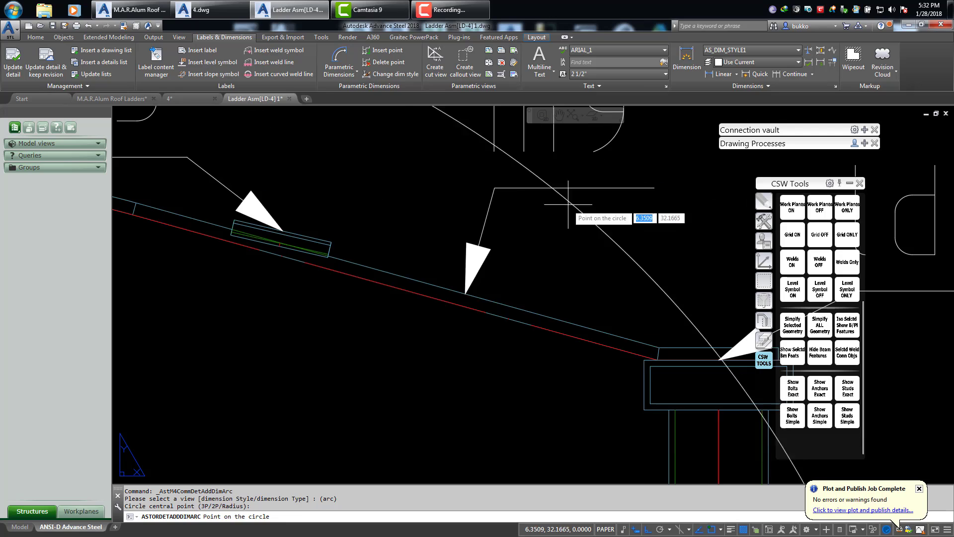
left_click(518, 301)
scroll(520, 301, "down", 5)
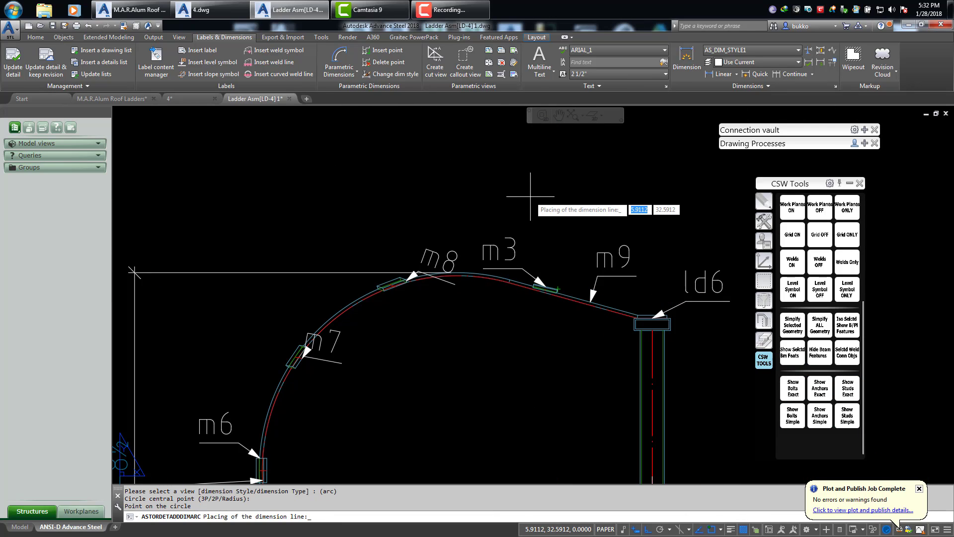
left_click(393, 263)
Add dimension points at the m8, m7 and m6 pieces and finish the arc dimension
scroll(386, 287, "up", 5)
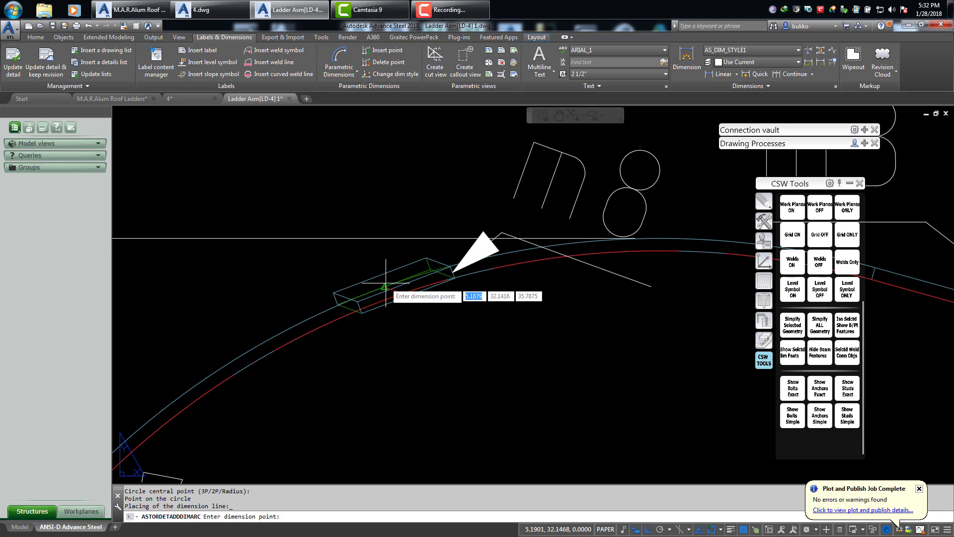
left_click(384, 287)
scroll(384, 287, "down", 5)
scroll(464, 260, "up", 5)
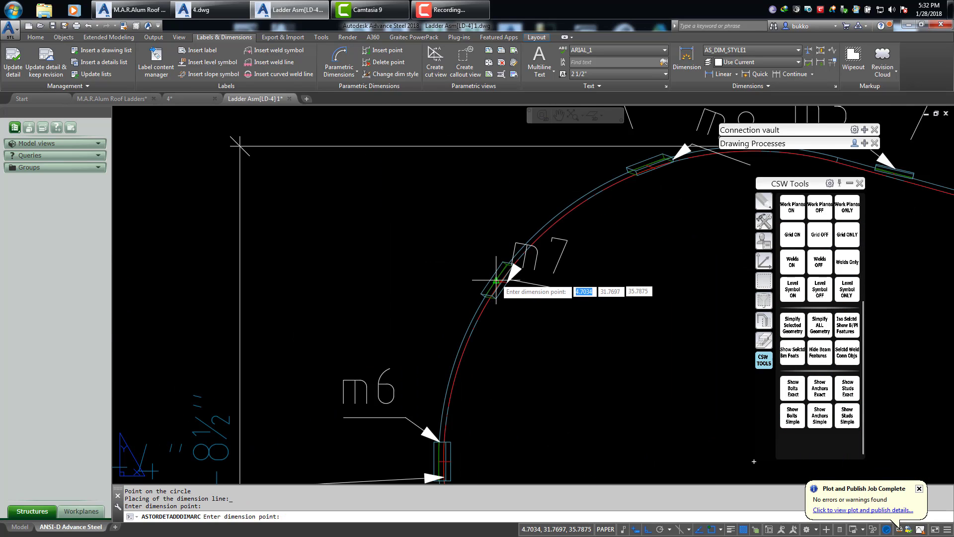
scroll(491, 291, "down", 5)
scroll(512, 278, "up", 5)
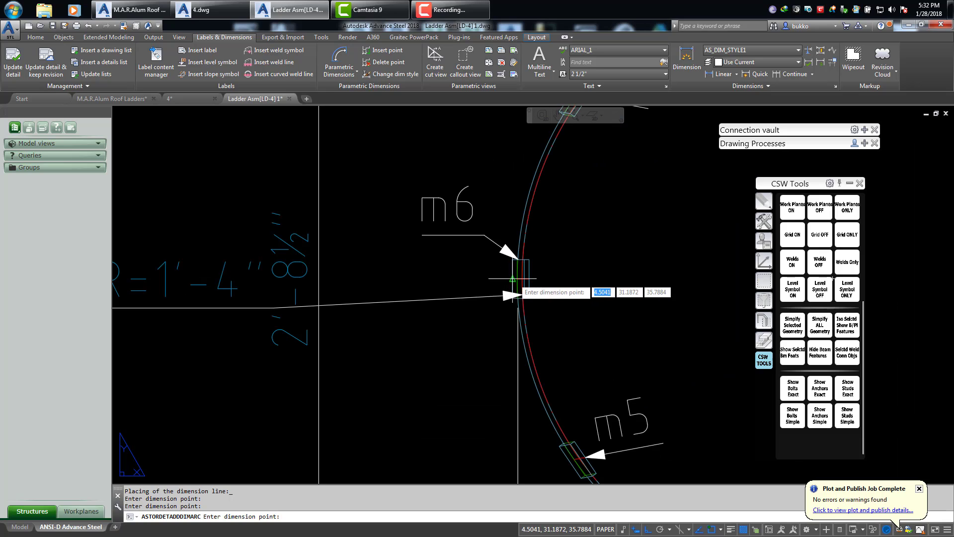
left_click(518, 278)
scroll(518, 279, "down", 5)
key("Return")
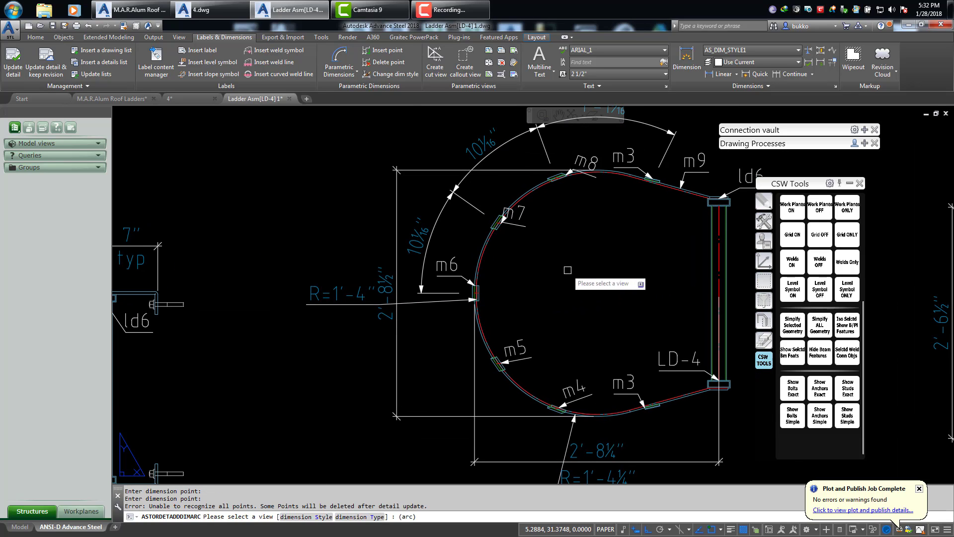
key("Escape")
key("Escape")
key("Escape")
Delete the R=1'-4" radius dimension beside the m6 piece in Section B-B
scroll(534, 302, "down", 5)
scroll(490, 377, "up", 3)
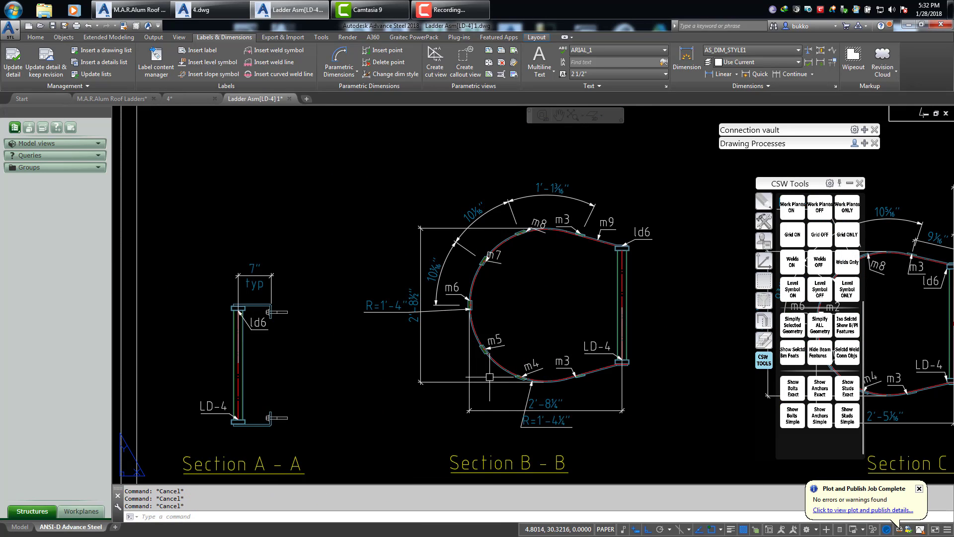
left_click(527, 399)
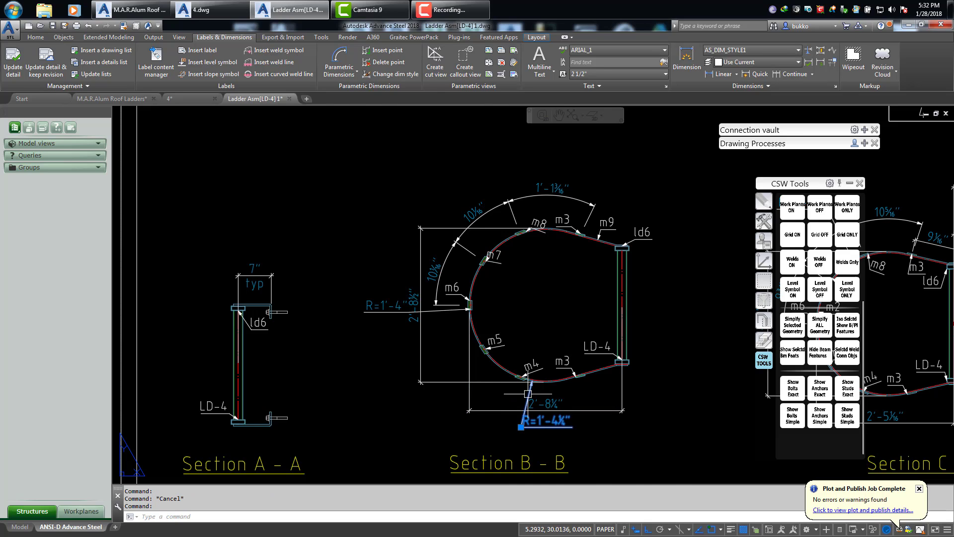
scroll(528, 393, "up", 5)
scroll(338, 213, "down", 4)
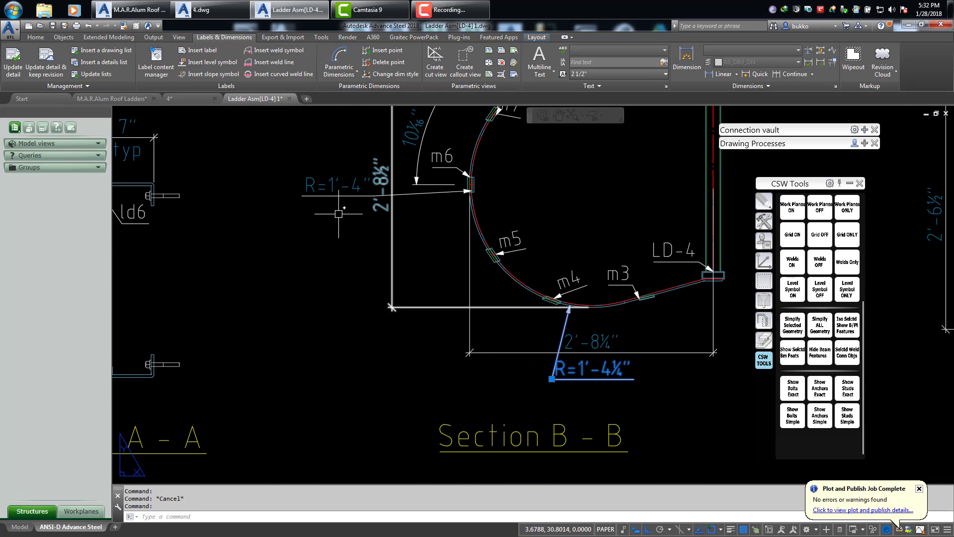
key("Escape")
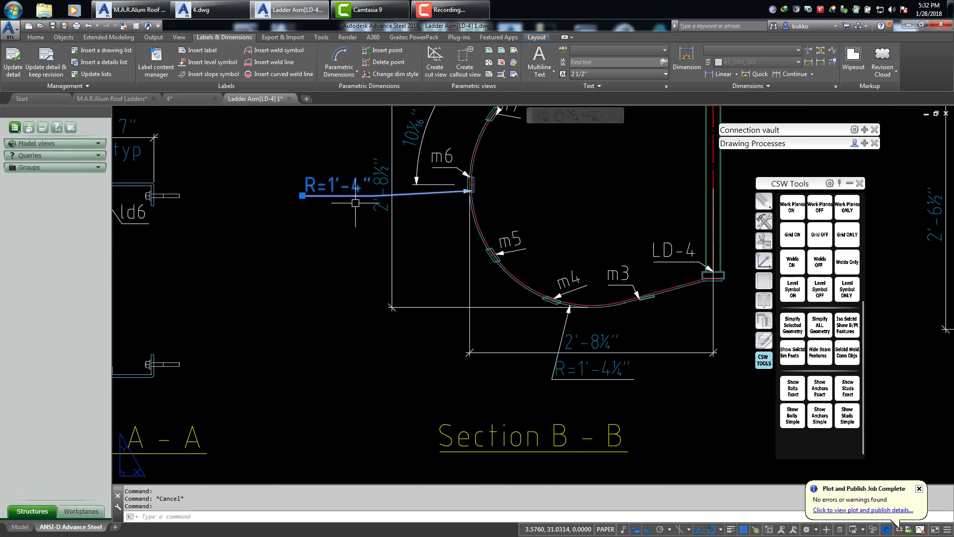
Move the R=1'-4¼" radius text to the lower-left outside of the Section B-B arc, clear of the overall width dimension
left_click(546, 370)
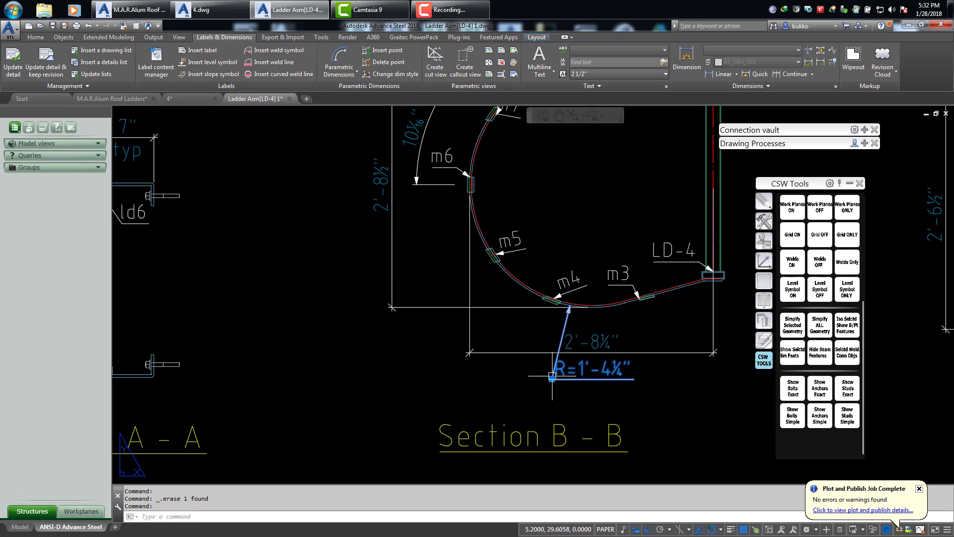
left_click(551, 379)
left_click(328, 333)
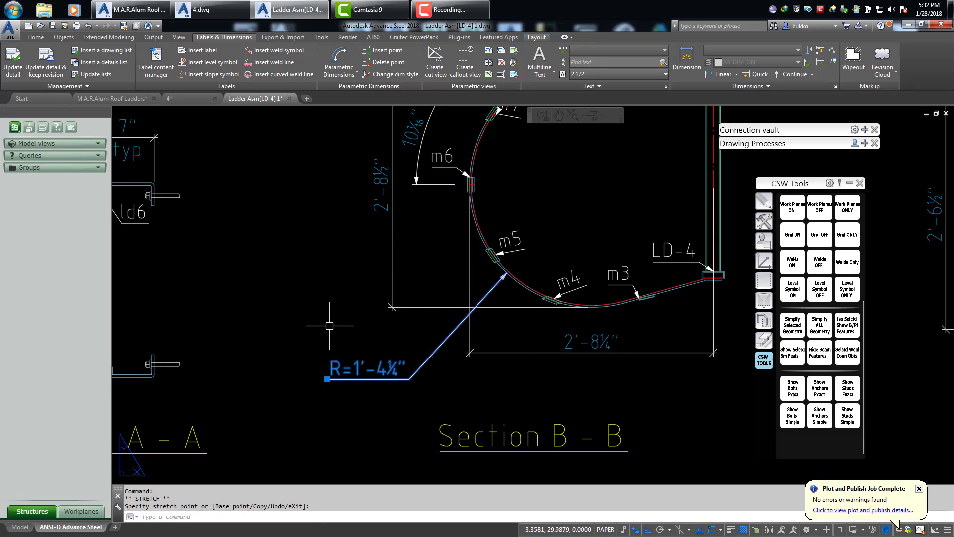
key("Escape")
key("Escape")
Reposition the m6 and m7 labels of Section B-B inside the arc, clear of the geometry and dimensions
scroll(343, 321, "down", 3)
scroll(470, 243, "up", 3)
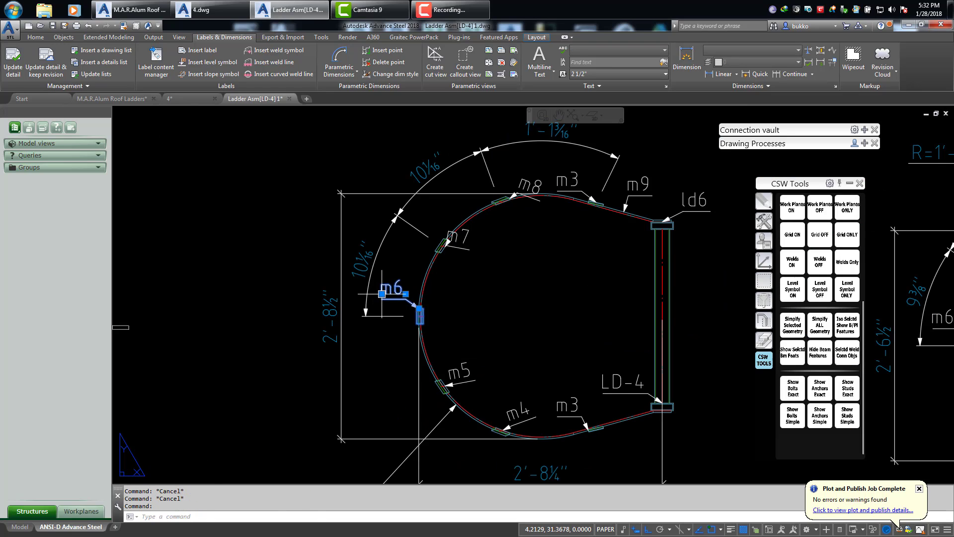
left_click(382, 294)
left_click(433, 294)
key("Escape")
left_click(453, 241)
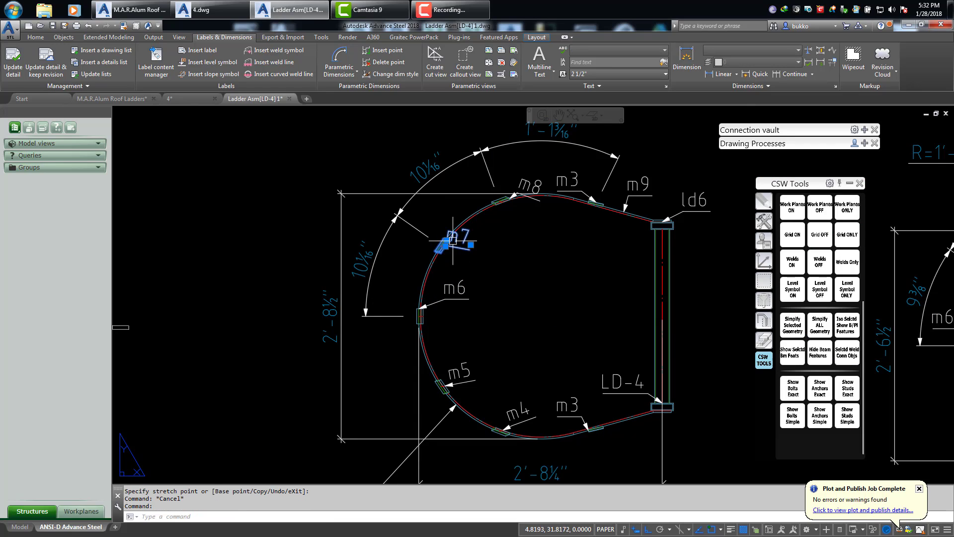
left_click(446, 240)
left_click(466, 247)
key("Escape")
middle_click_drag(532, 192, 522, 199)
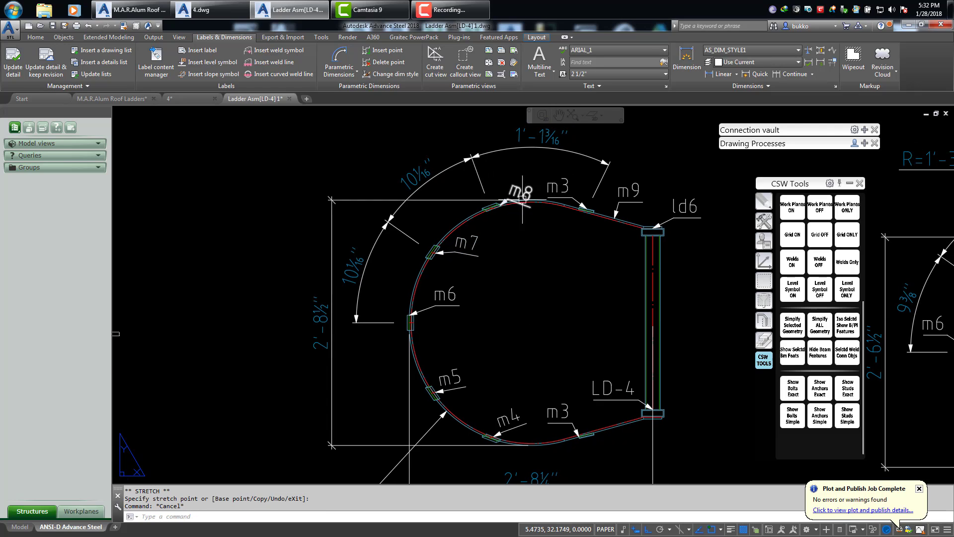
Move the m8 label and the upper m3 label of Section B-B below the arc, inside the cage
left_click(516, 190)
scroll(516, 189, "up", 2)
left_click(495, 274)
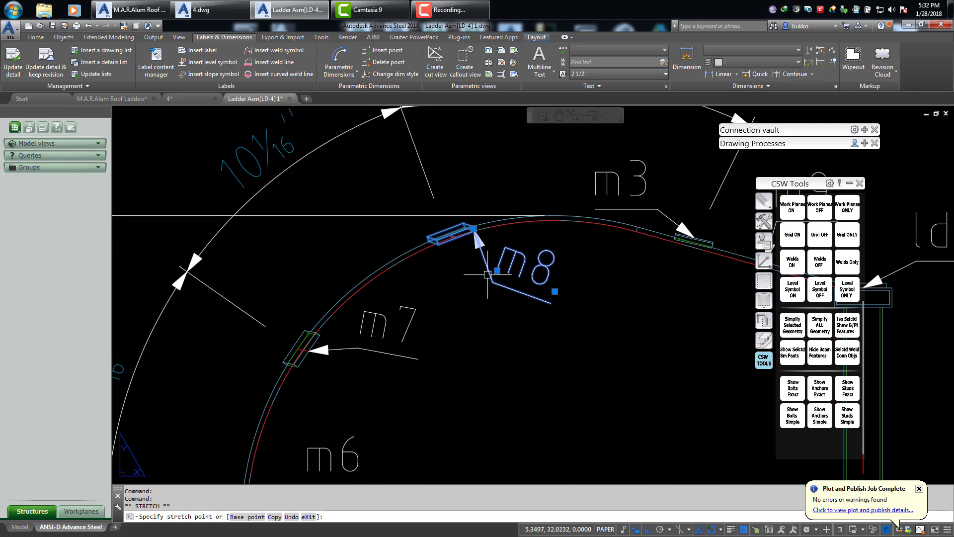
key("Escape")
left_click(640, 179)
key("Escape")
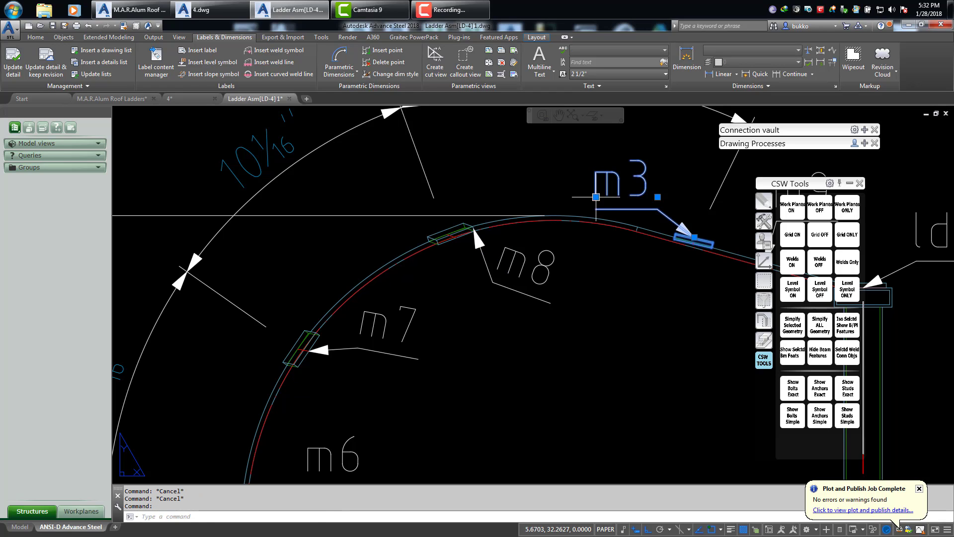
left_click(596, 197)
scroll(607, 320, "down", 5)
key("Escape")
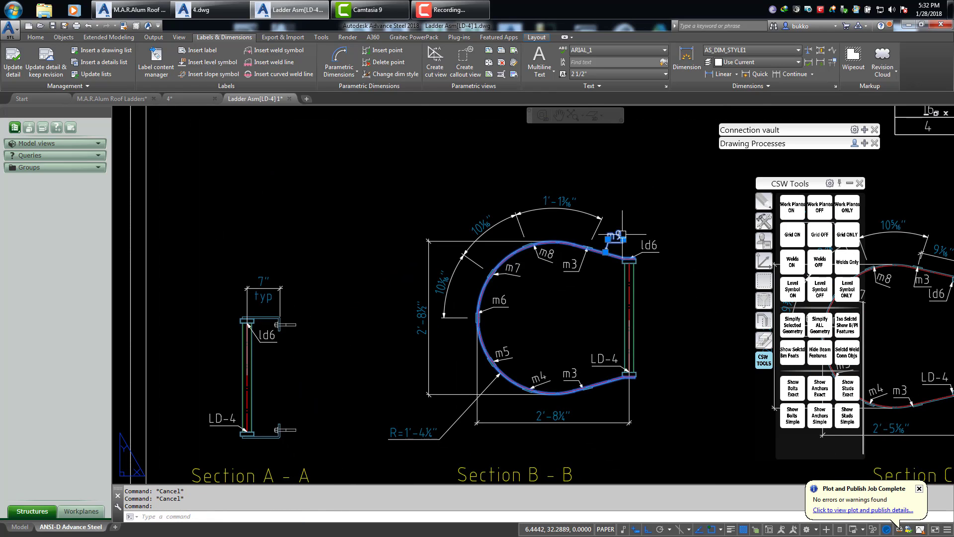
Move the m9 label of Section B-B straight up, farther above the cage strap
left_click(607, 239)
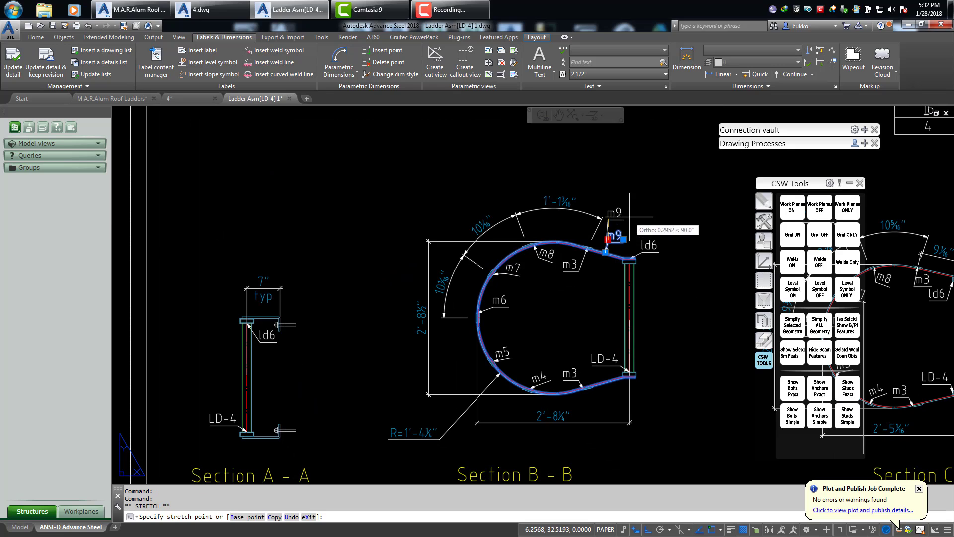
middle_click_drag(622, 360, 615, 308)
key("Escape")
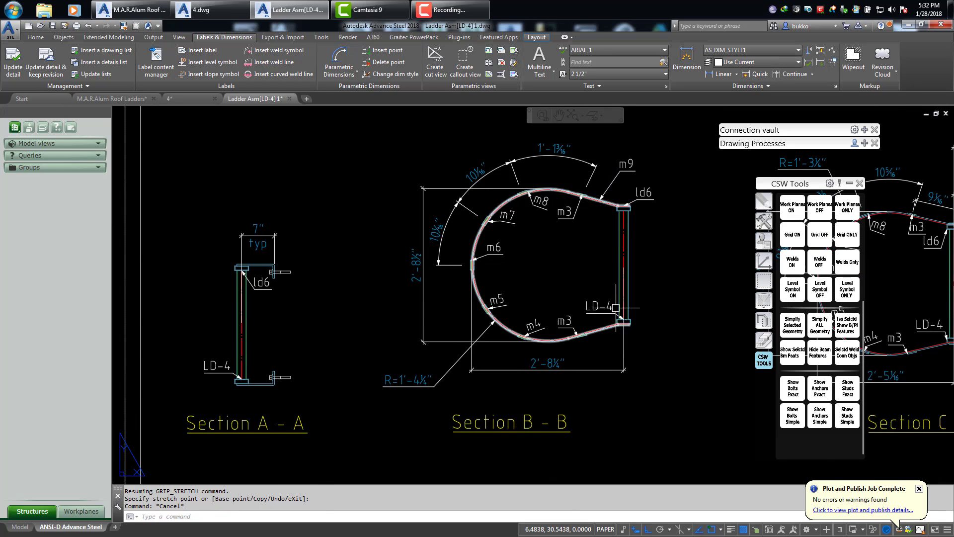
Move the ld6 label of Section B-B inside the cage, down and to the left of the upper rail end
left_click(645, 193)
left_click(637, 197)
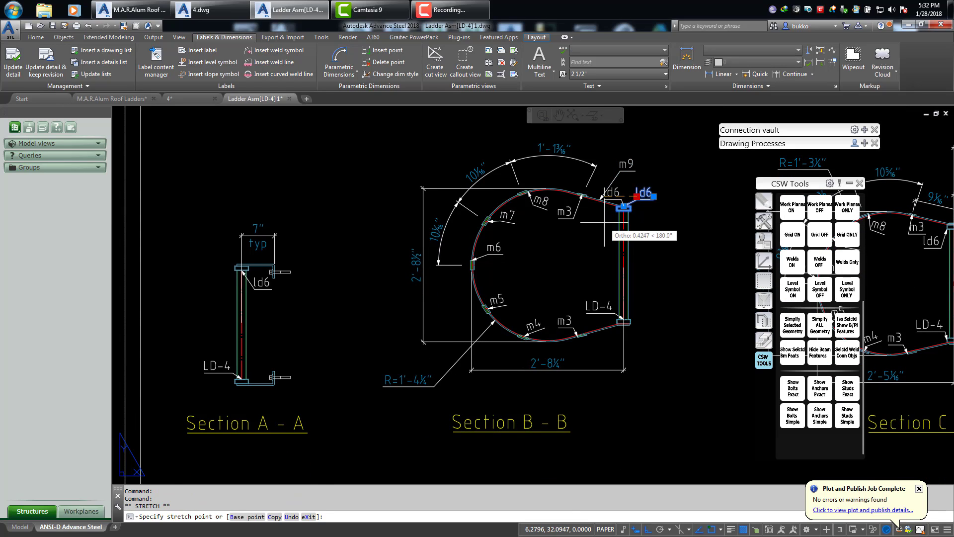
key("F8")
left_click(590, 226)
middle_click_drag(533, 303, 596, 302)
key("Escape")
Move the ld6 label of Section A-A to the left side of the ladder, above the LD-4 label
middle_click_drag(406, 314, 475, 280)
key("Escape")
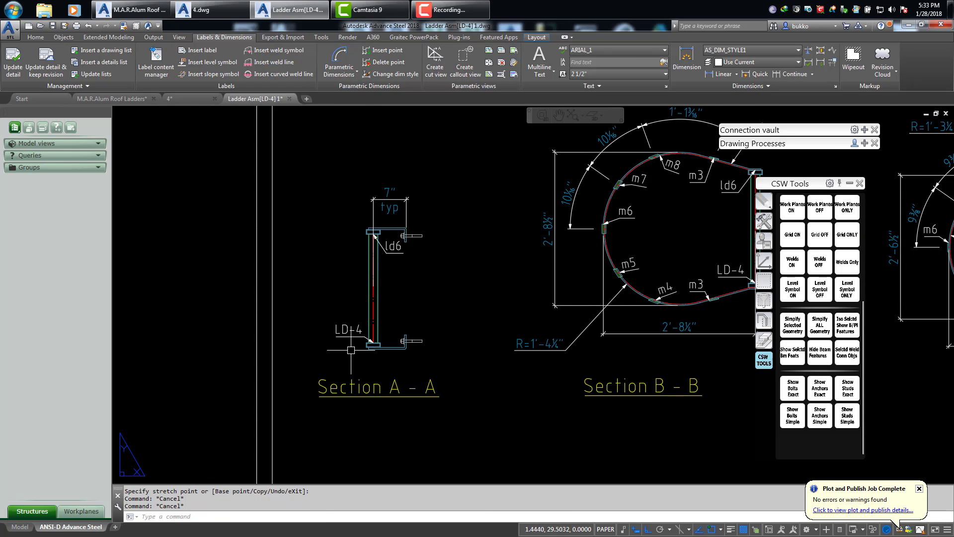
scroll(367, 293, "up", 2)
left_click(408, 229)
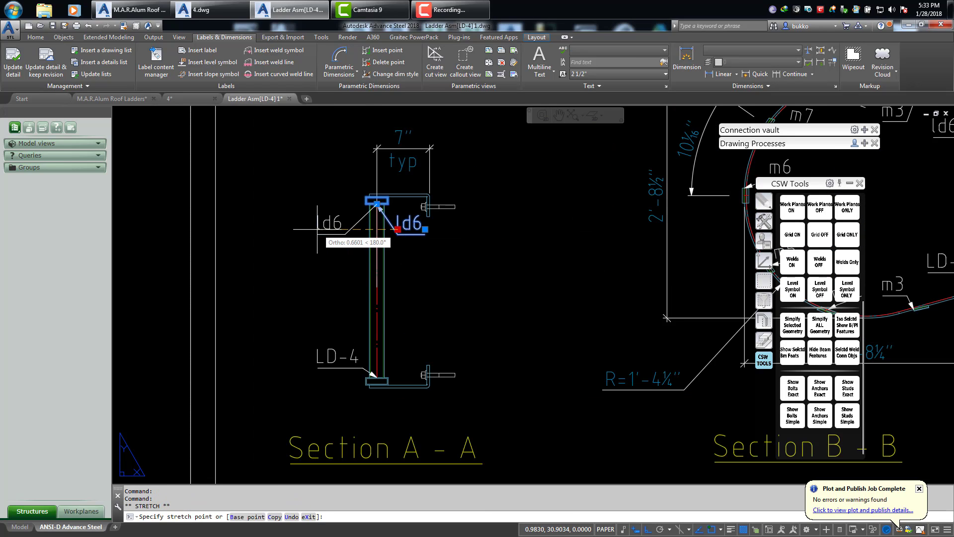
left_click(328, 230)
middle_click_drag(409, 255, 419, 254)
key("Escape")
scroll(419, 254, "down", 2)
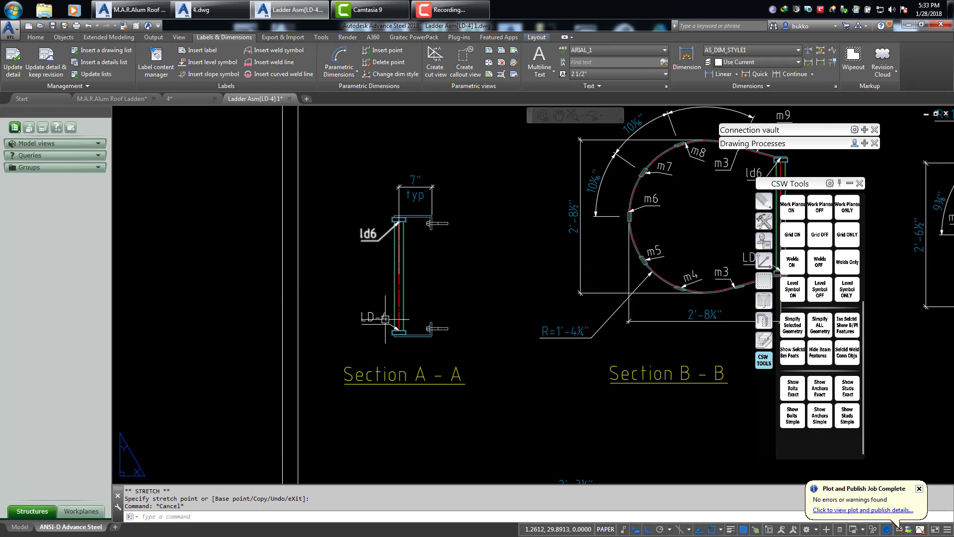
Review the labels and dimensions of the ladder elevations below the sections, from the top rails down through the rungs to the full sheet
middle_click_drag(386, 320, 391, 275)
scroll(440, 296, "down", 4)
middle_click_drag(501, 328, 426, 192)
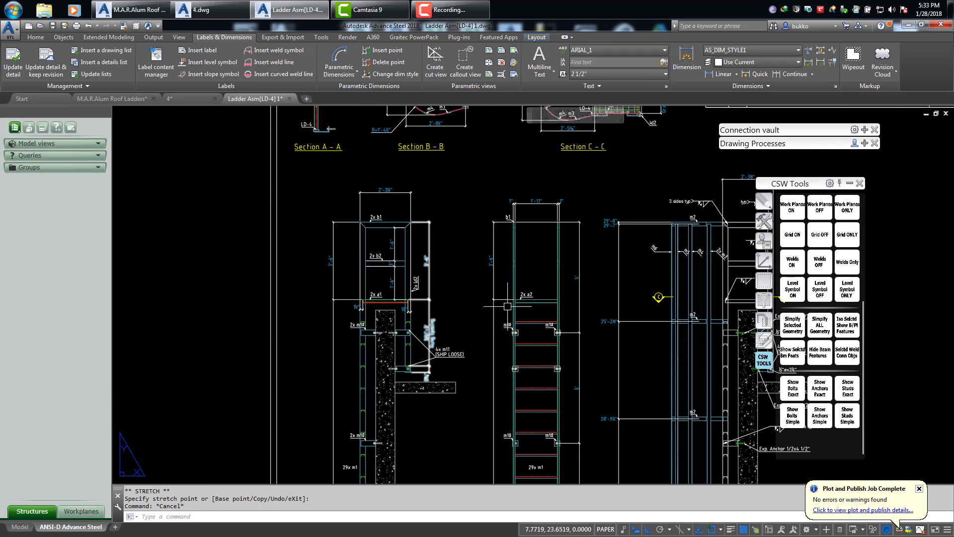
middle_click_drag(519, 278, 528, 253)
middle_click_drag(376, 204, 459, 244)
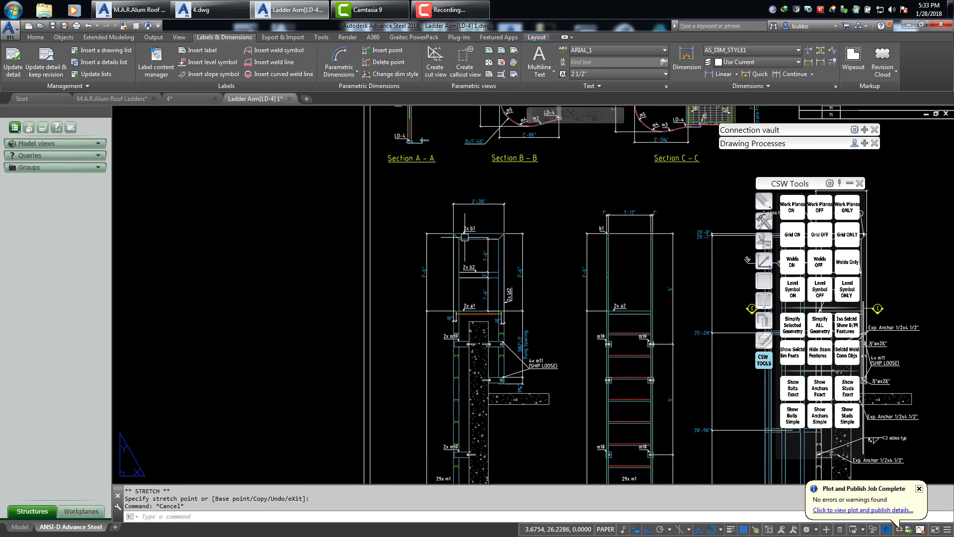
scroll(459, 244, "up", 2)
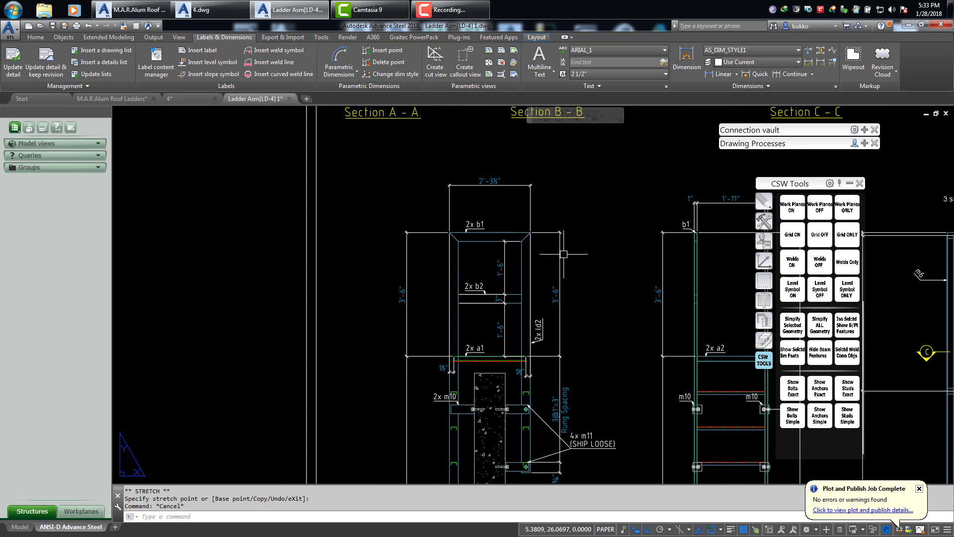
middle_click_drag(564, 254, 560, 188)
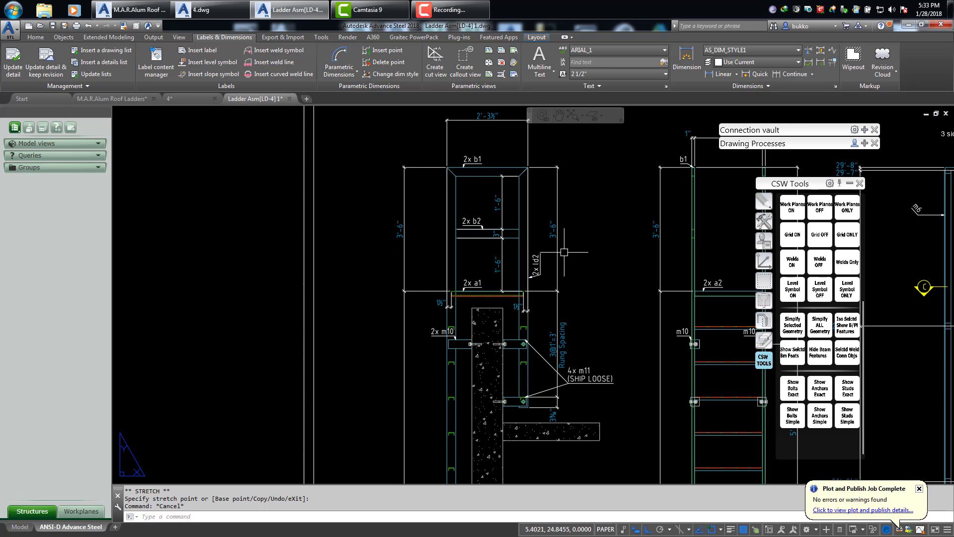
scroll(529, 345, "up", 2)
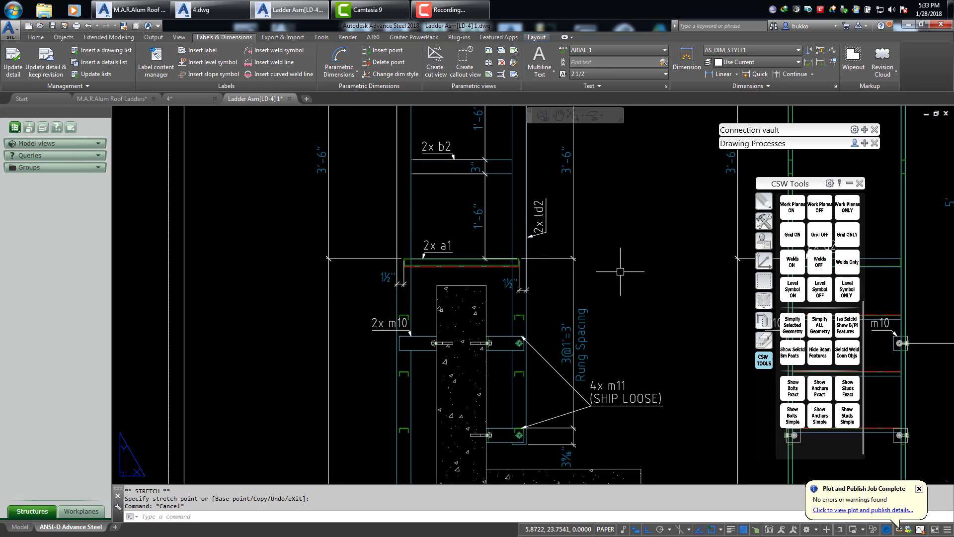
scroll(462, 289, "down", 4)
middle_click_drag(511, 255, 464, 258)
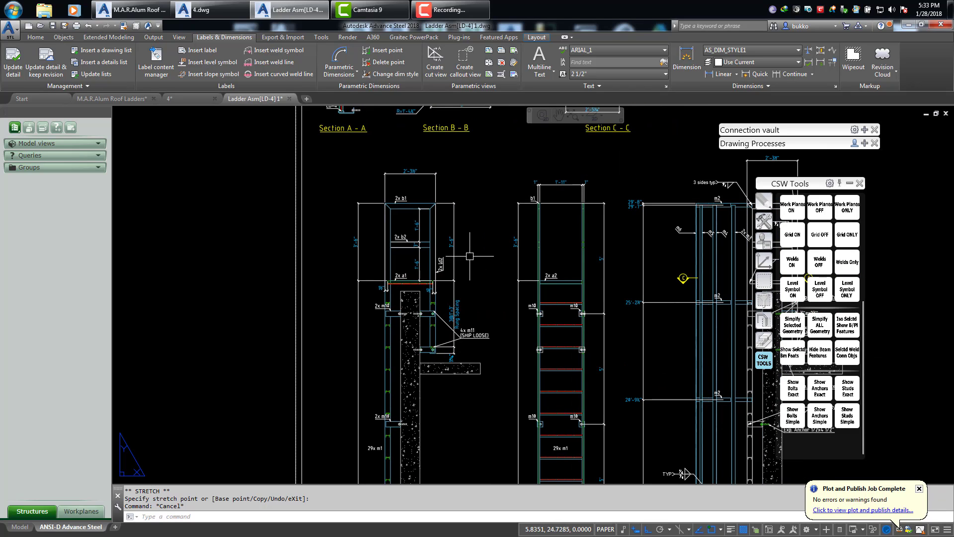
middle_click_drag(472, 264, 472, 233)
mouse_move(473, 327)
middle_mouse_down()
mouse_move(482, 249)
mouse_move(462, 312)
middle_mouse_up()
middle_click_drag(453, 359, 459, 267)
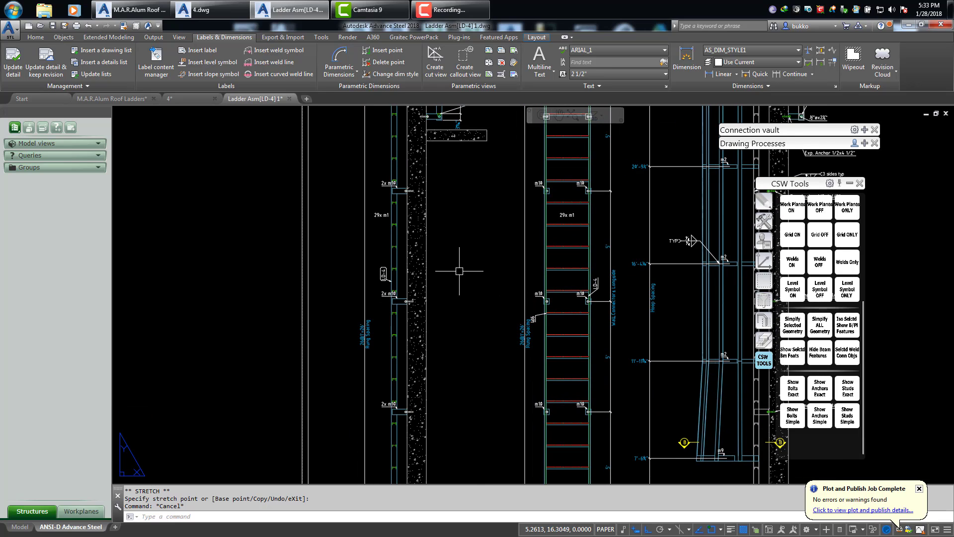
scroll(460, 271, "down", 6)
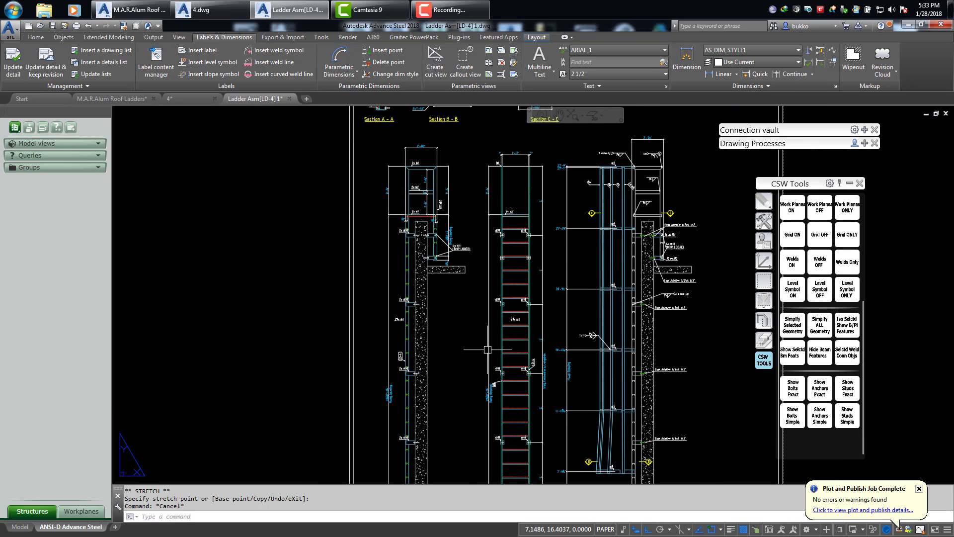
scroll(519, 213, "up", 2)
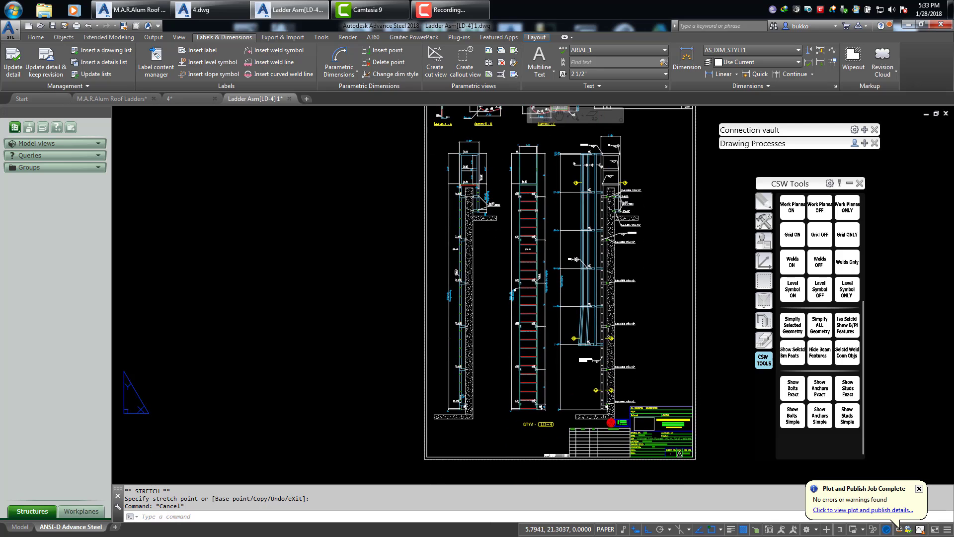
Open a full plot preview of the LD-4 ladder sheet with the DWG To PDF plotter on ARCH D paper
scroll(583, 371, "up", 2)
scroll(583, 371, "down", 3)
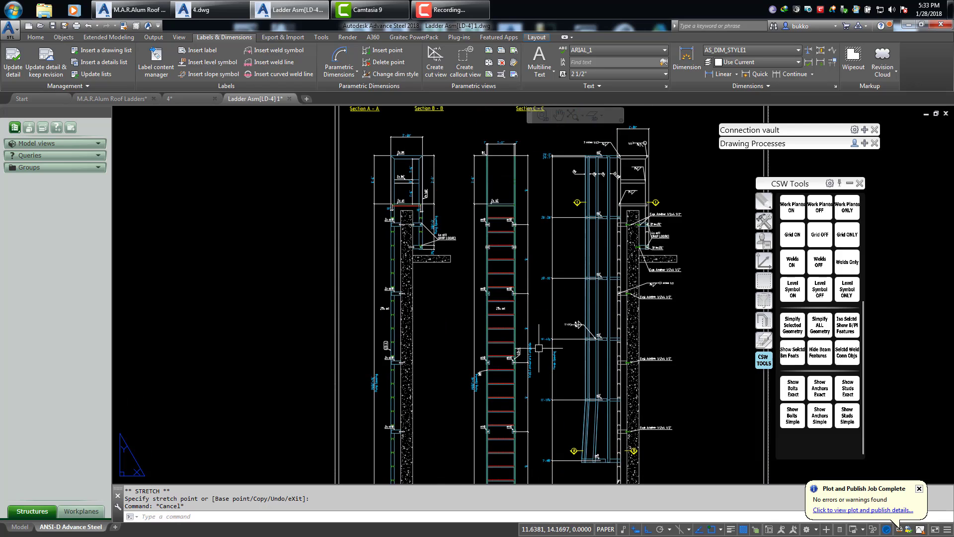
left_click(17, 35)
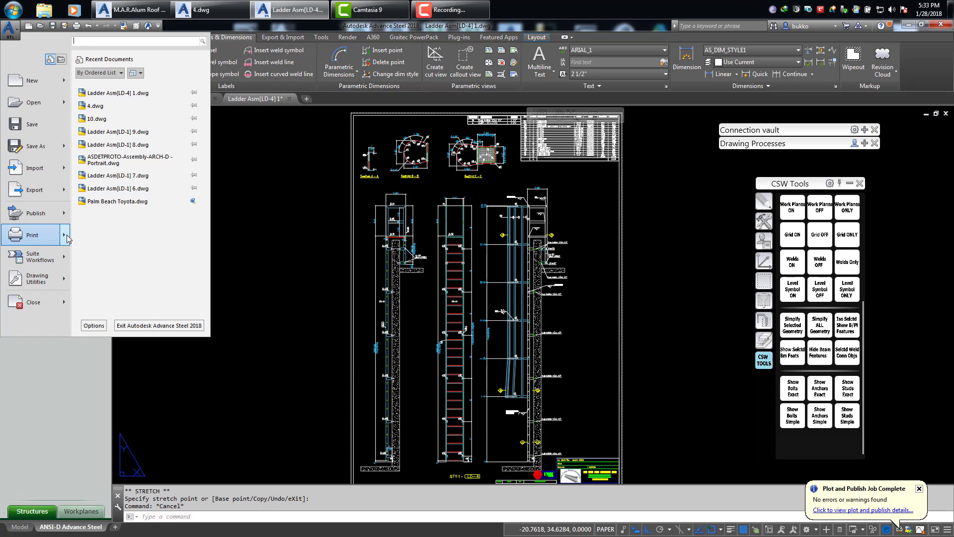
mouse_move(65, 237)
left_click(114, 87)
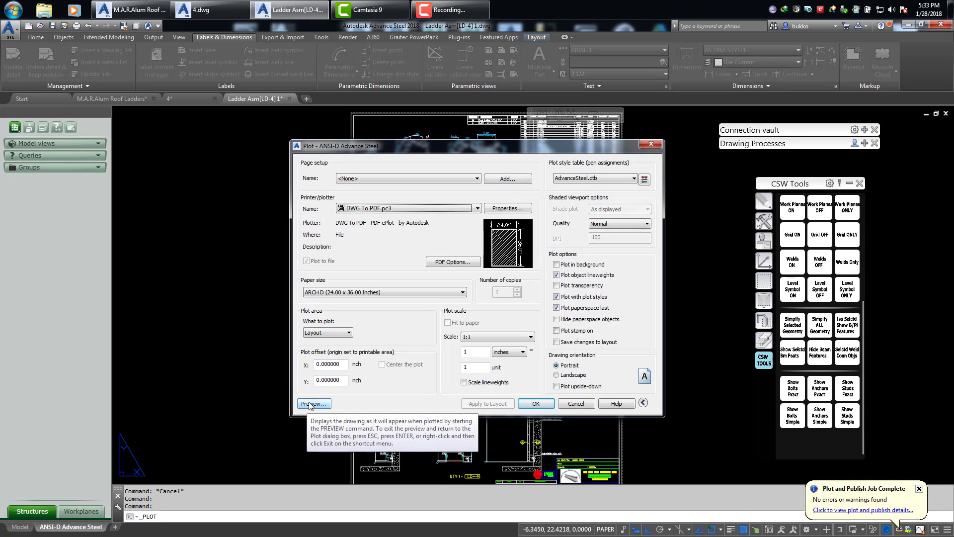
left_click(314, 404)
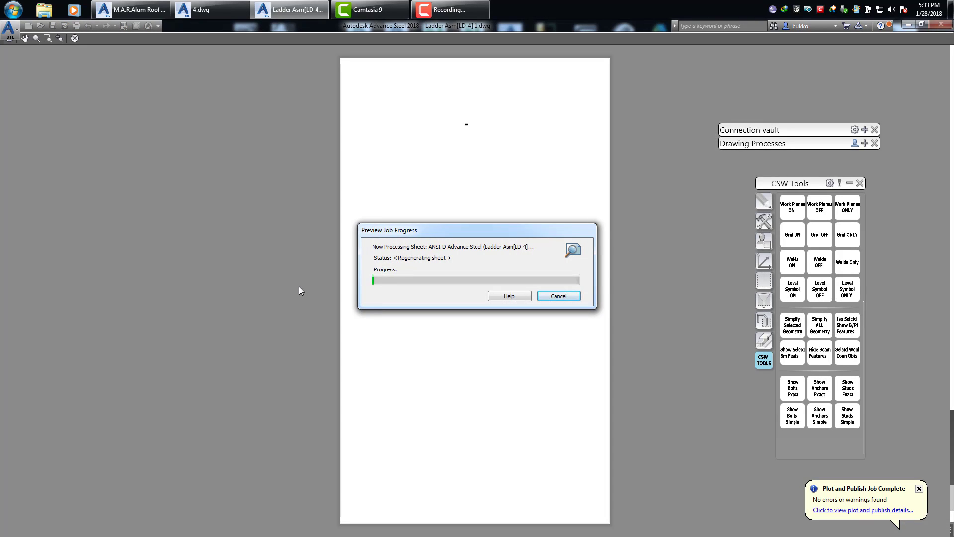
Examine the three ladder elevations in the plot preview, including their part marks, dimensions, weld symbols and anchor callouts from top to base
scroll(379, 313, "up", 6)
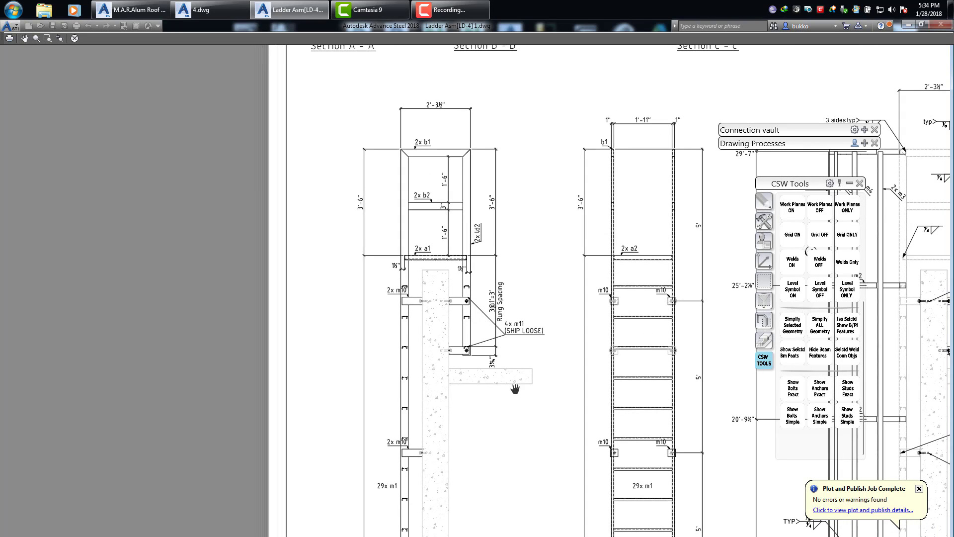
scroll(445, 325, "up", 3)
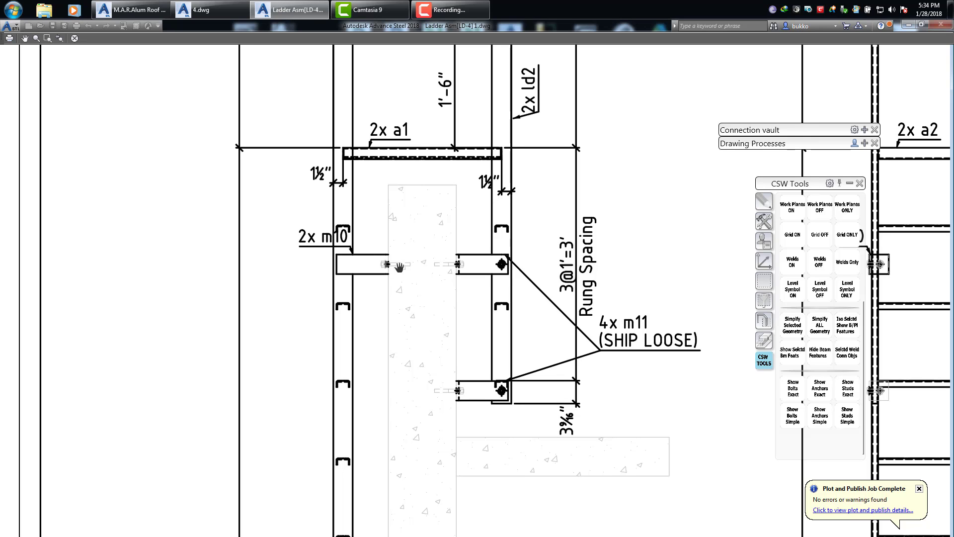
scroll(405, 269, "down", 2)
scroll(437, 215, "down", 1)
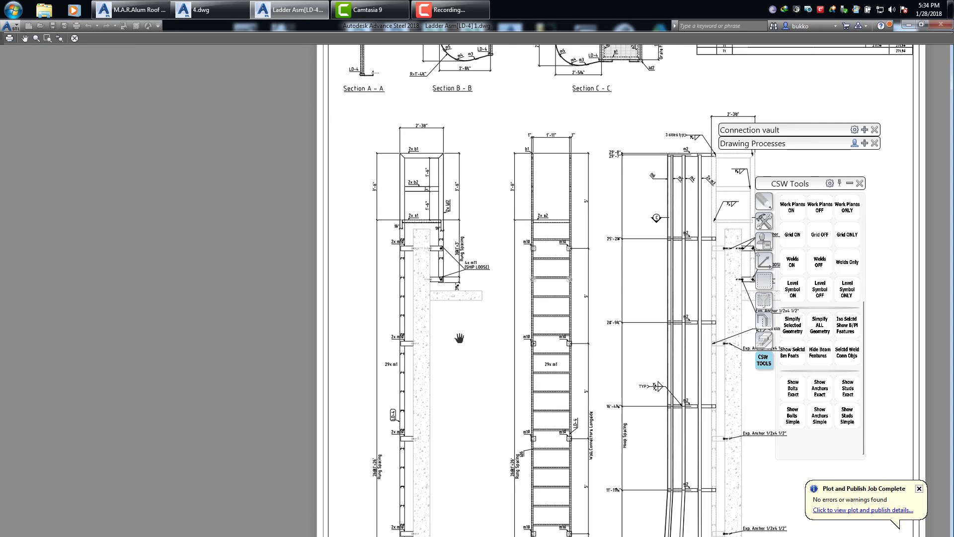
left_click_drag(459, 450, 444, 89)
left_click_drag(607, 258, 456, 298)
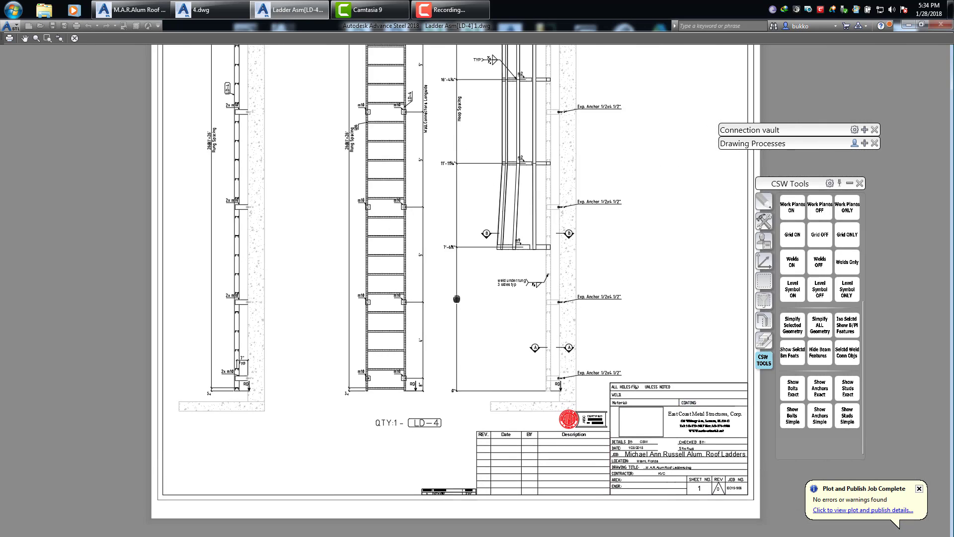
left_click_drag(512, 228, 459, 348)
left_click_drag(497, 270, 492, 414)
left_click_drag(493, 250, 490, 292)
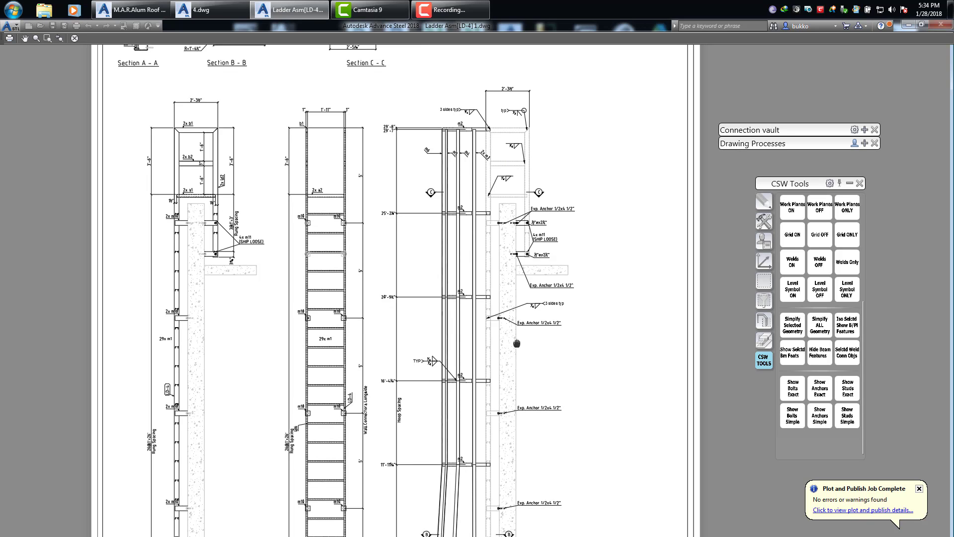
left_click_drag(518, 345, 515, 260)
mouse_move(506, 297)
left_mouse_down()
mouse_move(517, 206)
mouse_move(503, 135)
left_mouse_up()
left_click_drag(473, 334, 472, 281)
scroll(485, 383, "up", 1)
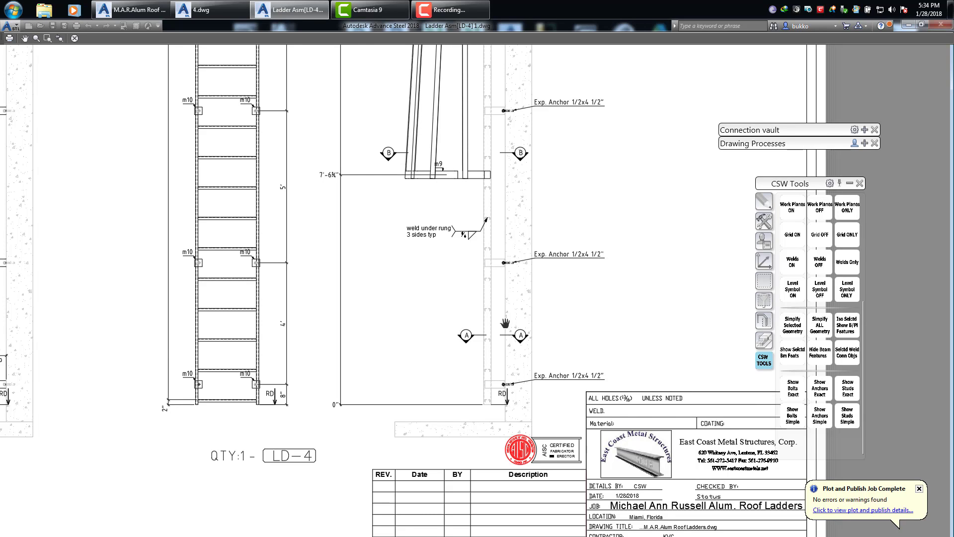
scroll(505, 323, "down", 1)
left_click_drag(476, 226, 473, 302)
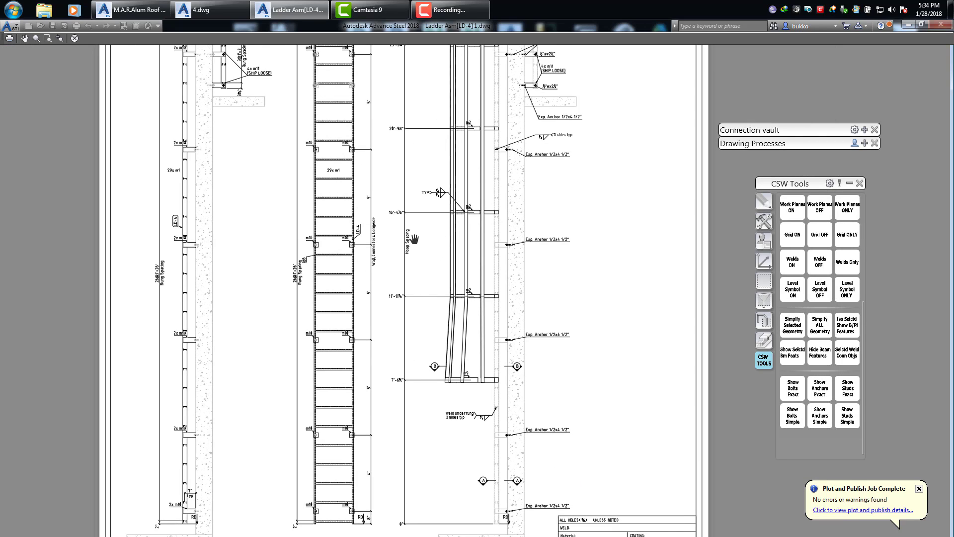
left_click_drag(414, 239, 442, 226)
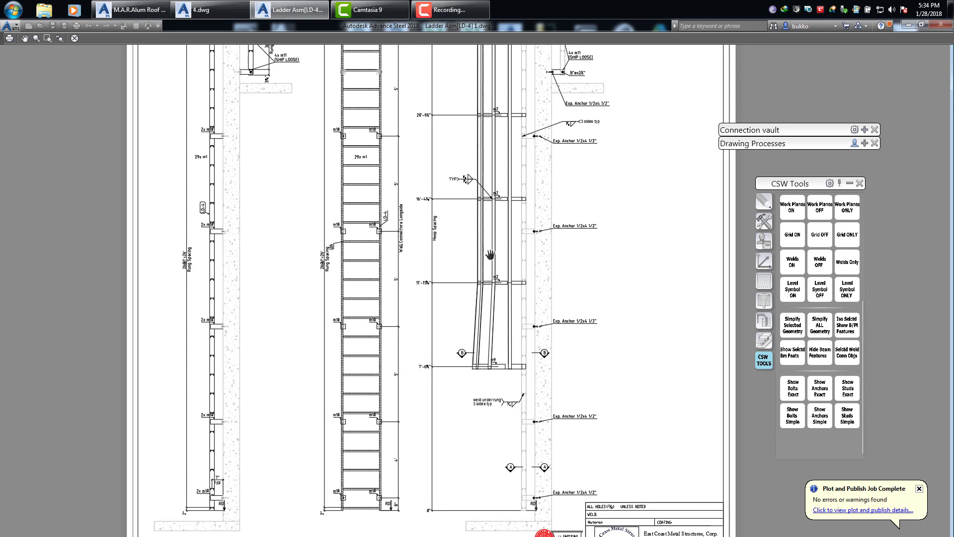
mouse_move(510, 120)
left_mouse_down()
mouse_move(520, 242)
mouse_move(508, 188)
left_mouse_up()
scroll(510, 191, "down", 5)
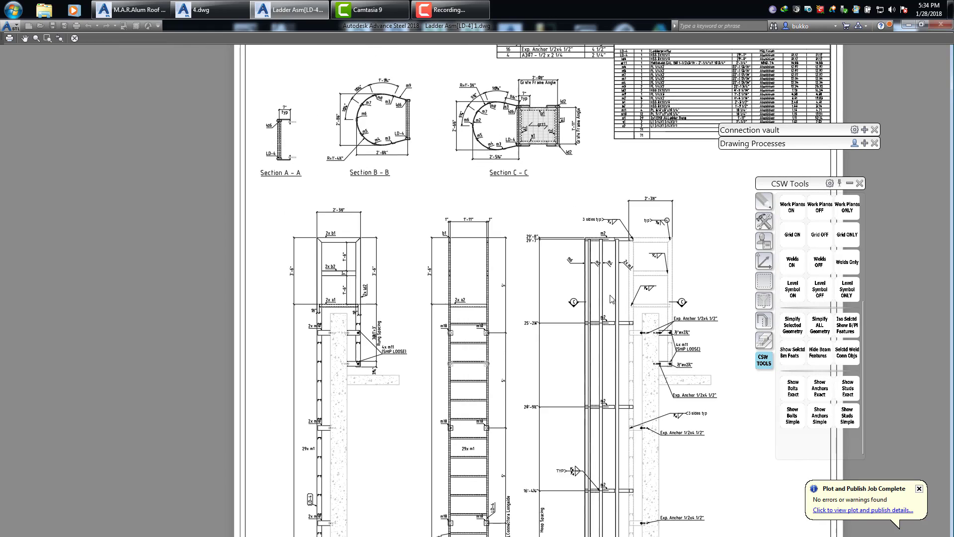
Examine the labels and dimensions of Sections A-A, B-B and C-C in the plot preview, followed by the full sheet layout
scroll(539, 198, "up", 4)
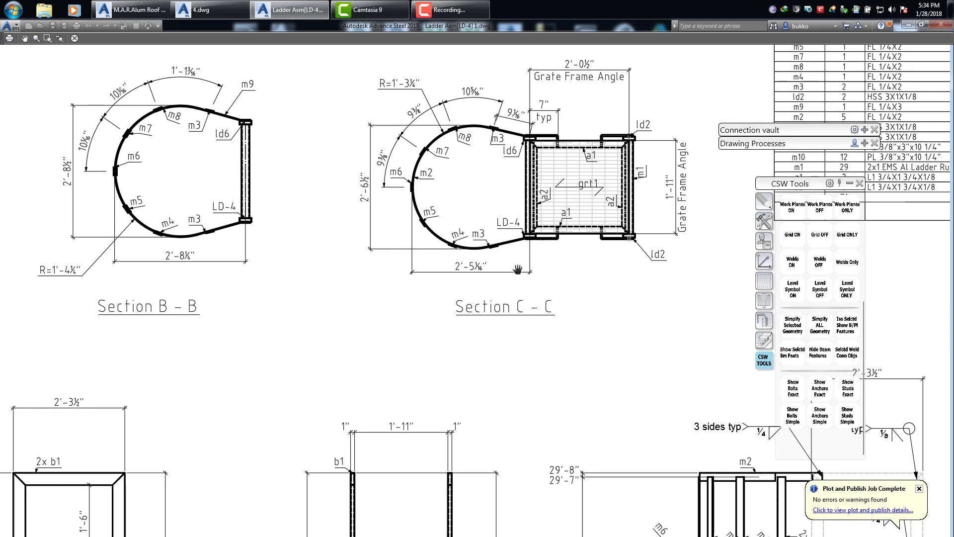
scroll(549, 268, "down", 4)
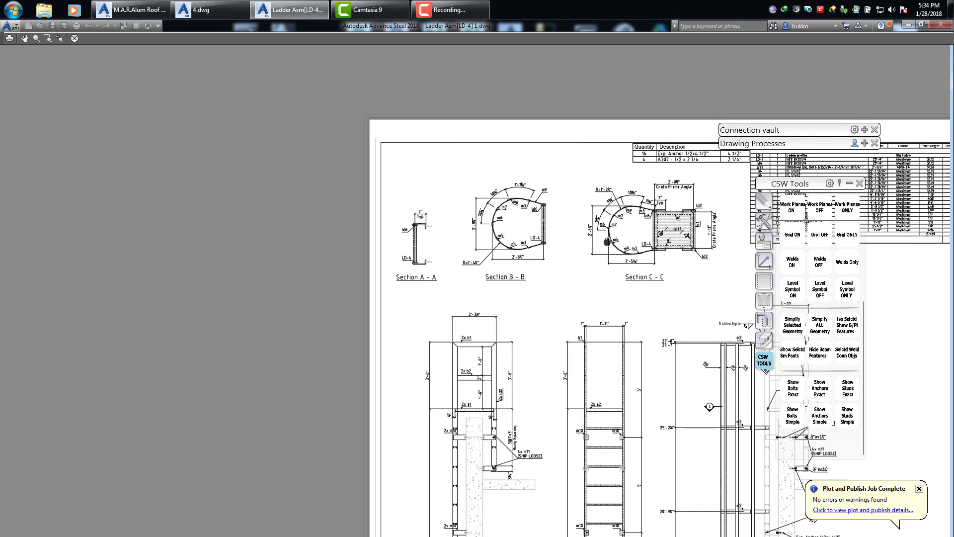
scroll(490, 203, "up", 4)
scroll(481, 188, "down", 4)
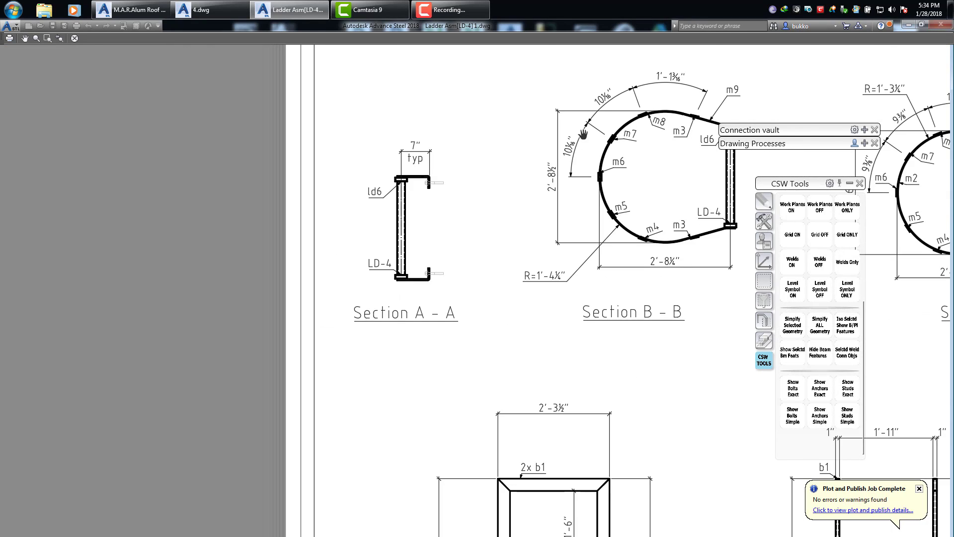
scroll(437, 148, "down", 2)
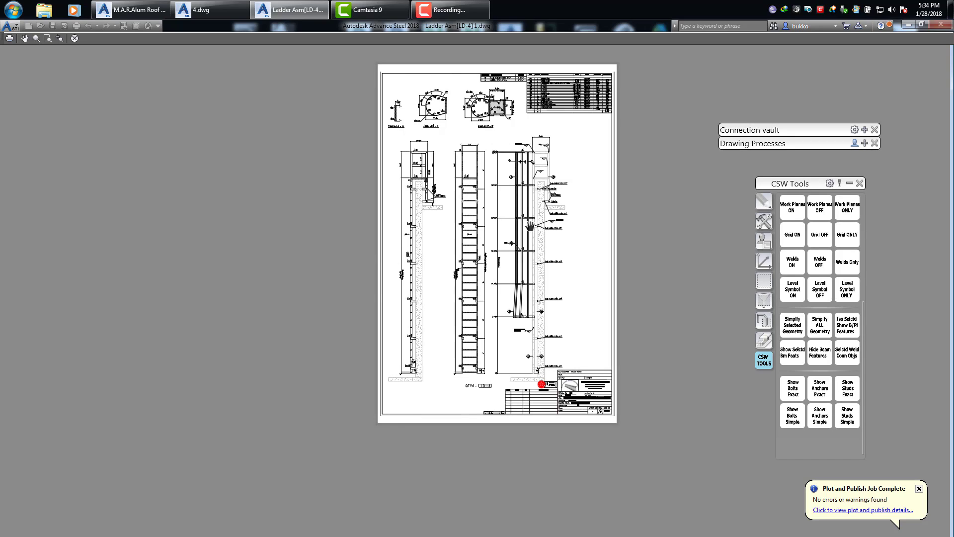
left_click_drag(520, 218, 480, 230)
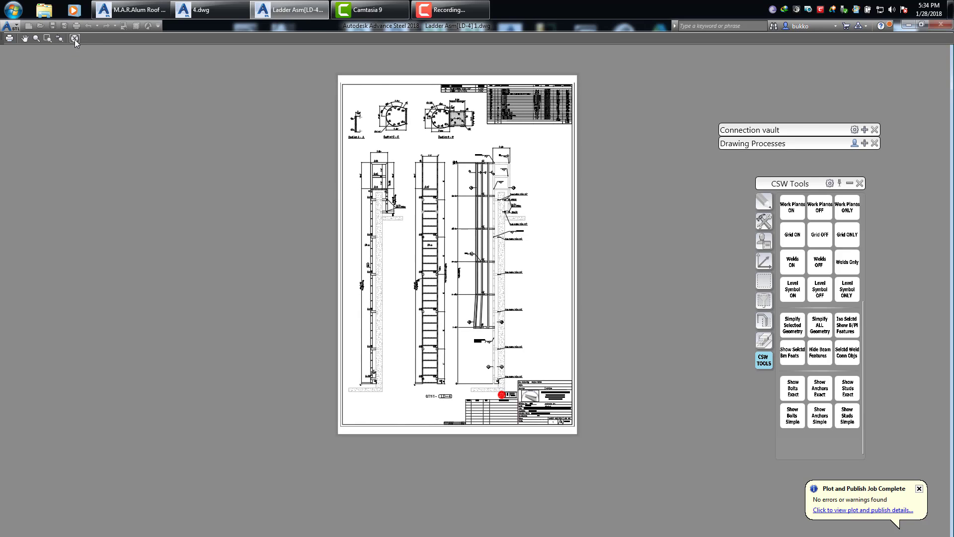
Examine the anchor and bolt list and the parts list above the section views, including marks, quantities, lengths, grades and weights
scroll(479, 87, "up", 6)
middle_click_drag(472, 102, 469, 143)
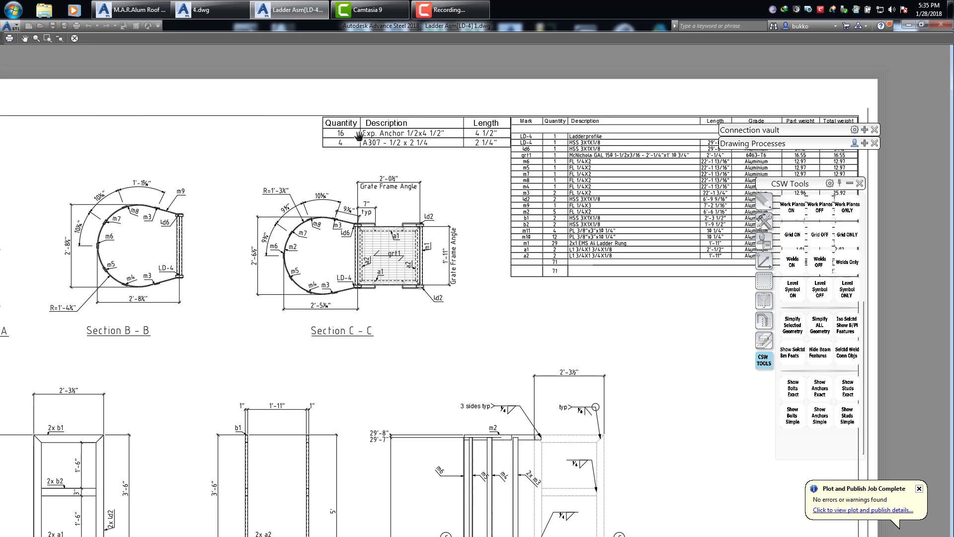
scroll(367, 138, "up", 2)
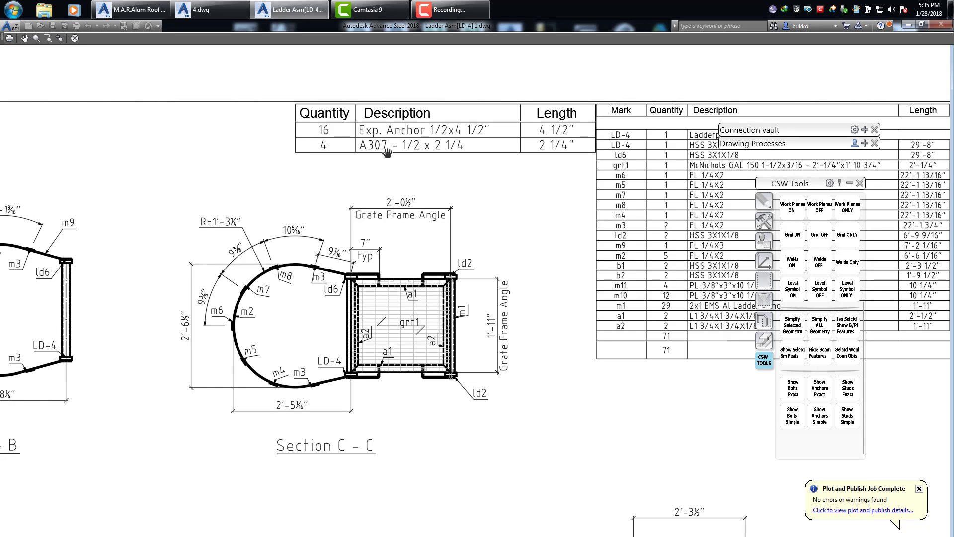
scroll(499, 170, "down", 4)
middle_click_drag(633, 171, 509, 153)
scroll(509, 153, "up", 4)
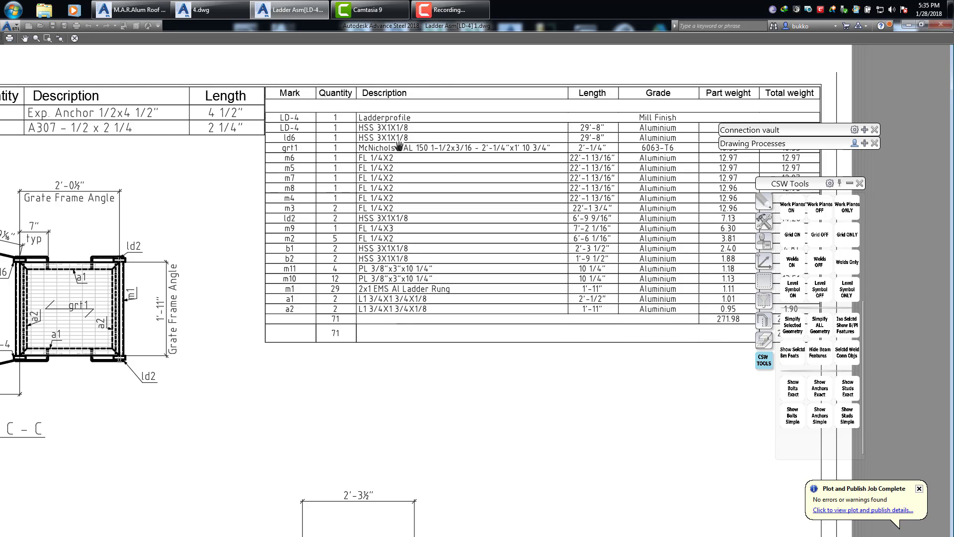
scroll(399, 148, "up", 2)
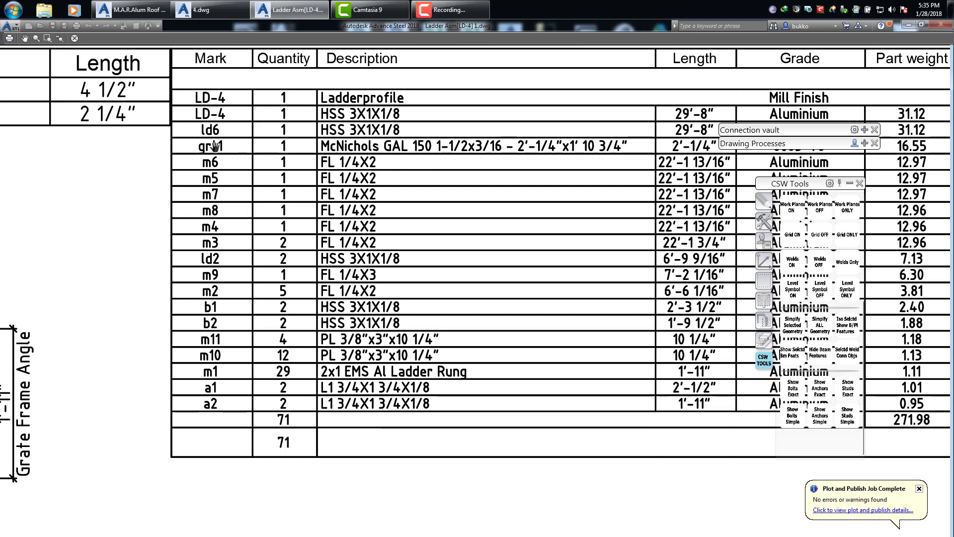
scroll(444, 196, "down", 2)
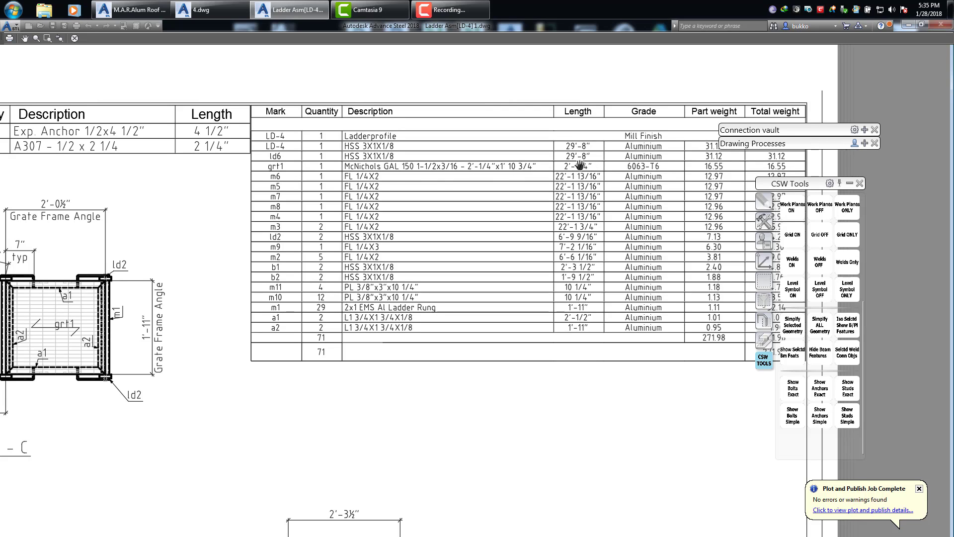
left_click_drag(580, 165, 498, 170)
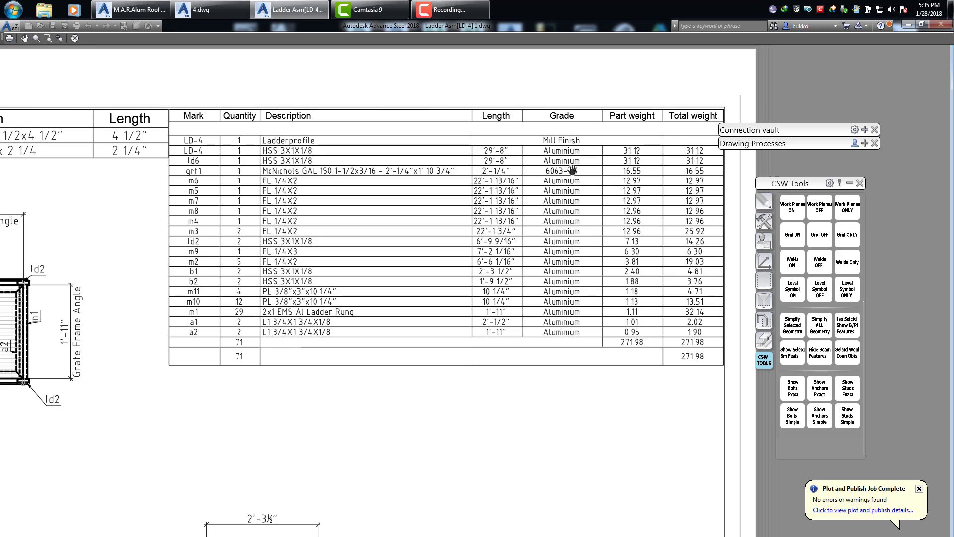
left_click_drag(572, 181, 537, 207)
scroll(536, 208, "down", 4)
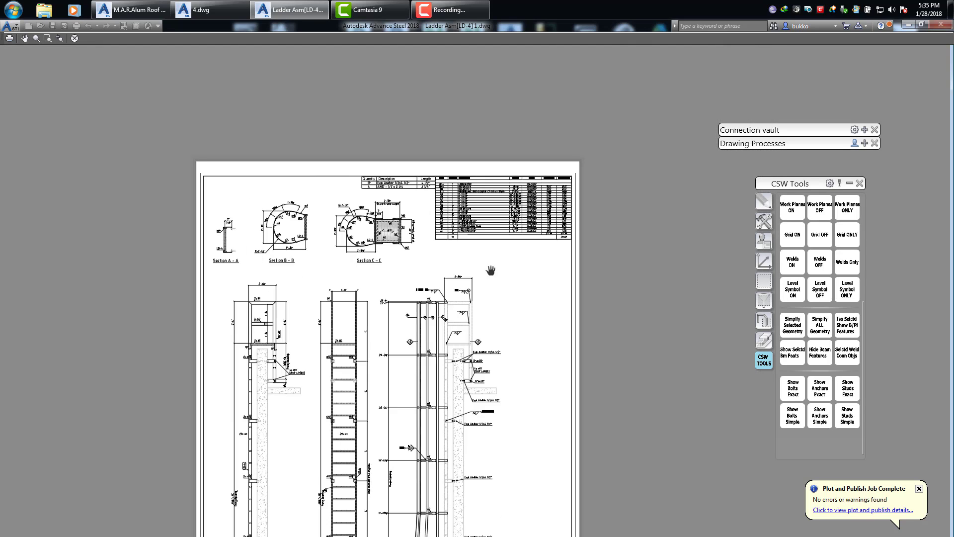
Examine the title block, revision table and small bolt list along the sheet's lower edge, together with the base of the ladder elevations
scroll(530, 276, "up", 1)
left_click_drag(546, 502, 557, 335)
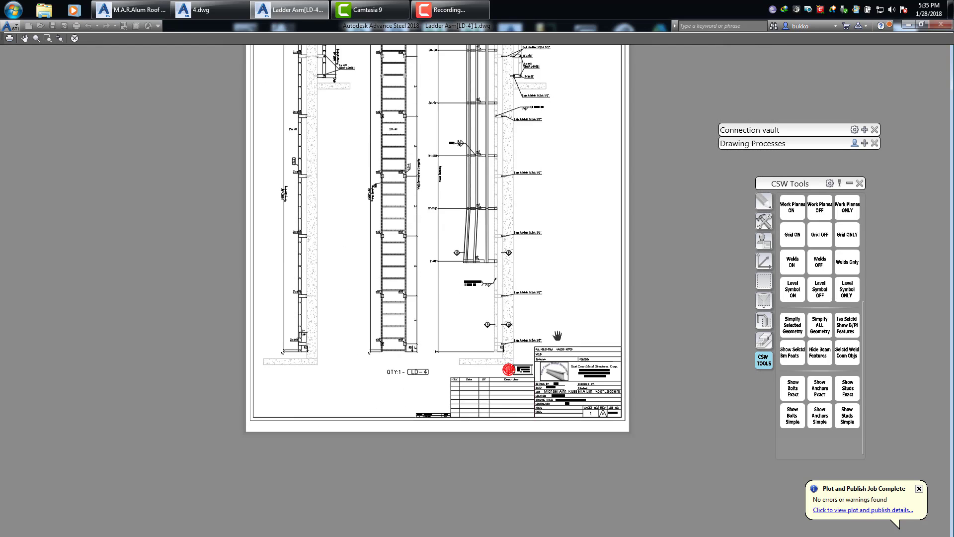
scroll(566, 396, "up", 4)
left_click_drag(576, 393, 569, 348)
scroll(576, 316, "up", 2)
left_click_drag(588, 251, 533, 281)
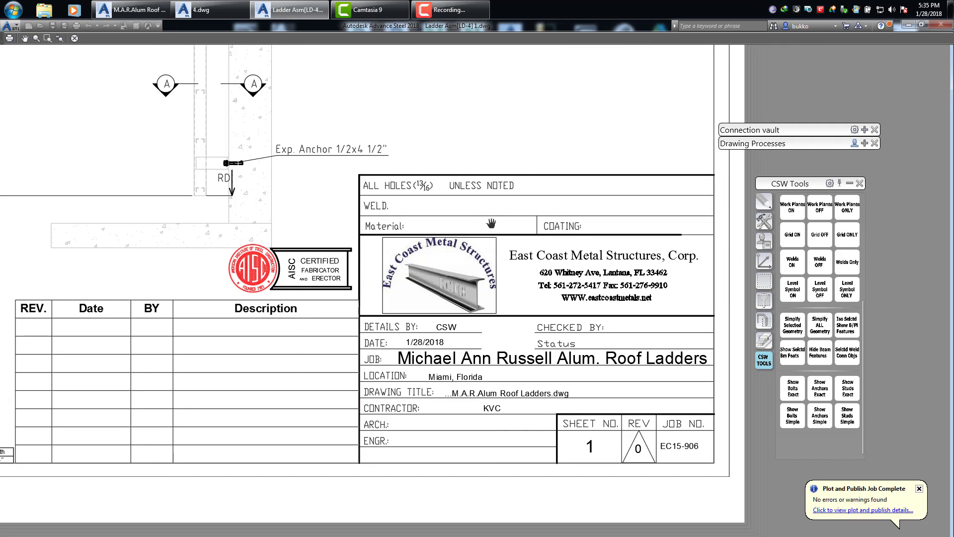
scroll(491, 223, "down", 5)
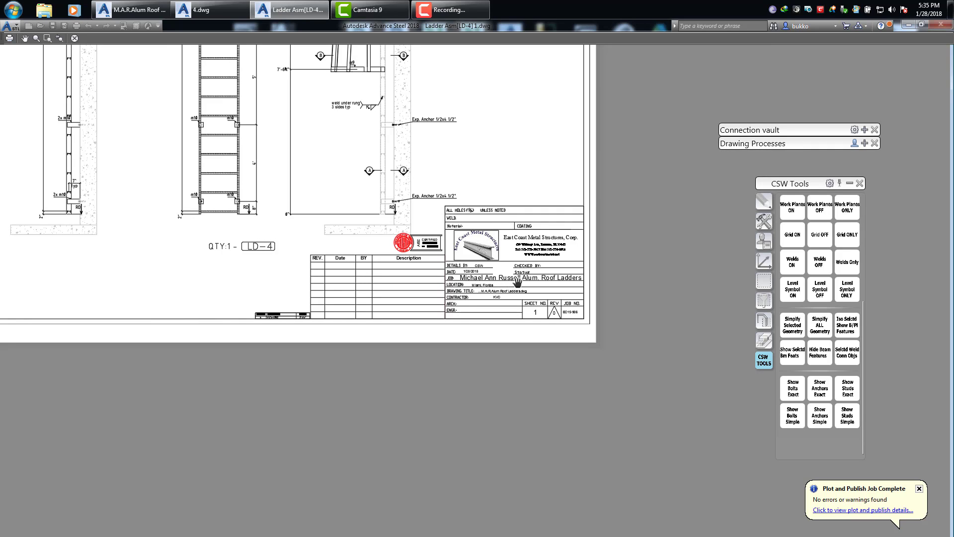
scroll(508, 275, "up", 5)
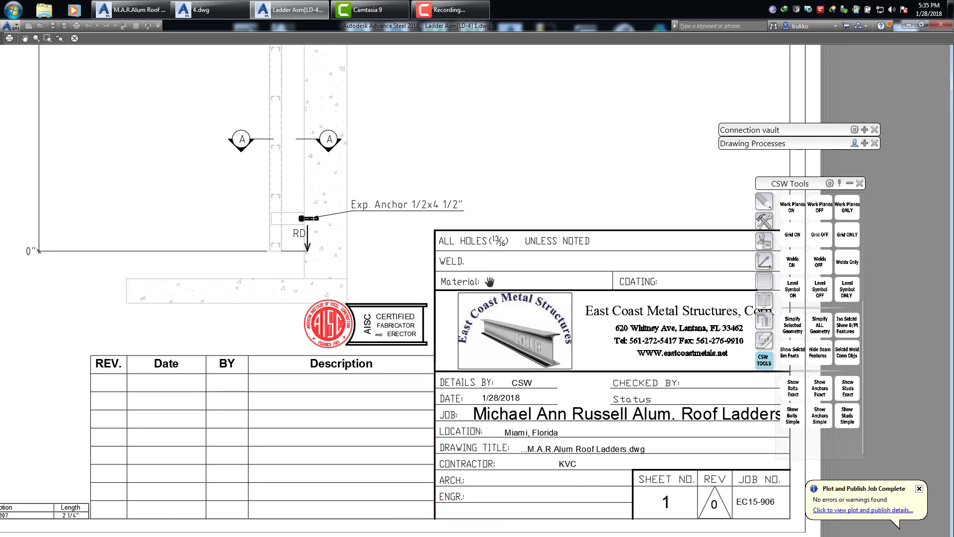
scroll(398, 204, "down", 6)
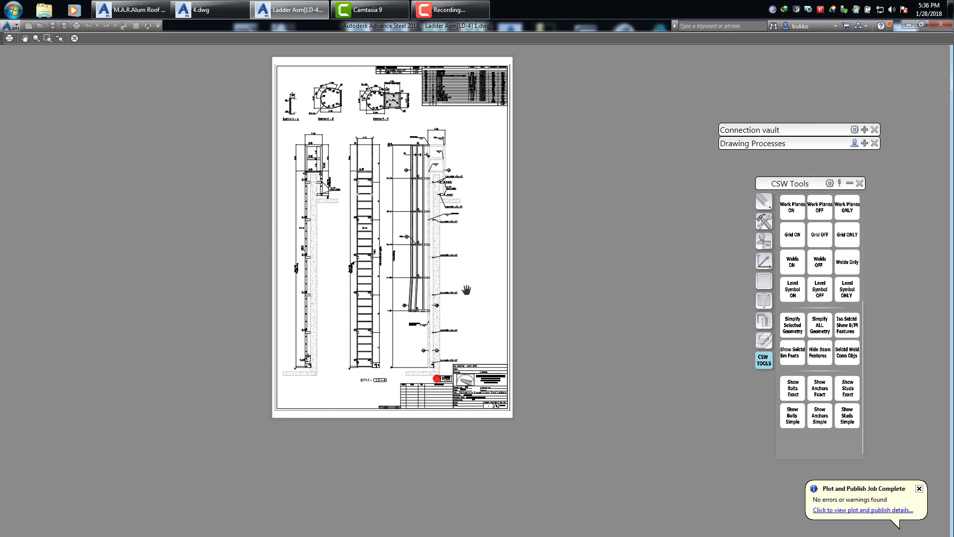
scroll(452, 378, "up", 4)
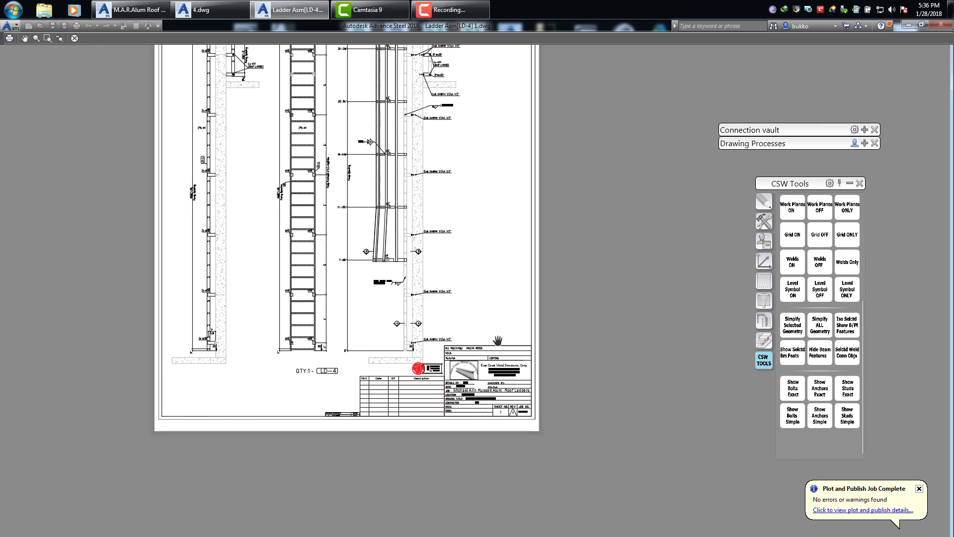
scroll(500, 295, "up", 4)
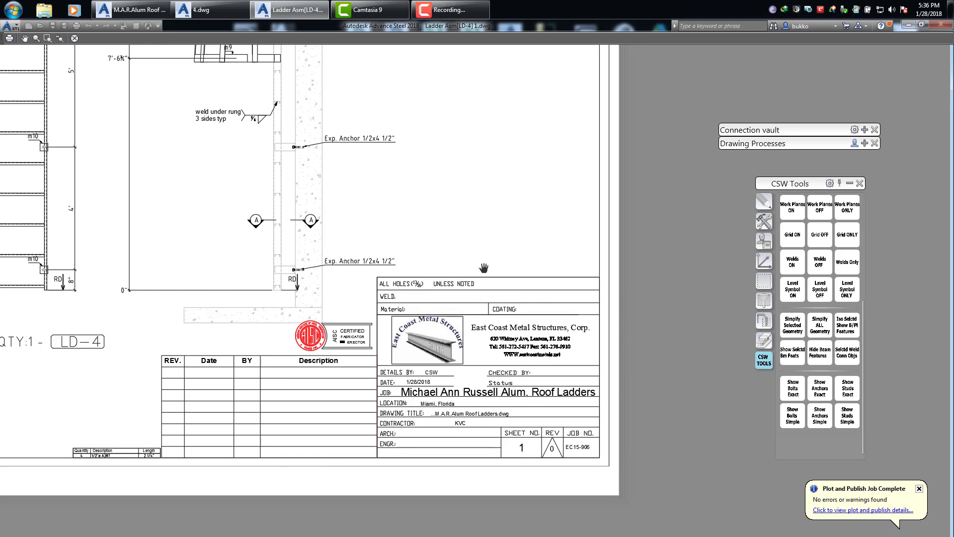
scroll(484, 268, "down", 5)
left_click_drag(480, 275, 479, 298)
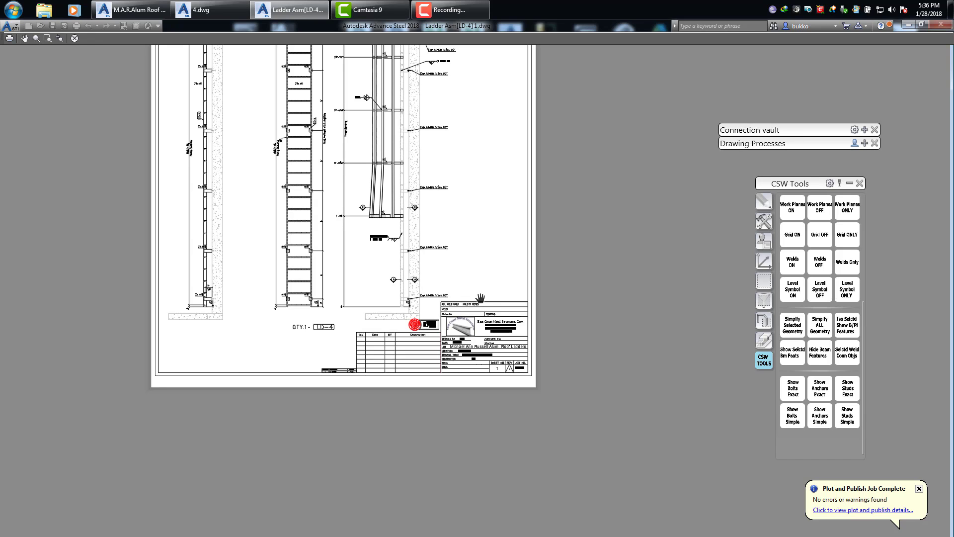
scroll(467, 325, "up", 2)
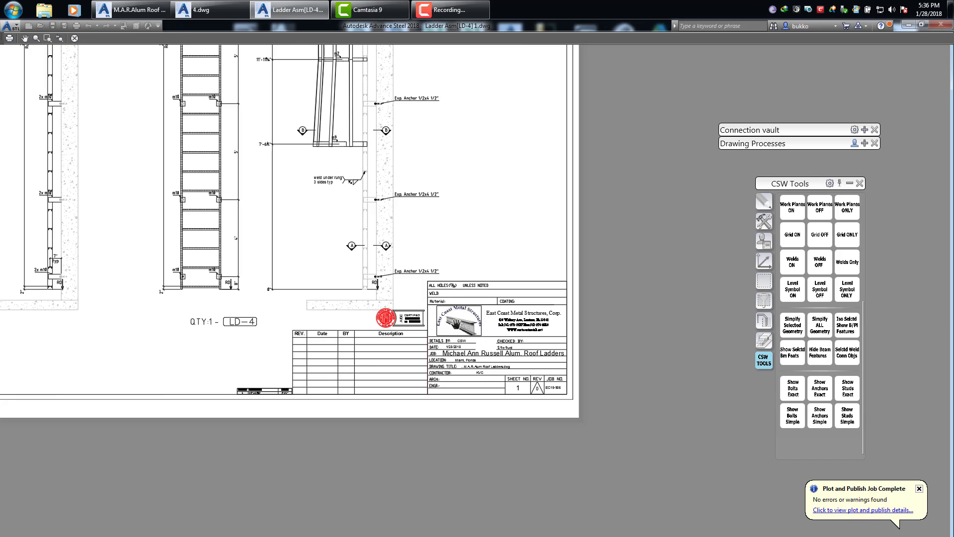
scroll(433, 322, "down", 2)
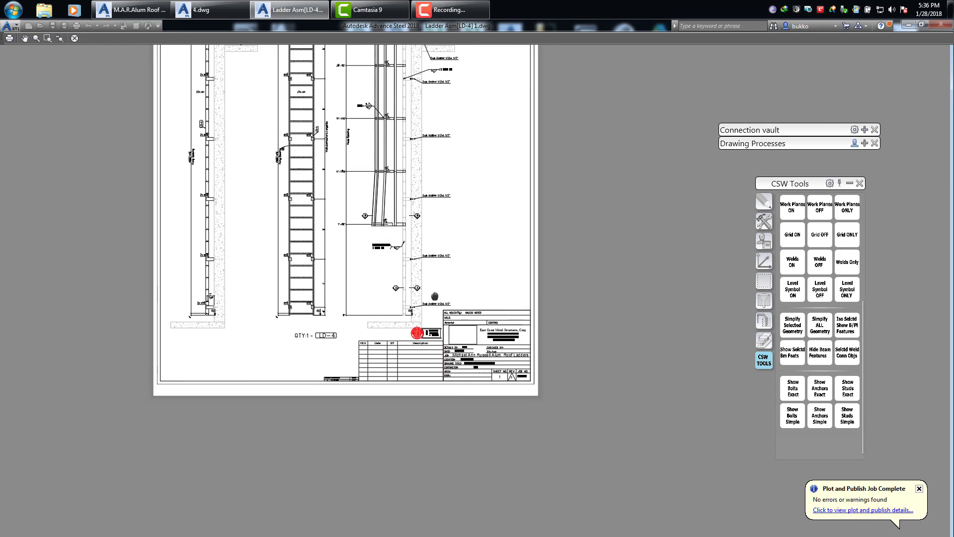
Examine the hole note, weld, material and company fields above the title block in the plot preview, followed by the overall sheet layout
scroll(487, 350, "up", 2)
scroll(489, 352, "down", 2)
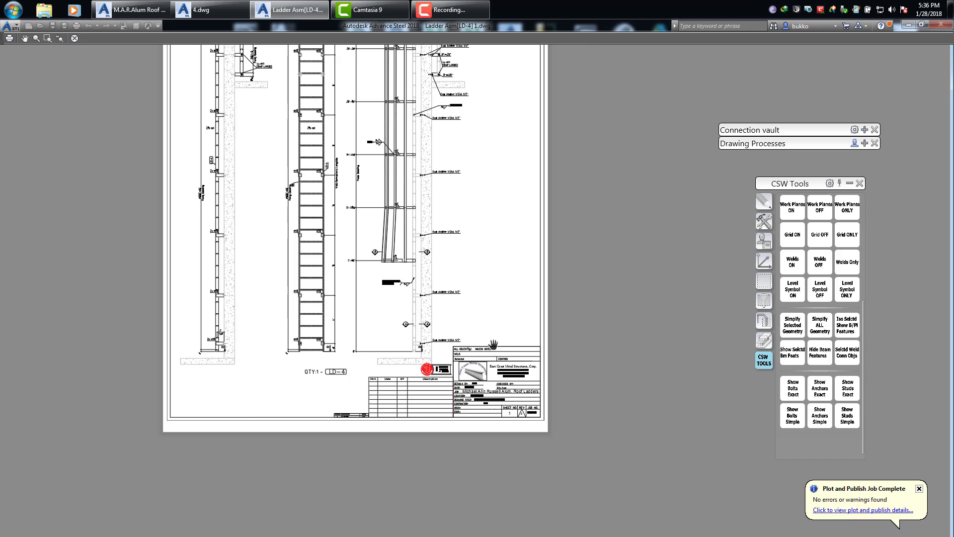
scroll(417, 270, "up", 2)
scroll(417, 269, "up", 5)
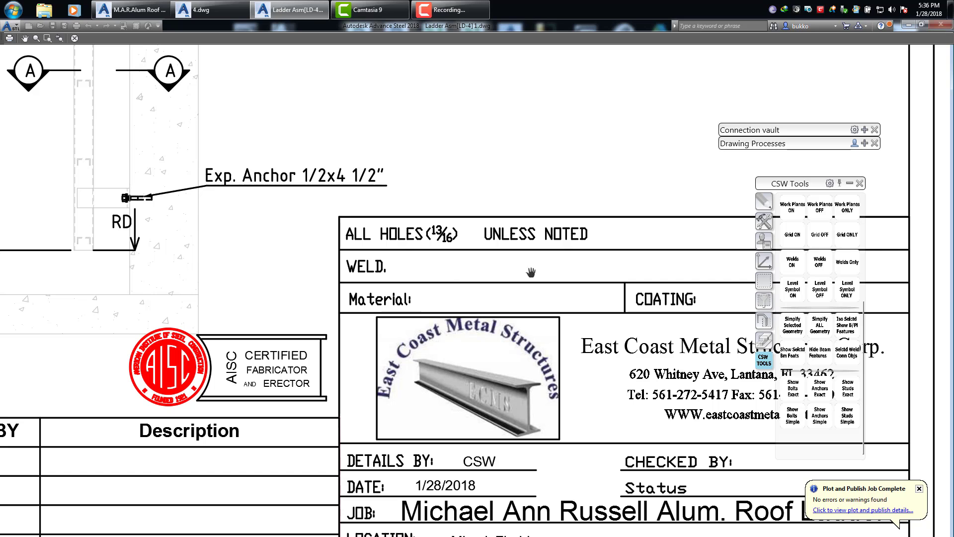
scroll(621, 311, "down", 4)
middle_click_drag(426, 219, 368, 389)
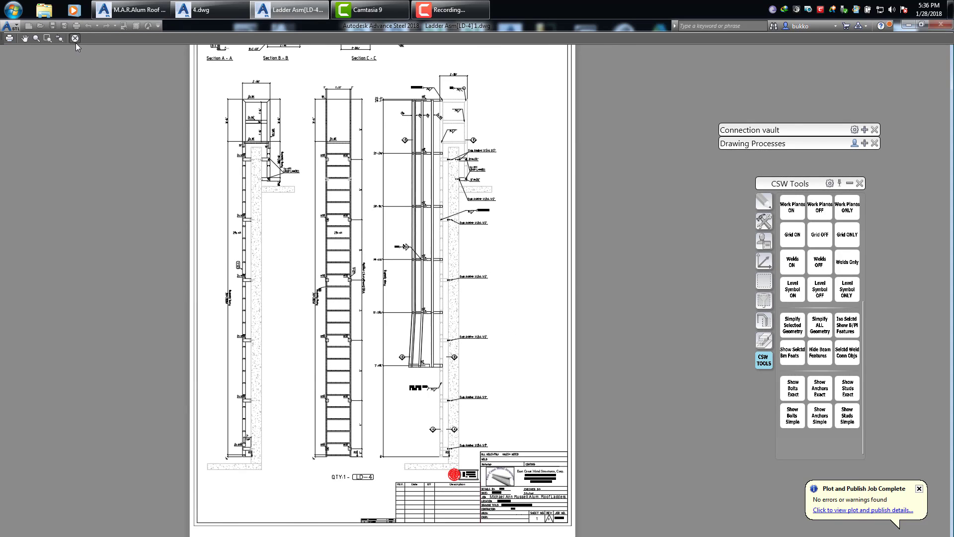
Leave the plot preview and cancel plotting to return to the full LD-4 sheet
left_click(75, 38)
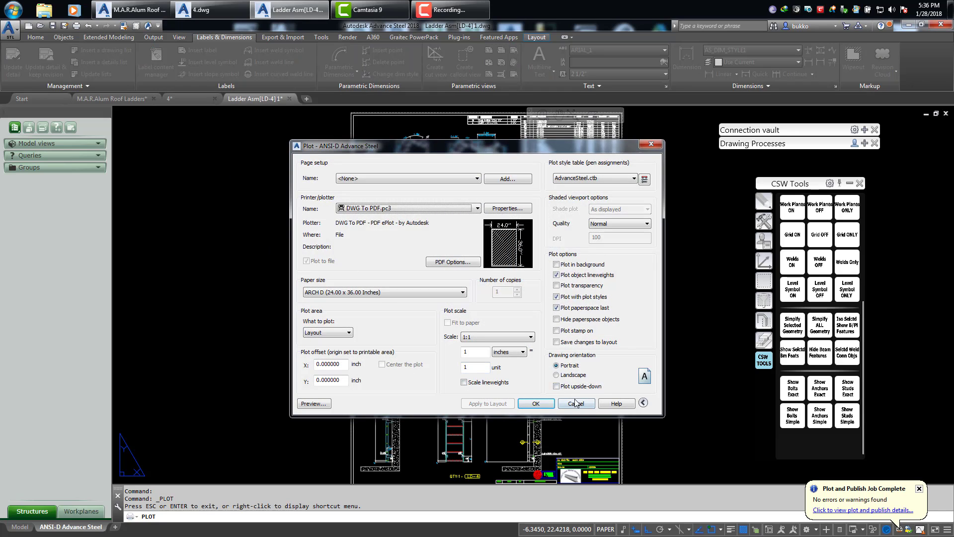
left_click(575, 403)
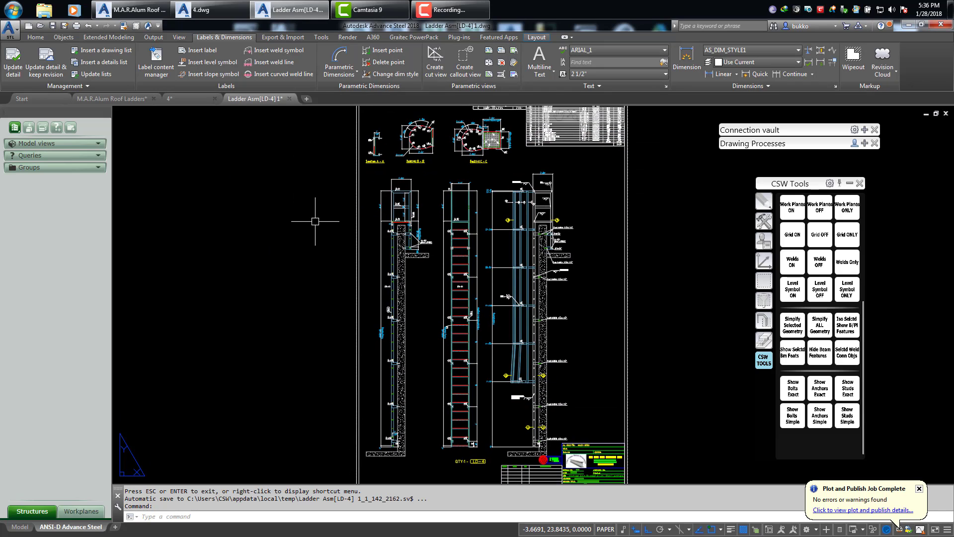
scroll(315, 221, "down", 3)
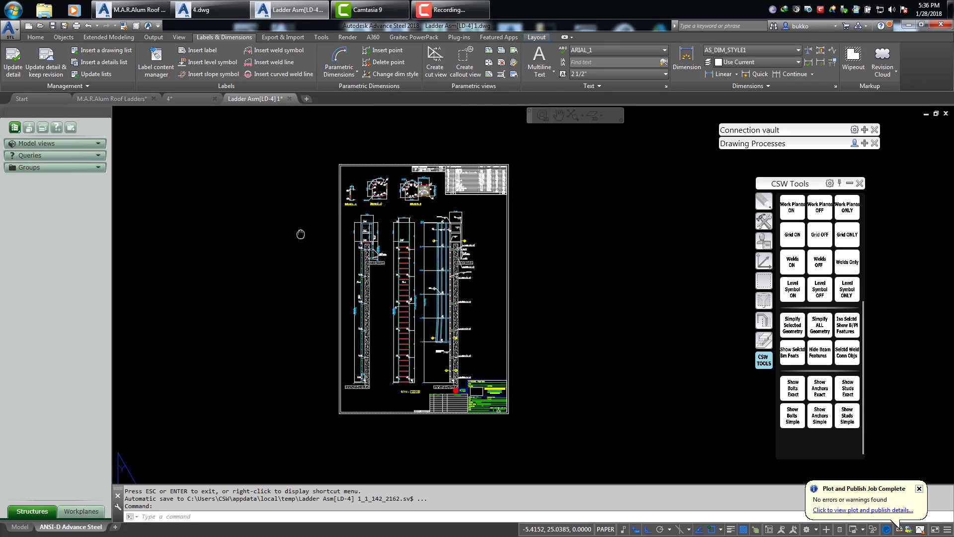
Switch to the M.A.R.Alum Roof Ladders model and inspect the safety cage's top hoop, vertical bars and adjoining ladder posts
left_click(99, 100)
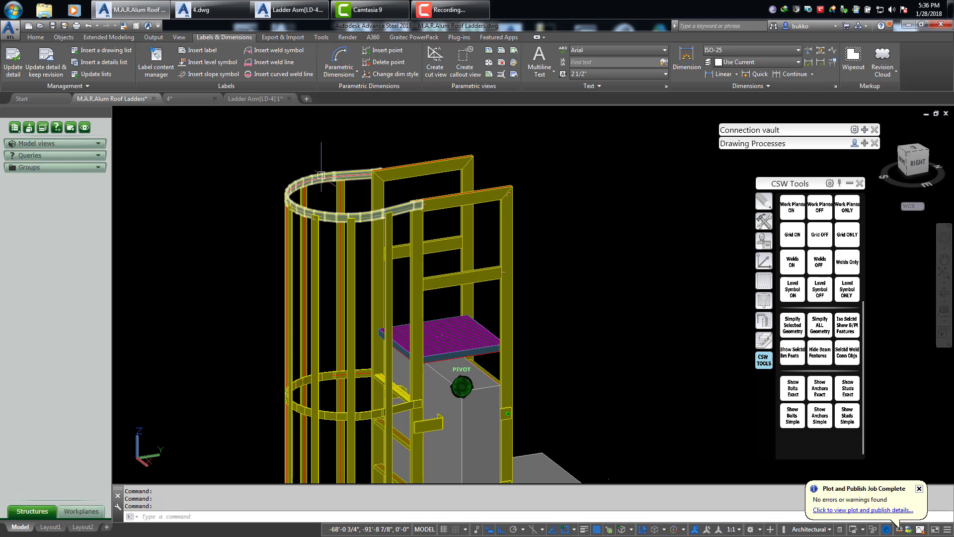
left_click(295, 165)
key("Escape")
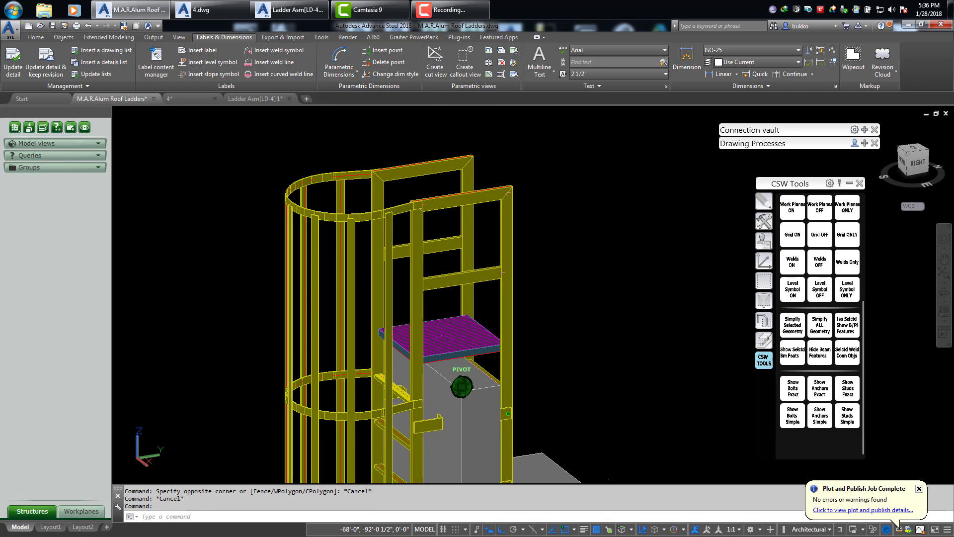
mouse_move(317, 176)
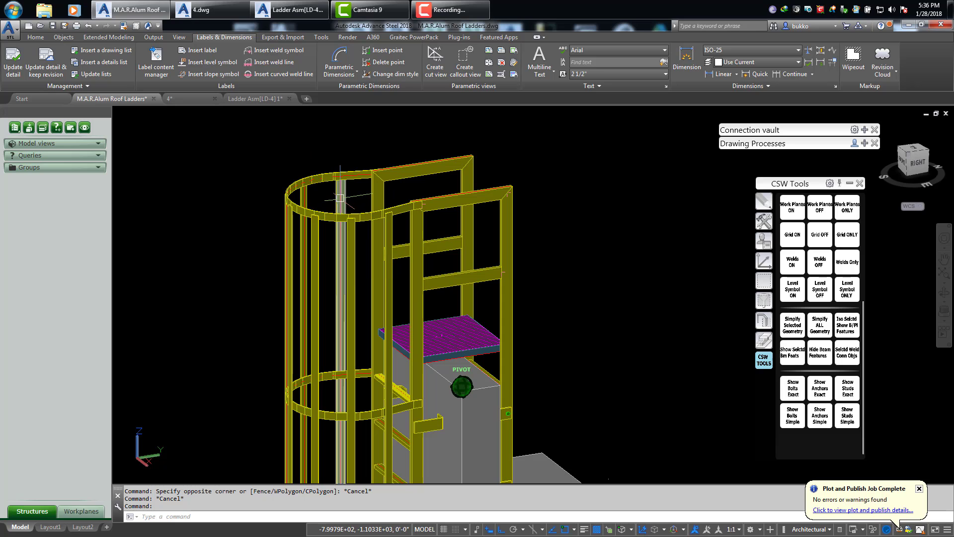
mouse_move(340, 198)
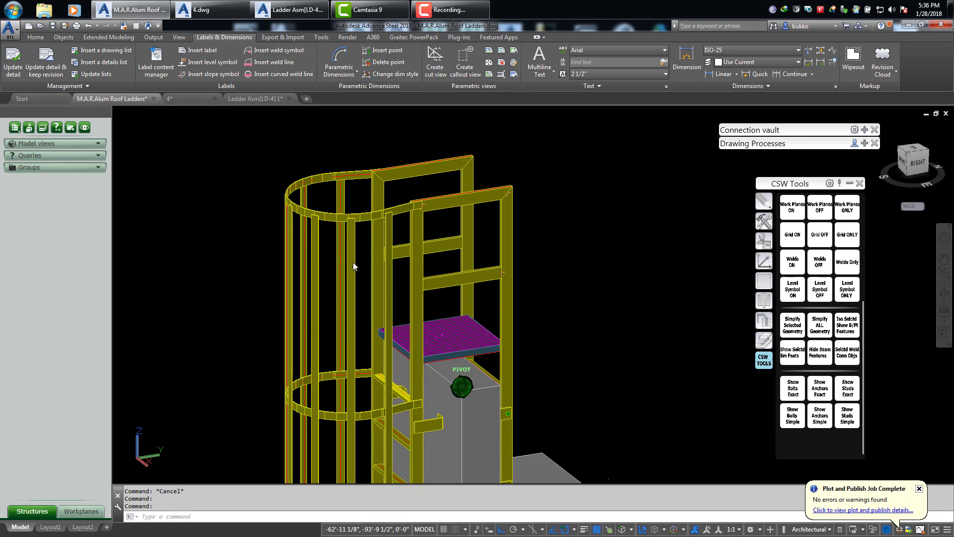
scroll(356, 260, "up", 3)
scroll(369, 240, "up", 1)
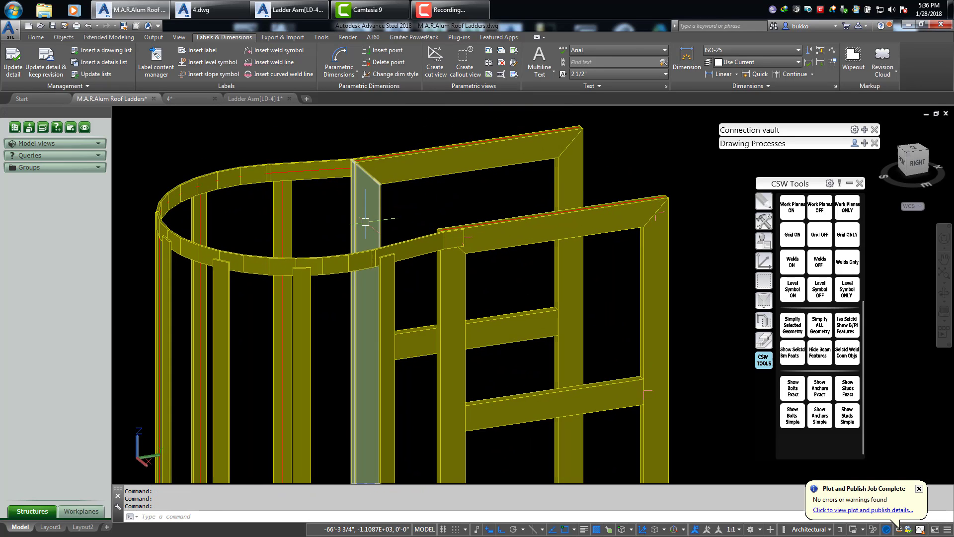
mouse_move(365, 222)
scroll(324, 227, "down", 3)
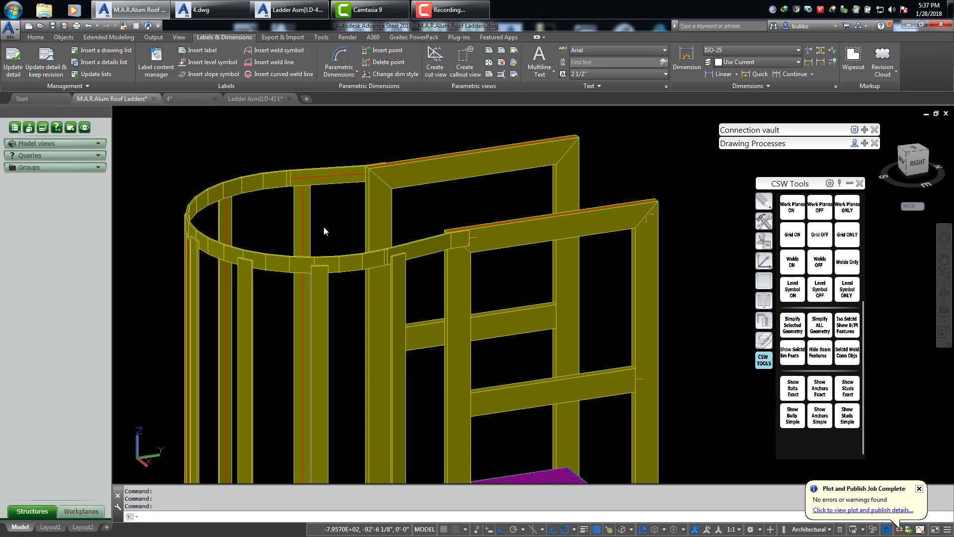
scroll(368, 241, "up", 1)
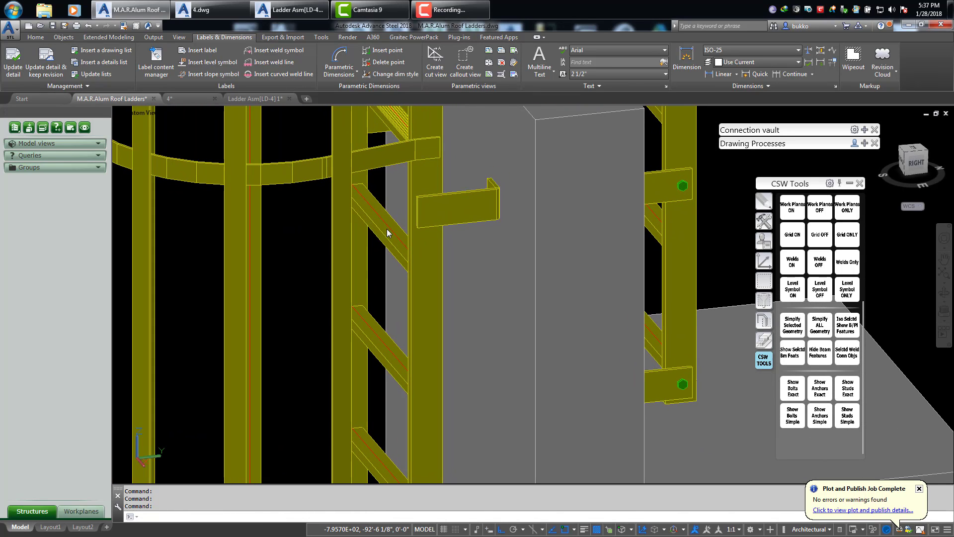
Check the part properties of the wall connector plate below the platform and look along the cage section beneath it
mouse_move(382, 227)
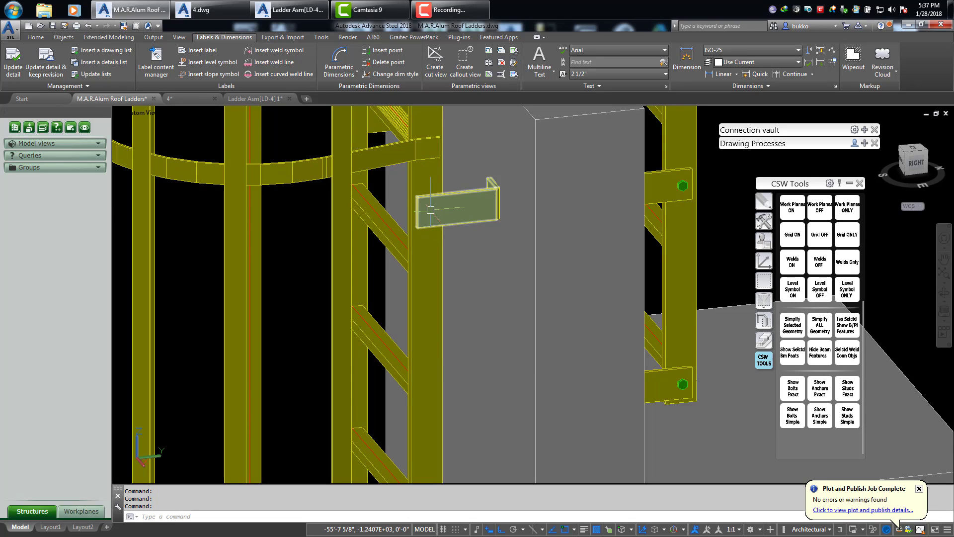
mouse_move(431, 209)
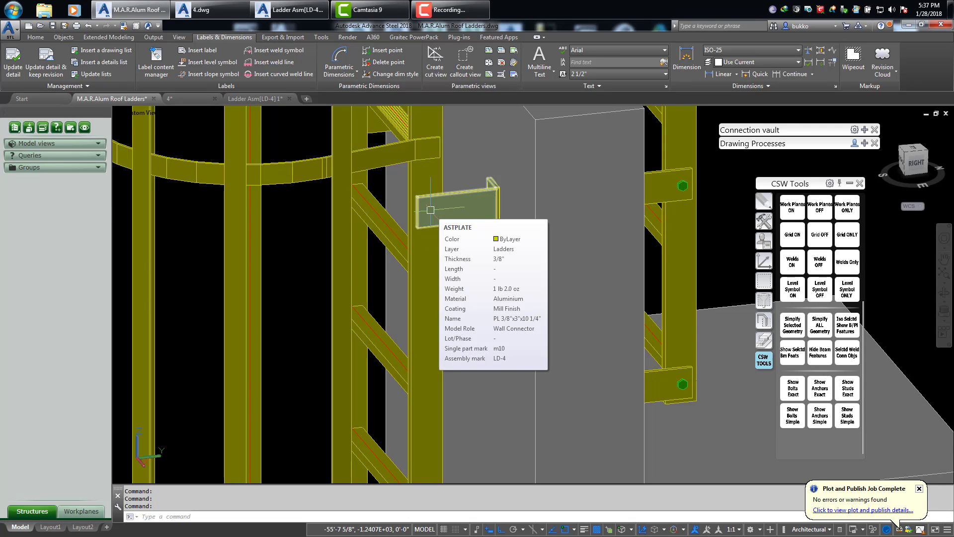
scroll(302, 228, "down", 5)
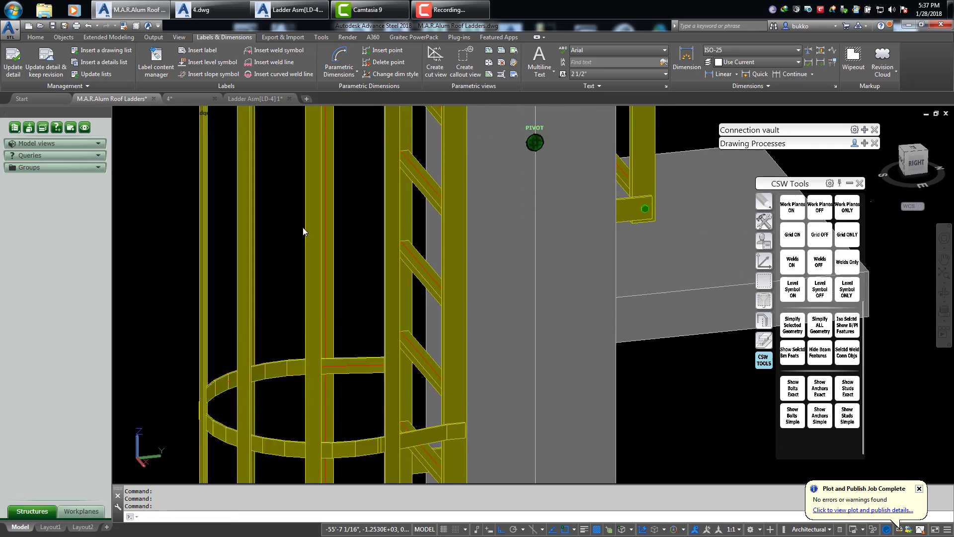
scroll(303, 228, "down", 5)
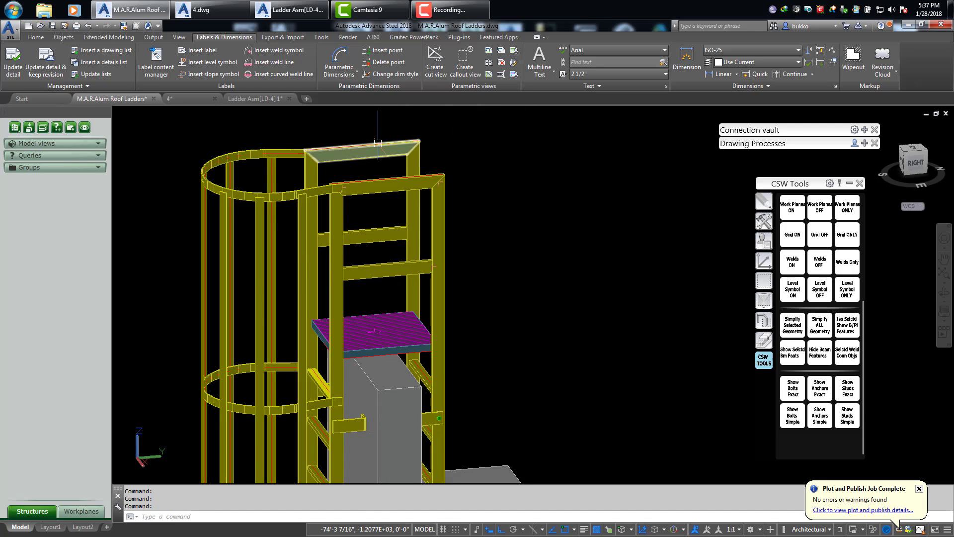
Inspect the top handrails, the horizontal platform rails with their part properties, and the grating platform with its edge frame
mouse_move(377, 143)
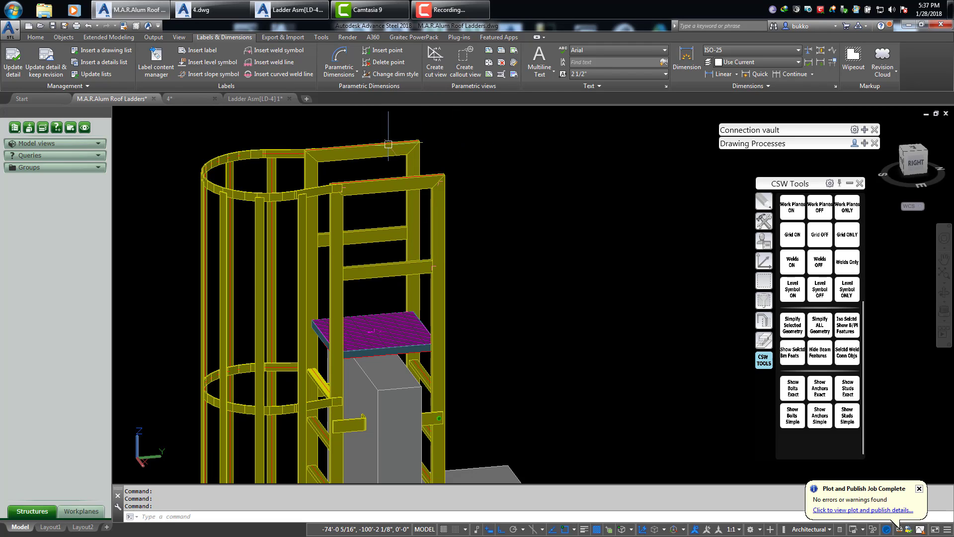
scroll(359, 136, "up", 5)
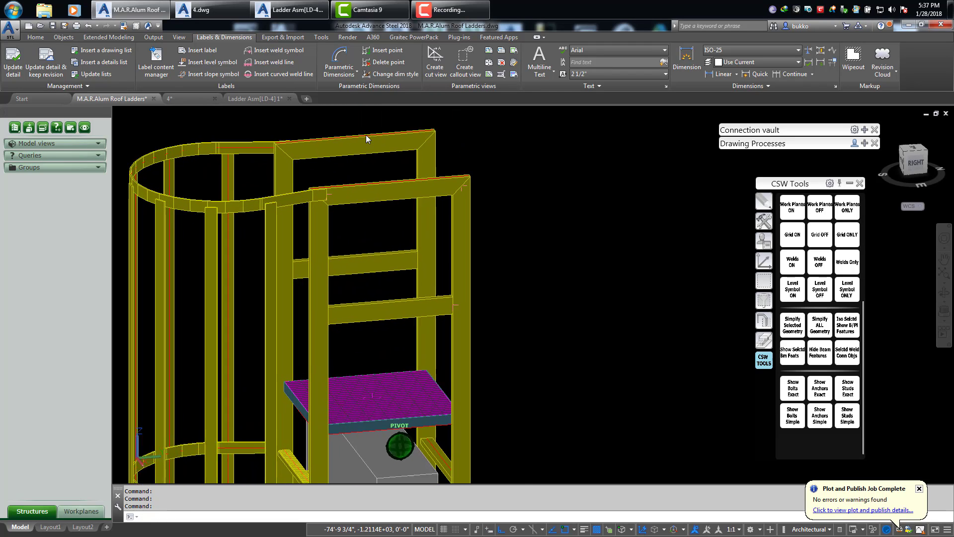
mouse_move(368, 176)
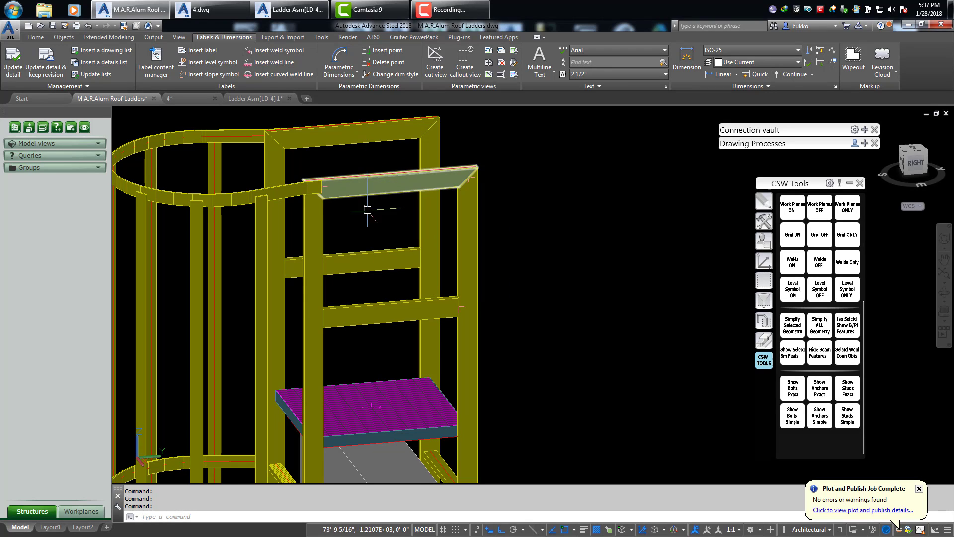
mouse_move(368, 256)
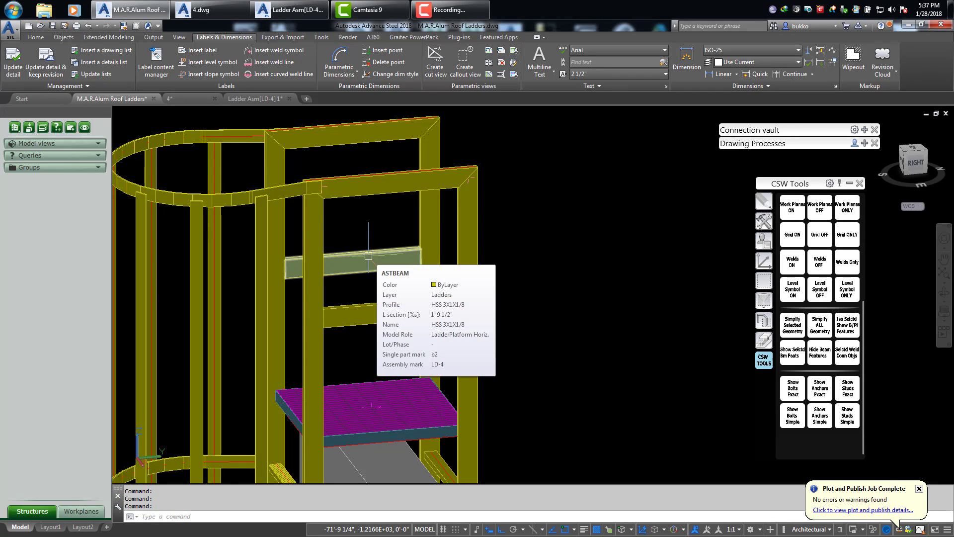
middle_click_drag(552, 232, 552, 158)
scroll(398, 338, "up", 4)
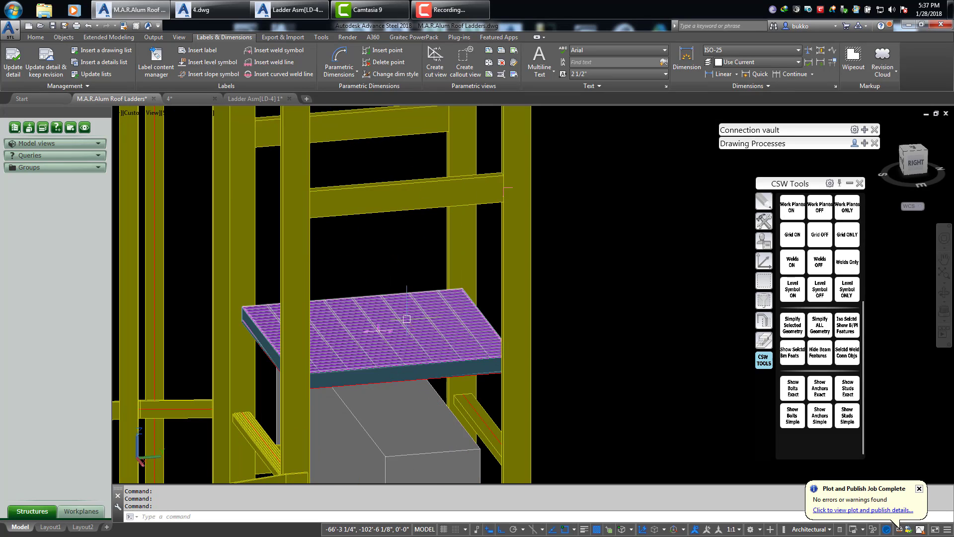
mouse_move(486, 367)
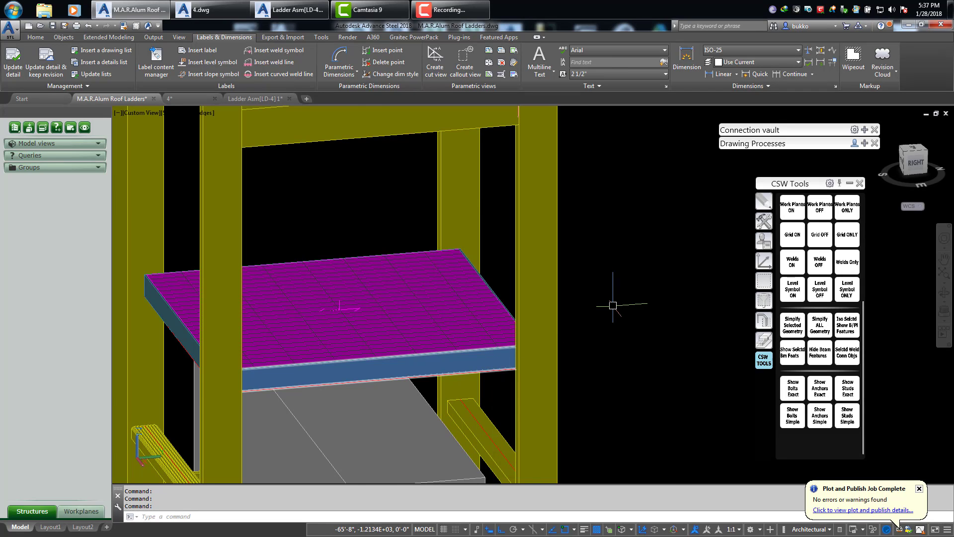
Check the part properties of the top rung and a wall connector plate on the short side of the ladder
scroll(613, 305, "down", 4)
mouse_move(653, 294)
middle_mouse_down("shift")
mouse_move(650, 219)
mouse_move(556, 194)
middle_mouse_up("shift")
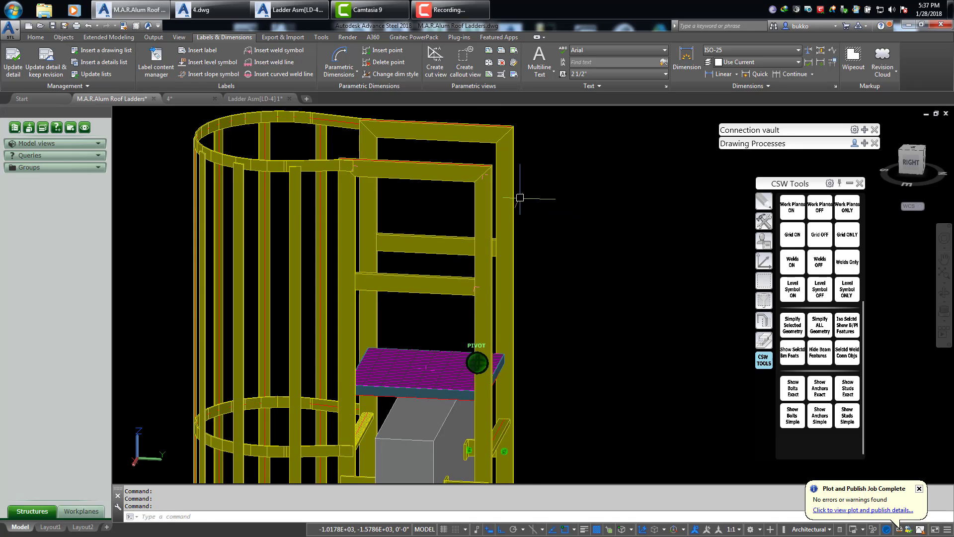
mouse_move(513, 199)
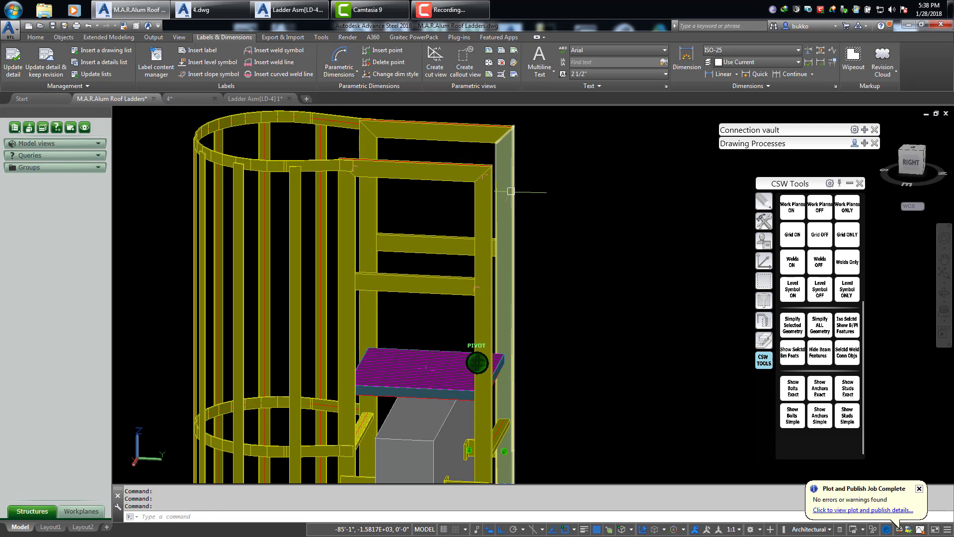
scroll(570, 309, "up", 6)
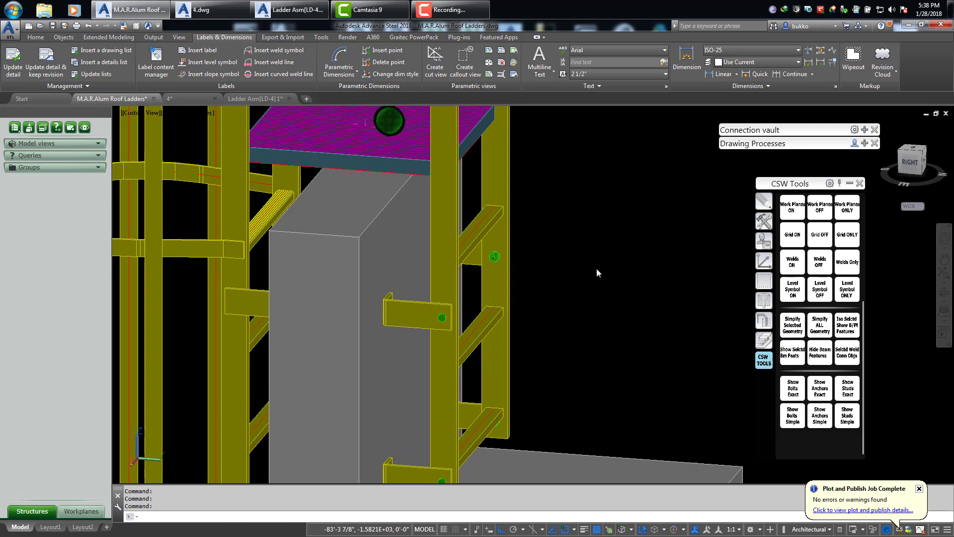
middle_click_drag(590, 189, 590, 230)
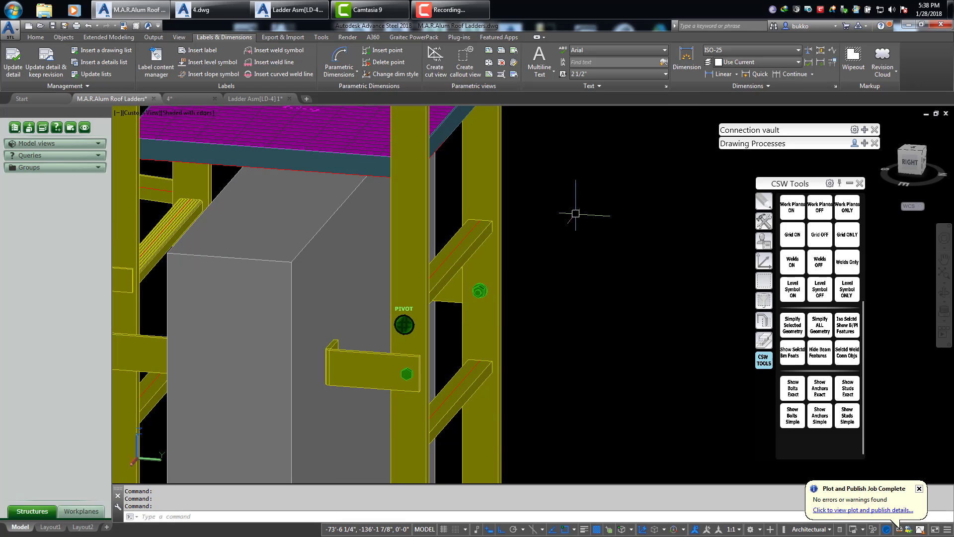
mouse_move(481, 235)
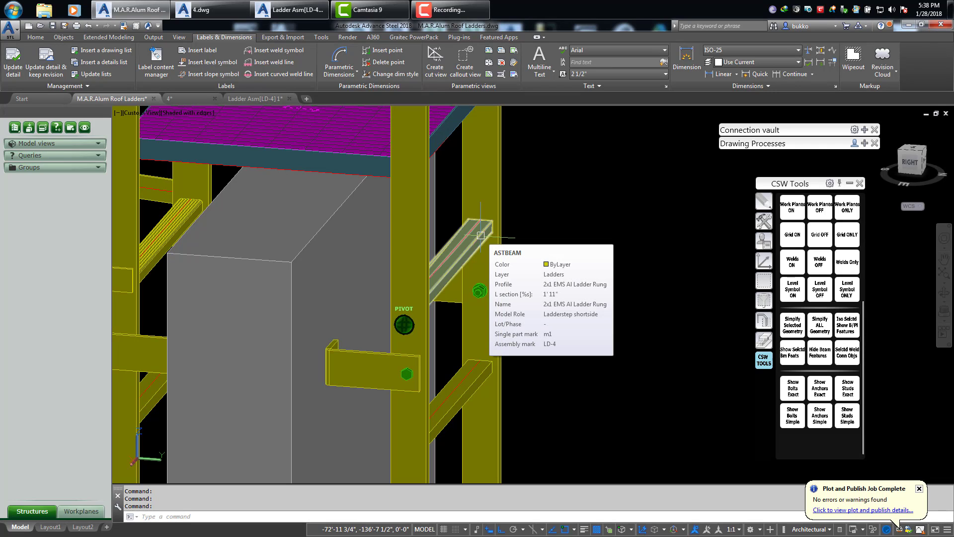
scroll(577, 204, "down", 3)
middle_click_drag(577, 203, 523, 245, "shift")
scroll(426, 317, "up", 3)
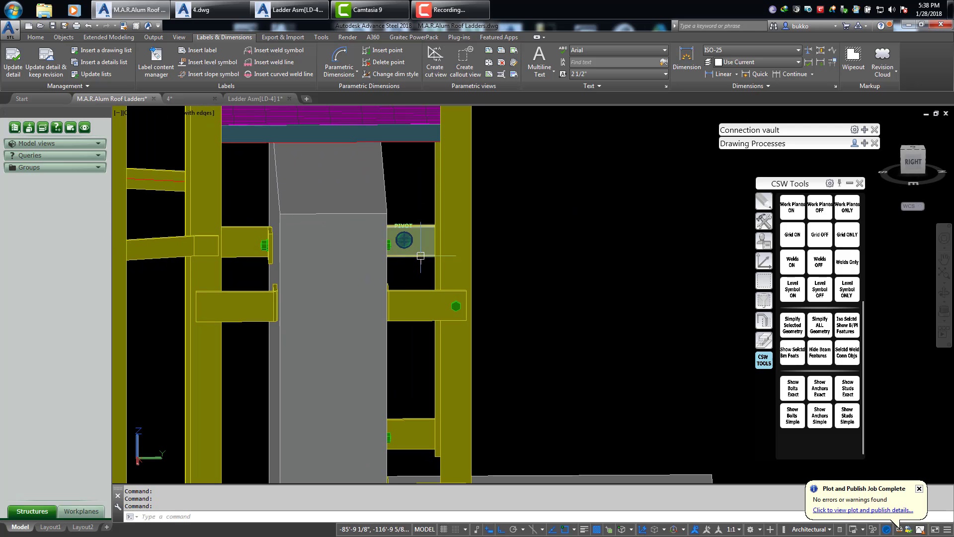
mouse_move(421, 255)
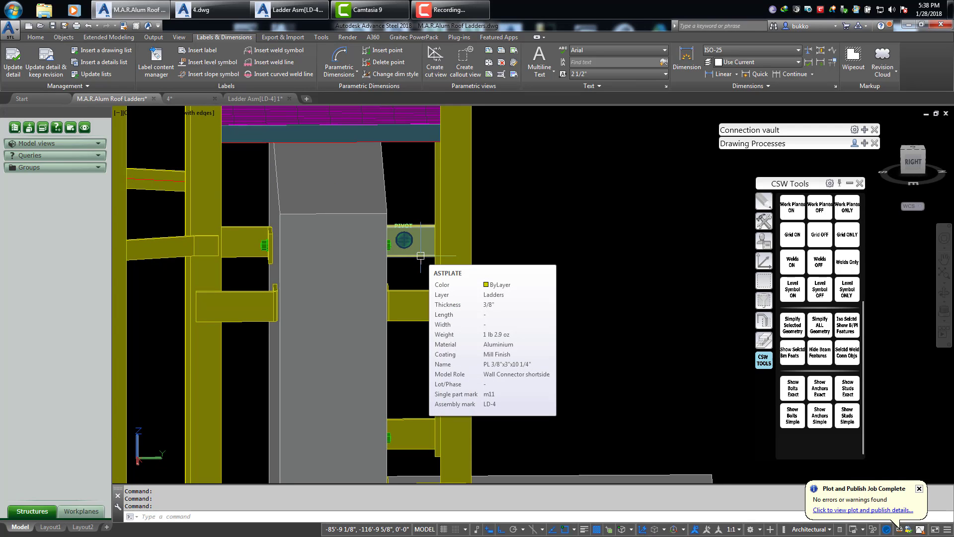
Examine the short ladder's wall connections, the roof slab and the caged side of the model from several angles
scroll(566, 228, "down", 3)
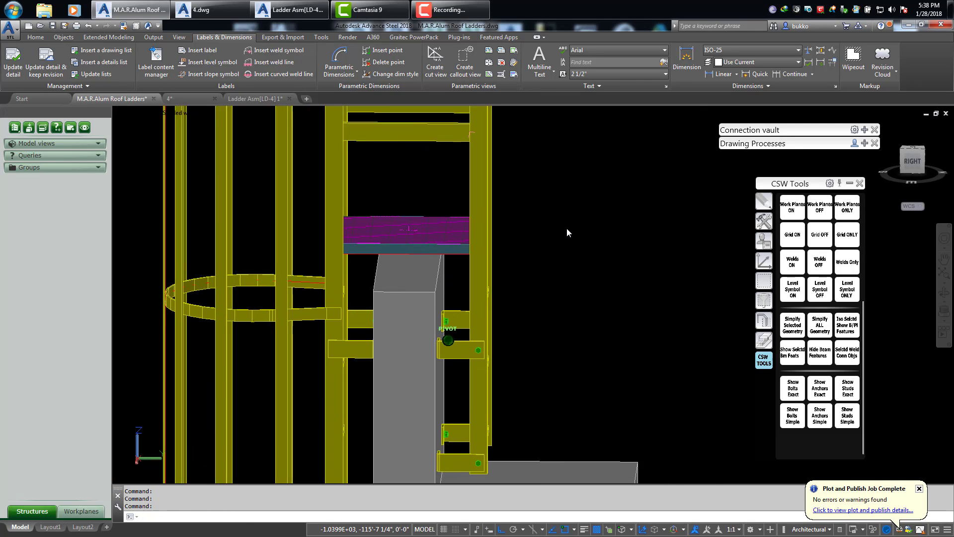
middle_click_drag(566, 228, 383, 230, "shift")
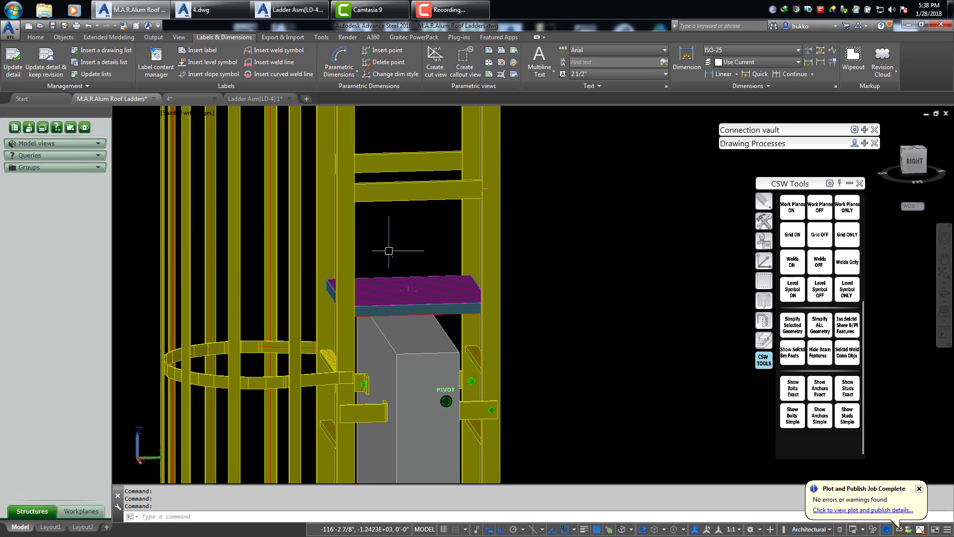
mouse_move(388, 252)
middle_mouse_down("shift")
mouse_move(541, 266)
mouse_move(585, 246)
mouse_move(596, 177)
mouse_move(530, 201)
mouse_move(575, 212)
mouse_move(552, 223)
middle_mouse_up("shift")
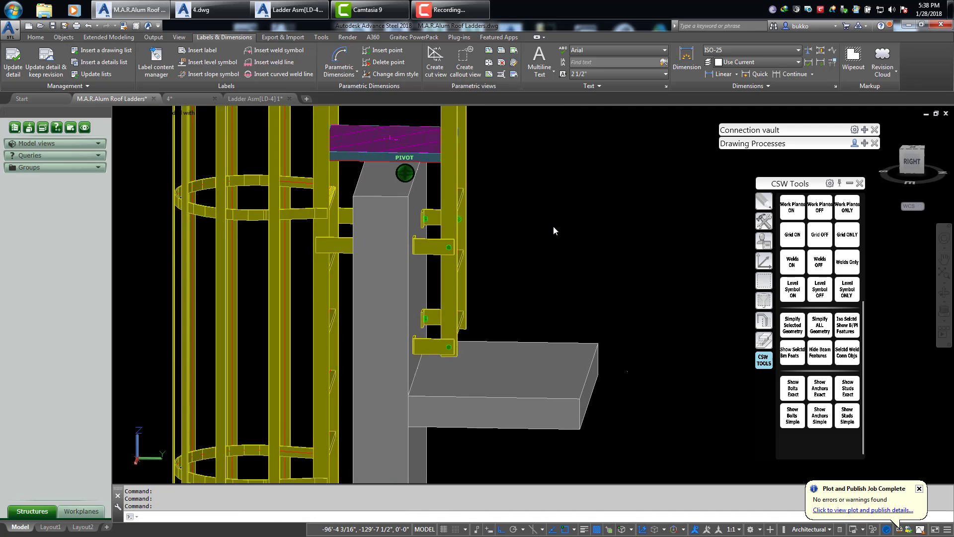
scroll(553, 226, "down", 5)
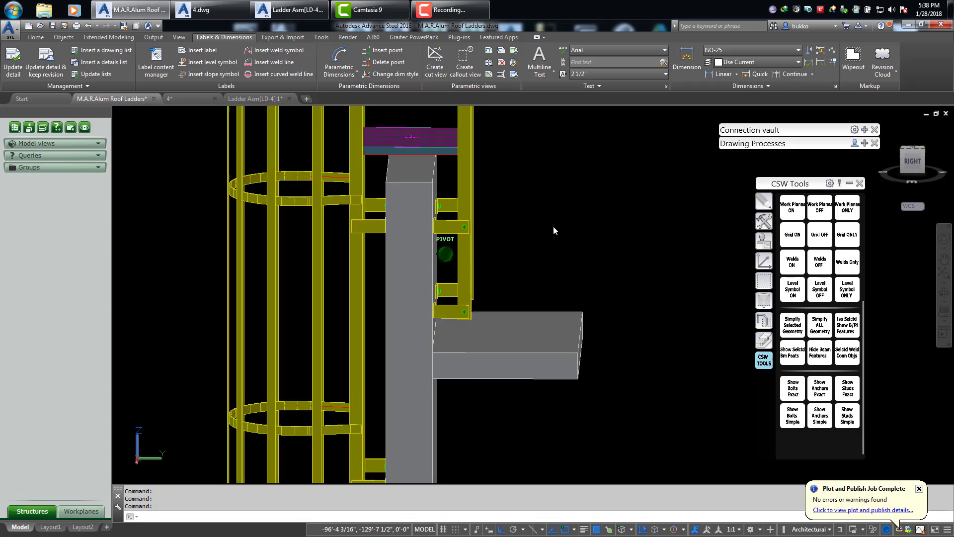
middle_click_drag(573, 227, 580, 224, "shift")
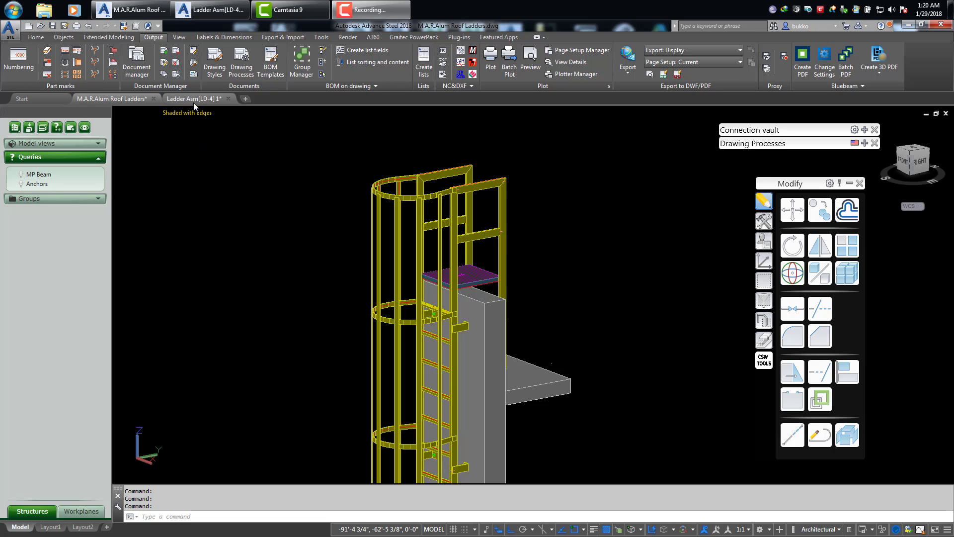
Switch to the LD-4 ladder assembly drawing and examine the labels and dimensions around the platform handrails and wall section
mouse_move(193, 102)
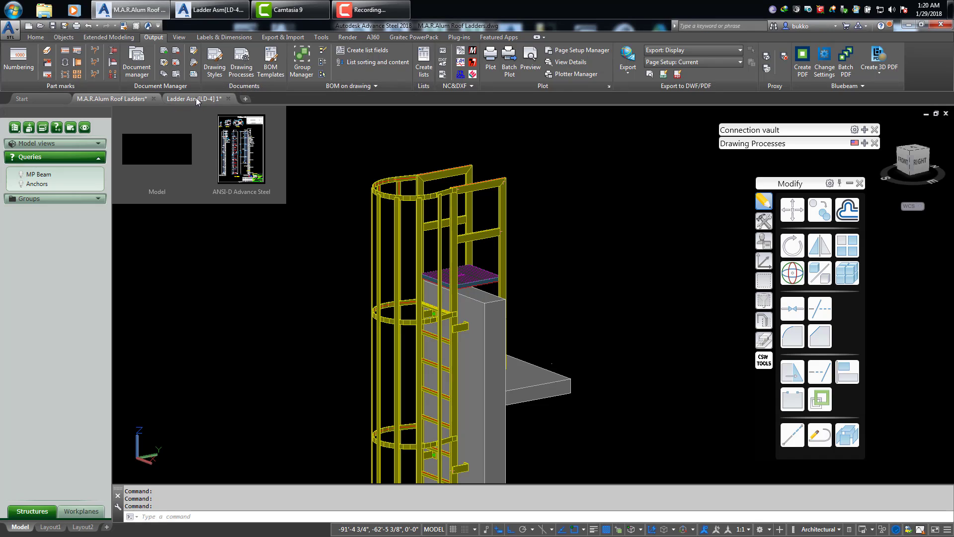
left_click(196, 101)
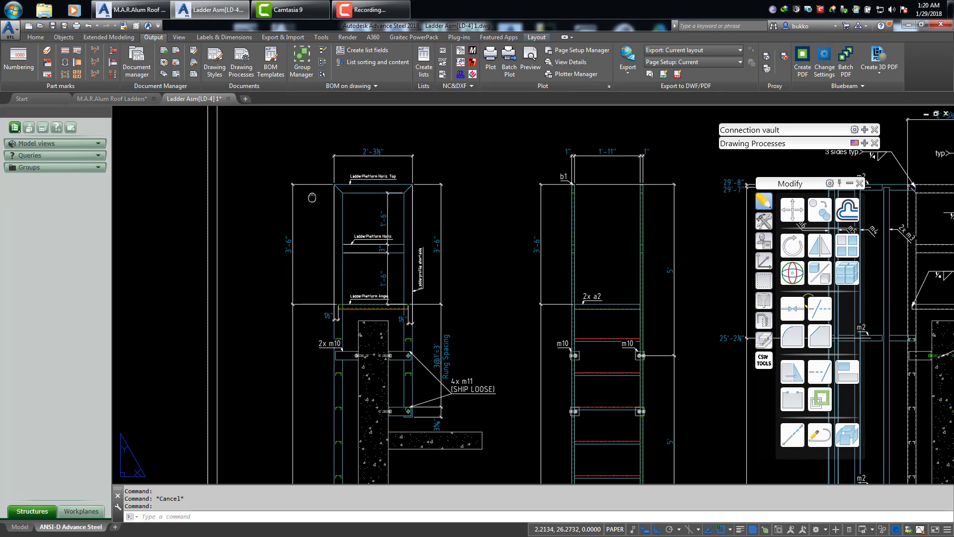
middle_click_drag(313, 194, 340, 196)
scroll(387, 178, "up", 3)
scroll(405, 171, "down", 3)
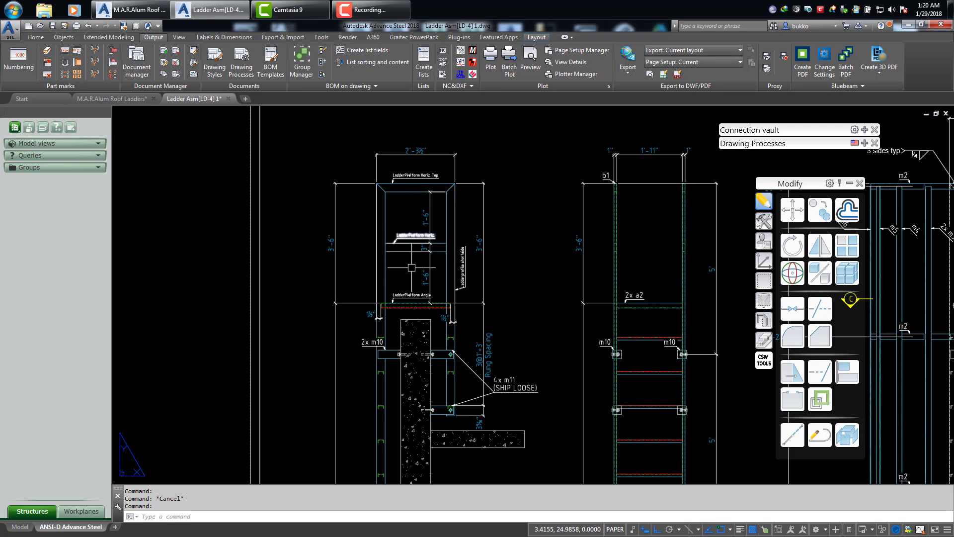
scroll(510, 248, "up", 2)
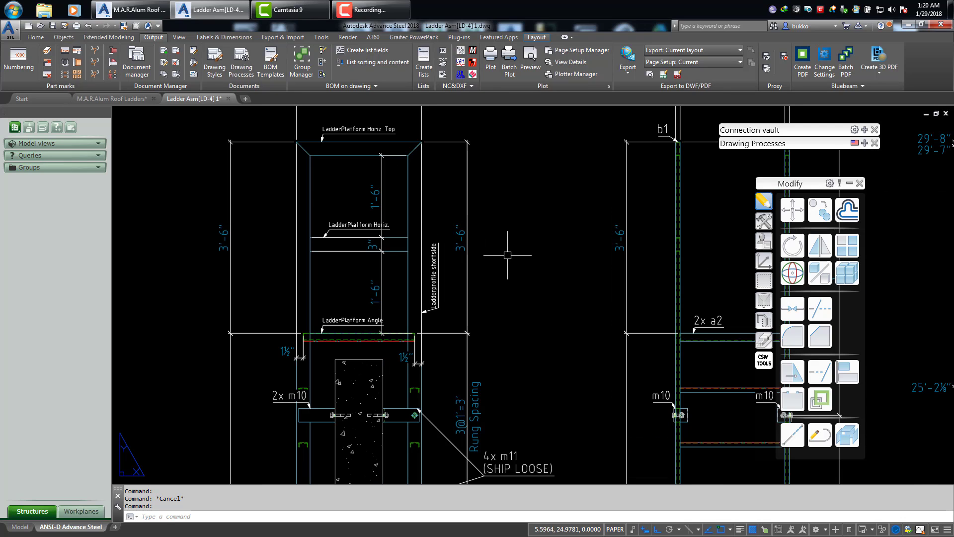
scroll(502, 249, "down", 2)
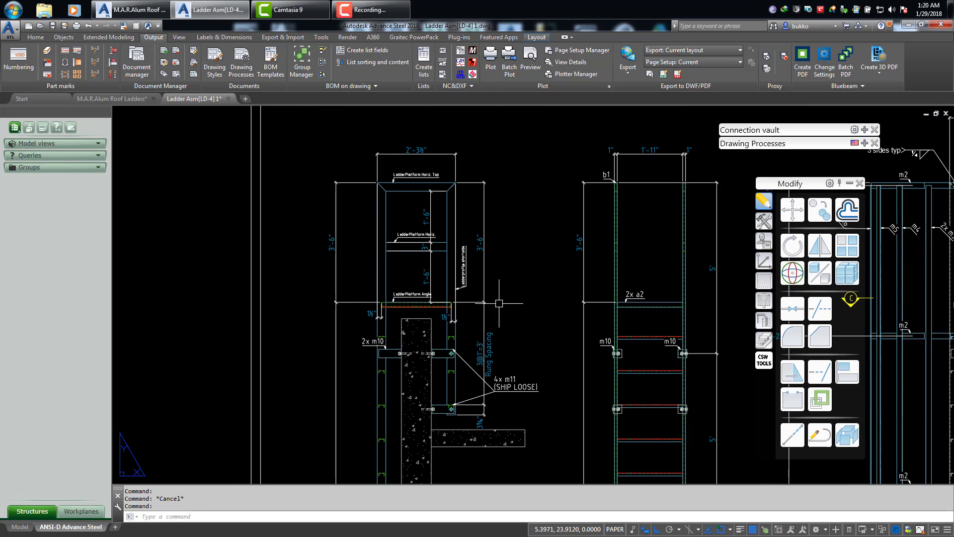
scroll(457, 269, "up", 4)
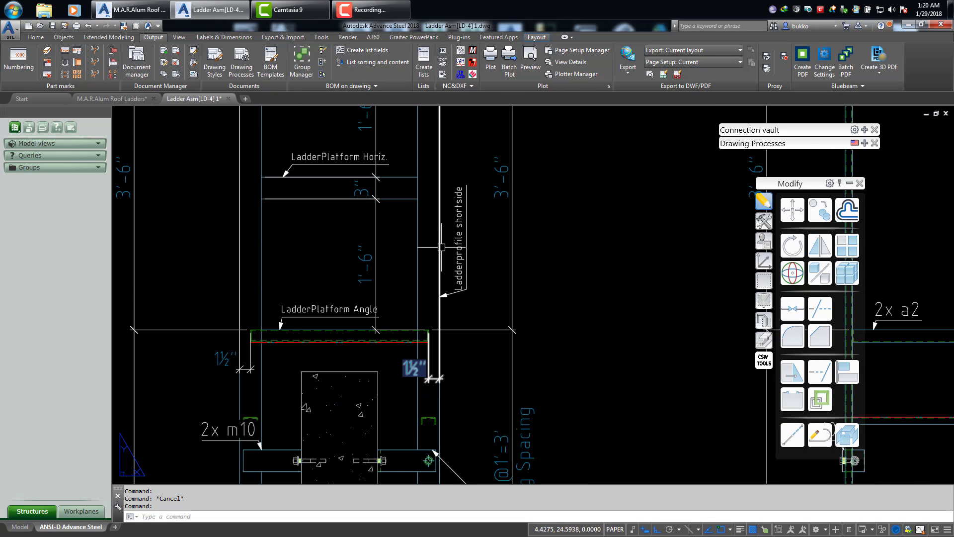
middle_click_drag(413, 288, 401, 389)
scroll(371, 303, "down", 4)
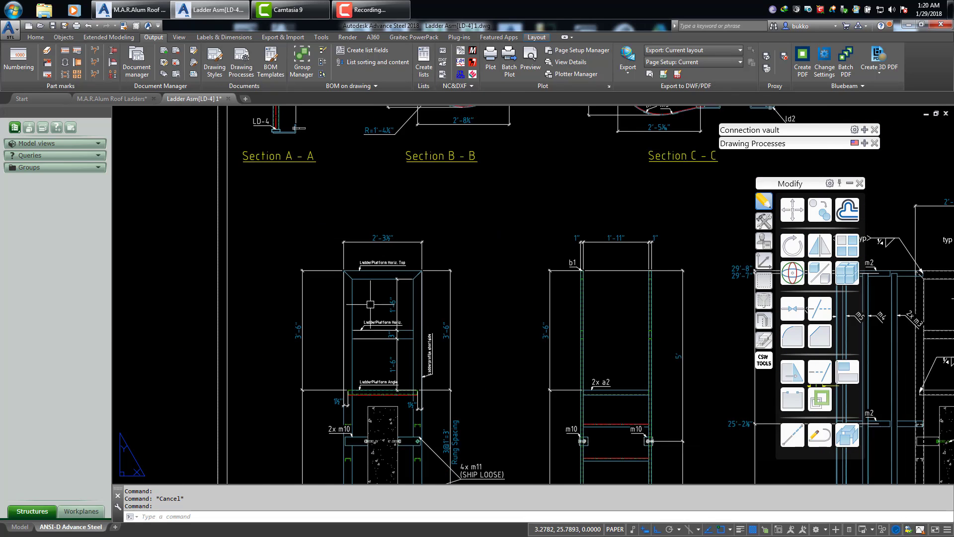
middle_click_drag(373, 282, 377, 216)
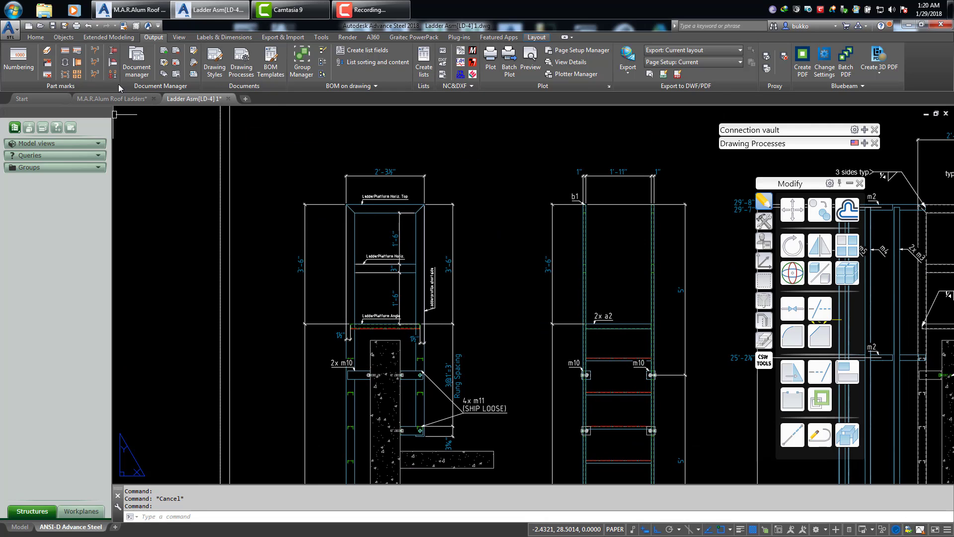
In the Drawing Style Manager, review the view dimensions and the view definition of the 6 - Ladder - Front CSW view
left_click(163, 62)
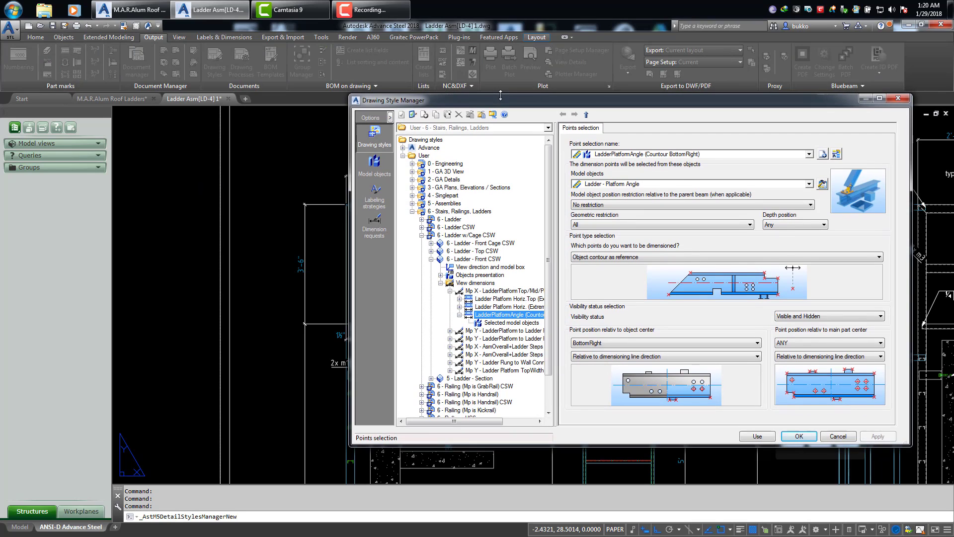
mouse_move(501, 95)
left_mouse_down()
mouse_move(635, 61)
mouse_move(608, 62)
left_mouse_up()
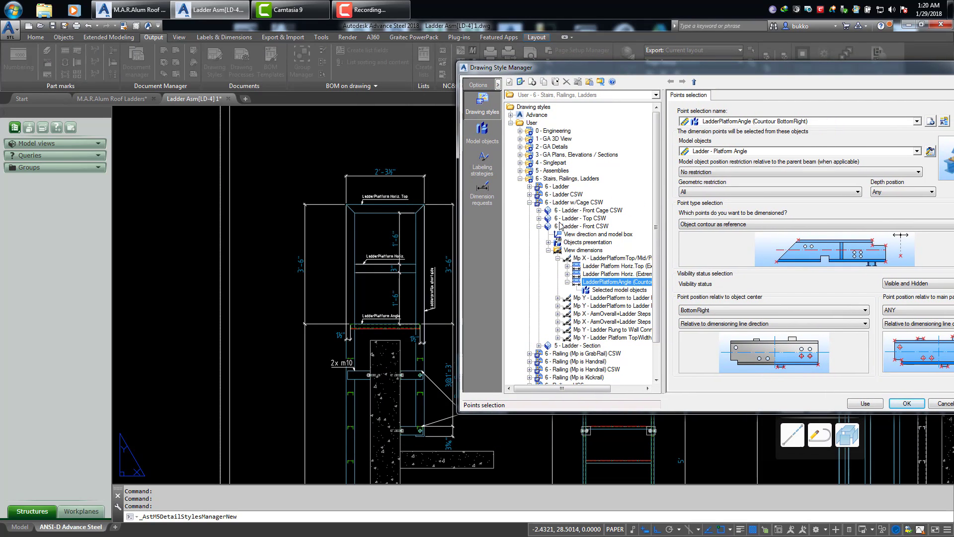
left_click(549, 250)
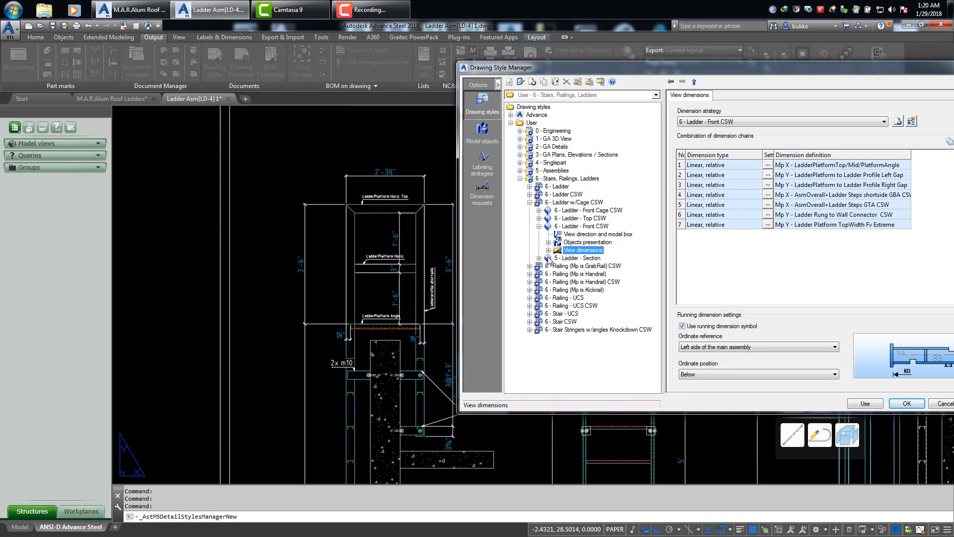
left_click(580, 227)
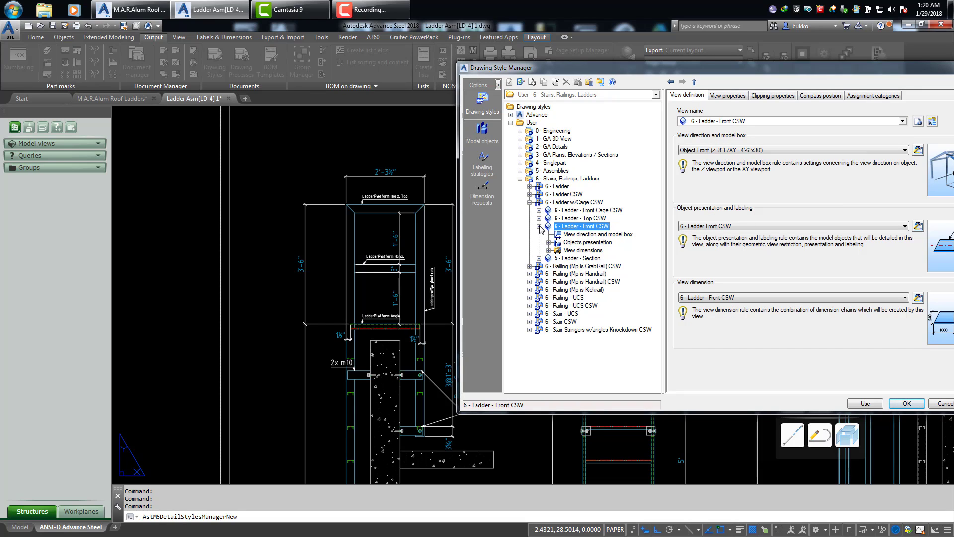
left_click(539, 226)
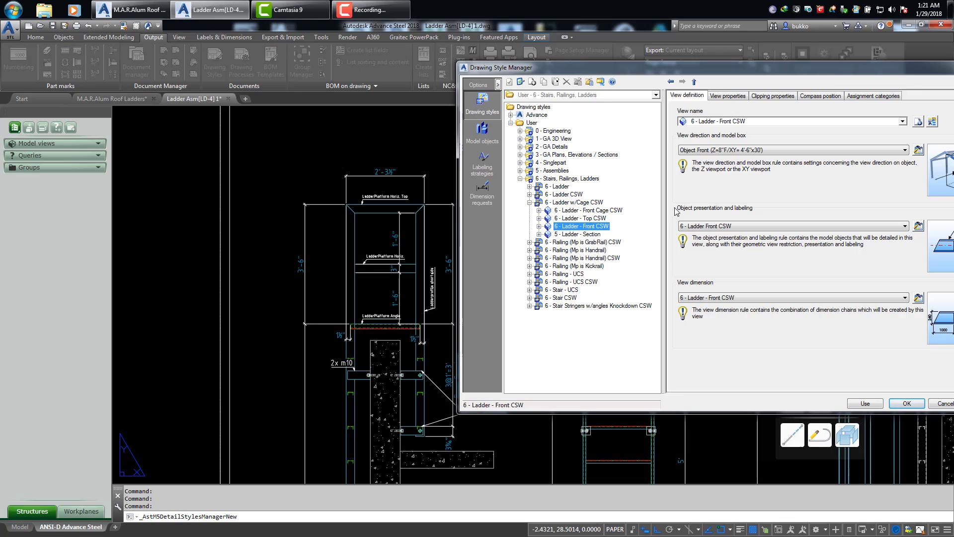
Check the view direction and model box settings of the 6 - Ladder - Front CSW view, and close the style manager
left_click_drag(835, 72, 556, 122)
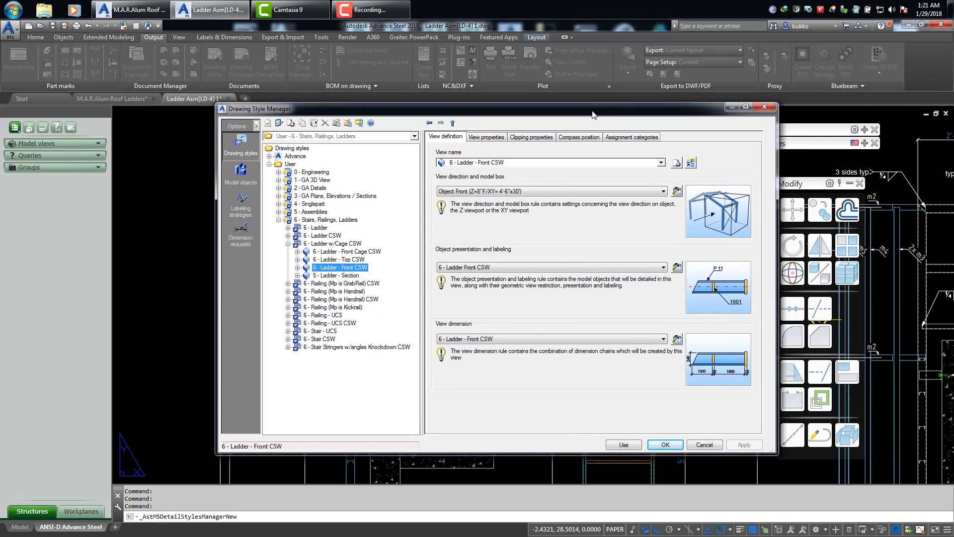
left_click(676, 191)
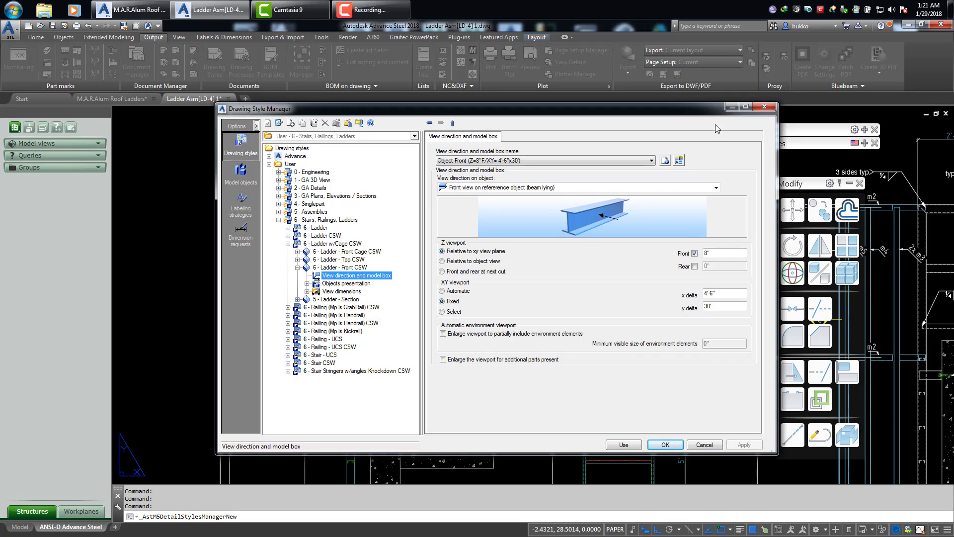
left_click(764, 107)
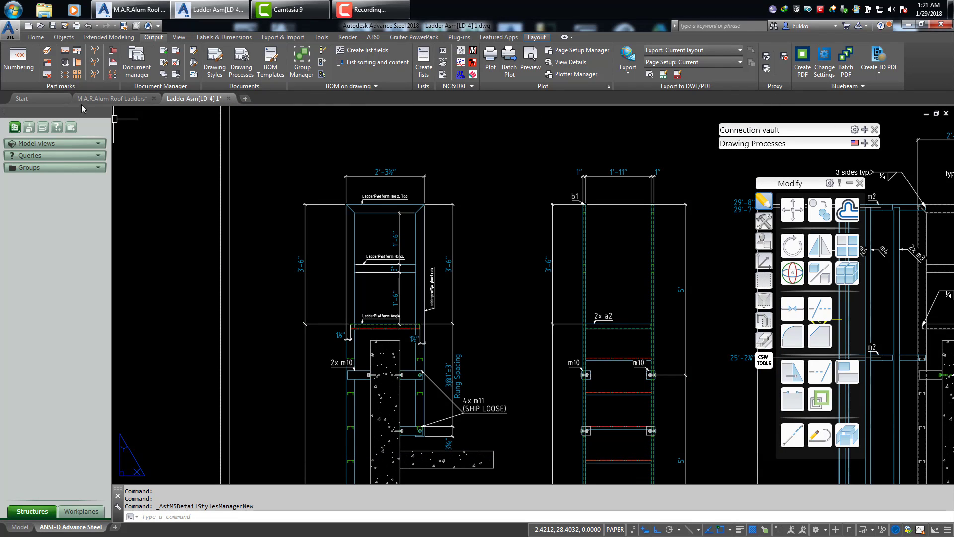
Return to the roof ladders model and show the assembly coordinate system of the ladder's side rail on the wall connector side
left_click(104, 100)
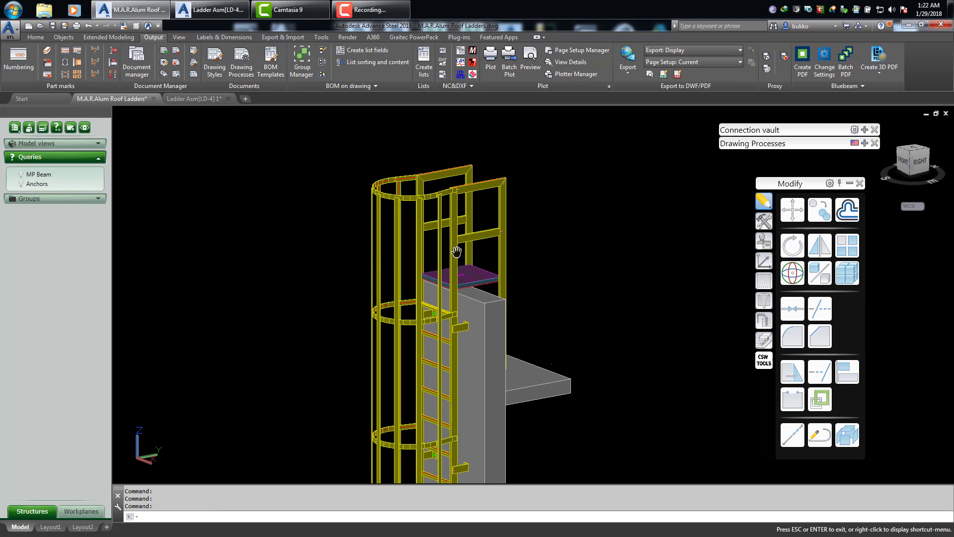
key("Escape")
middle_click_drag(458, 405, 482, 152)
middle_click_drag(477, 393, 465, 155)
middle_click_drag(446, 387, 411, 181)
scroll(412, 181, "up", 5)
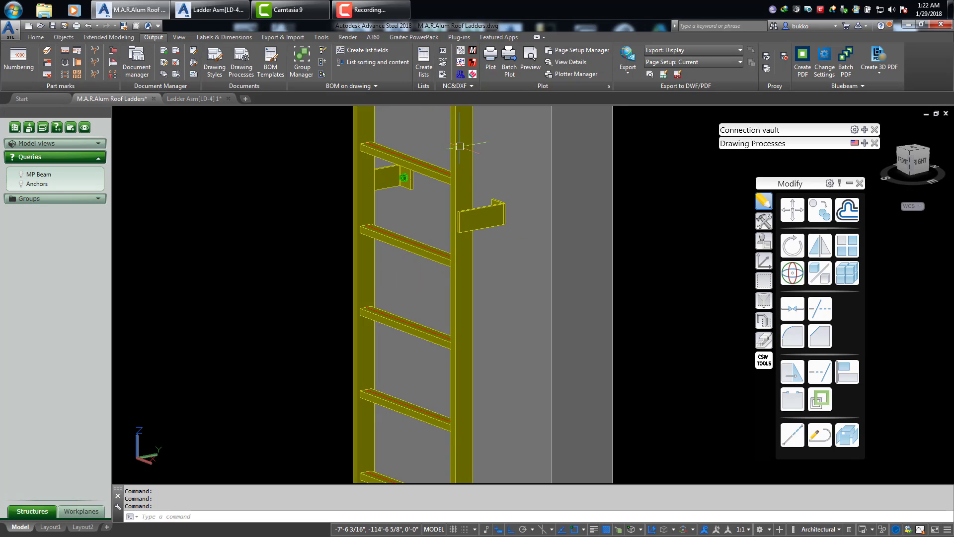
left_click(459, 146)
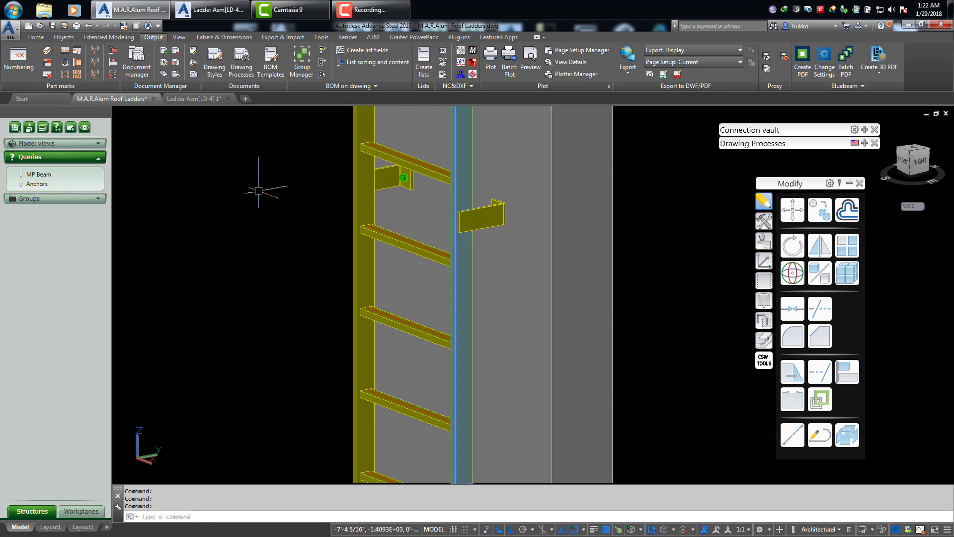
right_click(258, 194)
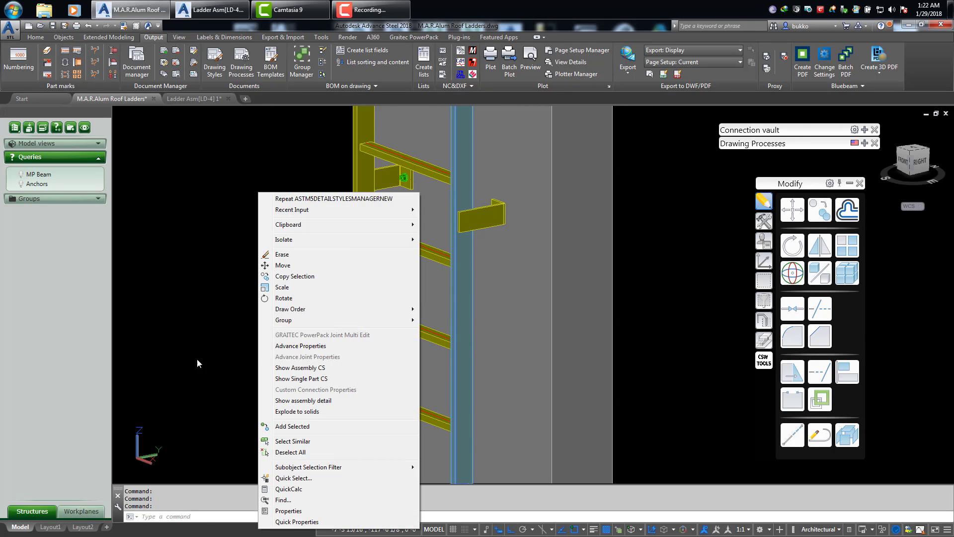
left_click(285, 368)
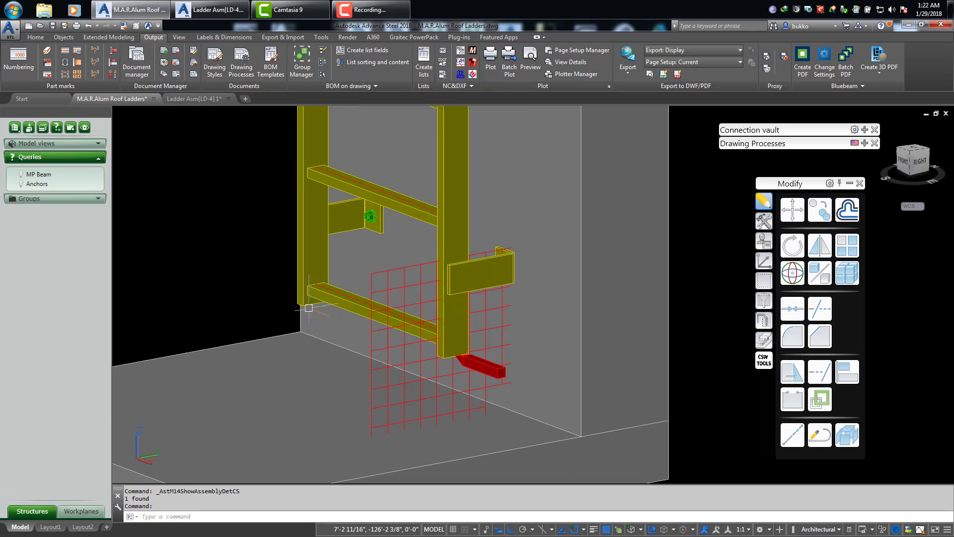
Switch the model to wireframe display and view the assembly coordinate system at the ladder's base from the right side
middle_click(199, 290)
left_click(166, 291)
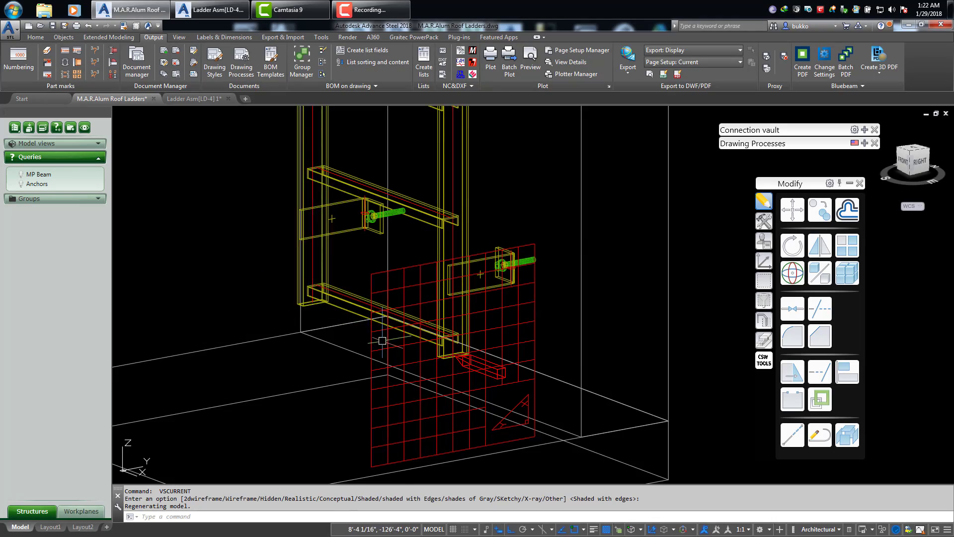
middle_click_drag(382, 341, 418, 320, "shift")
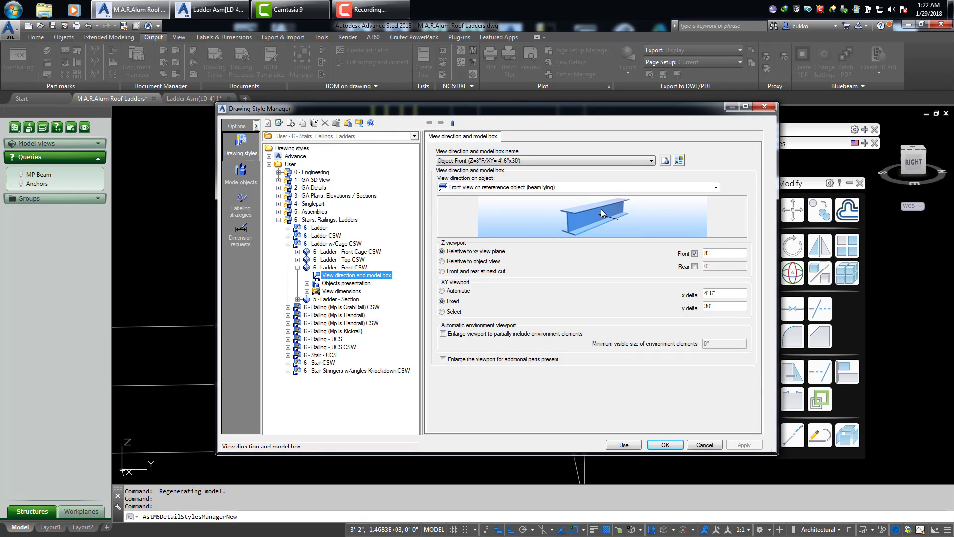
Compare the front view's direction and model box settings with the assembly coordinate system in the model, and close the style manager
left_click_drag(611, 112, 588, 437)
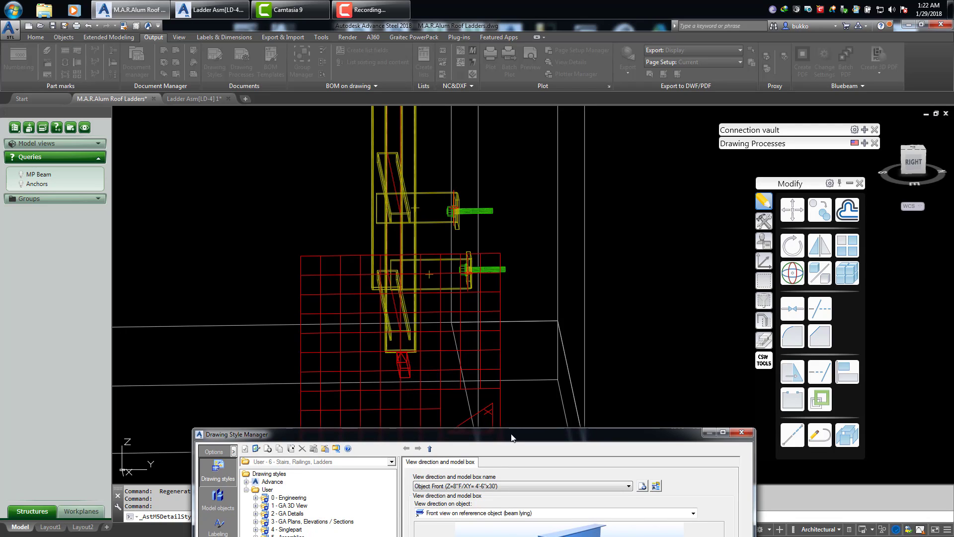
left_click_drag(512, 437, 531, 483)
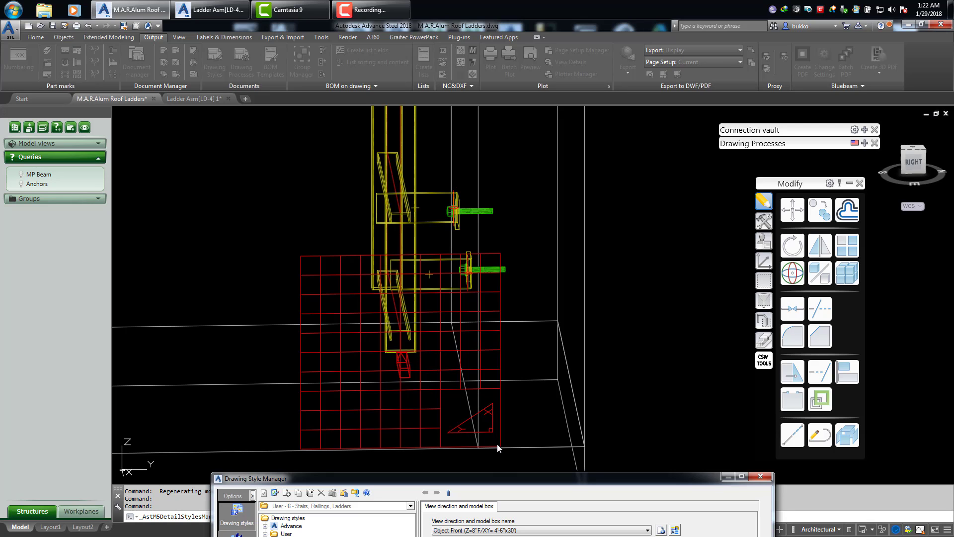
mouse_move(507, 481)
left_mouse_down()
mouse_move(509, 207)
mouse_move(518, 167)
left_mouse_up()
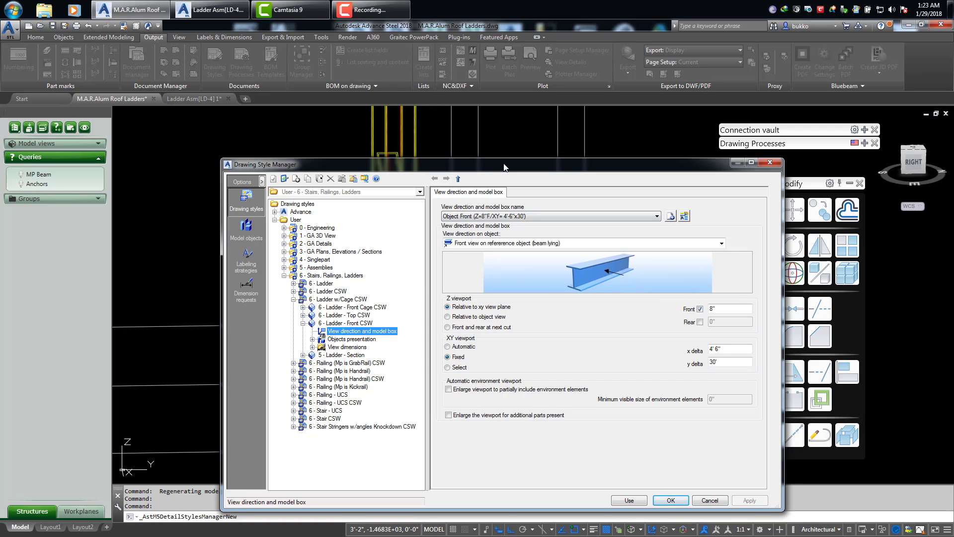
mouse_move(504, 167)
left_mouse_down()
mouse_move(666, 99)
mouse_move(692, 71)
mouse_move(555, 144)
left_mouse_up()
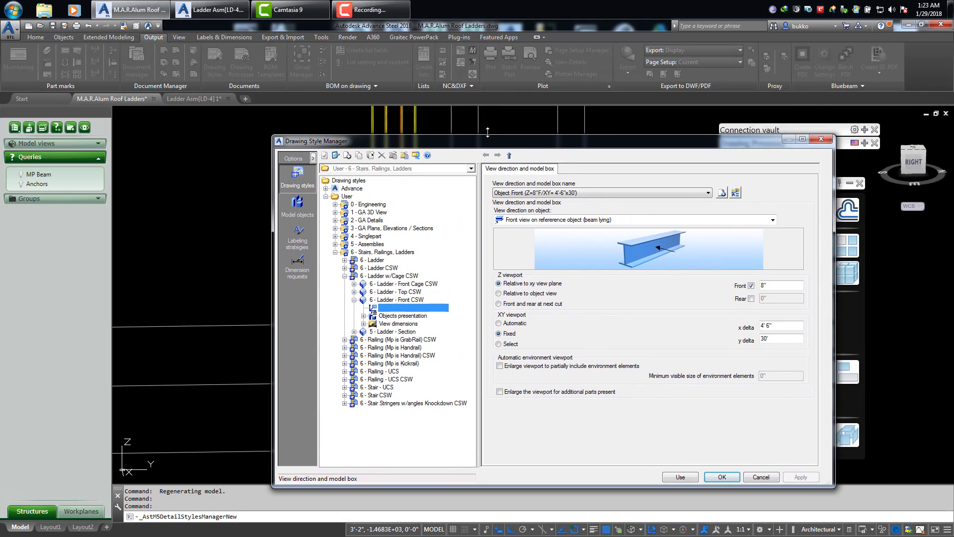
left_click(783, 135)
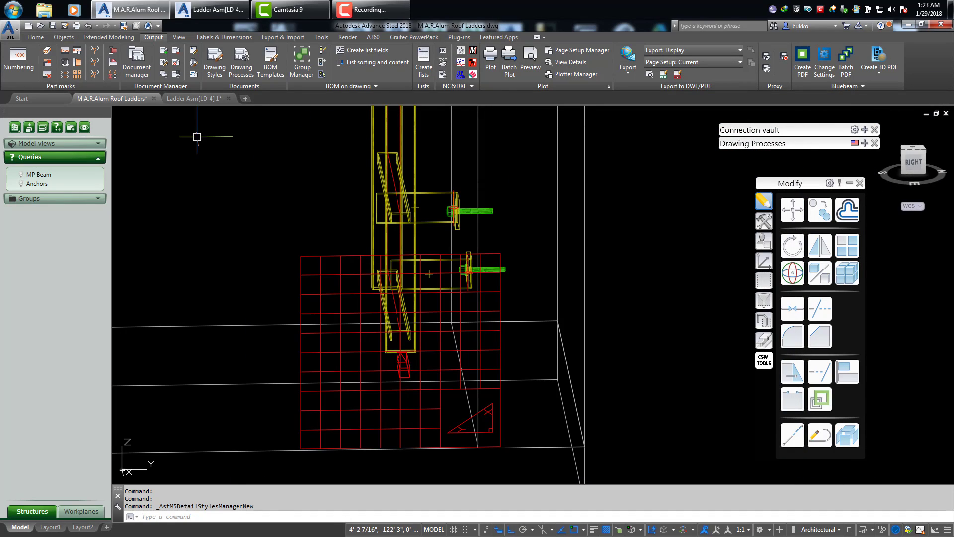
Back in the LD-4 drawing, review the objects presentation rules of the 6 - Ladder - Front CSW view and the Ladder - Cage rule
left_click(194, 98)
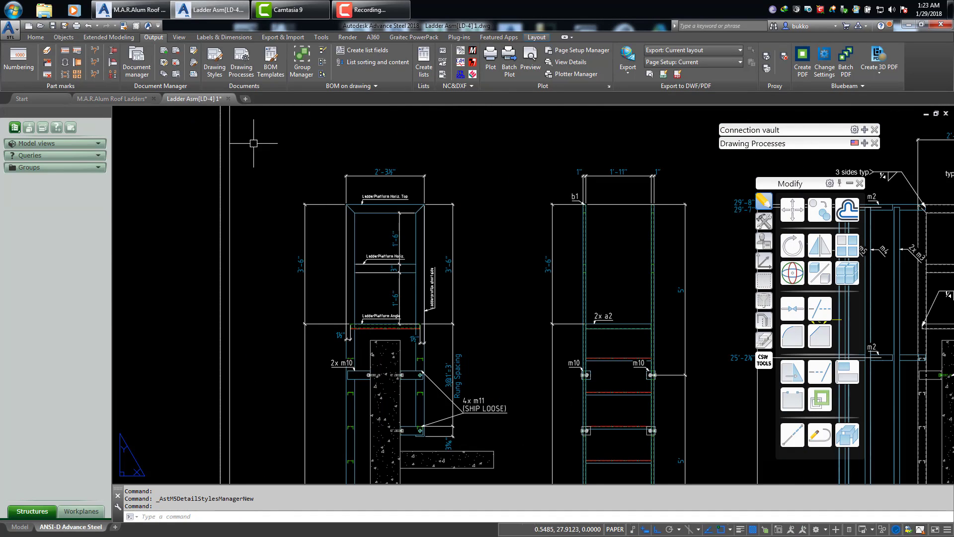
left_click(164, 63)
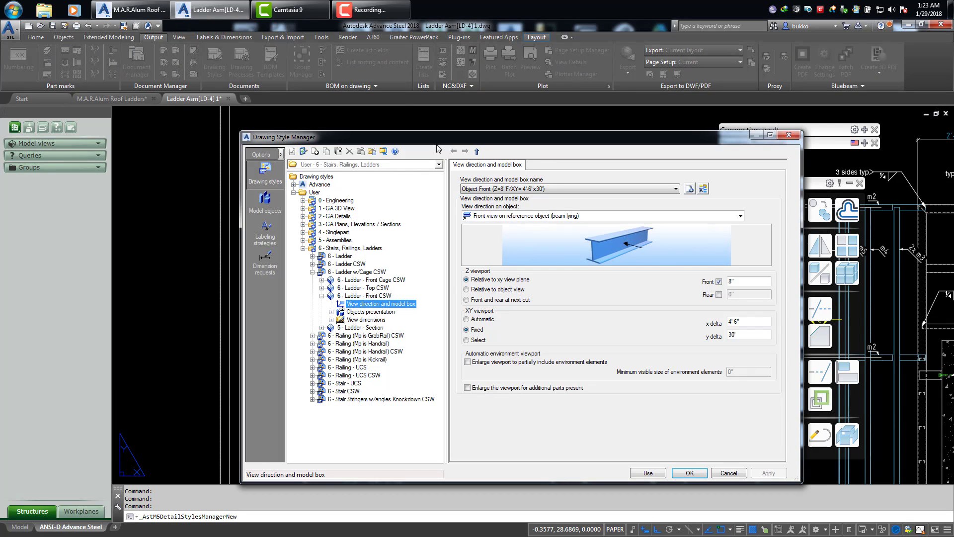
left_click_drag(445, 138, 669, 109)
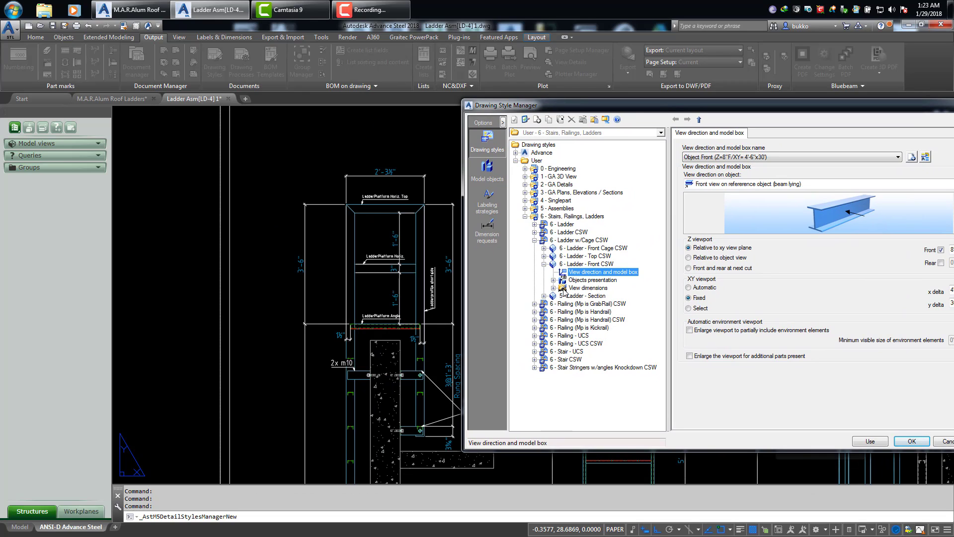
left_click(545, 264)
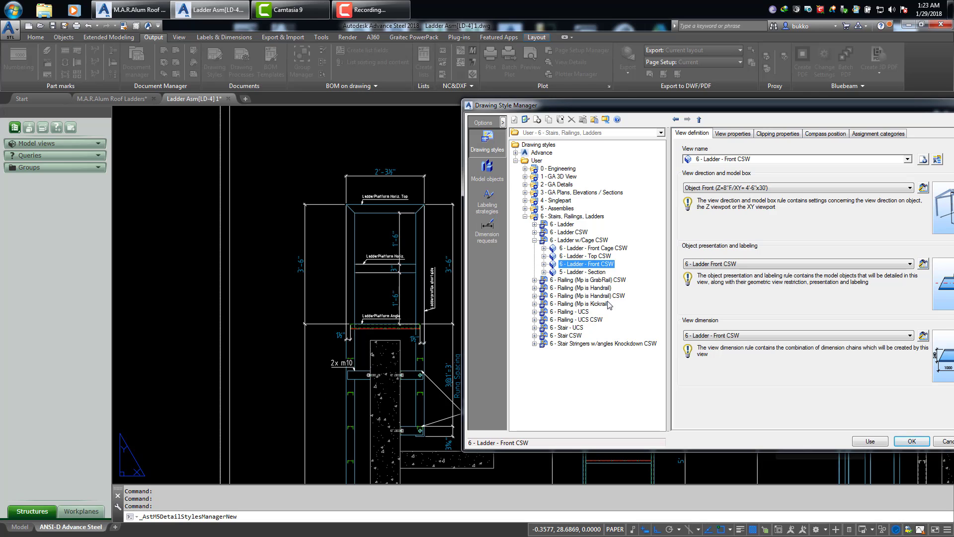
left_click(923, 264)
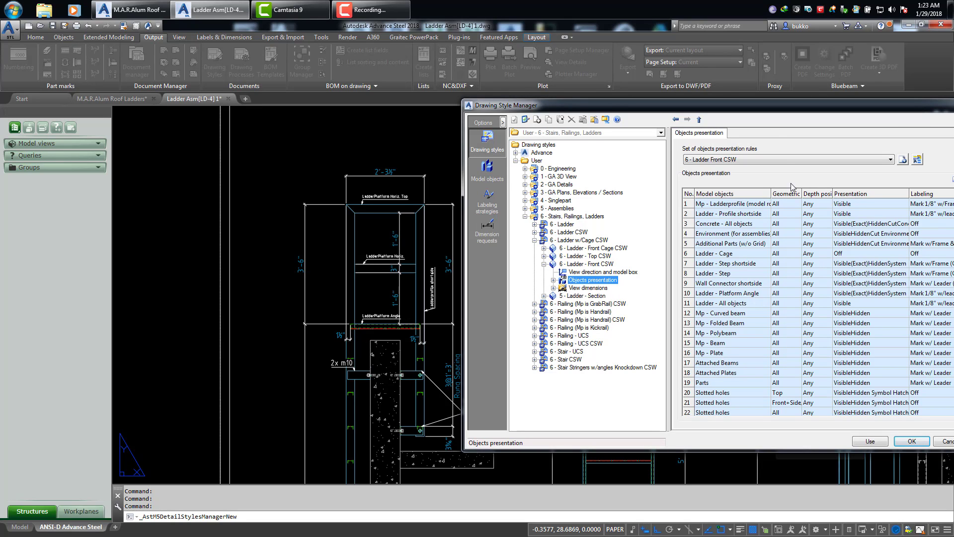
left_click_drag(768, 106, 515, 73)
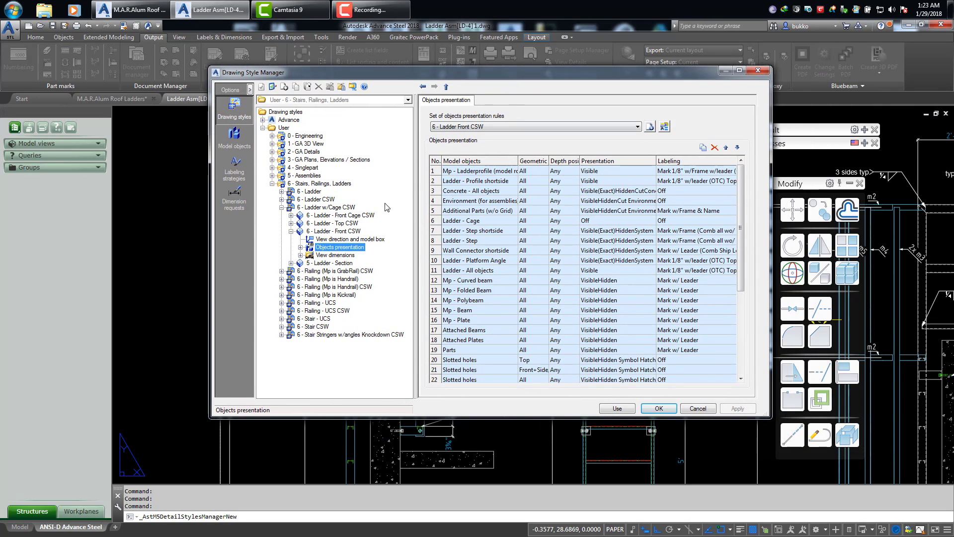
left_click(435, 221)
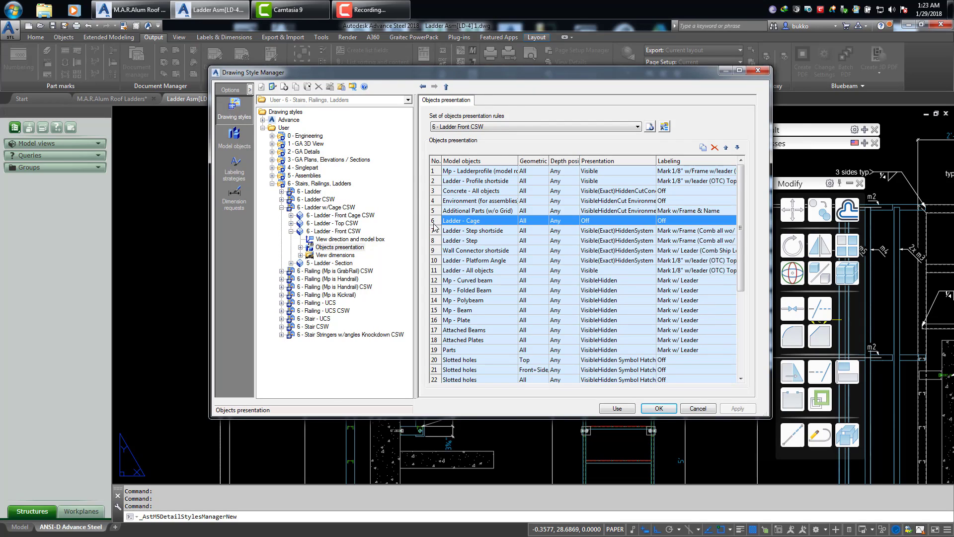
Check which model roles the Ladder - Cage model object contains, and return to its rule in the front view's objects presentation
left_click(234, 136)
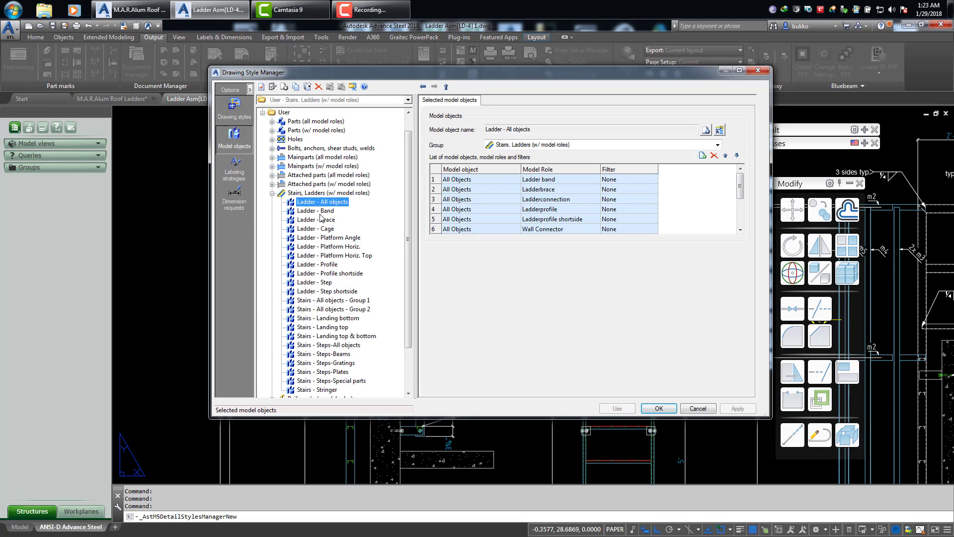
left_click(316, 230)
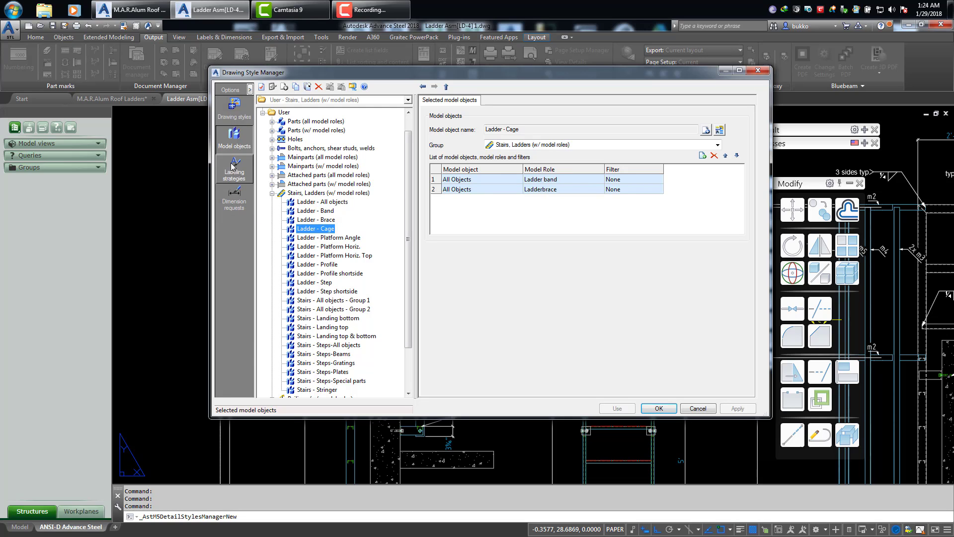
left_click(234, 105)
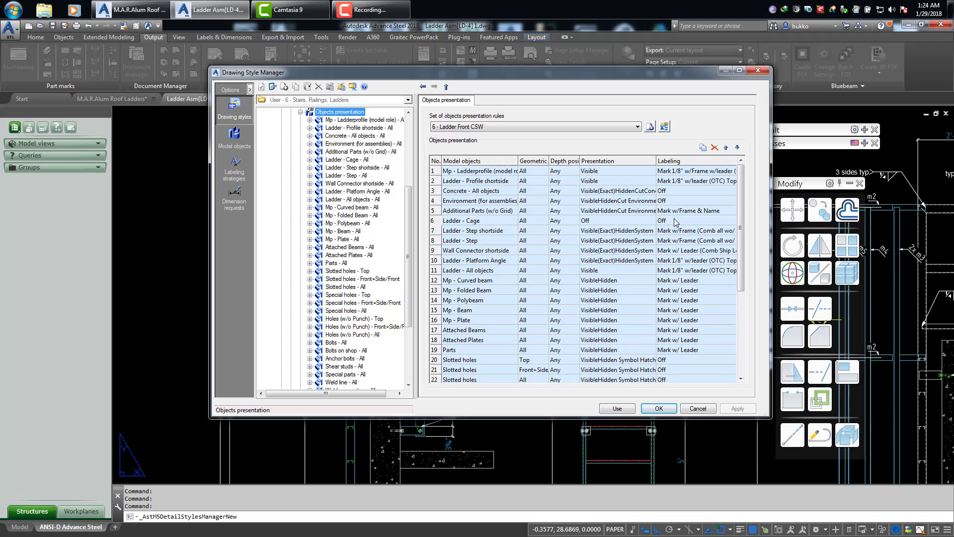
left_click(437, 222)
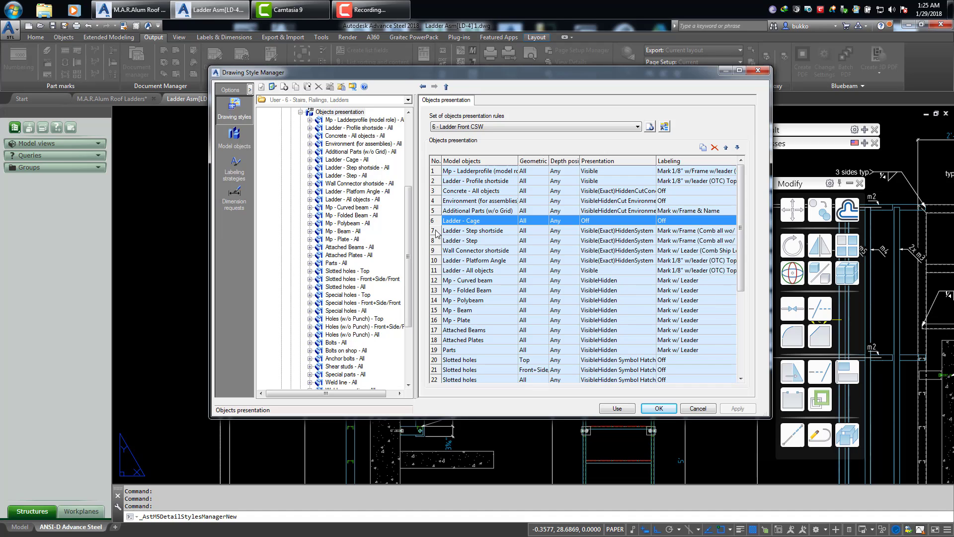
Widen the style manager and review the full list of 6 - Ladder Front CSW presentation rules, then collapse their entries under the view
left_click_drag(770, 235, 864, 220)
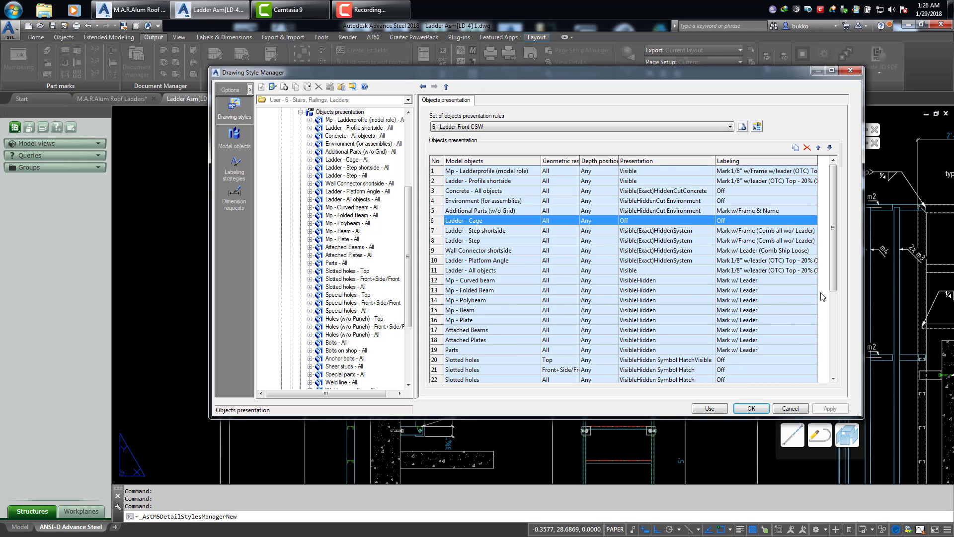
left_click_drag(832, 249, 821, 350)
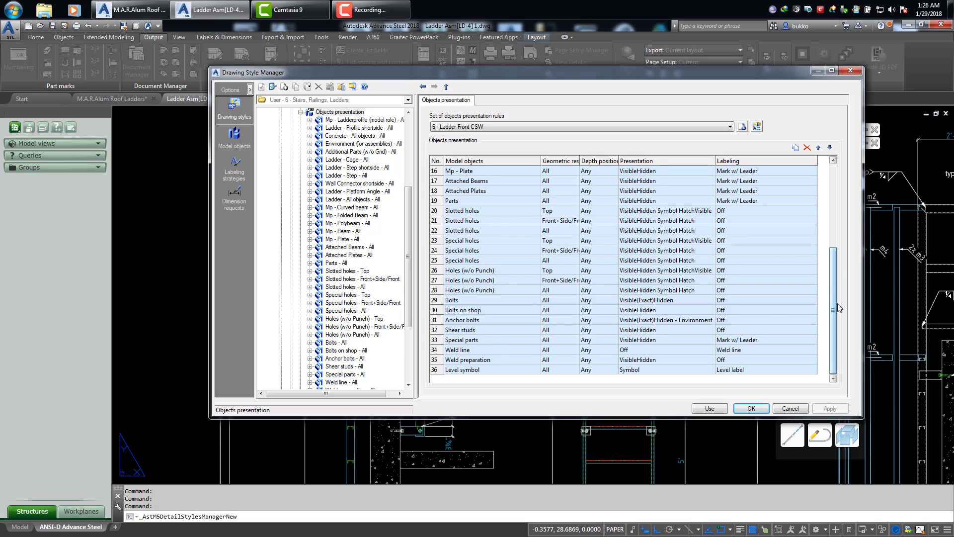
left_click_drag(831, 305, 835, 156)
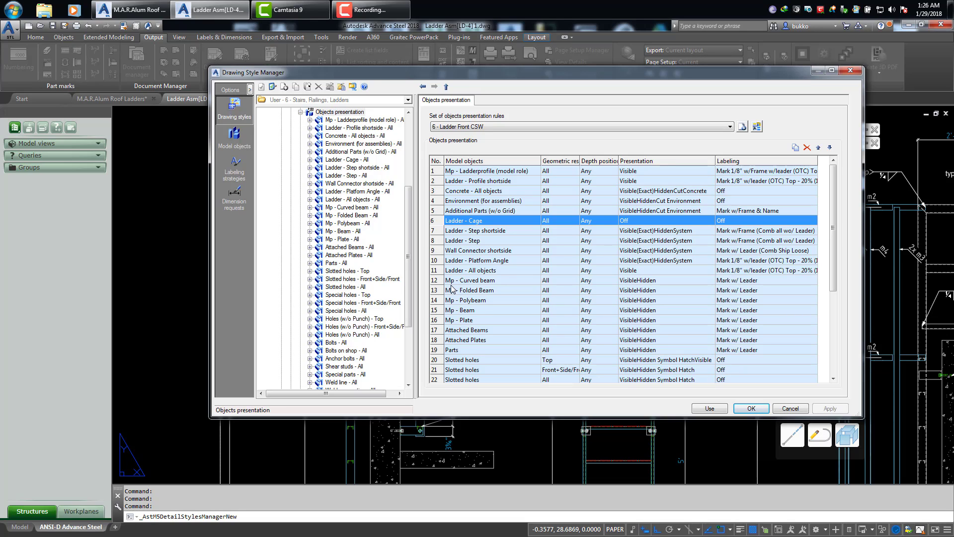
scroll(394, 138, "up", 5)
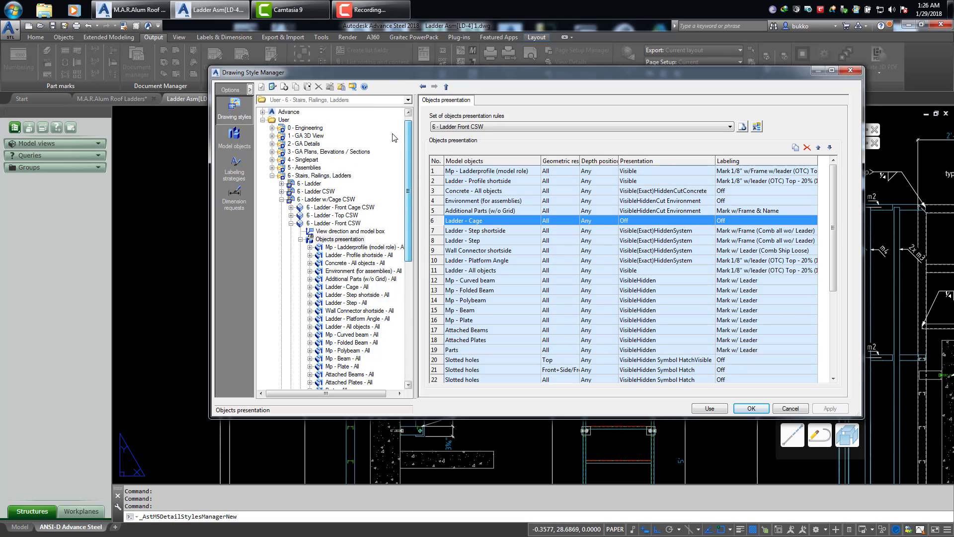
scroll(394, 138, "up", 1)
double_click(321, 248)
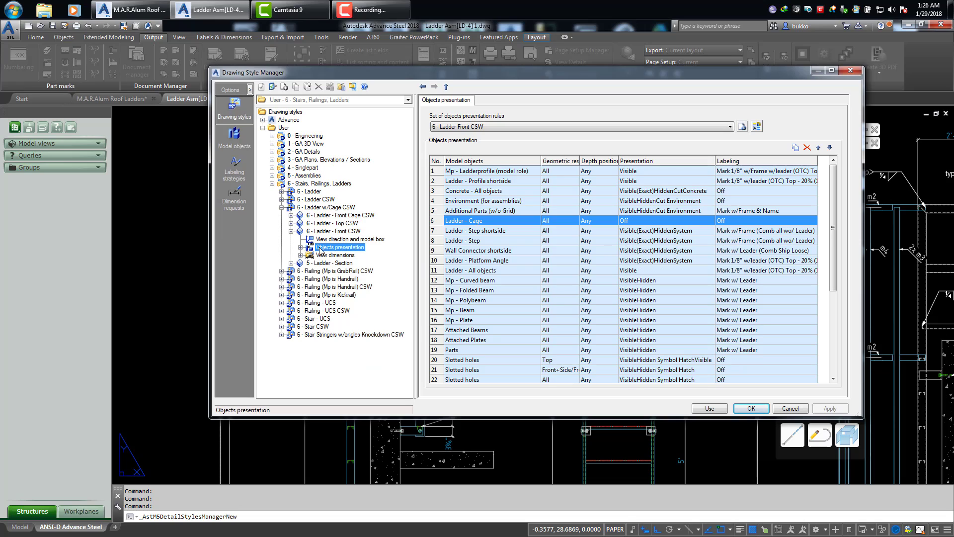
Review the objects presentation rules of the 6 - Ladder - Front Cage CSW view, including the Ladder - All objects rule
left_click(291, 231)
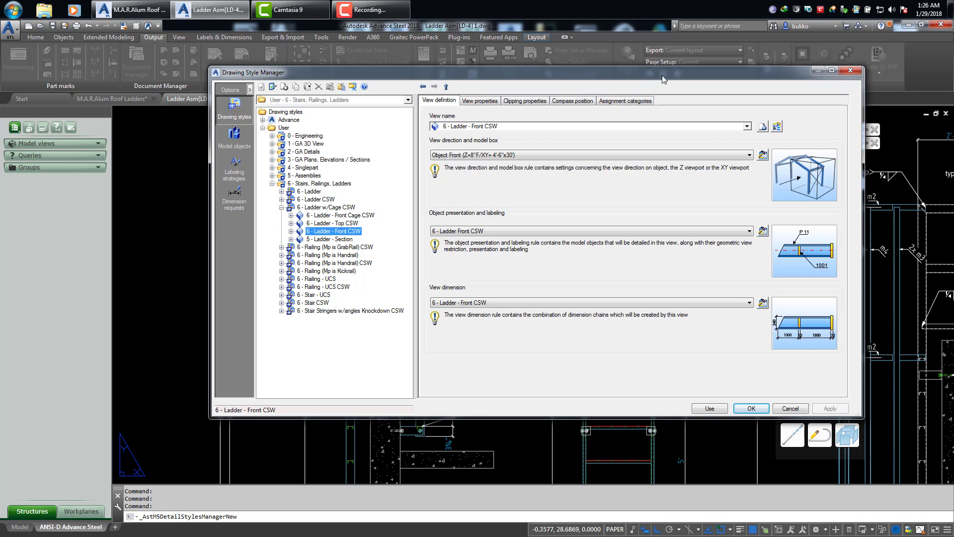
mouse_move(663, 73)
left_mouse_down()
mouse_move(417, 148)
mouse_move(617, 88)
left_mouse_up()
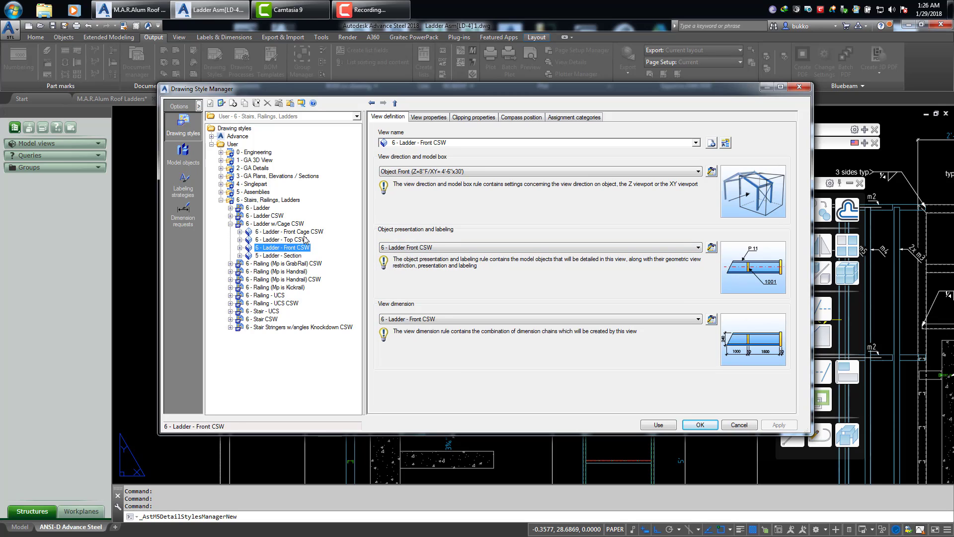
left_click(302, 232)
left_click(712, 247)
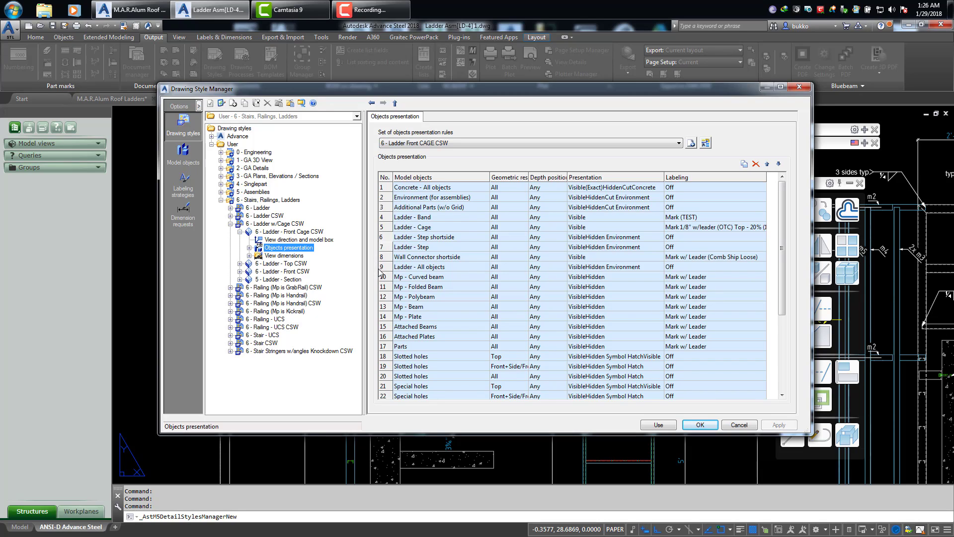
left_click(382, 269)
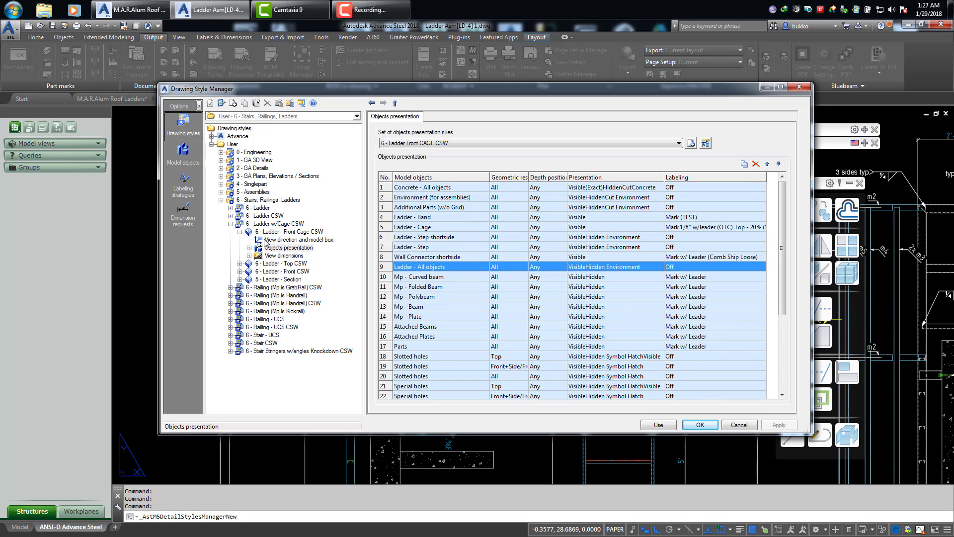
Examine the complete list of model roles in the Ladder - All objects model object
left_click(181, 161)
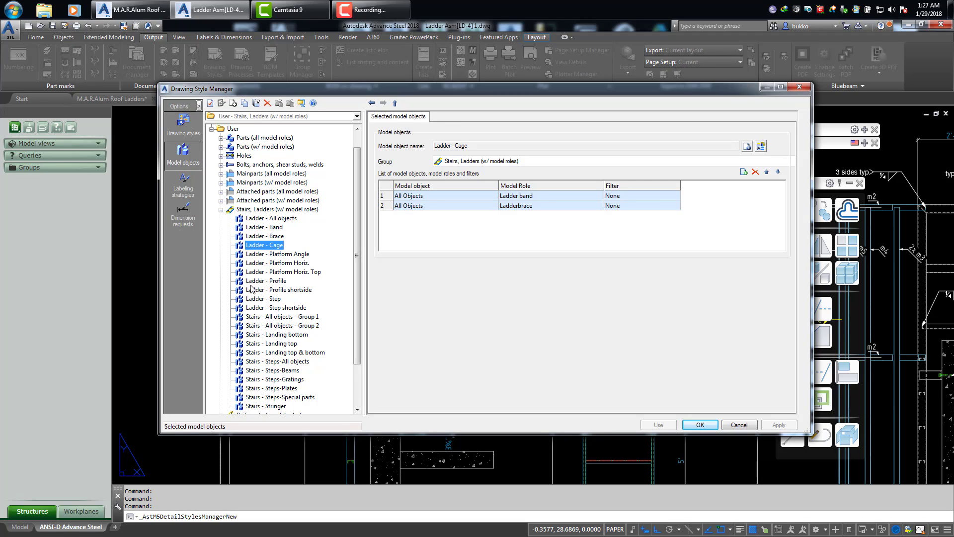
left_click(262, 219)
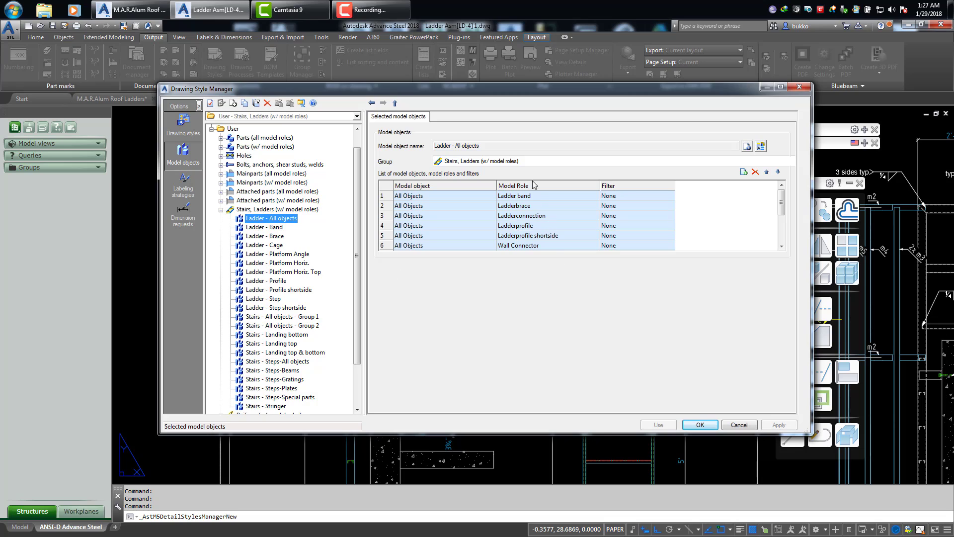
left_click_drag(783, 201, 790, 234)
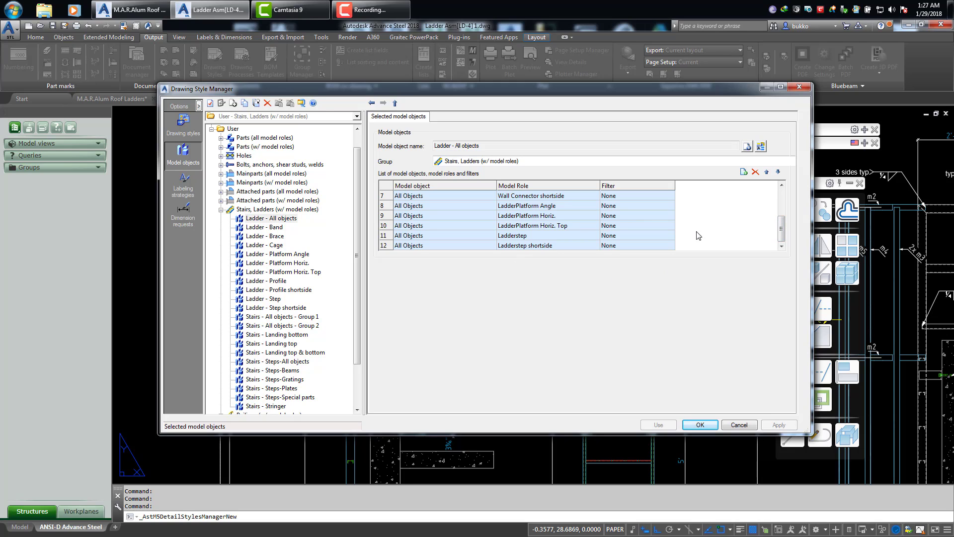
left_click_drag(782, 229, 779, 194)
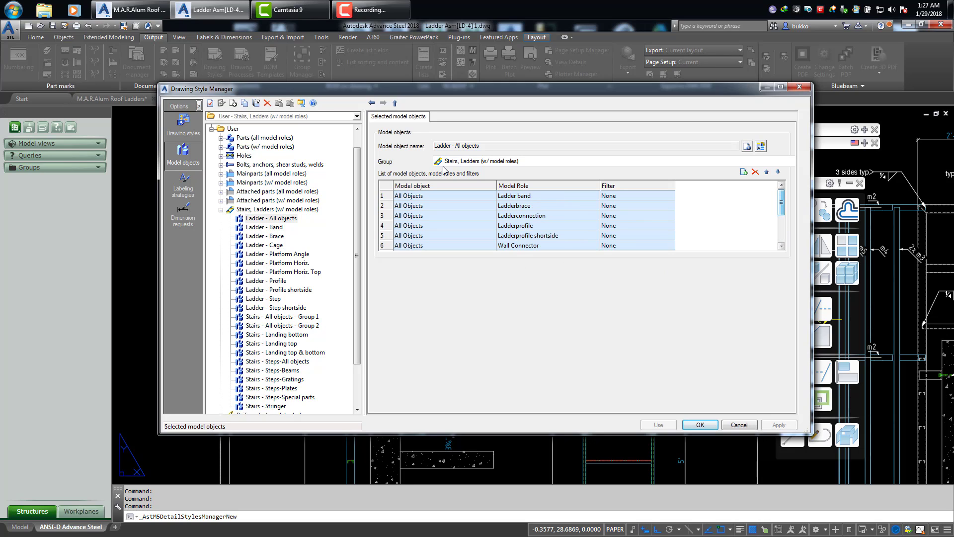
Return to the drawing styles and show the view arrangement of 6 - Ladder w/Cage CSW with its four views collapsed
left_click(183, 125)
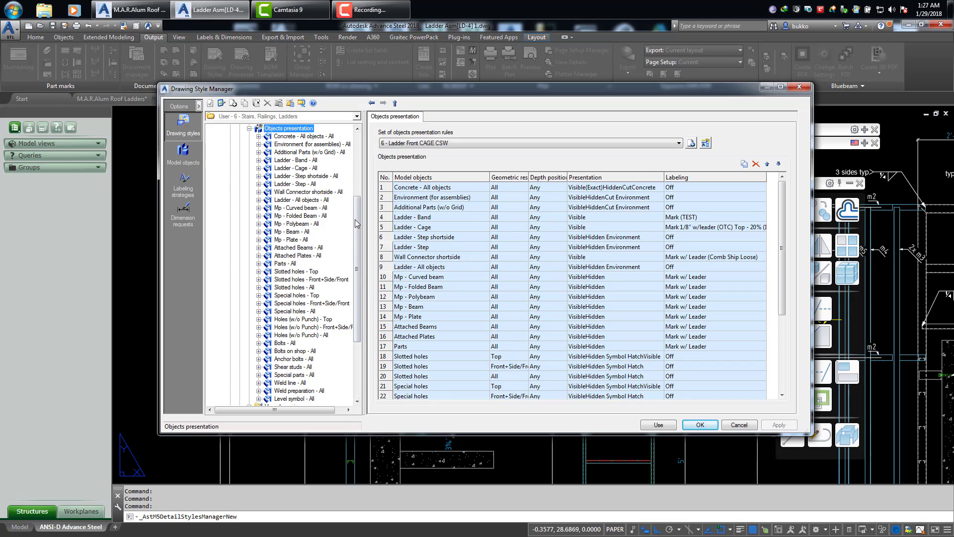
left_click_drag(358, 223, 351, 155)
left_click(249, 248)
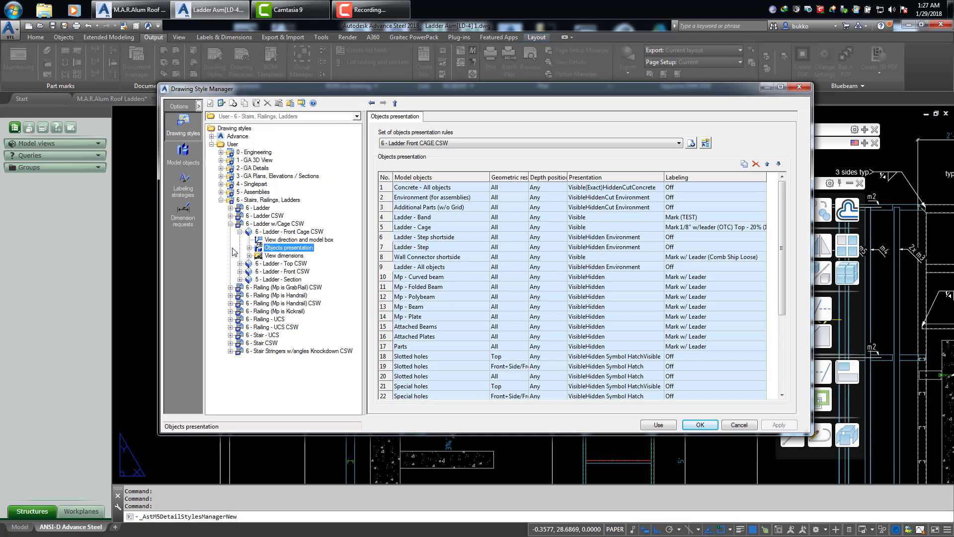
left_click(230, 225)
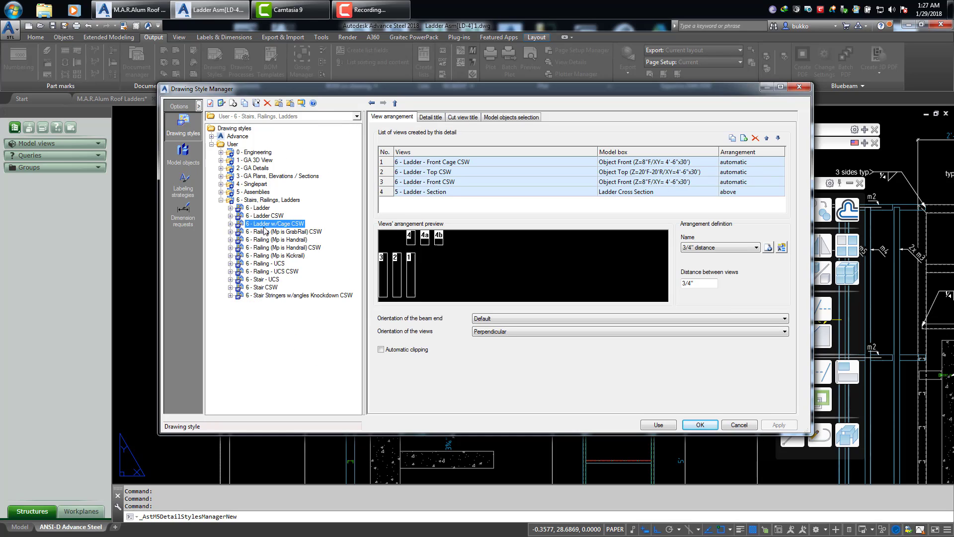
left_click(230, 224)
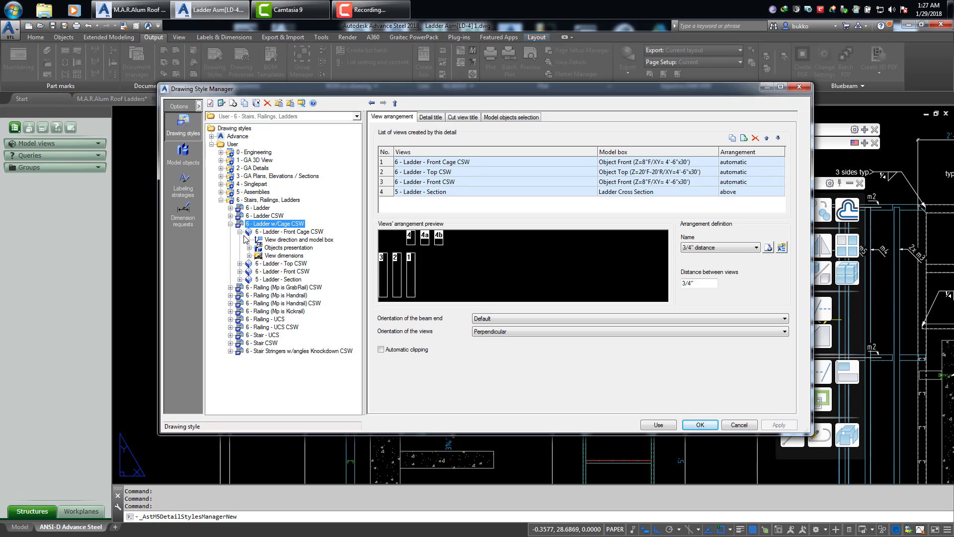
left_click(239, 232)
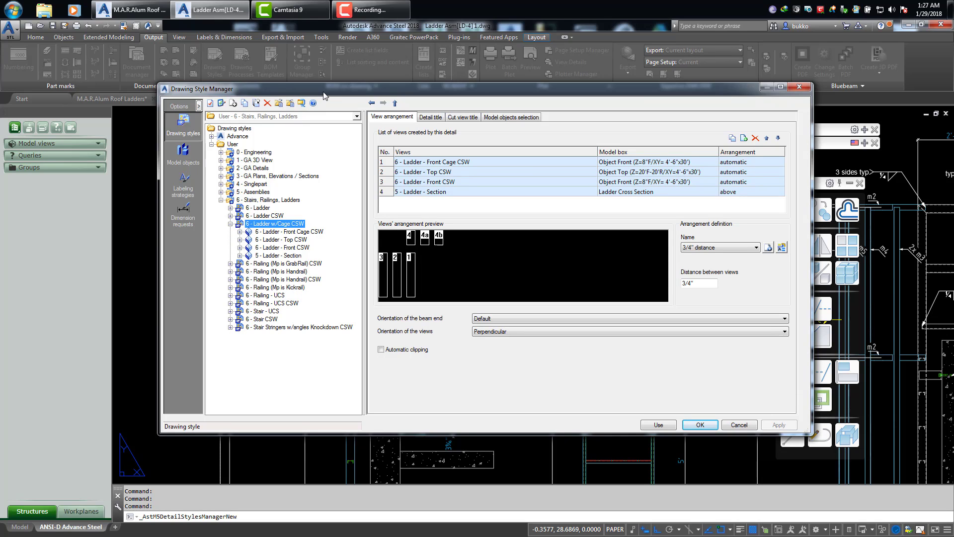
Move the style manager aside to compare the ladder platform drawing with the 6 - Ladder - Front CSW view definition
mouse_move(326, 96)
left_mouse_down()
mouse_move(623, 107)
mouse_move(642, 119)
left_mouse_up()
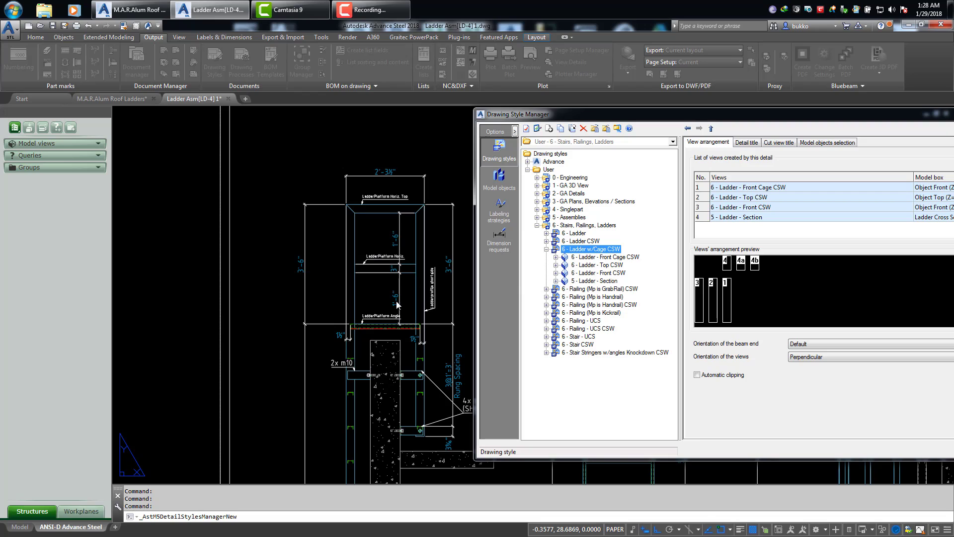
left_click(610, 274)
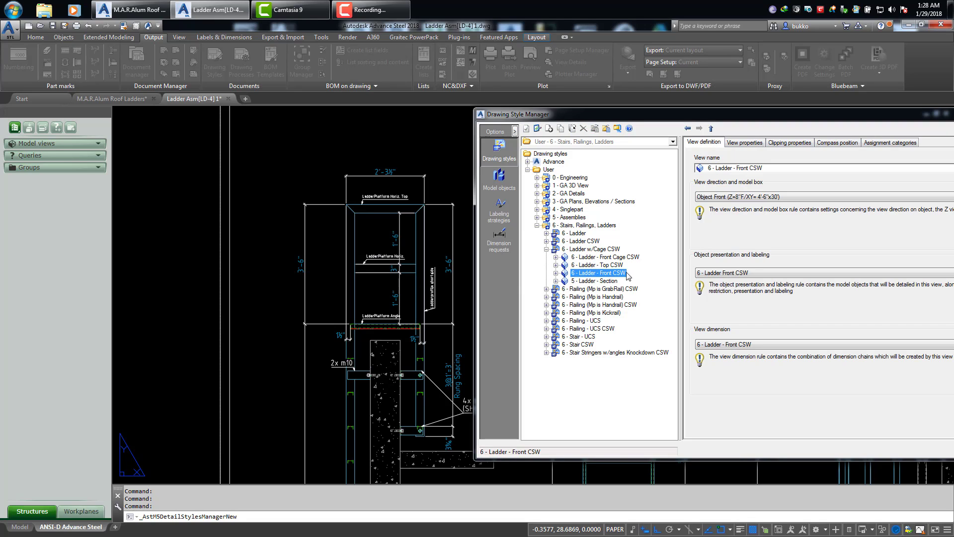
left_click_drag(690, 120, 679, 115)
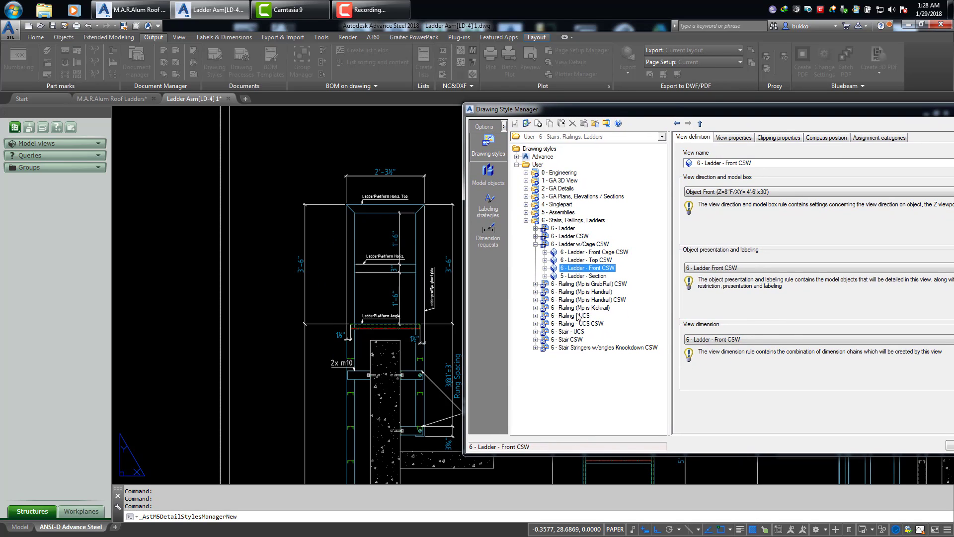
left_click_drag(758, 115, 488, 115)
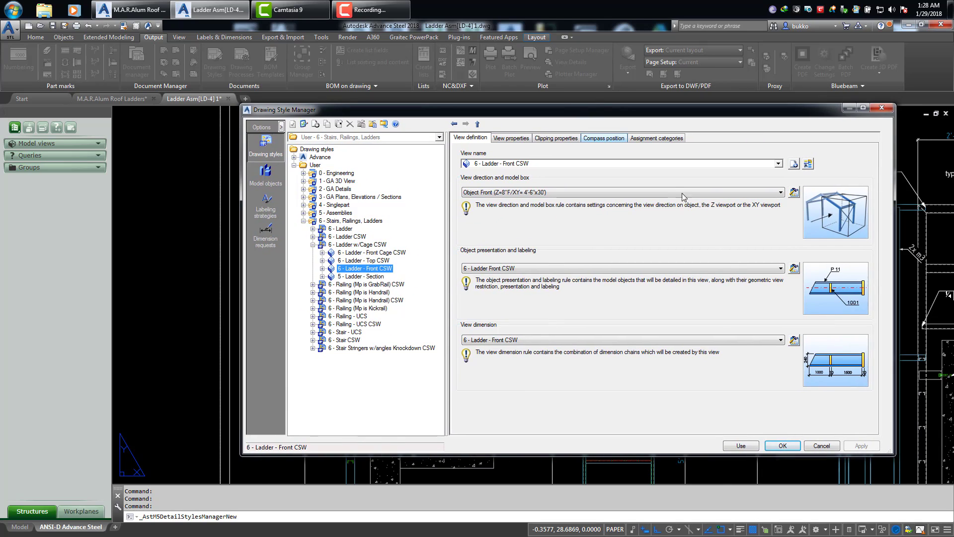
Open the front view's dimension strategy and place the narrowed style manager beside the drawing with the dimension definitions readable
left_click(795, 341)
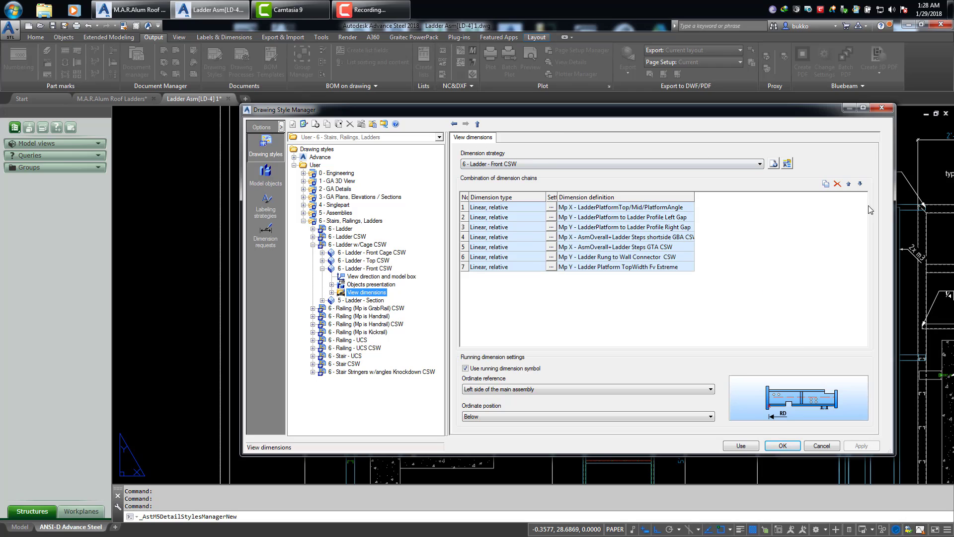
left_click_drag(894, 205, 738, 230)
left_click_drag(619, 197, 713, 194)
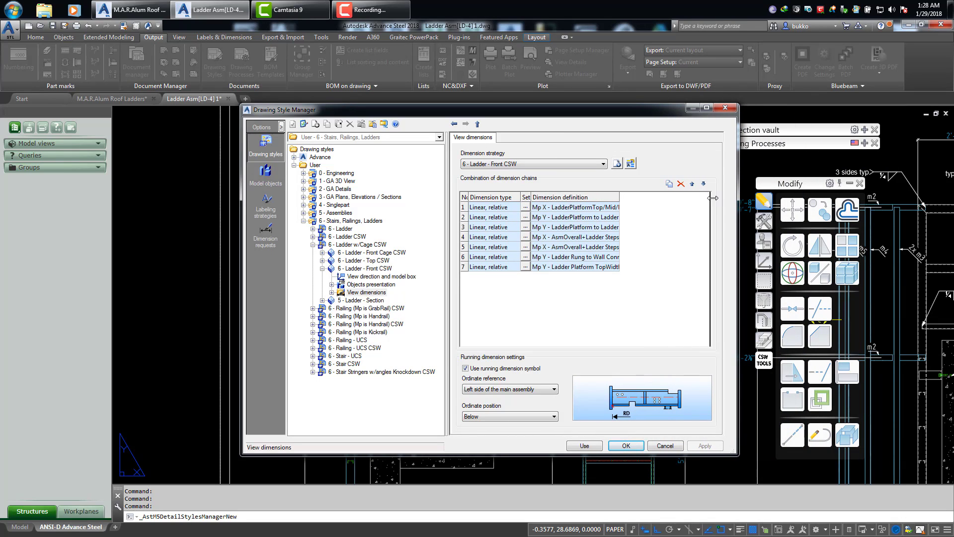
mouse_move(568, 107)
left_mouse_down()
mouse_move(800, 101)
mouse_move(783, 102)
left_mouse_up()
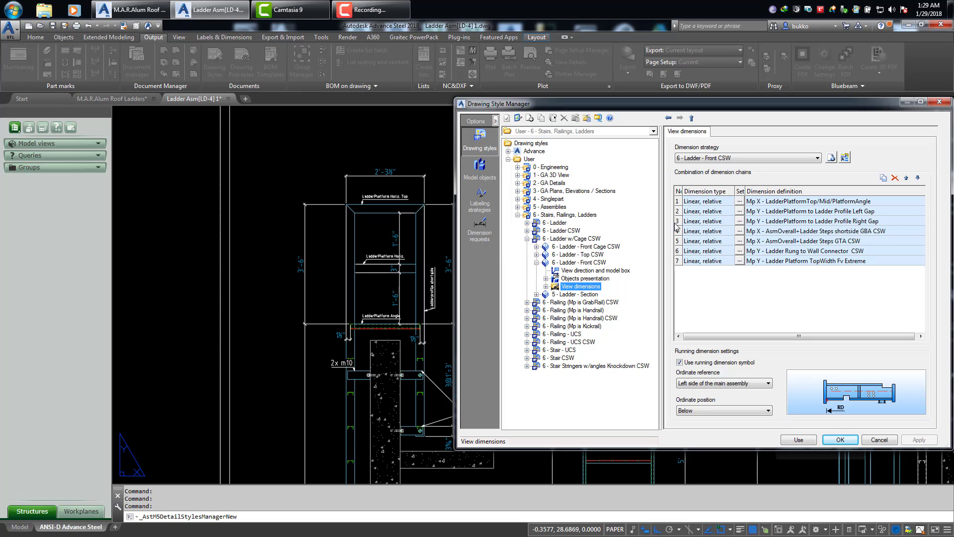
Open the Mp X - LadderPlatformTop/Mid/PlatformAngle dimension definition and widen its point list to read the selections in full
double_click(679, 202)
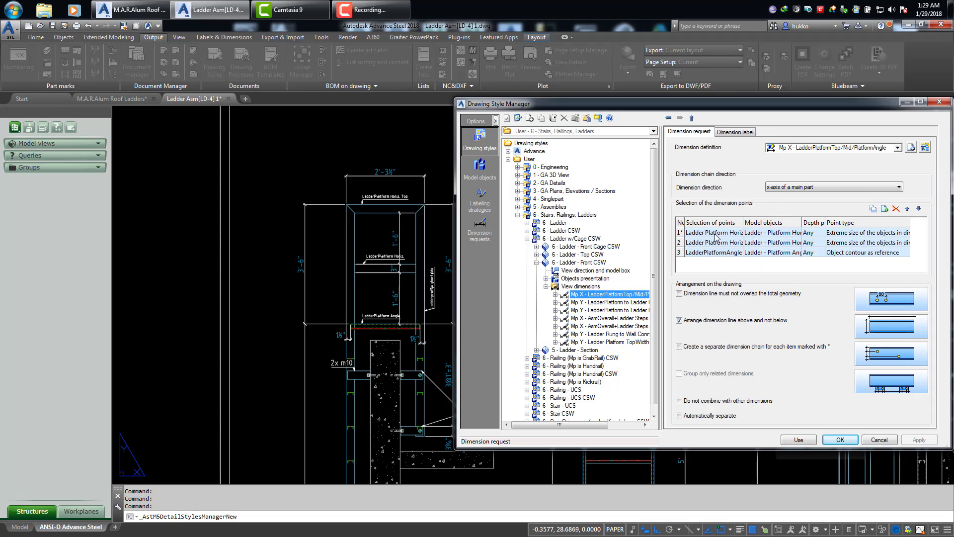
left_click_drag(743, 222, 792, 223)
left_click_drag(657, 219, 581, 219)
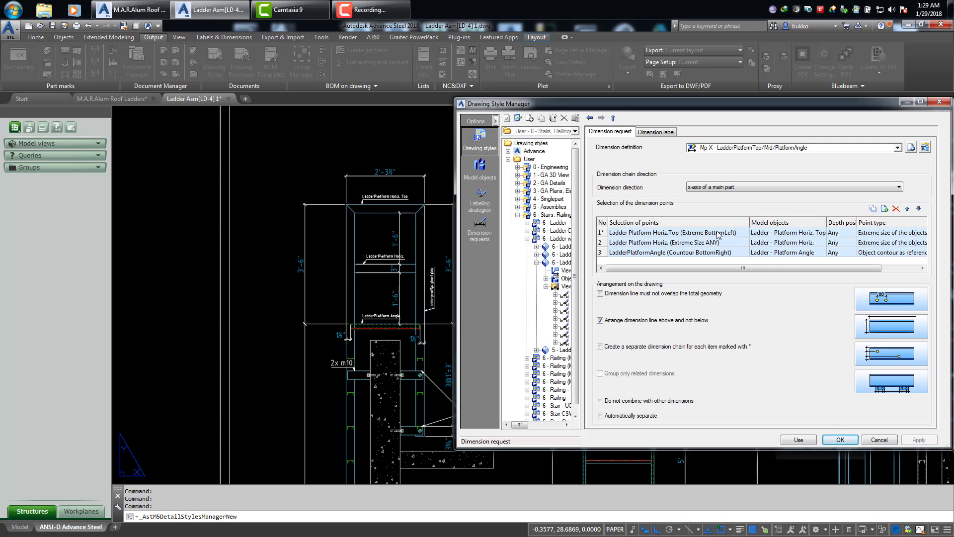
Review the three point selections of the platform X-dimension in turn, from Ladder Platform Horiz.Top to LadderPlatformAngle, with the style tree widened
double_click(601, 234)
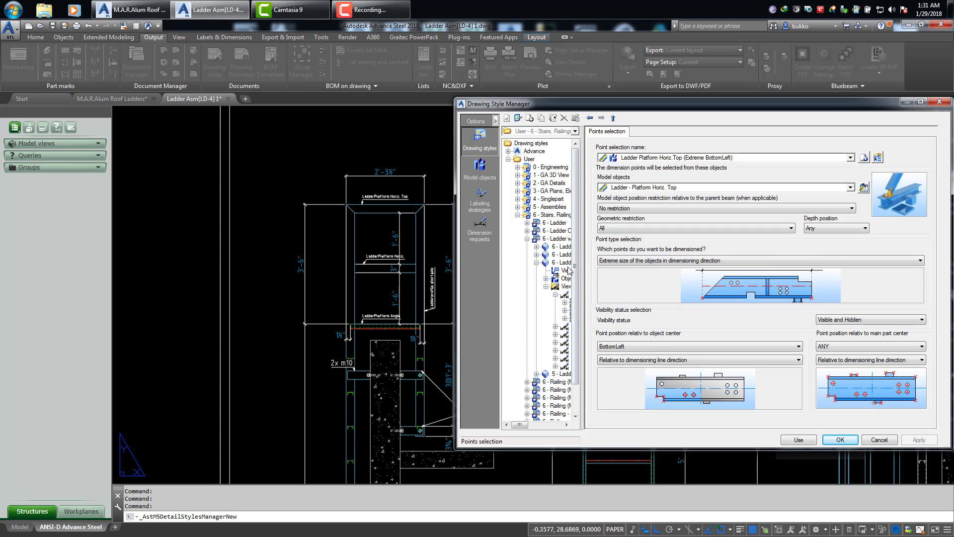
left_click_drag(582, 268, 635, 284)
left_click(599, 310)
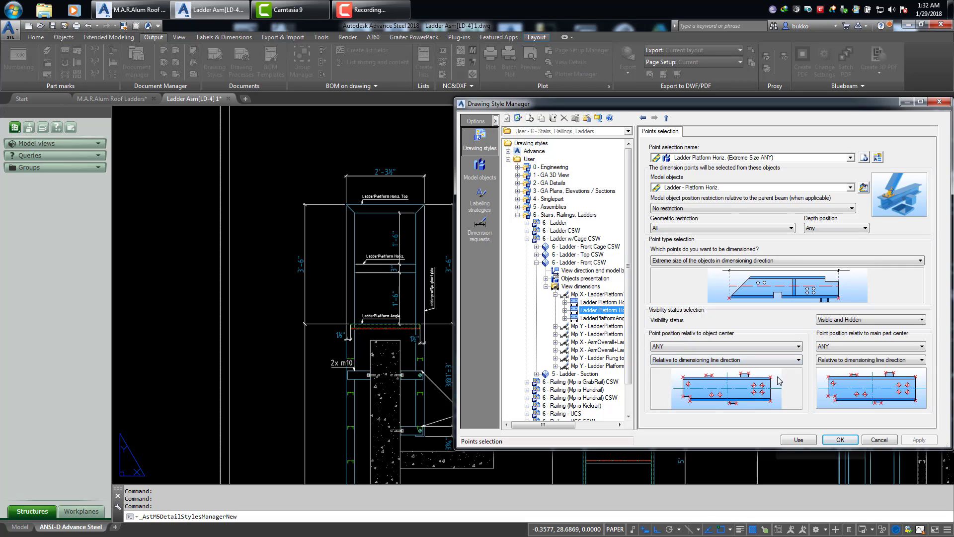
left_click(600, 318)
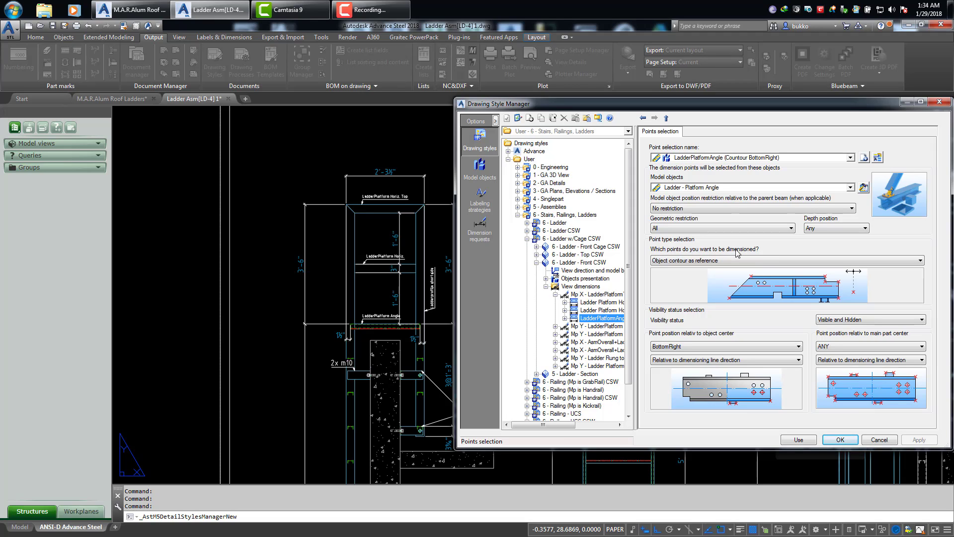
Browse the available dimension point types for LadderPlatformAngle (Countour BottomRight) and keep the current choice
left_click(776, 261)
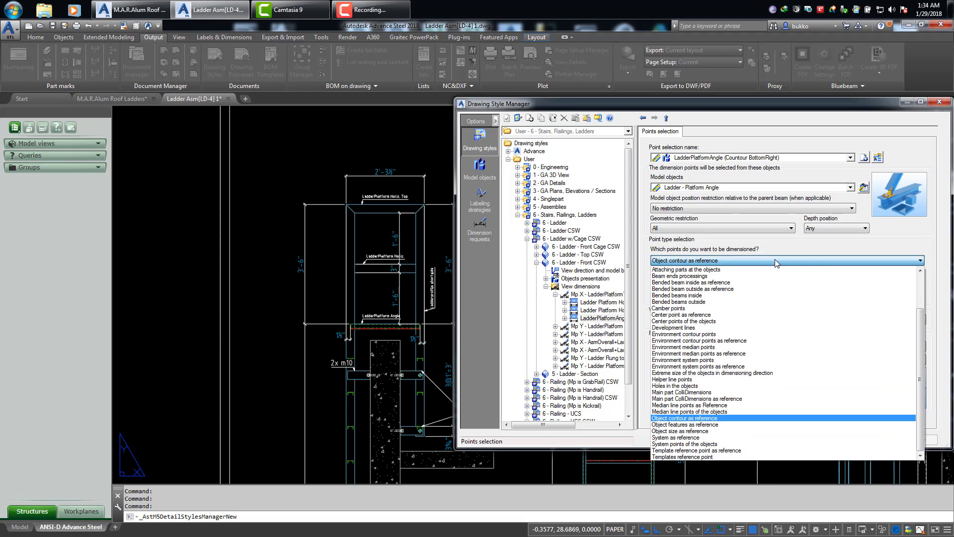
left_click_drag(921, 324, 926, 270)
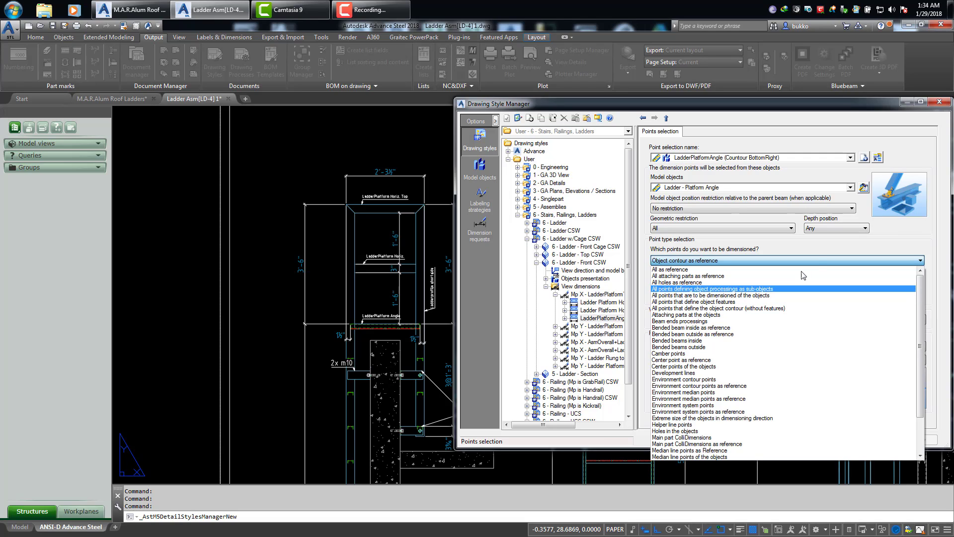
left_click(918, 238)
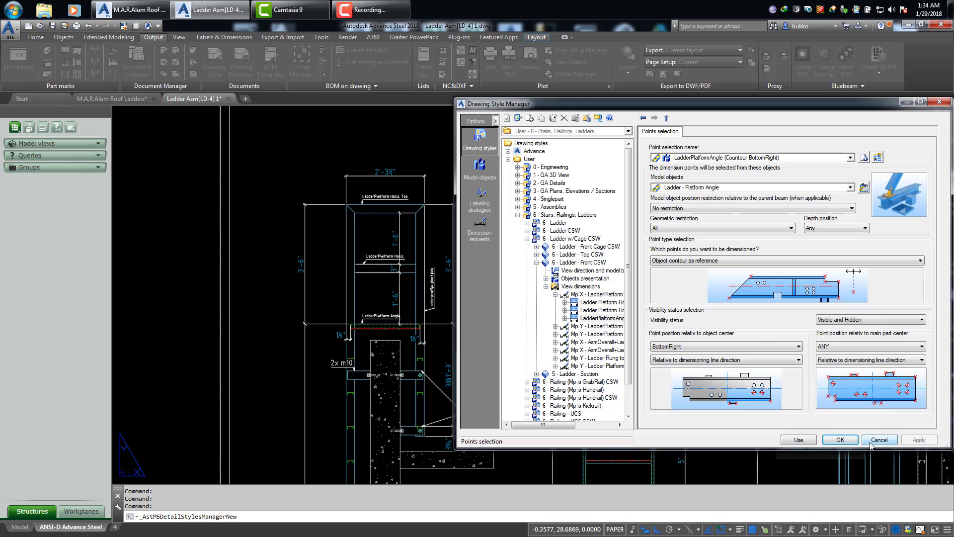
Return to the front view's dimension chains and inspect the Mp Y - LadderPlatform to Ladder Profile Right Gap definition
left_click(546, 288)
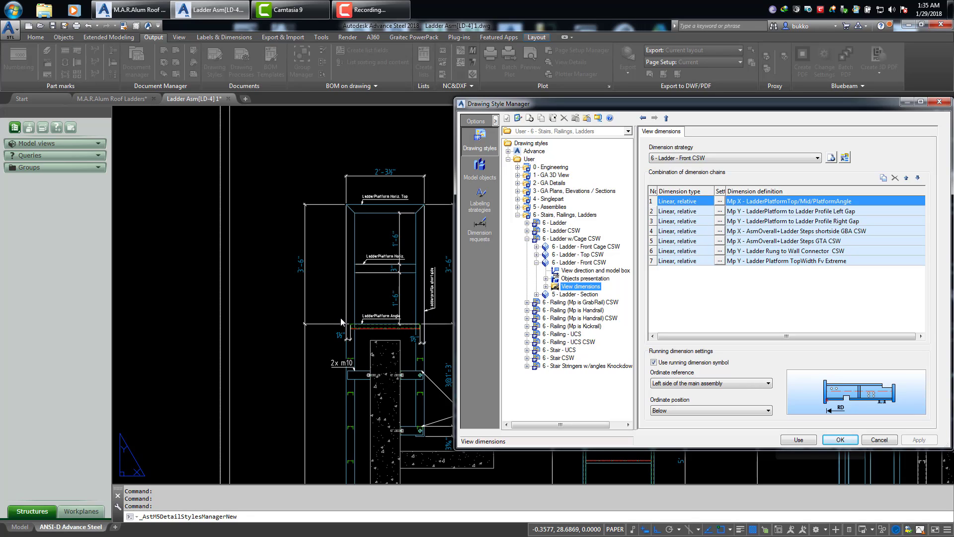
left_click(655, 213)
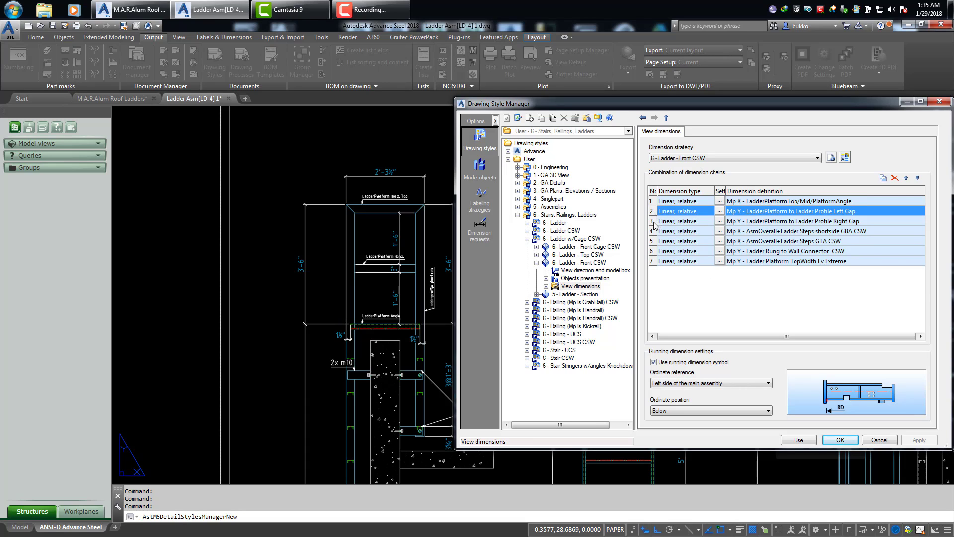
double_click(656, 222)
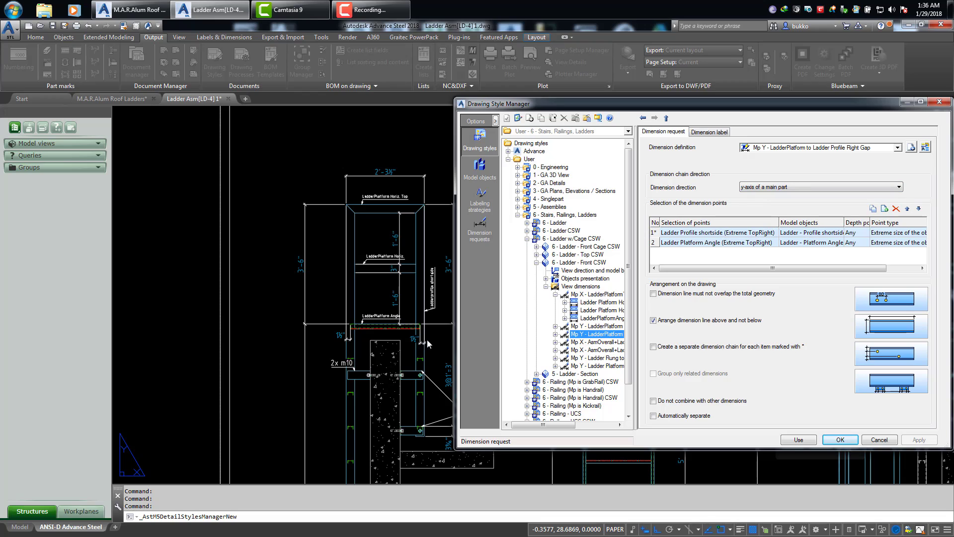
left_click(555, 295)
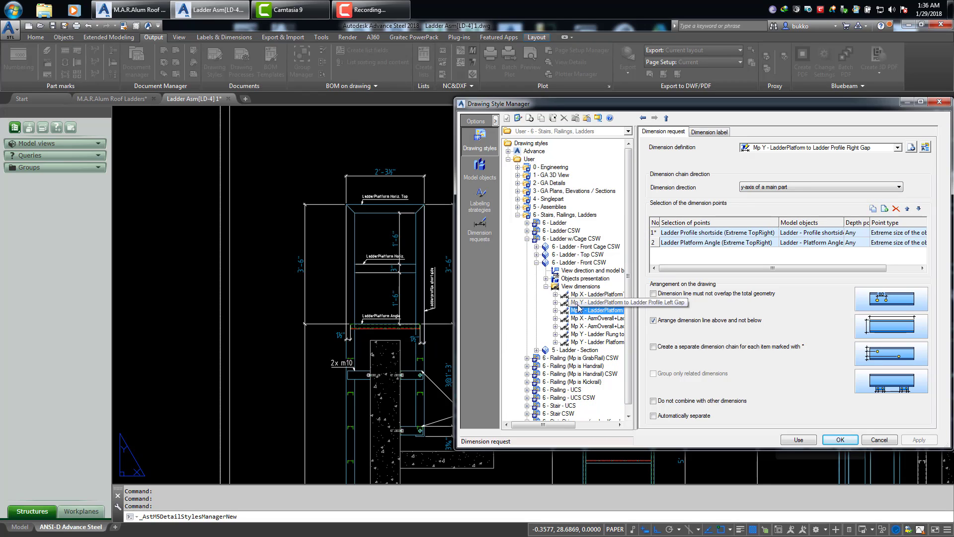
Open the Mp X - AsmOverall+Ladder Steps shortside GBA CSW definition and compare its points with the ladder drawing beside the manager
left_click(588, 287)
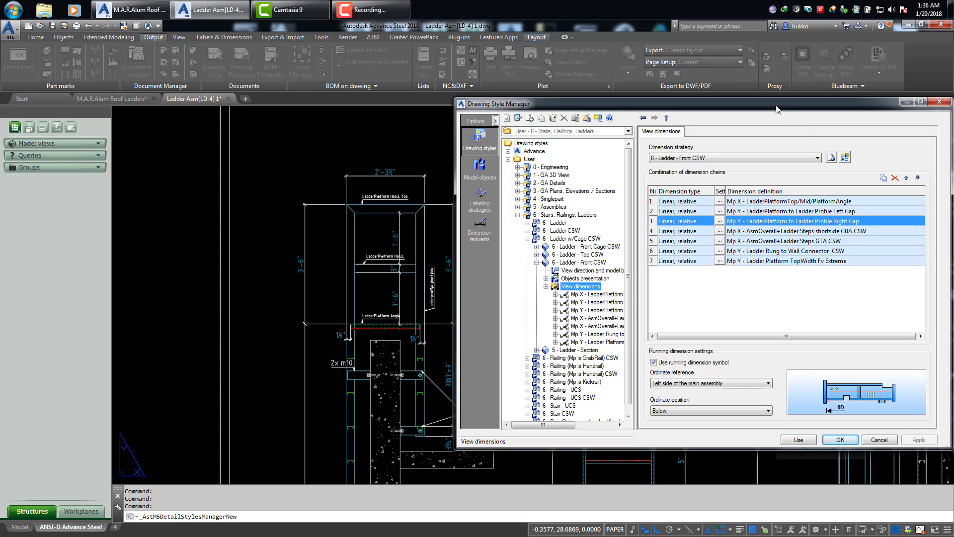
mouse_move(774, 104)
left_mouse_down()
mouse_move(723, 104)
mouse_move(866, 58)
mouse_move(840, 50)
left_mouse_up()
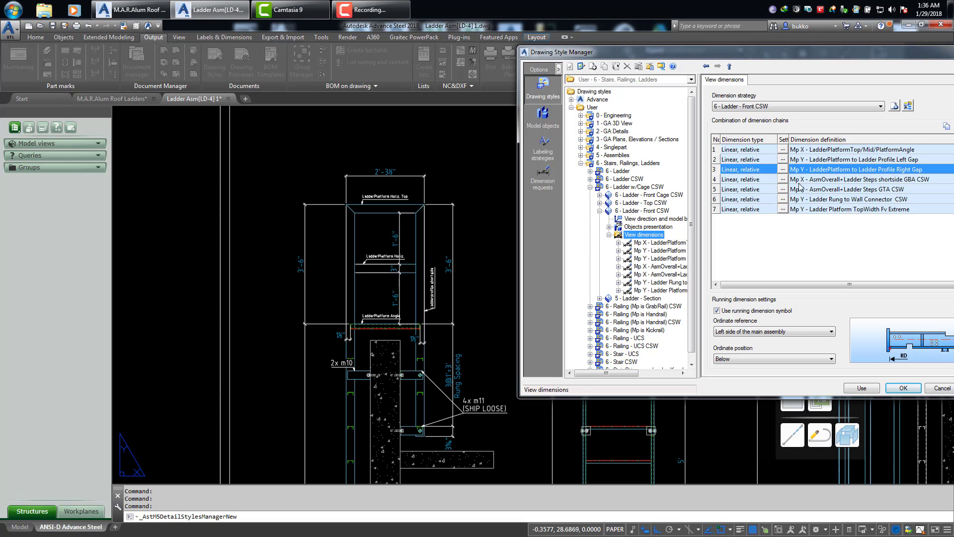
double_click(719, 183)
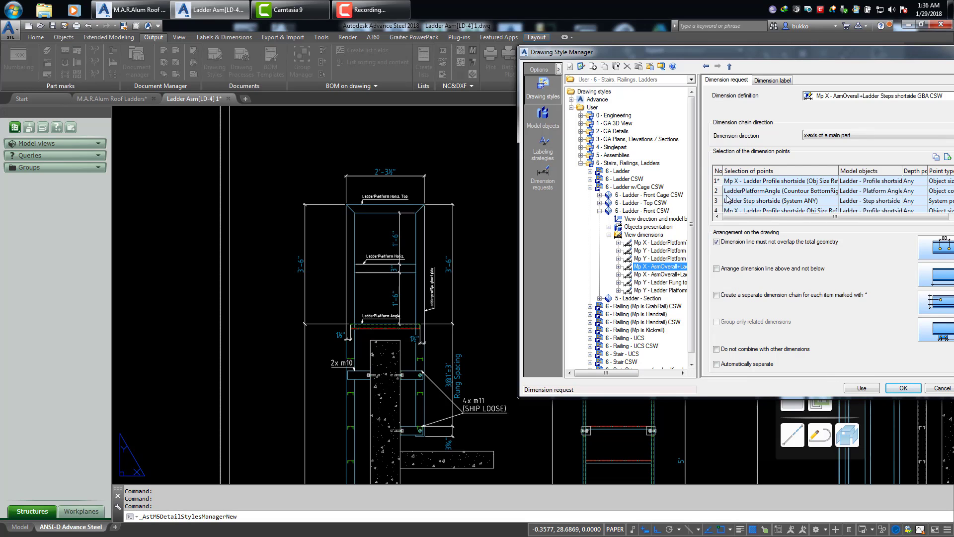
left_click_drag(806, 63, 615, 62)
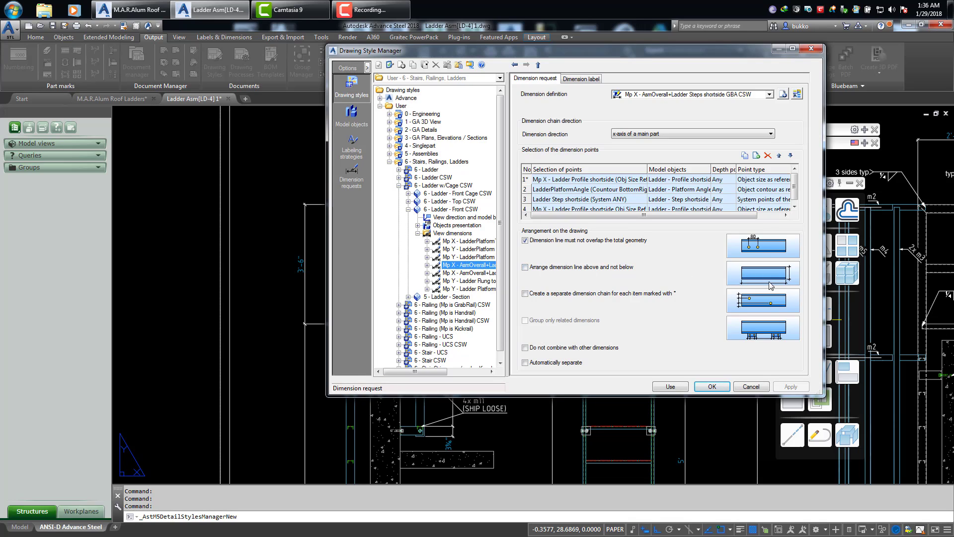
mouse_move(687, 56)
left_mouse_down()
mouse_move(826, 164)
mouse_move(845, 124)
mouse_move(824, 131)
left_mouse_up()
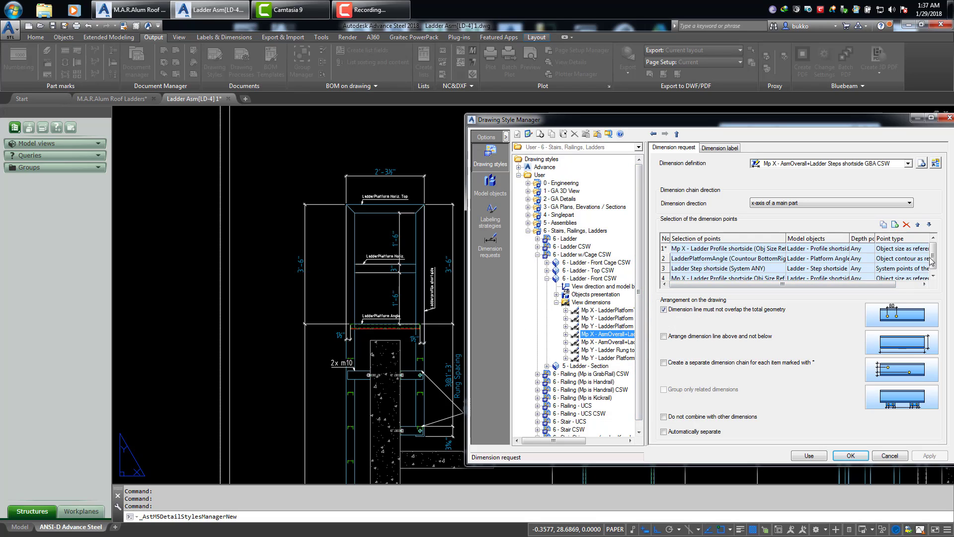
left_click_drag(934, 248, 934, 251)
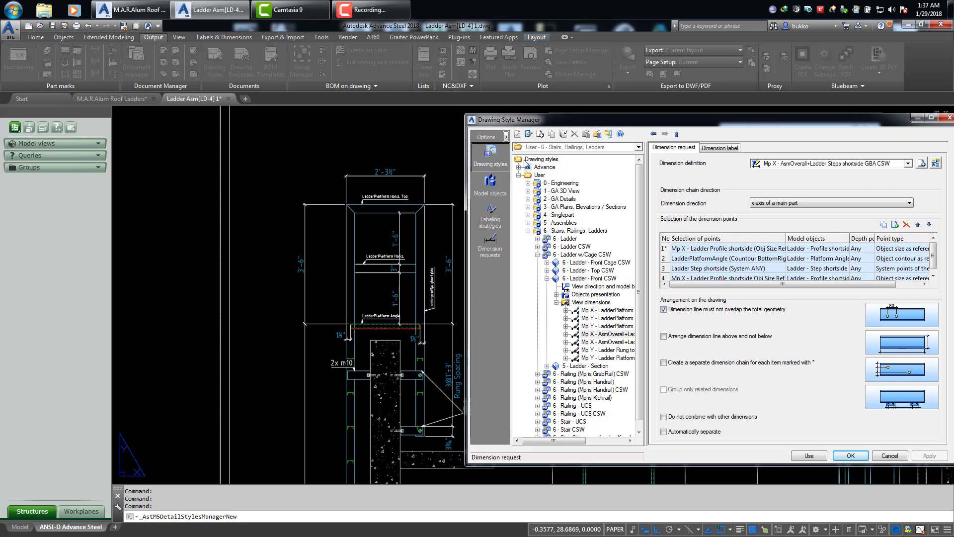
left_click_drag(556, 124, 610, 129)
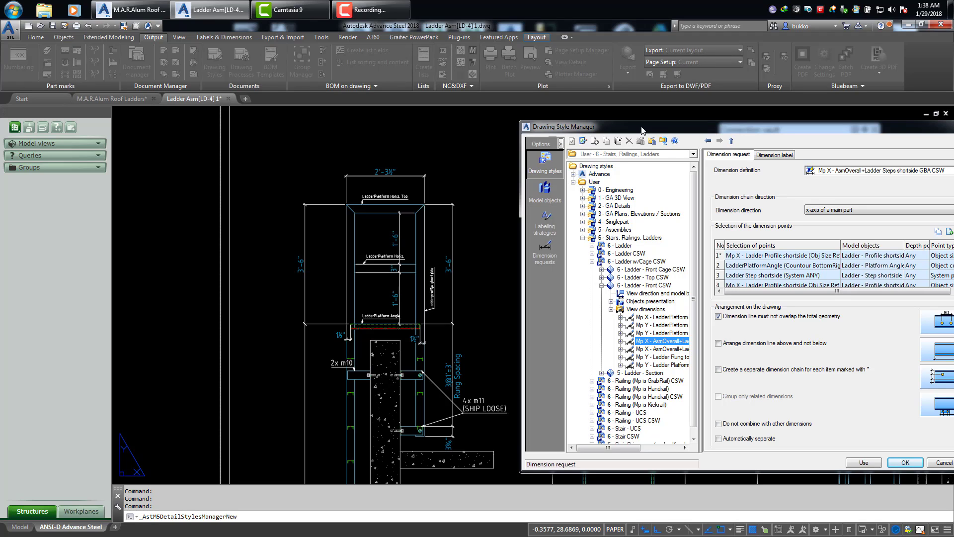
left_click_drag(644, 131, 638, 130)
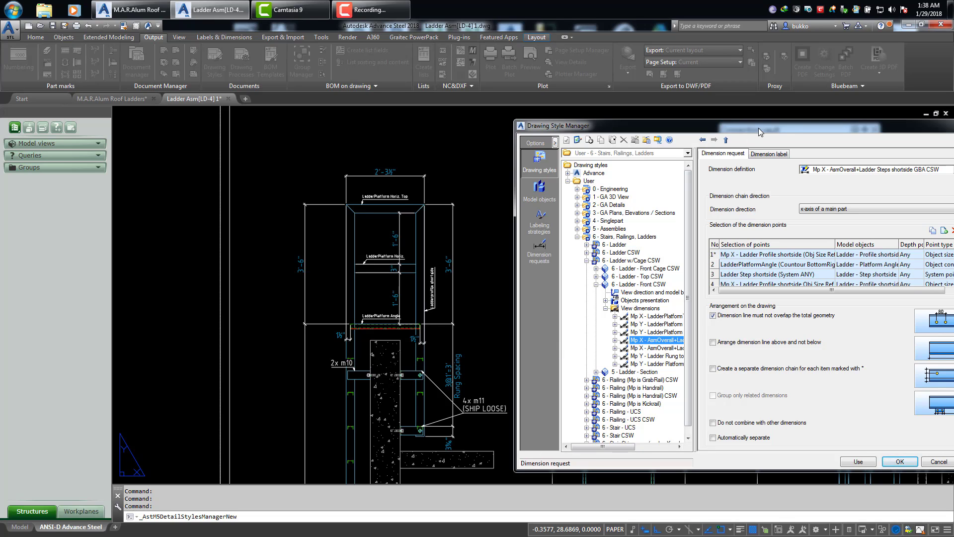
Show the Mp X - Ladder Profile shortside (Obj Size Ref BottomRight) point selection in full, with the style tree and manager widened
left_click_drag(755, 128, 633, 122)
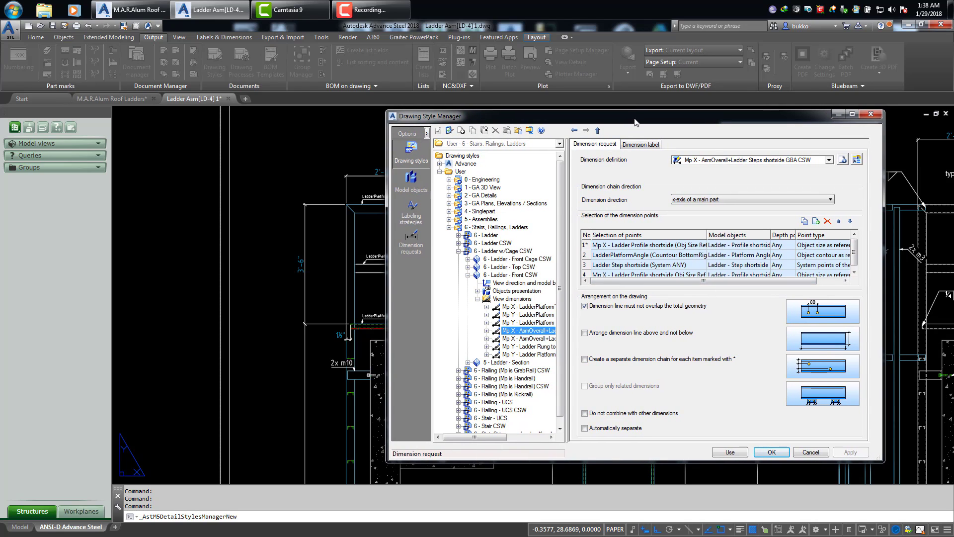
left_click_drag(635, 122, 640, 114)
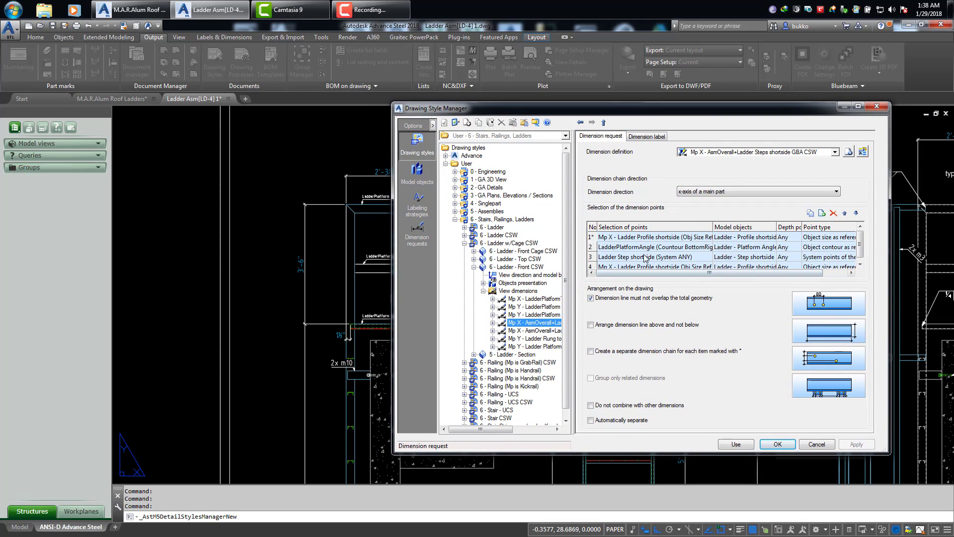
left_click(493, 323)
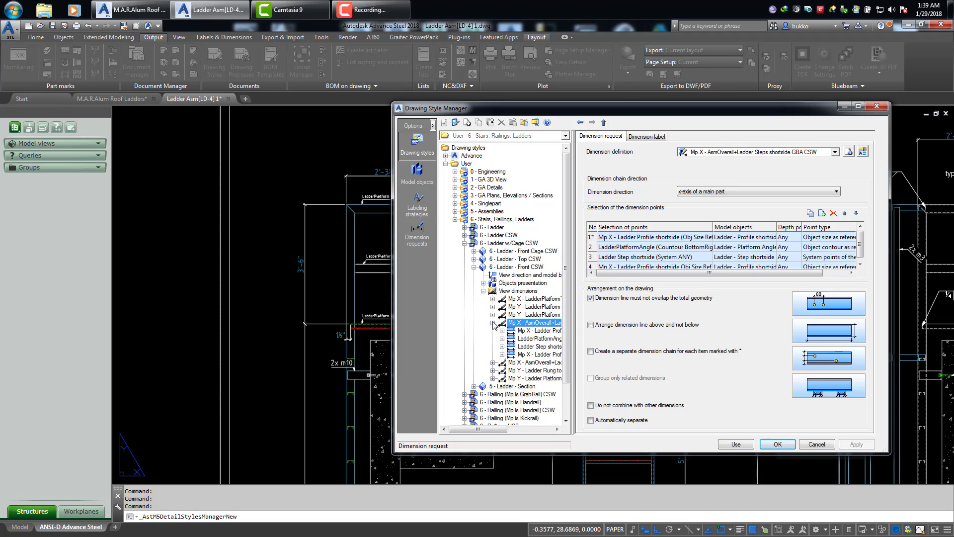
left_click_drag(574, 276, 689, 275)
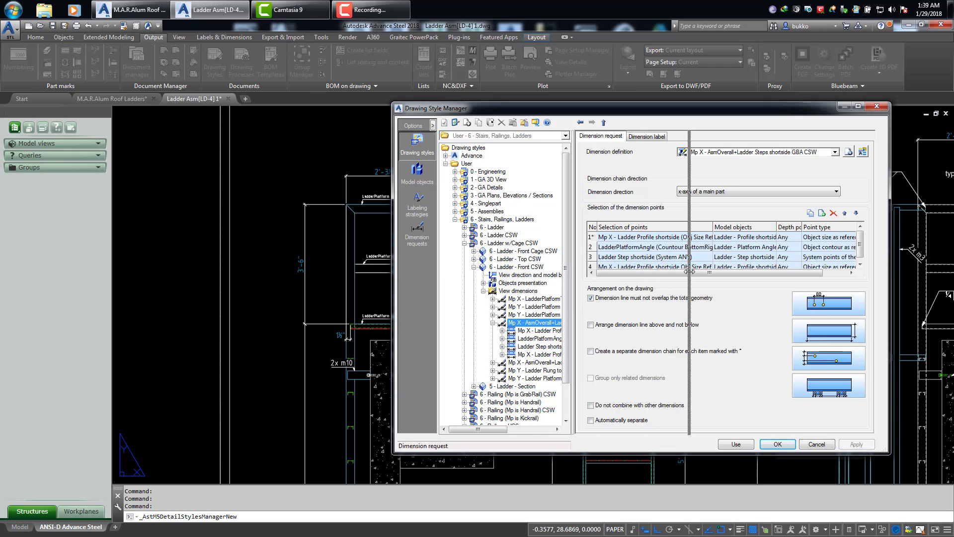
left_click(571, 333)
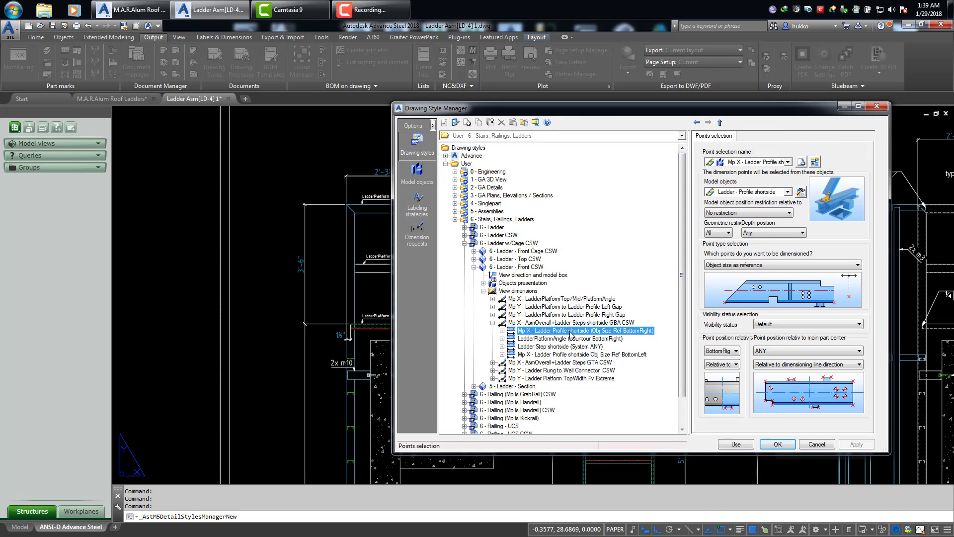
mouse_move(591, 109)
left_mouse_down()
mouse_move(589, 94)
mouse_move(335, 88)
left_mouse_up()
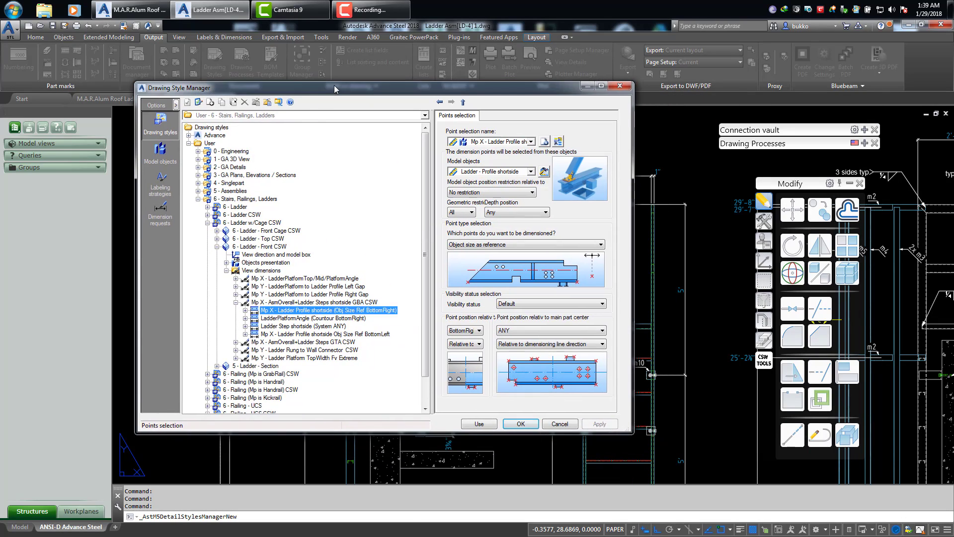
left_click_drag(633, 155, 864, 165)
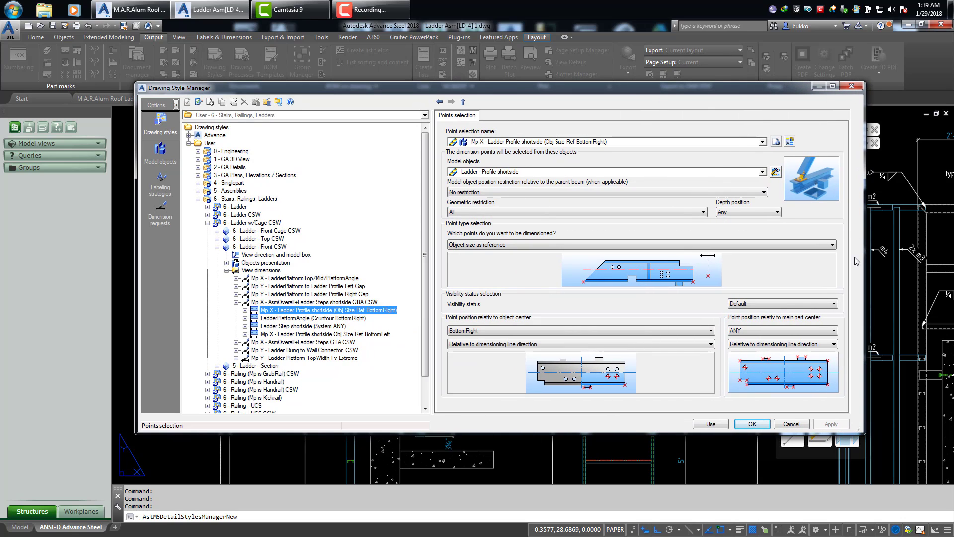
Open the Ladder Step shortside (System ANY) point selection and compare it with the rung spacing on the ladder drawing
left_click(237, 302)
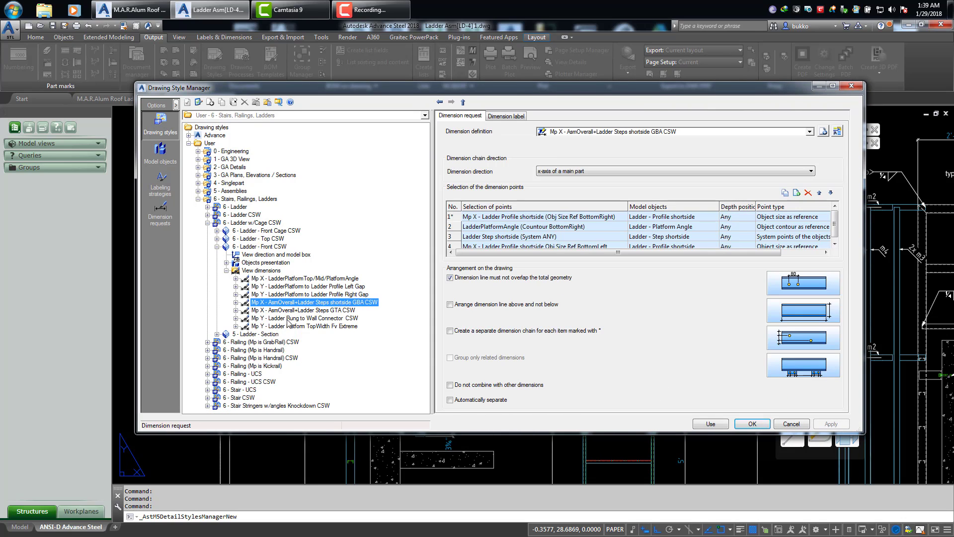
left_click(236, 302)
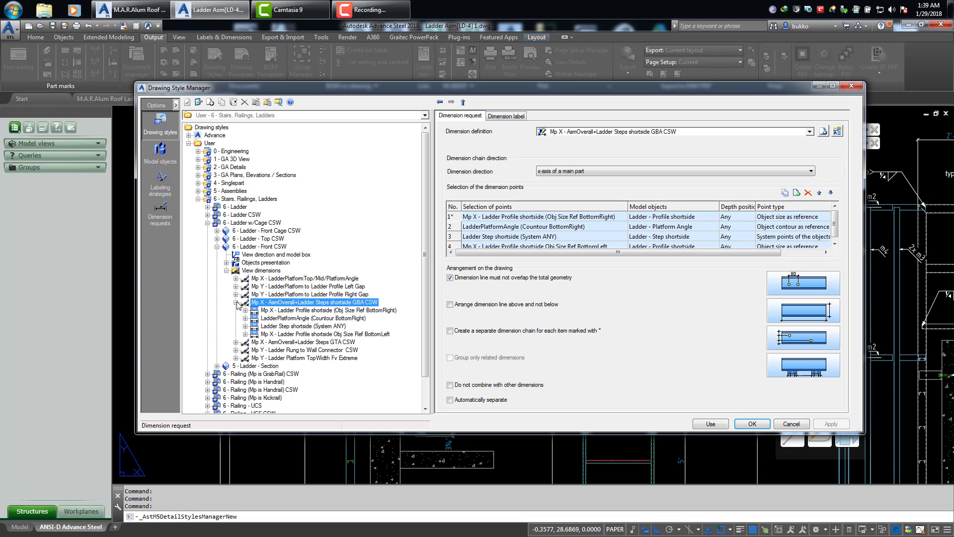
left_click(235, 303)
left_click(235, 303)
left_click(321, 327)
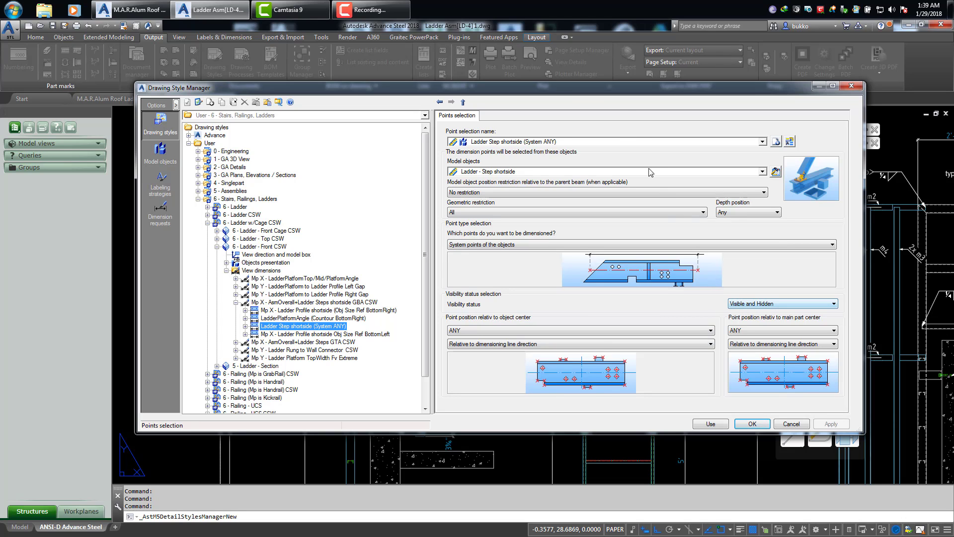
mouse_move(625, 89)
left_mouse_down()
mouse_move(615, 421)
mouse_move(551, 452)
mouse_move(544, 362)
mouse_move(616, 65)
left_mouse_up()
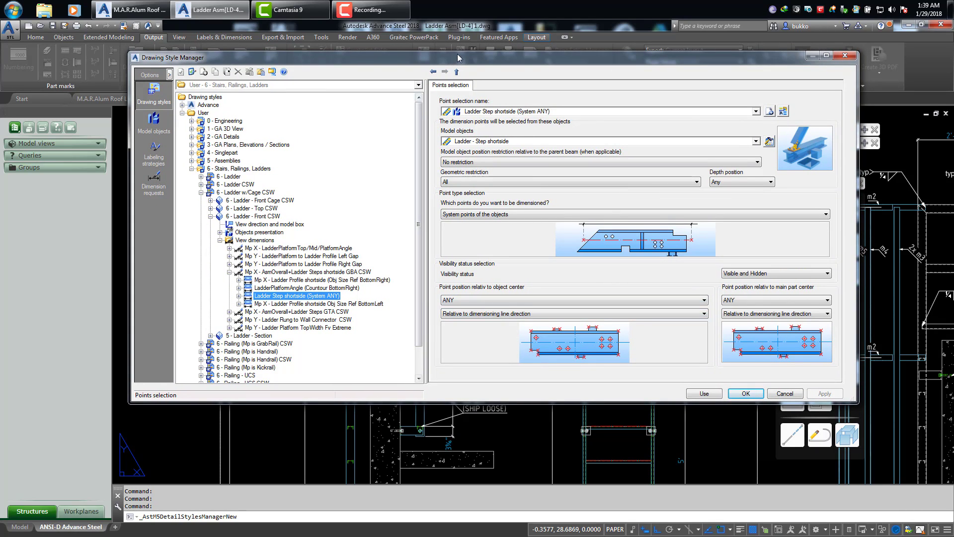
left_click_drag(459, 57, 455, 418)
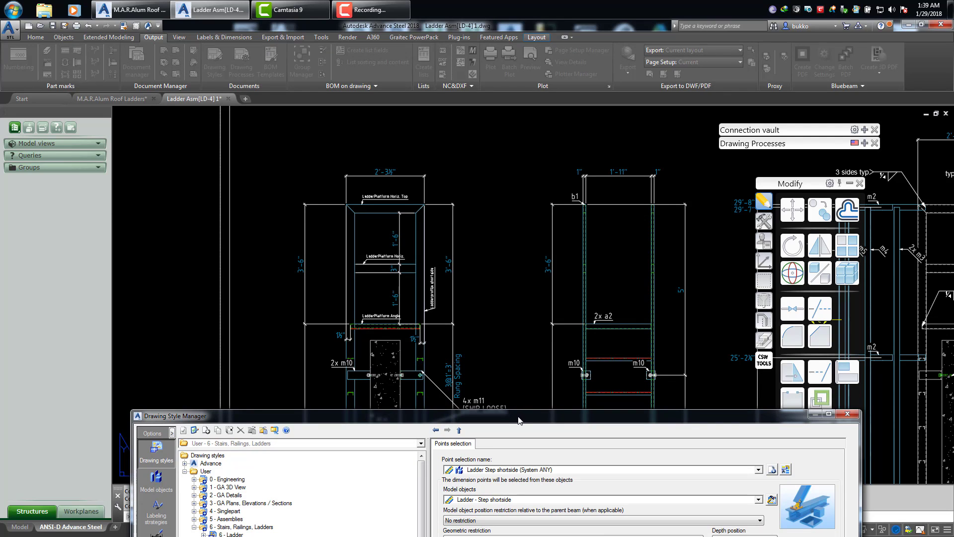
left_click_drag(518, 420, 492, 95)
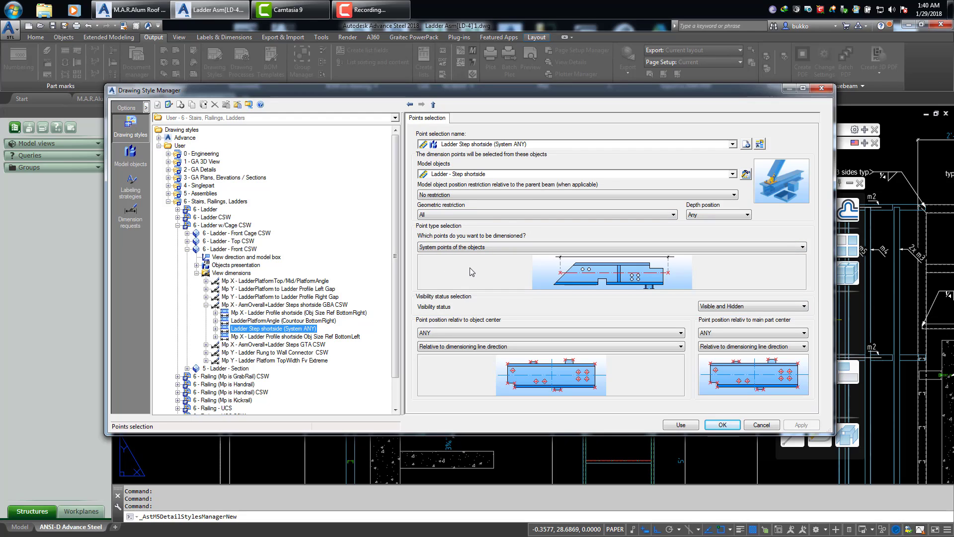
Return to the AsmOverall+Ladder Steps shortside GBA CSW definition and review its dimension point list down to the fourth entry
left_click_drag(500, 99, 812, 116)
mouse_move(630, 107)
left_mouse_down()
mouse_move(701, 97)
mouse_move(626, 102)
mouse_move(519, 73)
mouse_move(547, 71)
mouse_move(644, 80)
mouse_move(643, 88)
mouse_move(643, 80)
mouse_move(466, 80)
left_mouse_up()
left_click(372, 294)
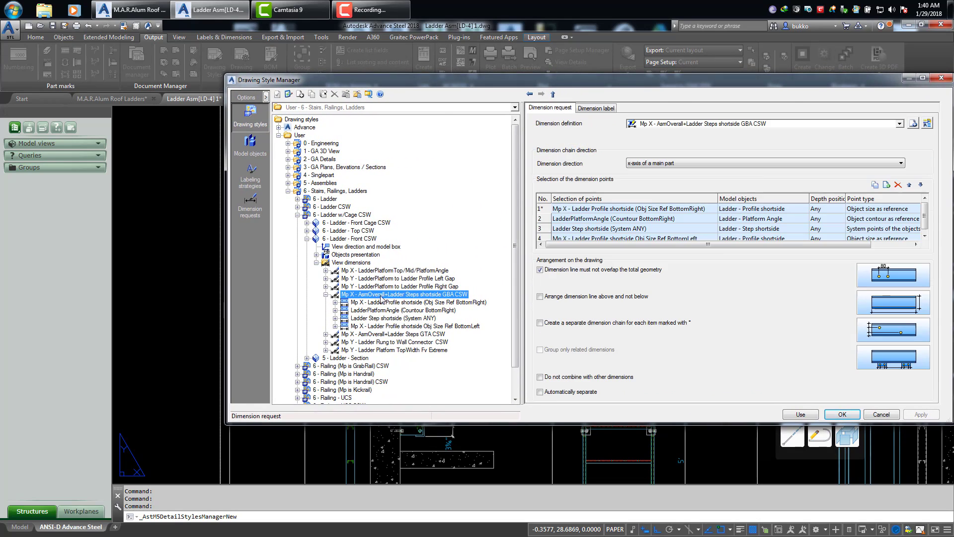
left_click_drag(745, 85, 562, 84)
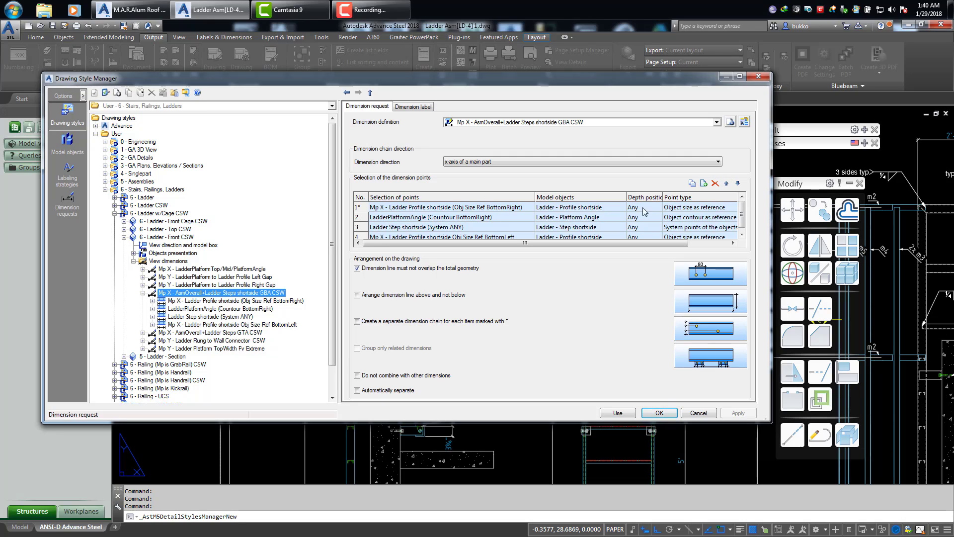
left_click(362, 210)
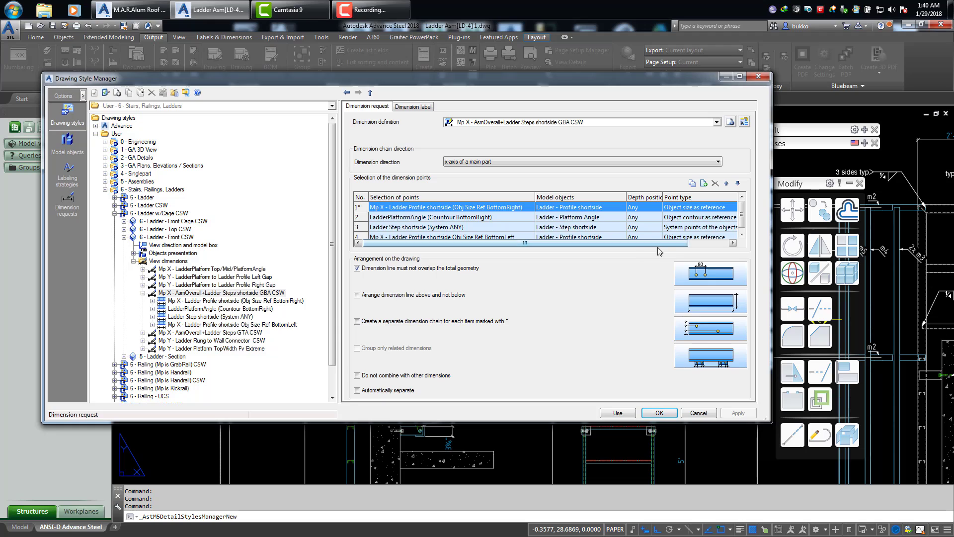
left_click(744, 236)
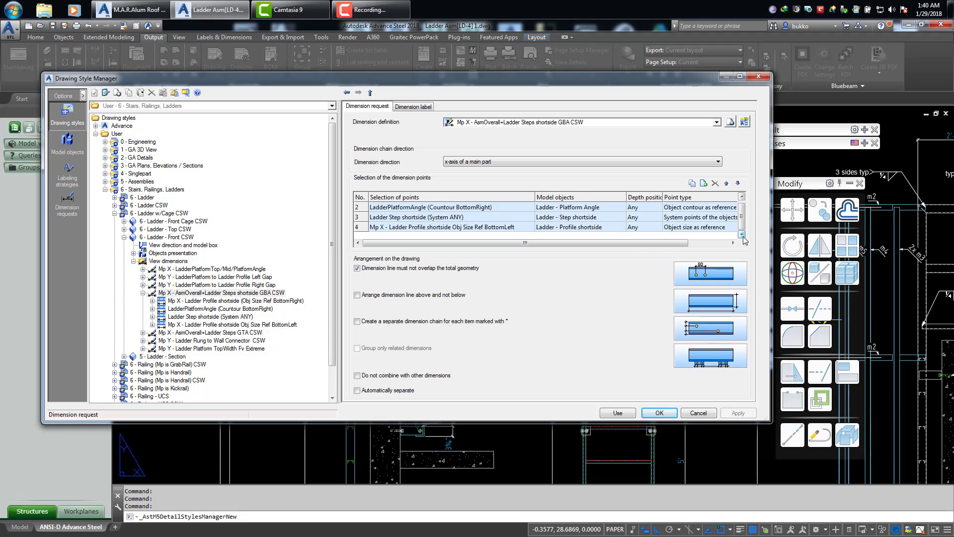
Review the remaining dimension points of the AsmOverall+Ladder Steps shortside GBA CSW definition and close the style manager
left_click(743, 197)
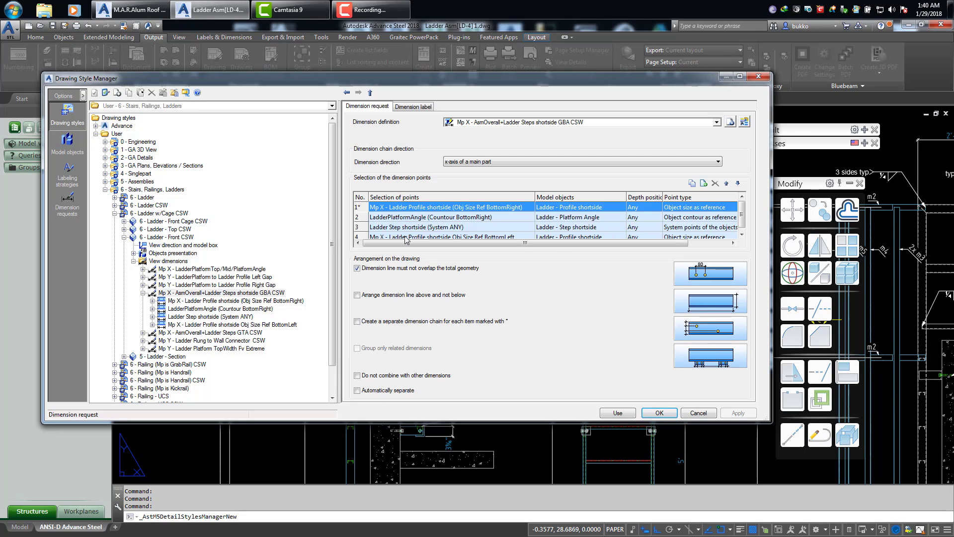
left_click(742, 234)
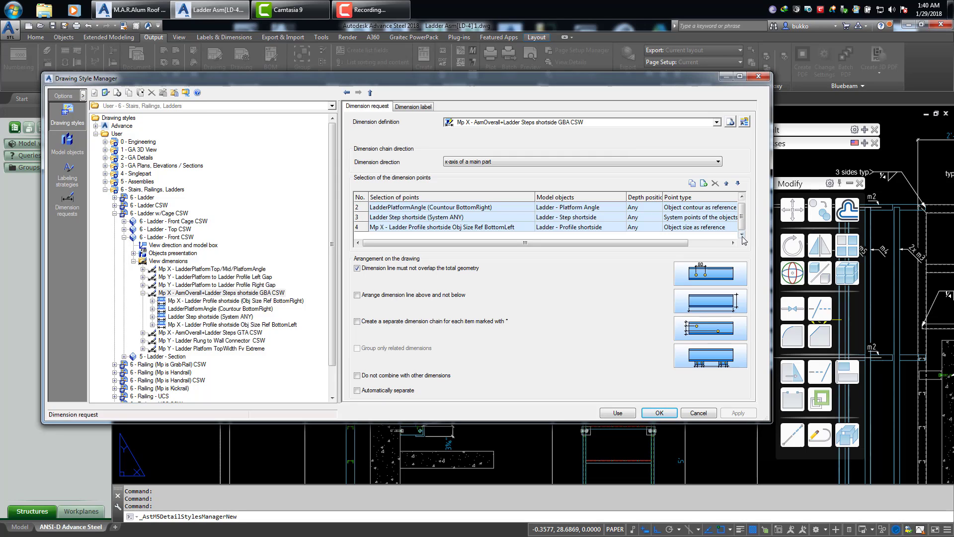
left_click(759, 76)
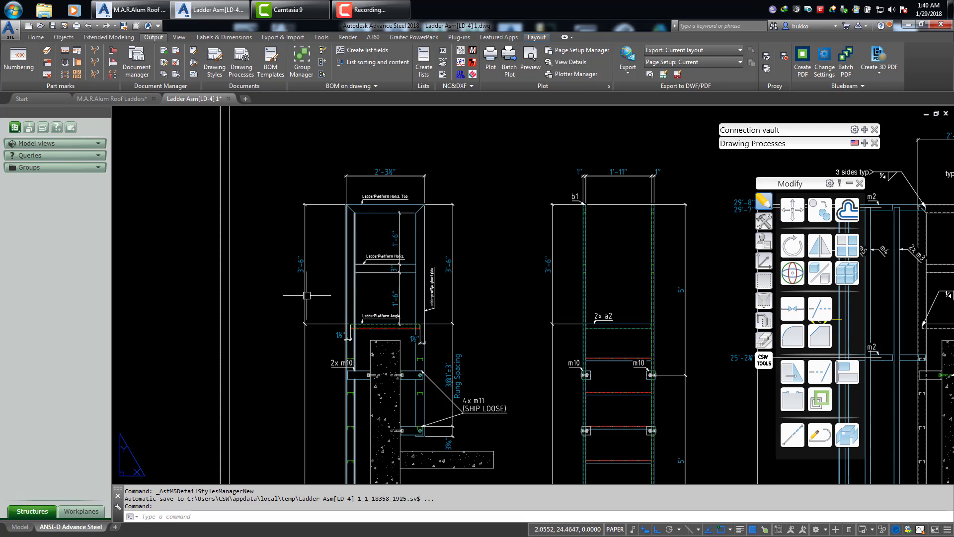
Examine the platform width and height dimensions at the top of the ladder front view
scroll(295, 220, "down", 2)
middle_click_drag(295, 220, 304, 232)
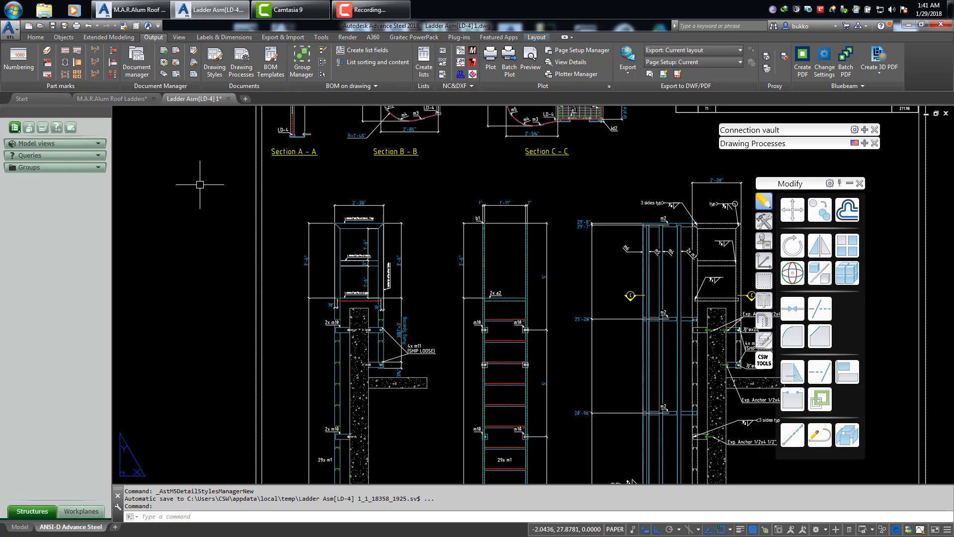
scroll(334, 203, "up", 2)
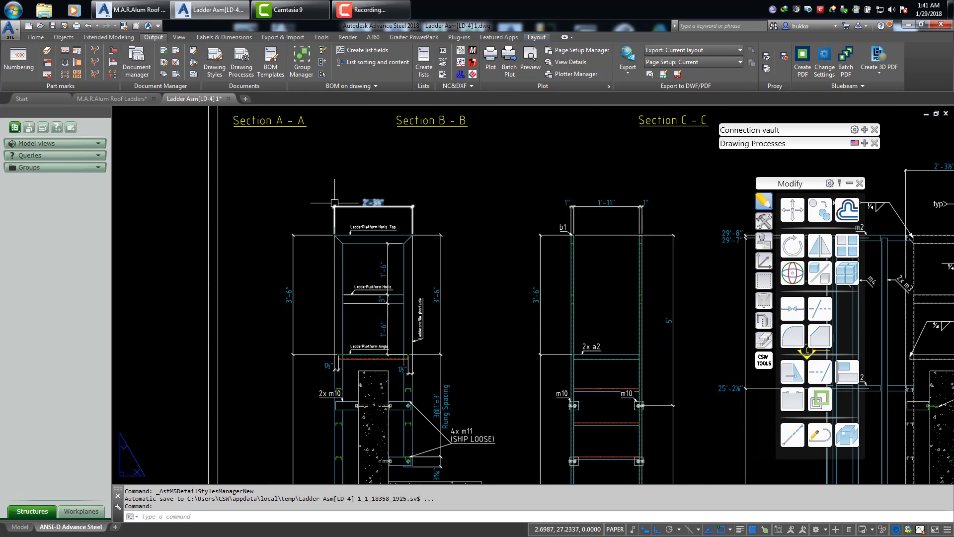
scroll(335, 203, "down", 2)
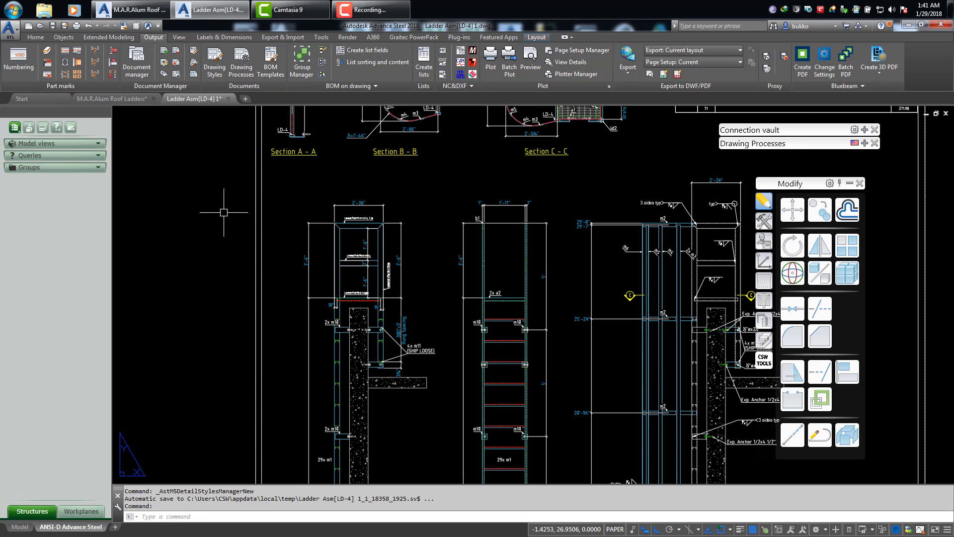
middle_click_drag(246, 222, 254, 201)
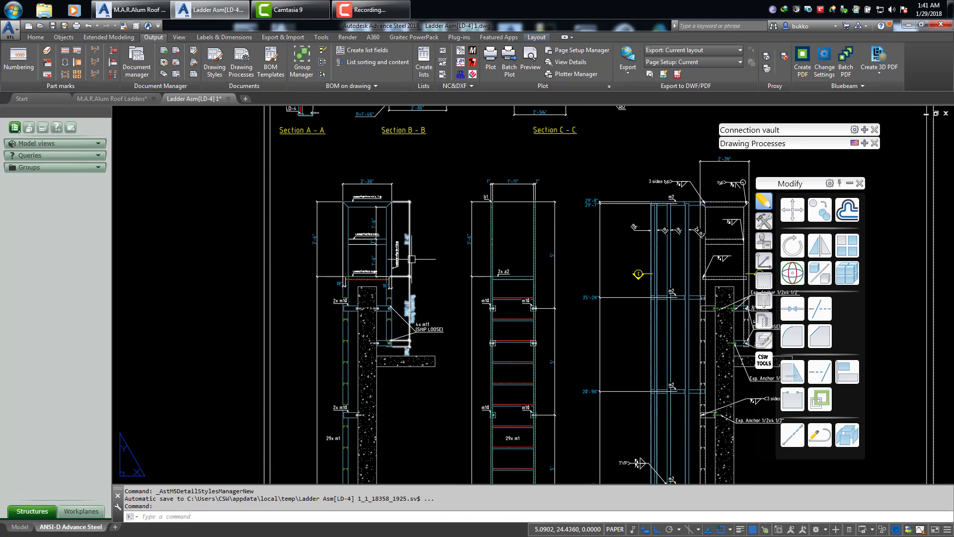
middle_click_drag(185, 204, 183, 208)
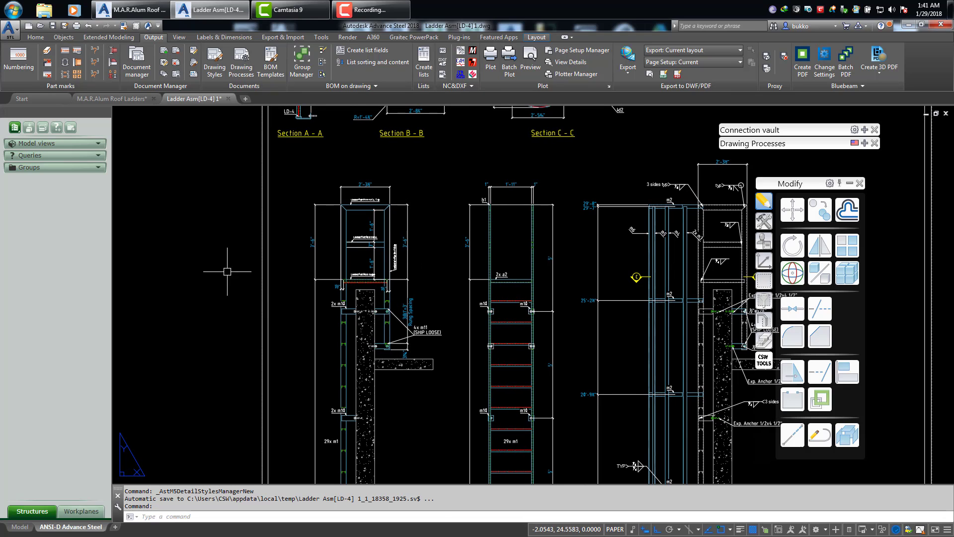
Follow the ladder views down the sheet and inspect the Rung Spacing dimension label beside the long ladder profile
middle_click_drag(294, 305, 297, 279)
middle_click_drag(403, 278, 345, 297)
middle_click_drag(384, 271, 402, 304)
middle_click_drag(400, 257, 375, 233)
scroll(447, 257, "down", 3)
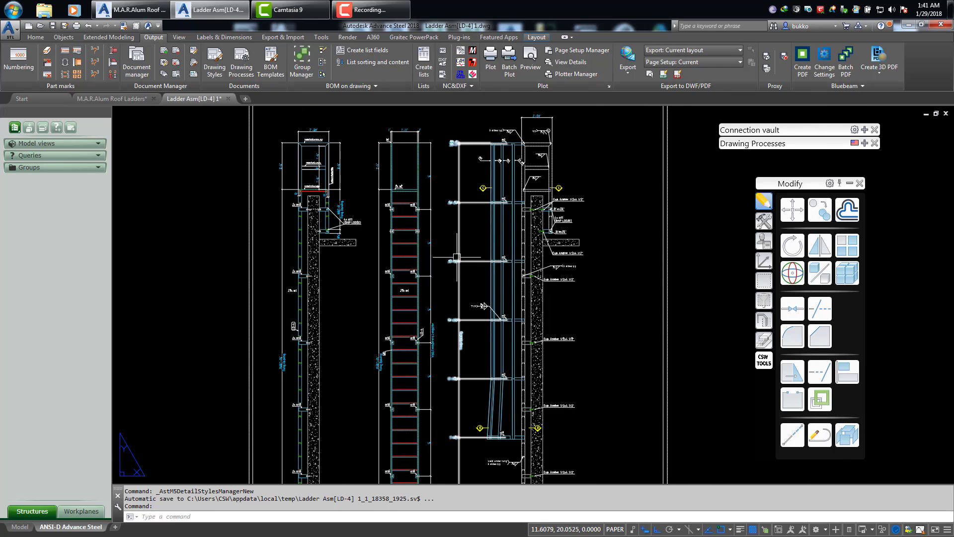
scroll(370, 227, "up", 8)
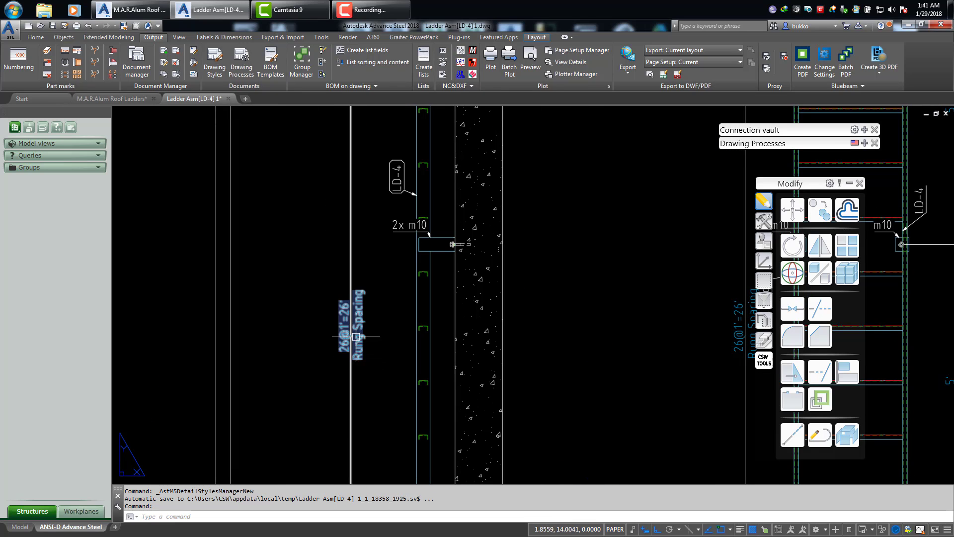
scroll(356, 334, "down", 2)
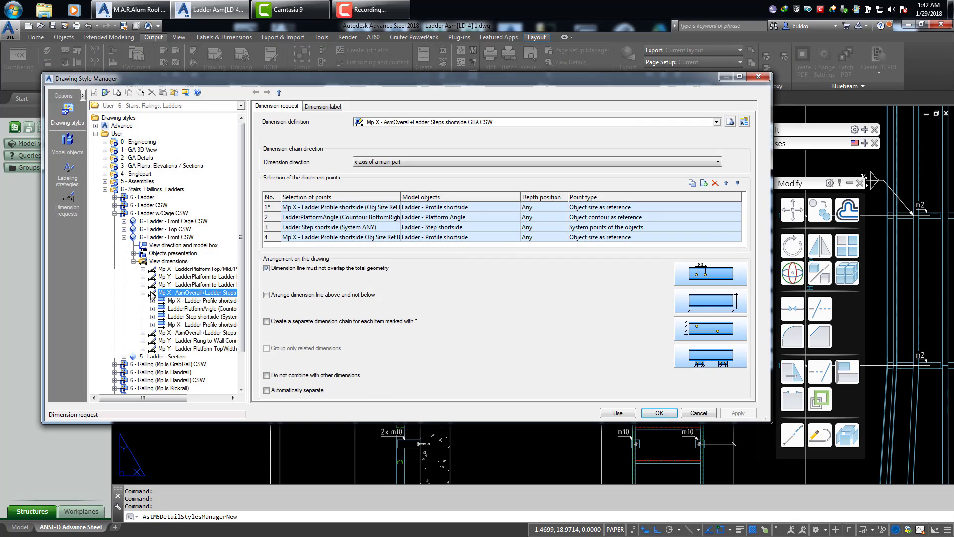
List the view dimensions of 6 - Ladder - Front CSW and open the Mp X - LadderPlatformTop/Mid/PlatformAngle definition
left_click(143, 293)
left_click(147, 262)
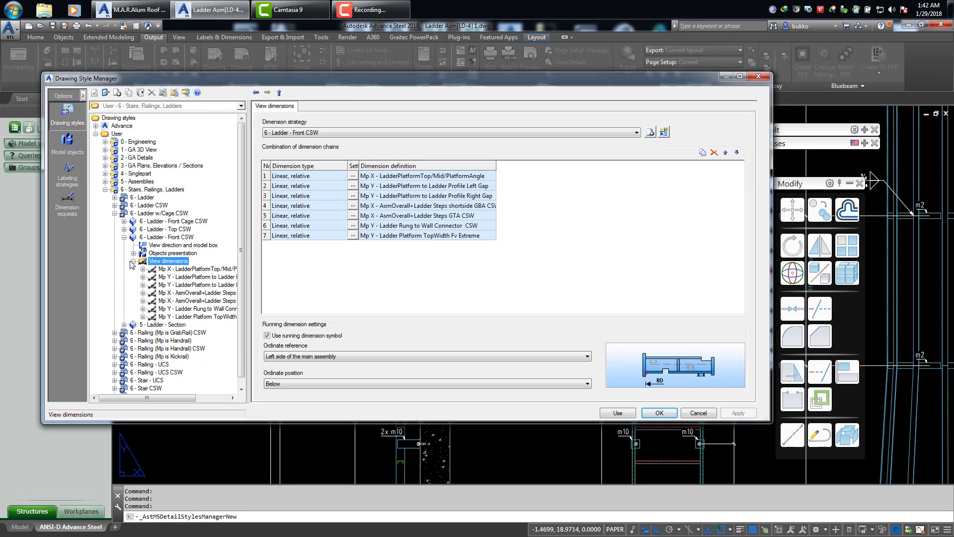
double_click(268, 176)
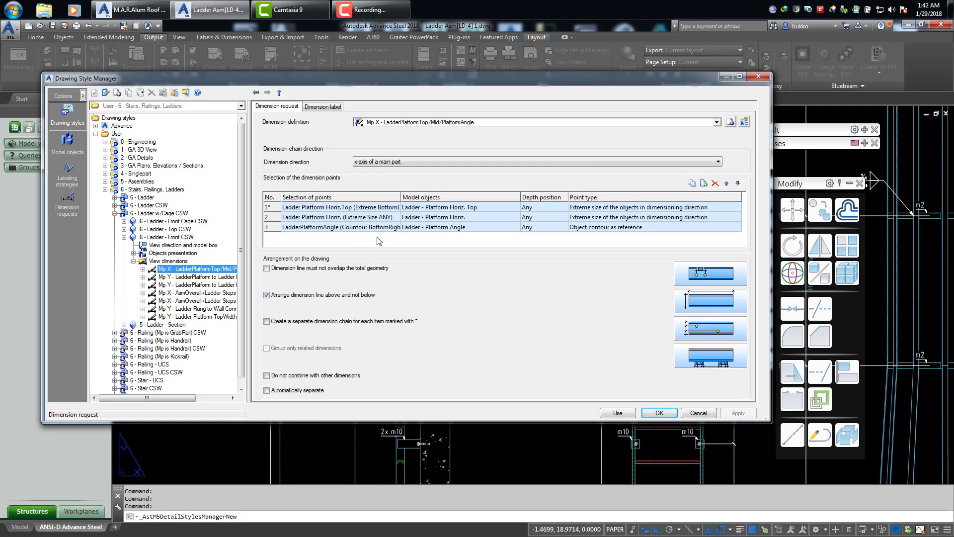
Review the dimension label placement and content of each dimension definition under the 6 - Ladder - Front CSW view
left_click(319, 107)
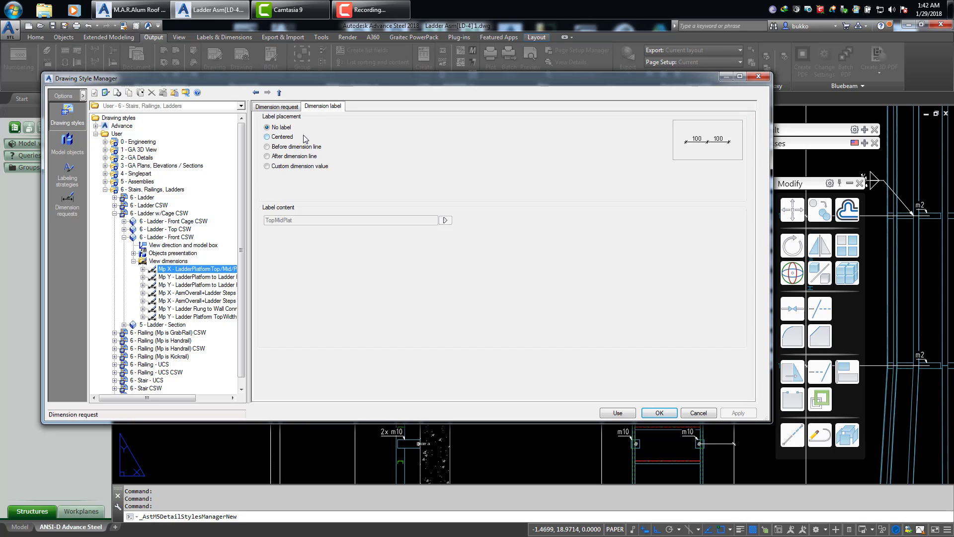
left_click(187, 277)
left_click(191, 285)
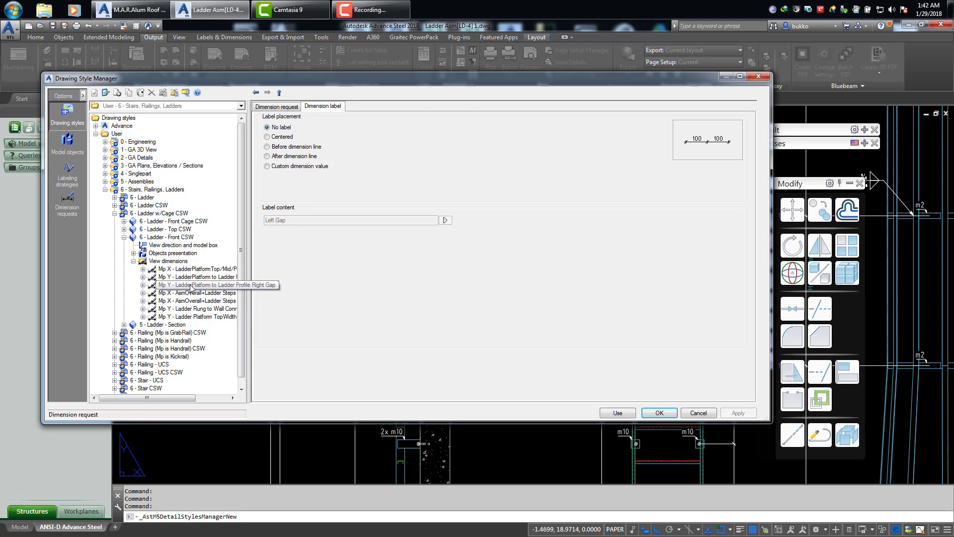
left_click(194, 293)
left_click(196, 301)
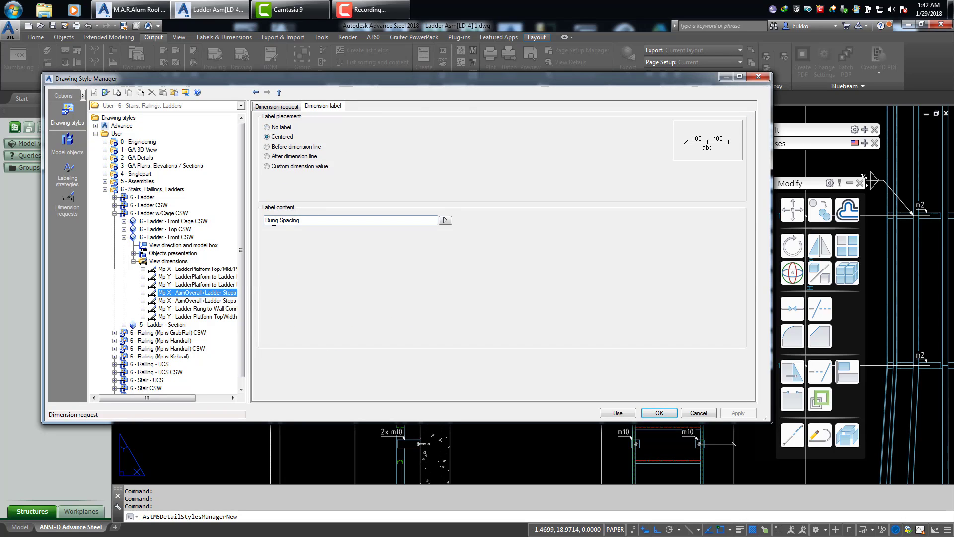
left_click(198, 309)
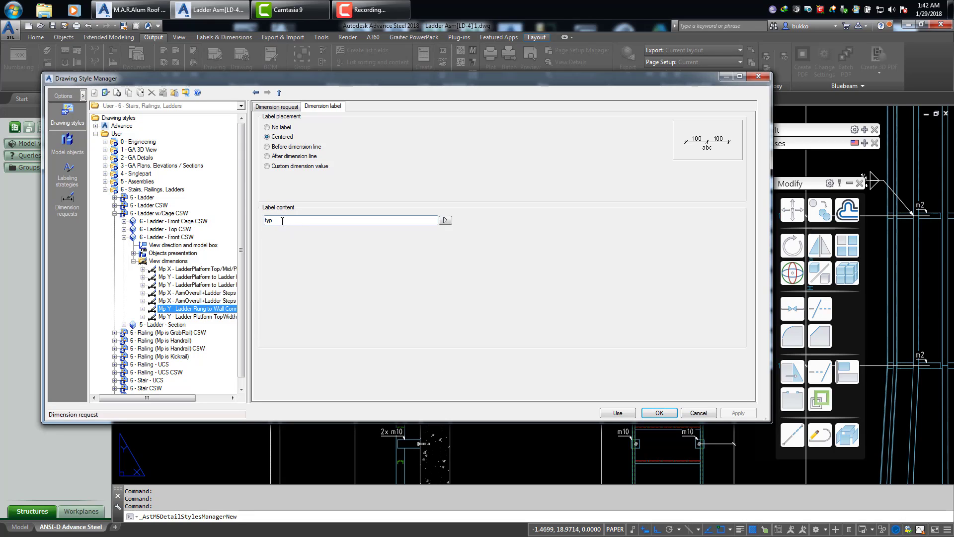
left_click(215, 317)
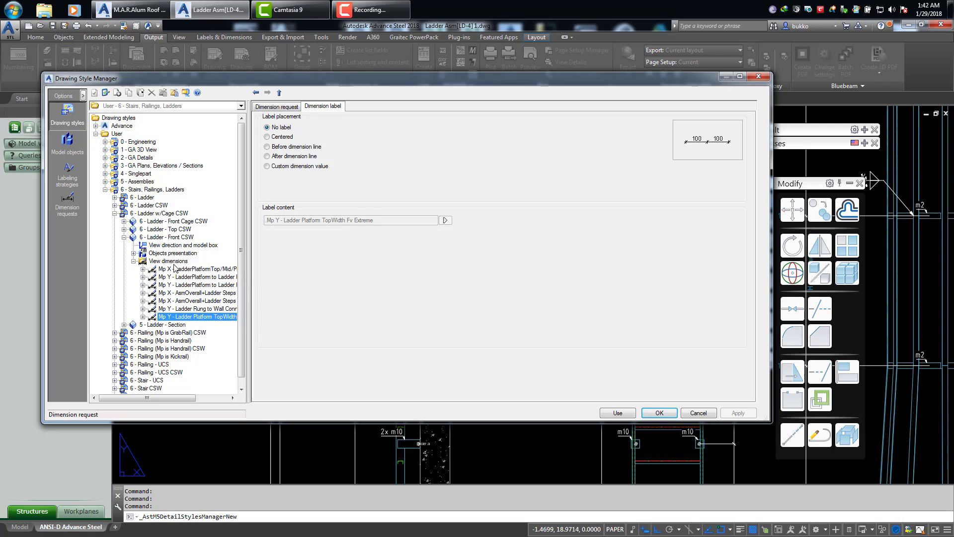
Recheck the labels of the LadderPlatformTop/Mid/PlatformAngle and Left Gap definitions with the manager moved aside, and close the manager
left_click(174, 262)
left_click(181, 271)
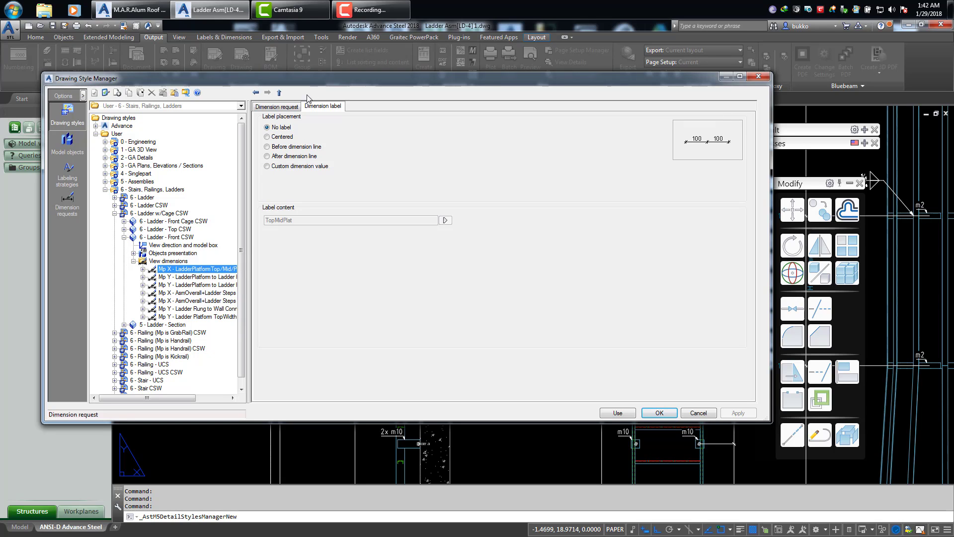
mouse_move(283, 80)
left_mouse_down()
mouse_move(593, 85)
mouse_move(521, 83)
left_mouse_up()
left_click(429, 282)
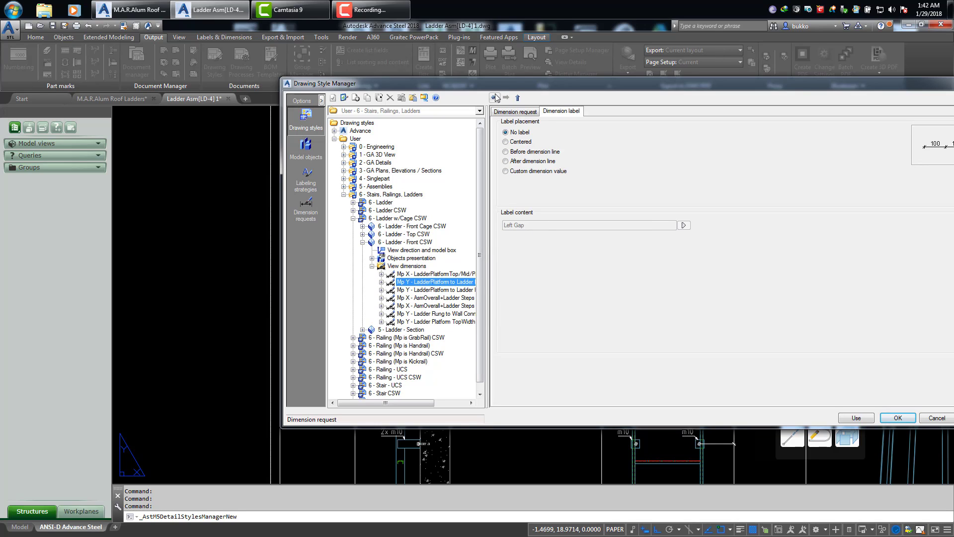
left_click(449, 273)
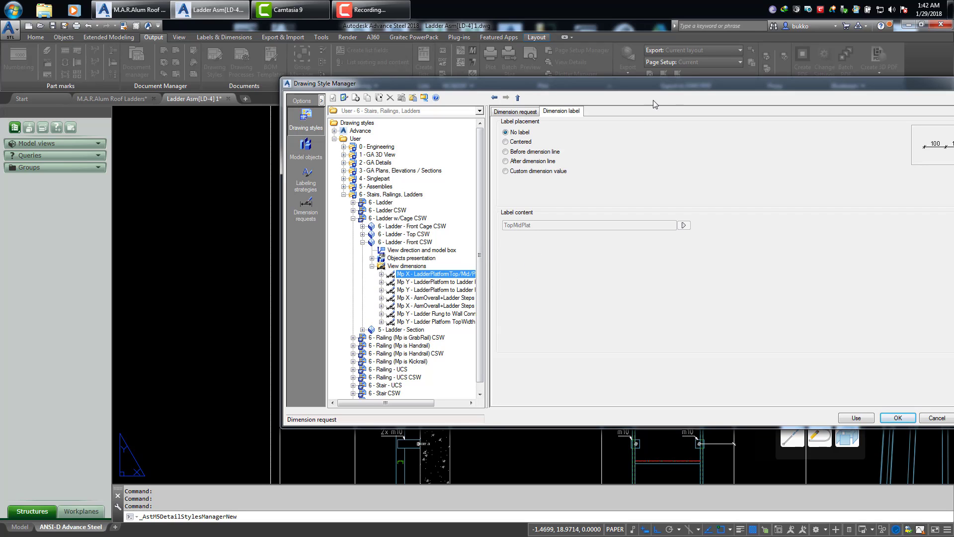
mouse_move(664, 85)
left_mouse_down()
mouse_move(468, 104)
mouse_move(456, 131)
left_mouse_up()
Examine the platform, gap and rung spacing dimensions at the top of the ladder front view on the sheet
scroll(421, 304, "down", 4)
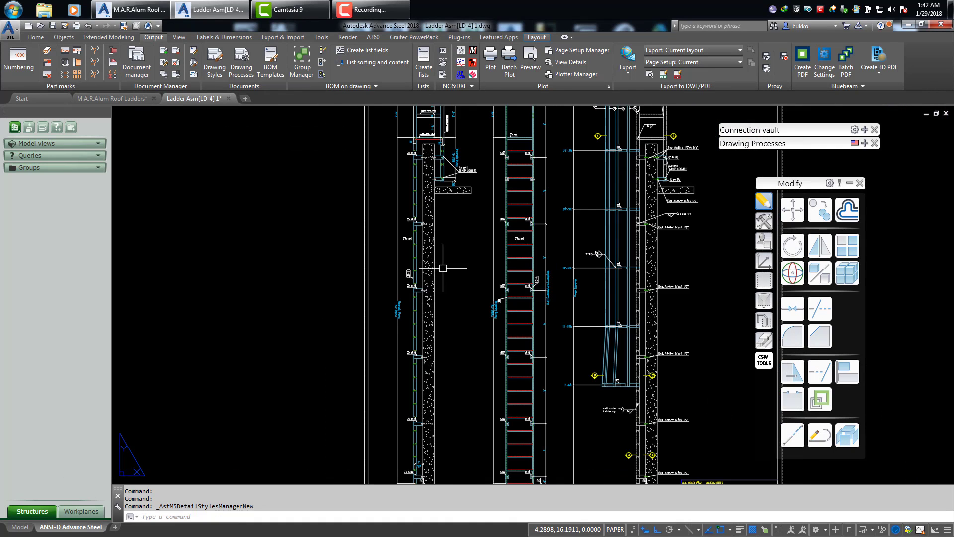
middle_click_drag(443, 269, 468, 423)
scroll(449, 220, "up", 2)
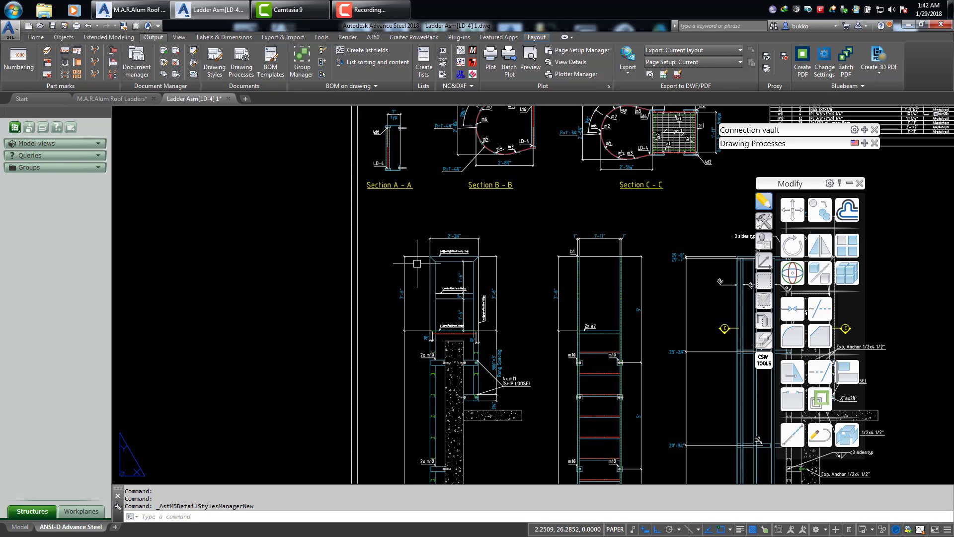
scroll(419, 269, "up", 2)
scroll(419, 269, "up", 2)
scroll(418, 269, "down", 2)
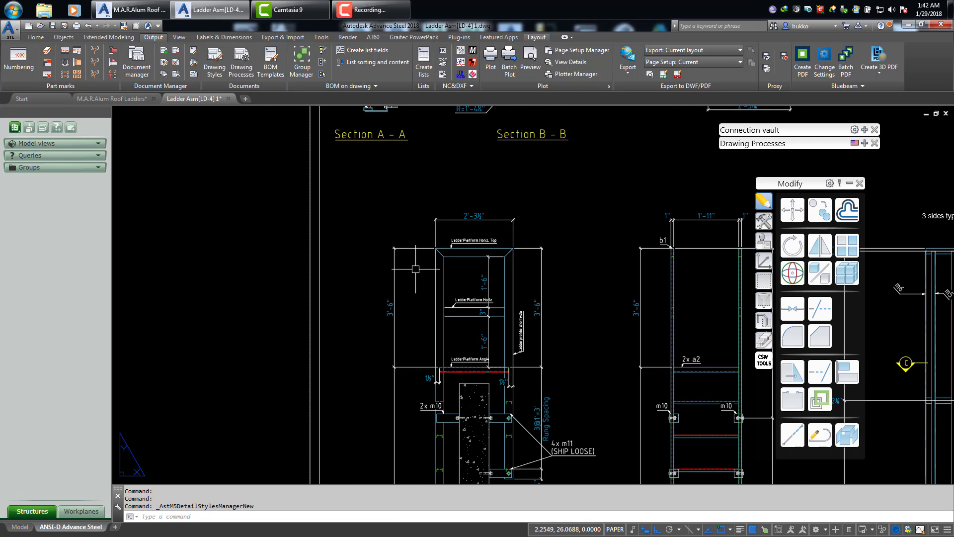
middle_click_drag(410, 281, 388, 252)
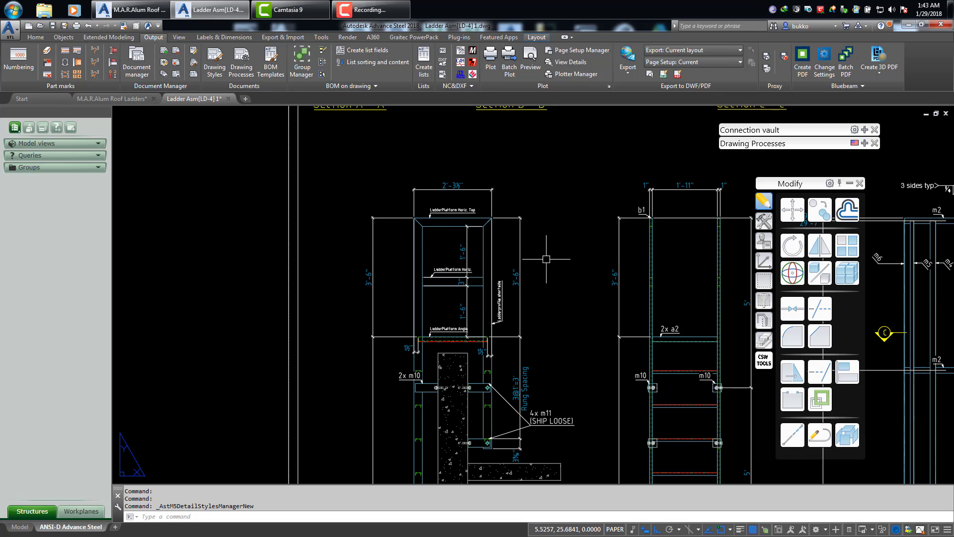
middle_click_drag(548, 259, 528, 237)
scroll(507, 262, "up", 1)
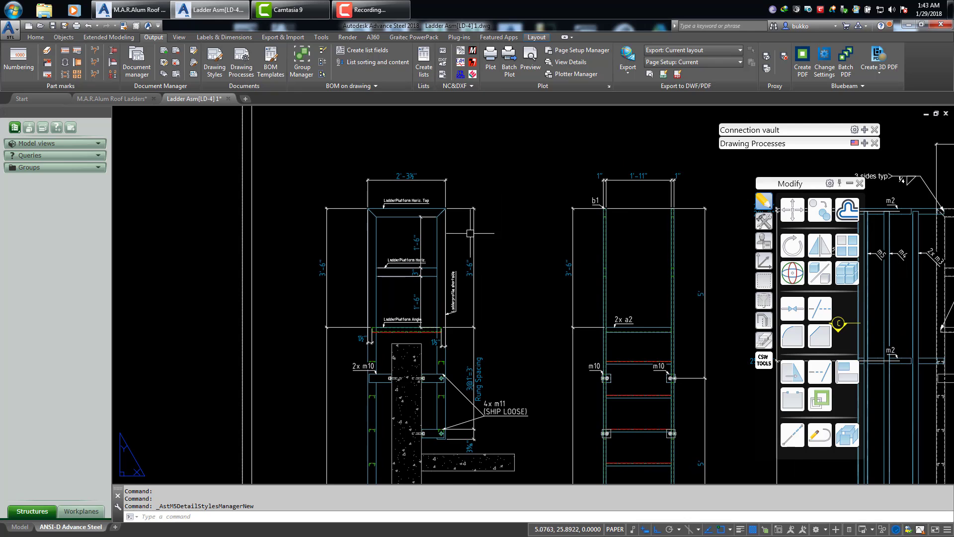
scroll(433, 211, "up", 2)
scroll(377, 255, "down", 4)
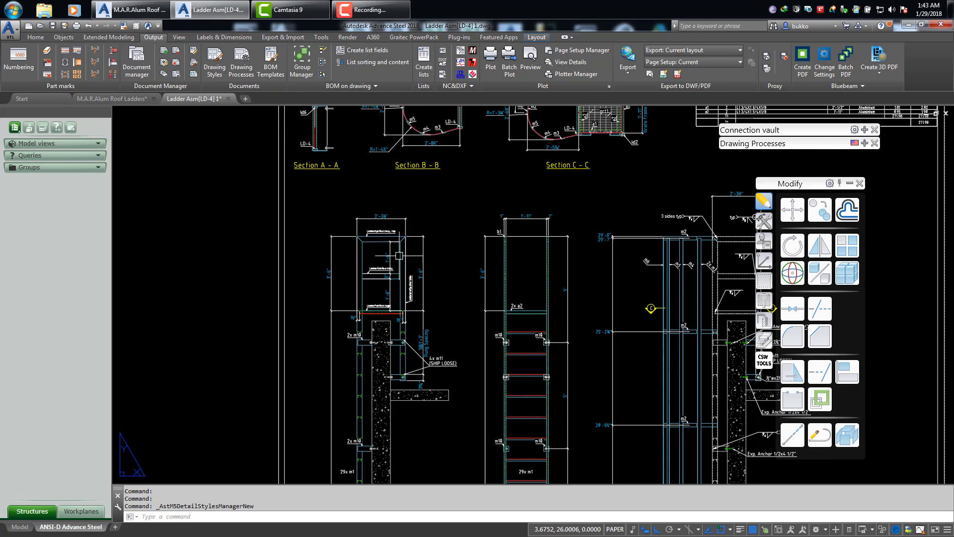
mouse_move(452, 267)
middle_mouse_down()
mouse_move(452, 251)
mouse_move(370, 266)
mouse_move(381, 281)
mouse_move(414, 231)
middle_mouse_up()
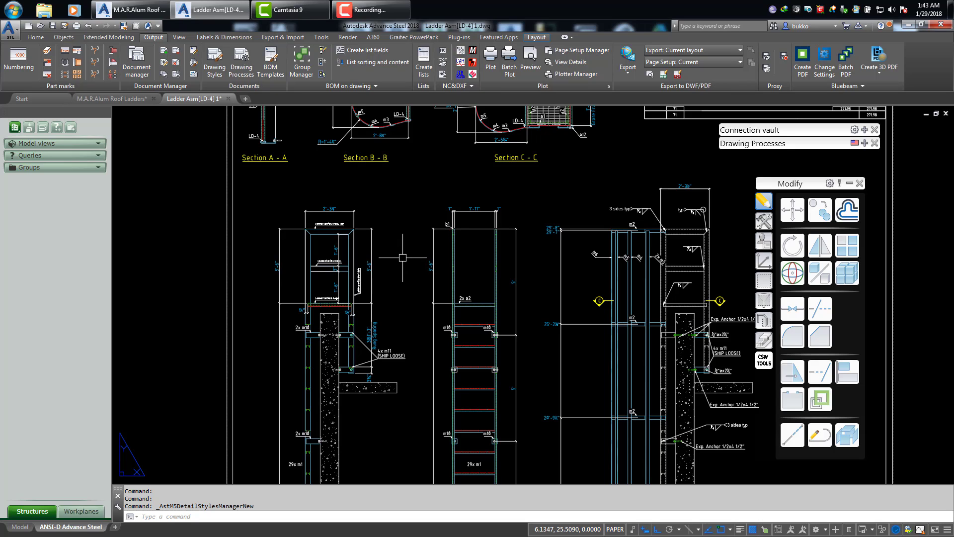
scroll(399, 261, "up", 2)
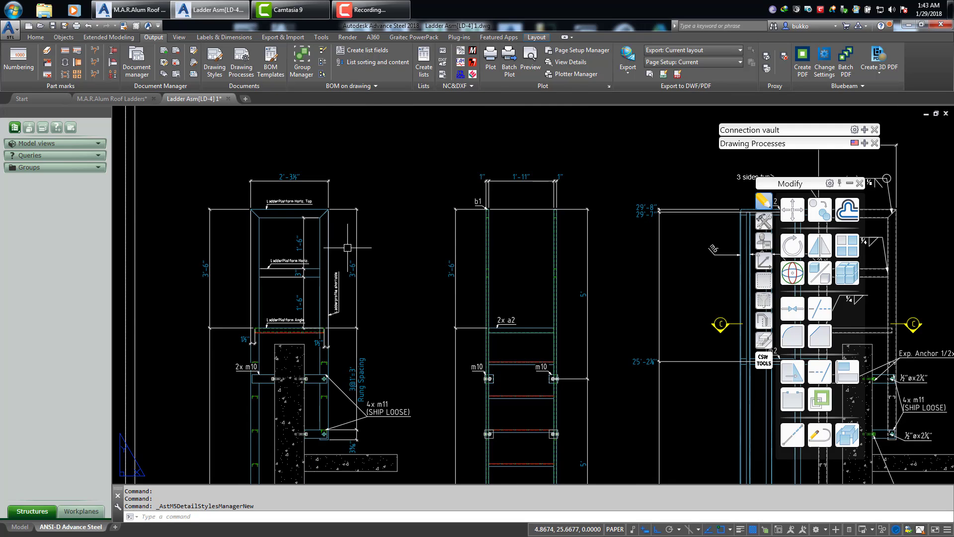
middle_click_drag(275, 232, 296, 229)
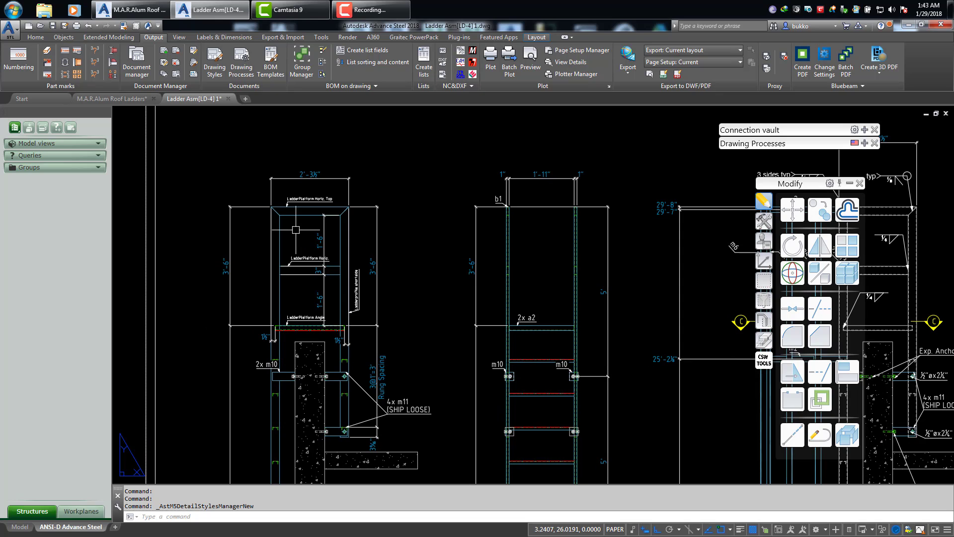
scroll(296, 230, "down", 2)
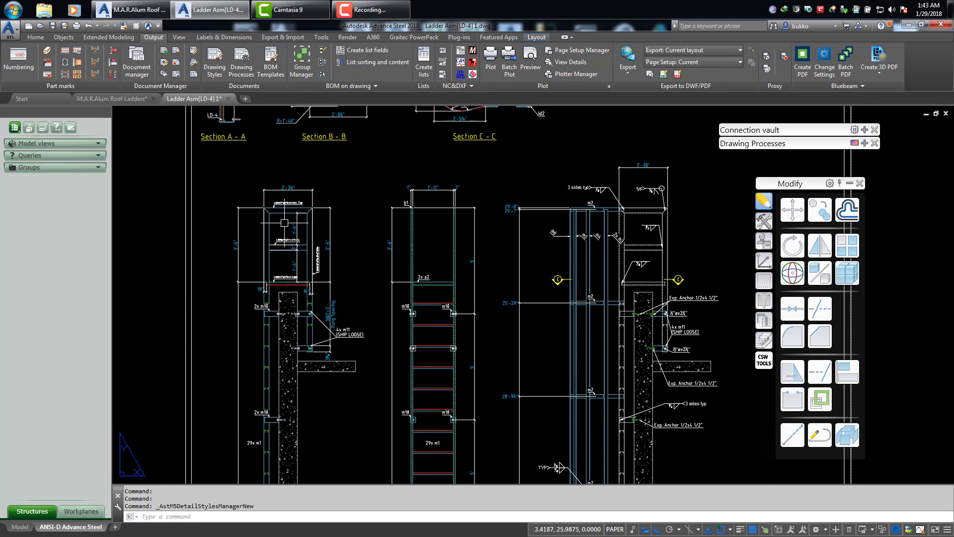
scroll(284, 223, "up", 2)
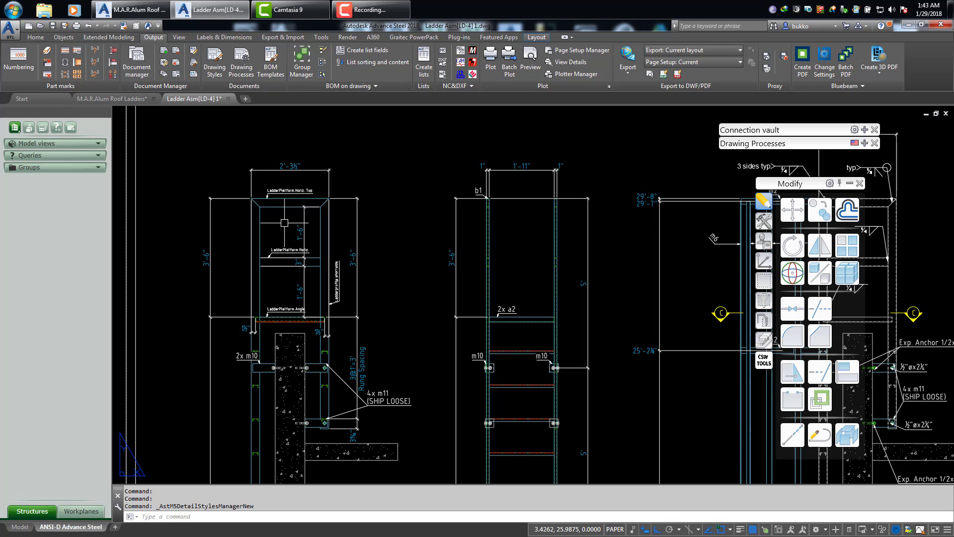
Look over the complete ladder sheet, including the section views and the parts list
scroll(284, 223, "down", 6)
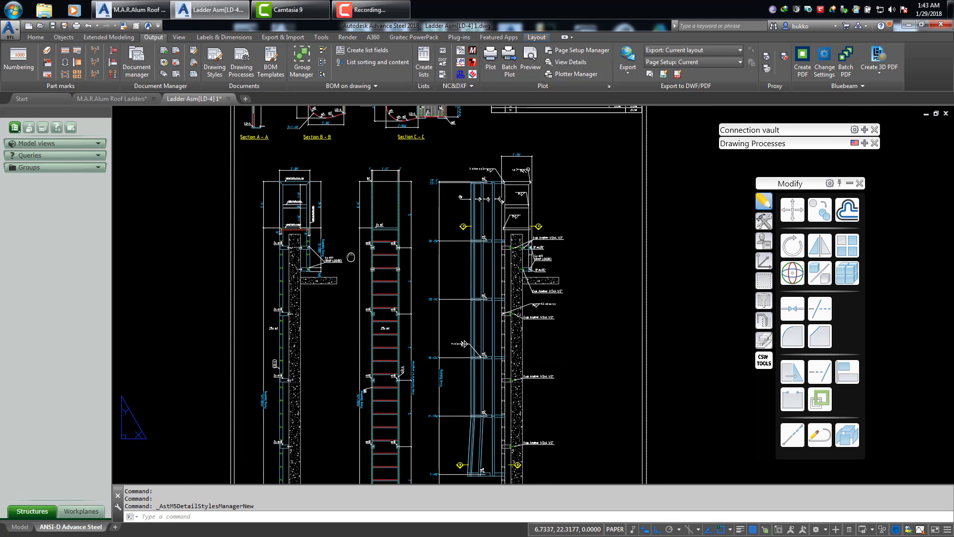
middle_click_drag(351, 255, 341, 245)
scroll(368, 199, "down", 2)
scroll(413, 149, "up", 2)
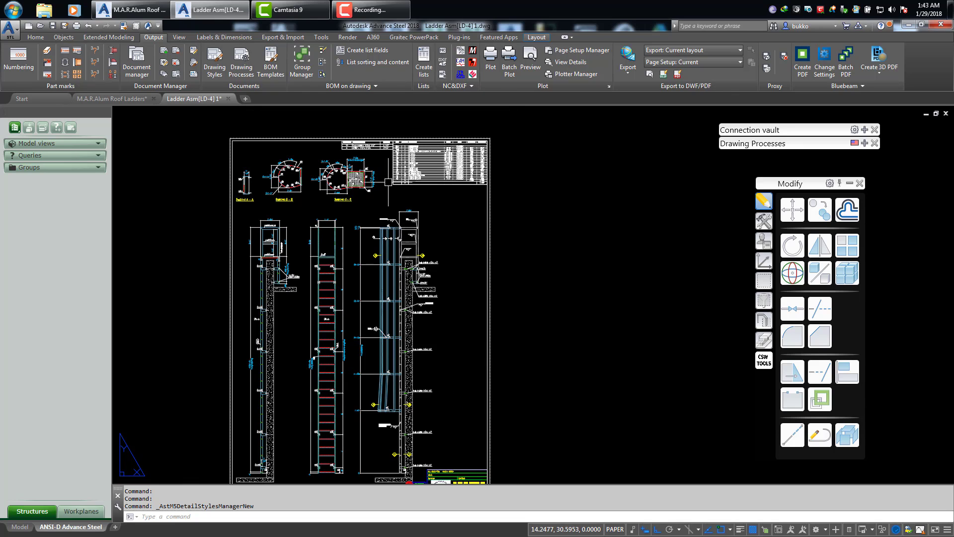
scroll(418, 154, "up", 4)
scroll(426, 279, "down", 5)
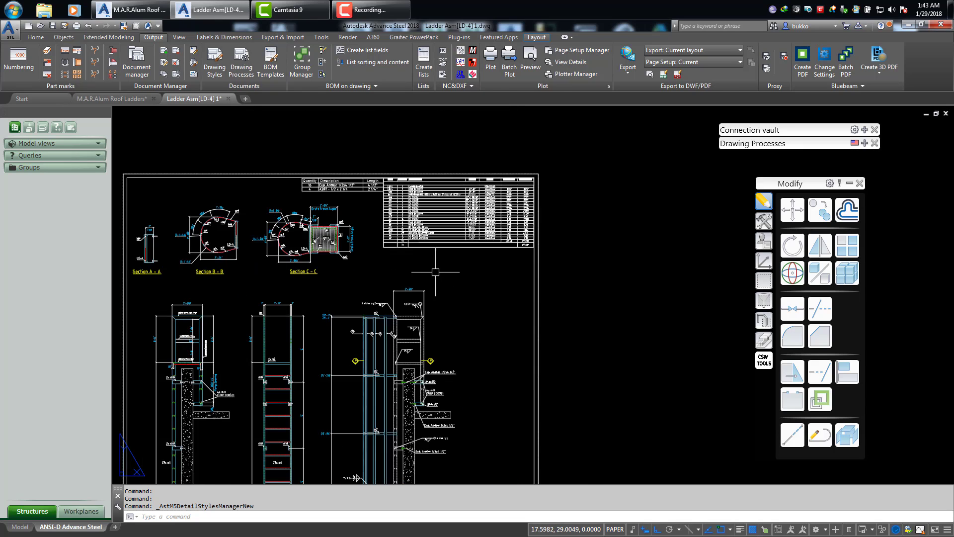
middle_click_drag(324, 316, 331, 268)
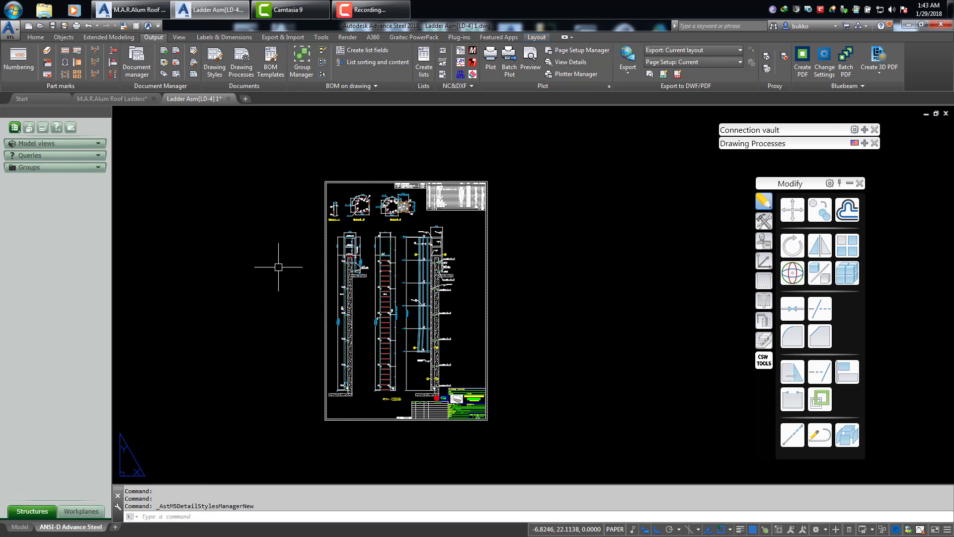